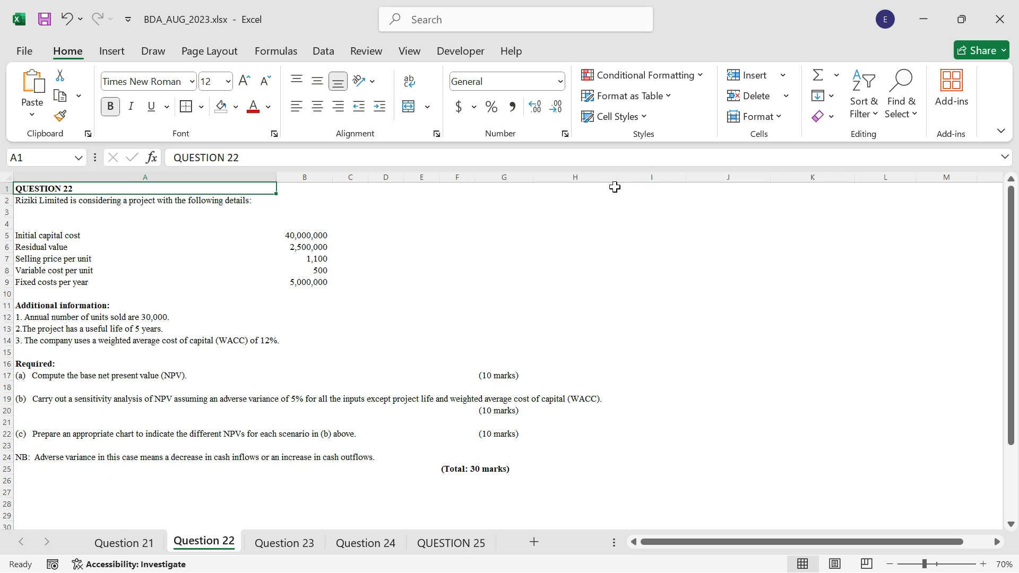
Add a right border along the whole of column H to separate the question from the answer area.
click(577, 177)
click(201, 106)
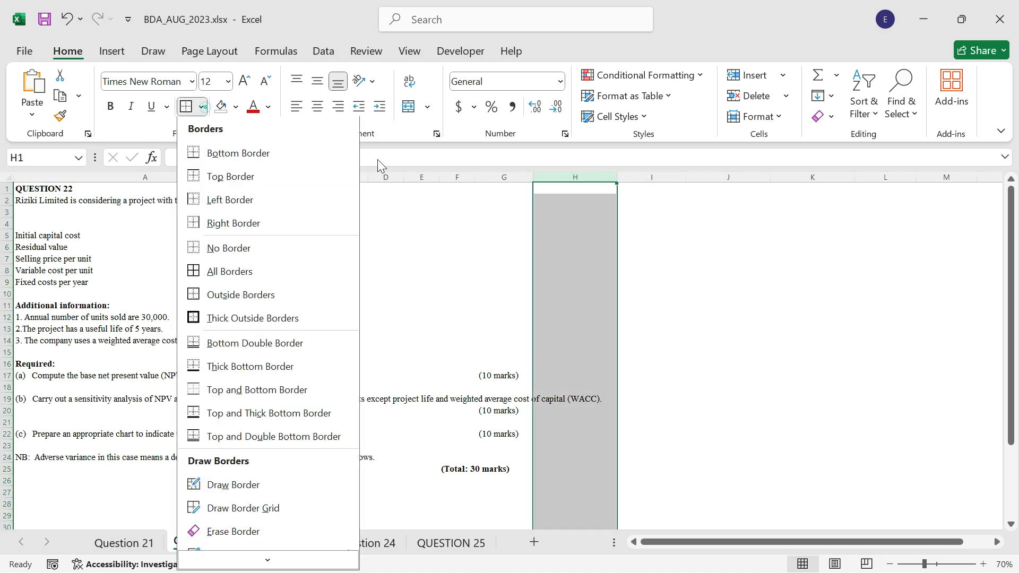
click(278, 227)
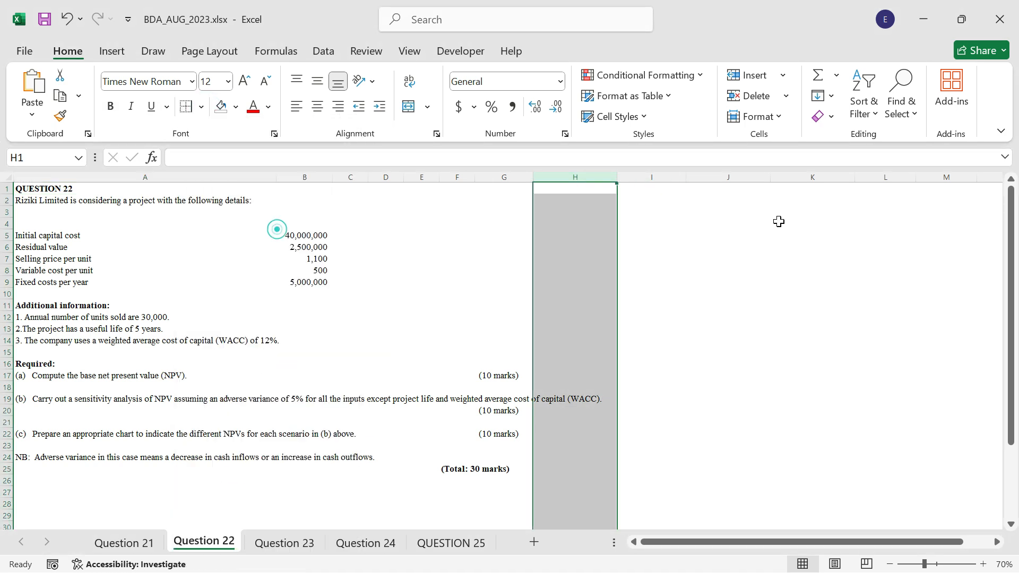
click(640, 197)
Enter the heading ANSWER in cell I1, make it bold and give the cell an outside border.
click(647, 189)
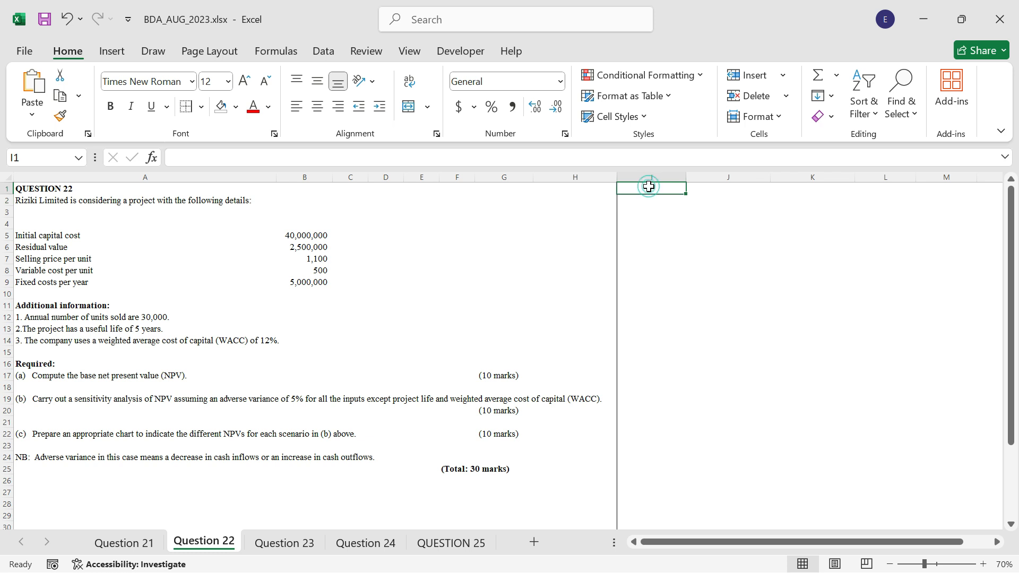
text(ANSWER)
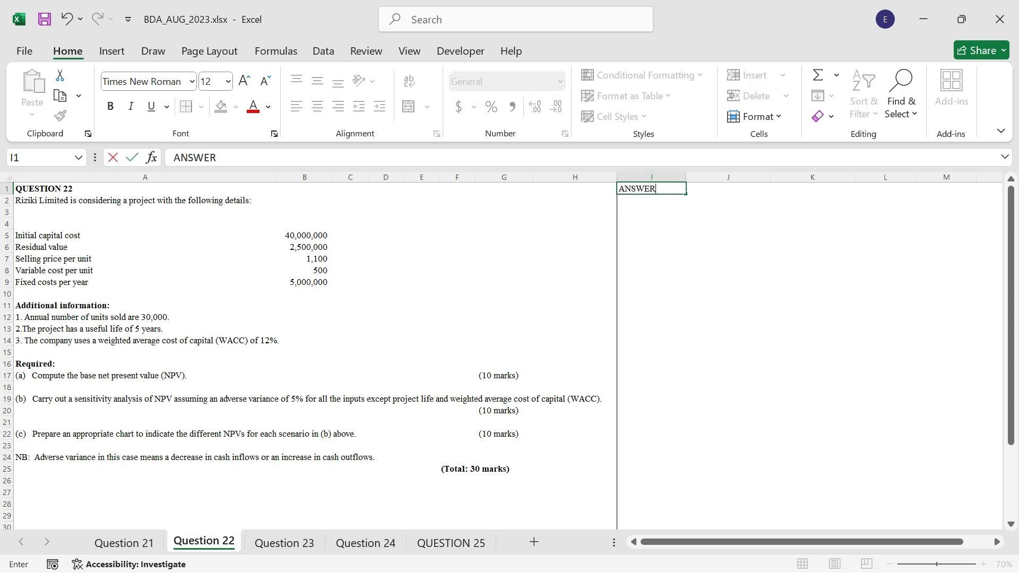
click(649, 186)
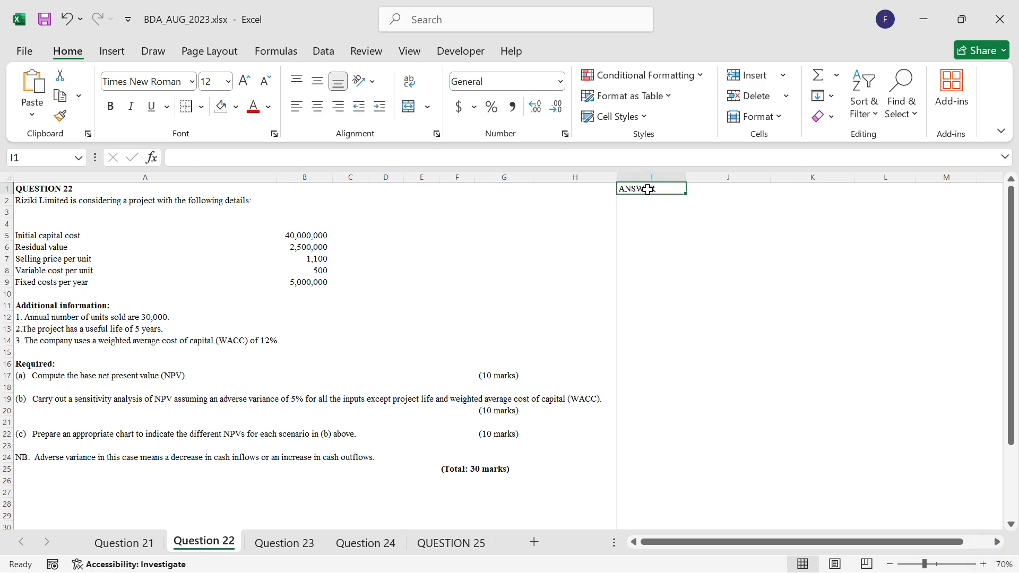
key(ctrl+b)
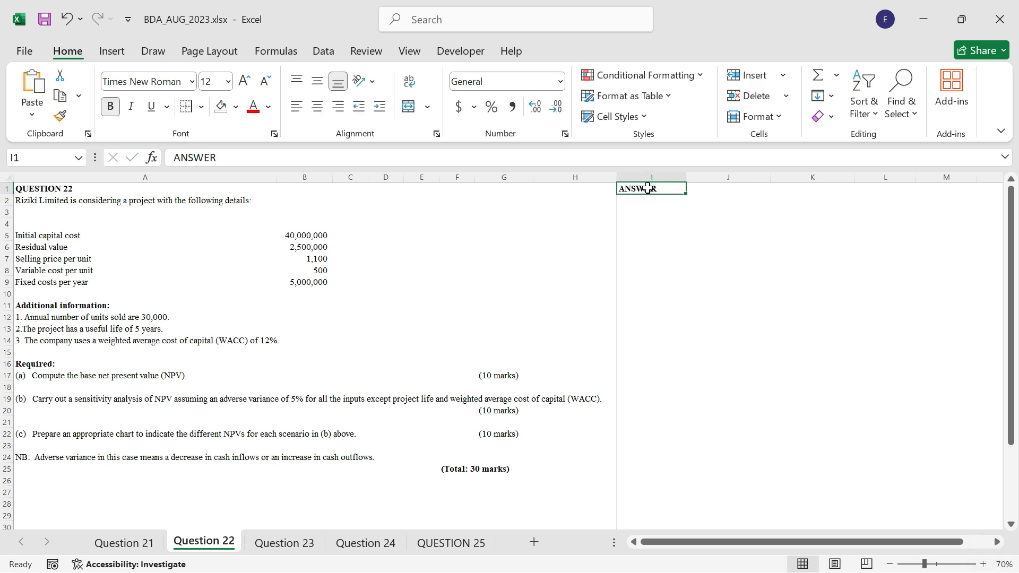
click(202, 106)
click(246, 293)
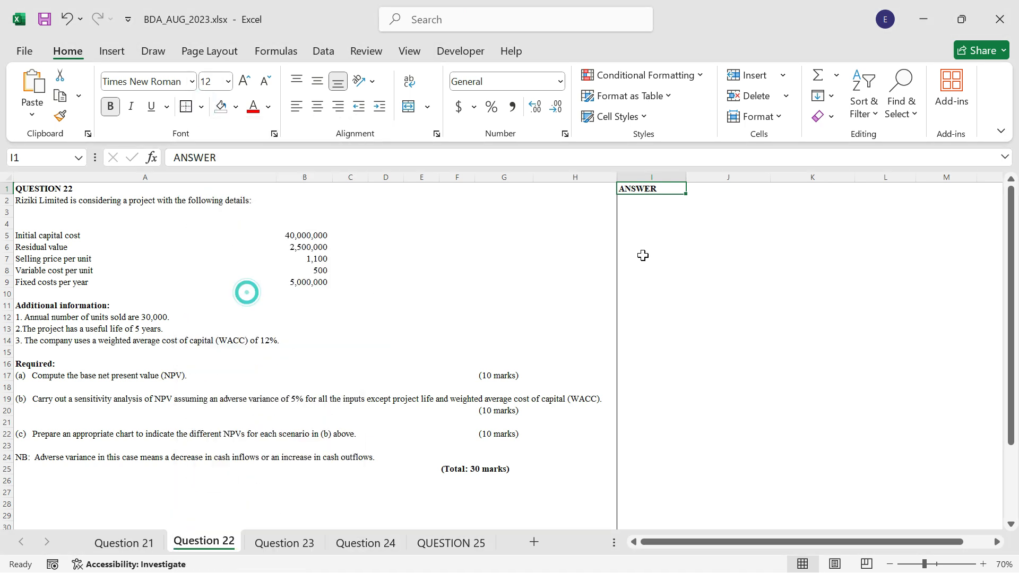
Enter the label Units in cell I3 and the value 30000 in J3.
click(645, 204)
click(646, 212)
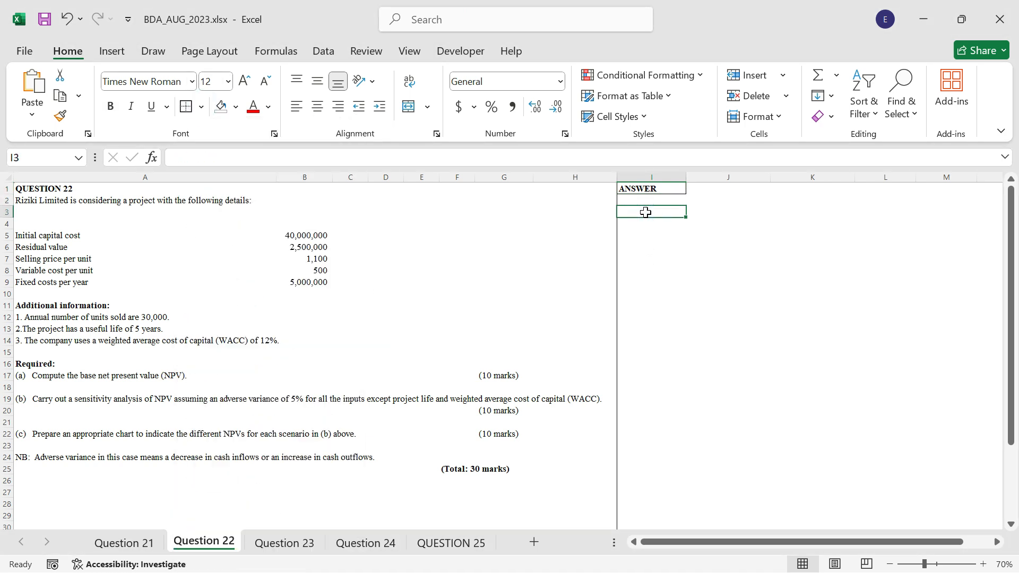
text(UN)
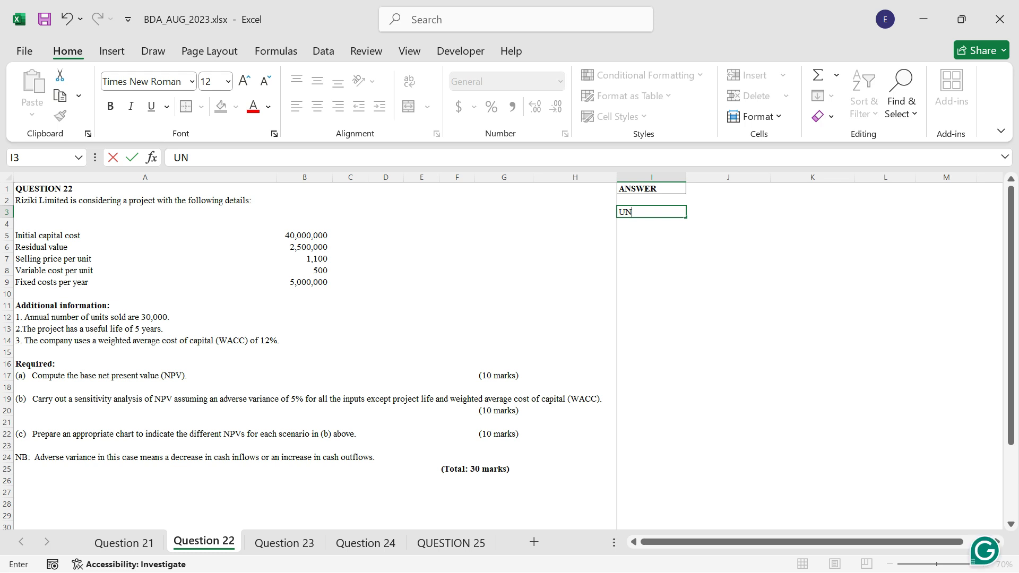
key(BackSpace)
text(nits)
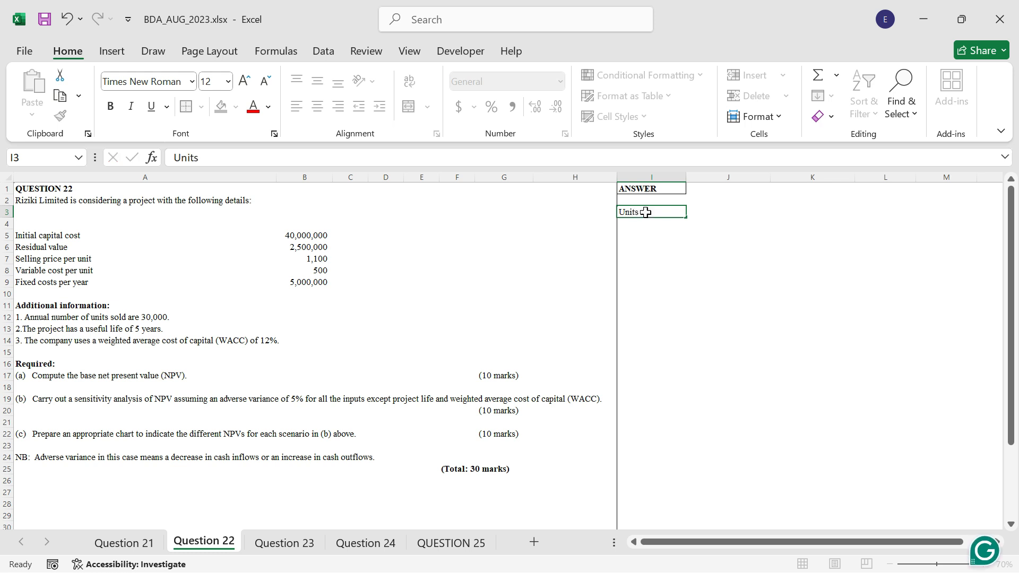
key(Tab)
text(300)
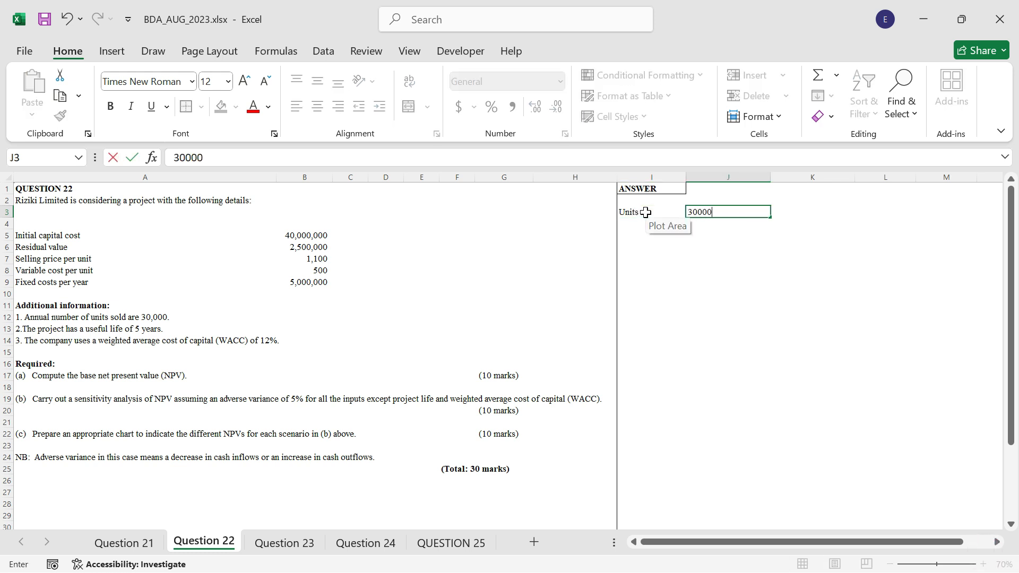
text(00)
key(ctrl+Return)
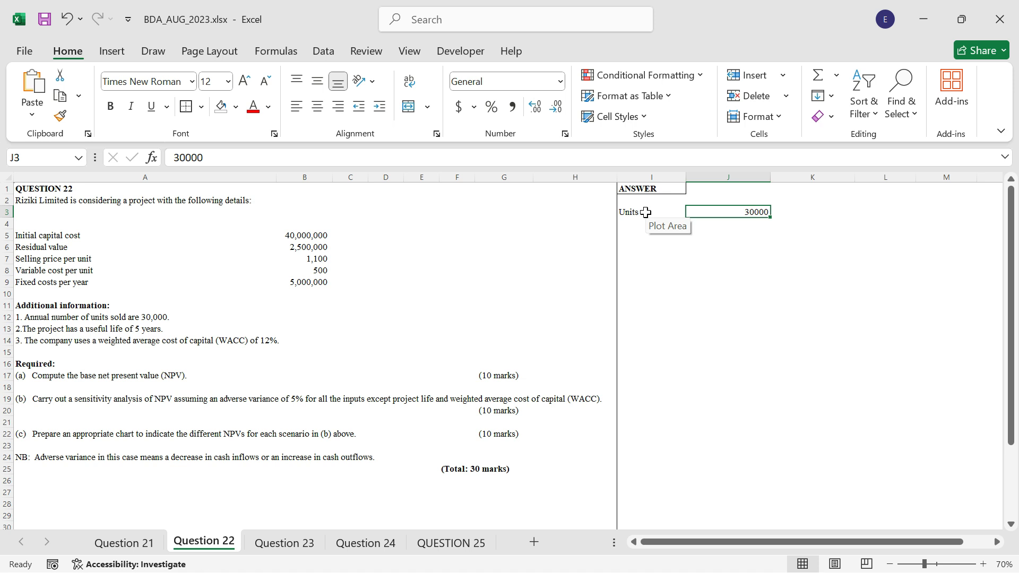
Enter the label "Useful Lie" in I4, the value 5 in J4 and the unit "years" in K4.
key(Down)
key(Left)
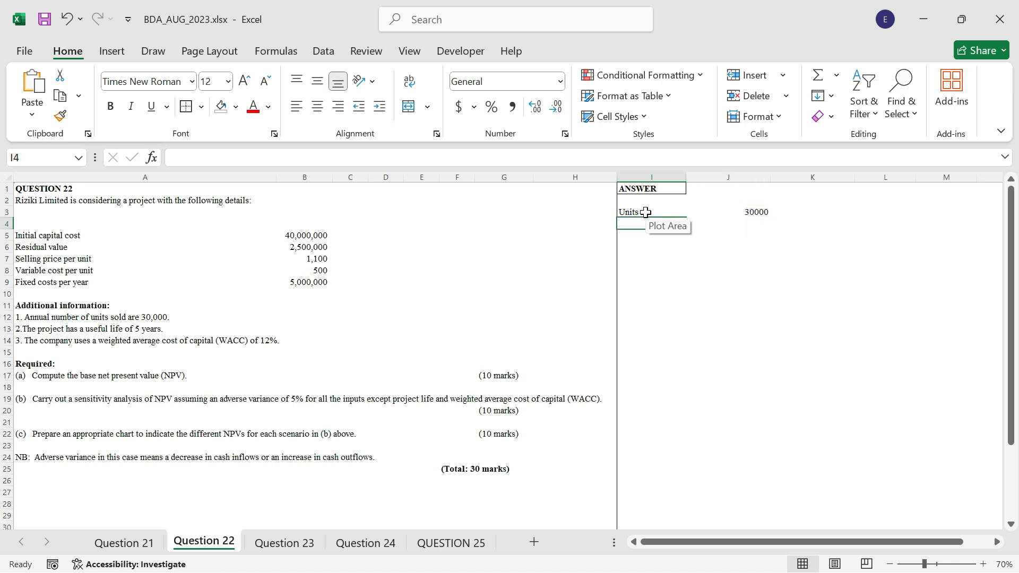
text(Usef)
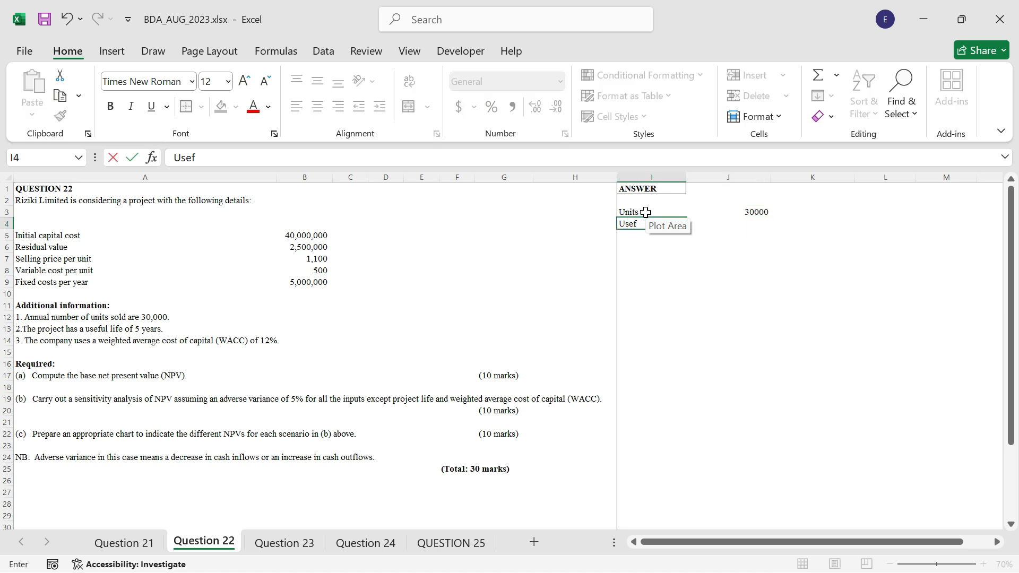
text(ul Life)
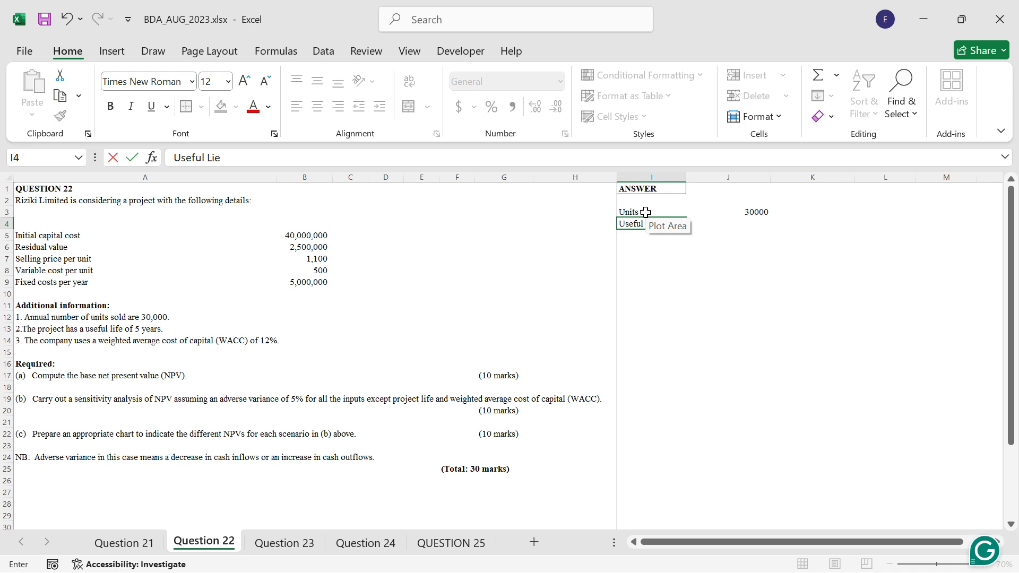
key(Tab)
text(5 years)
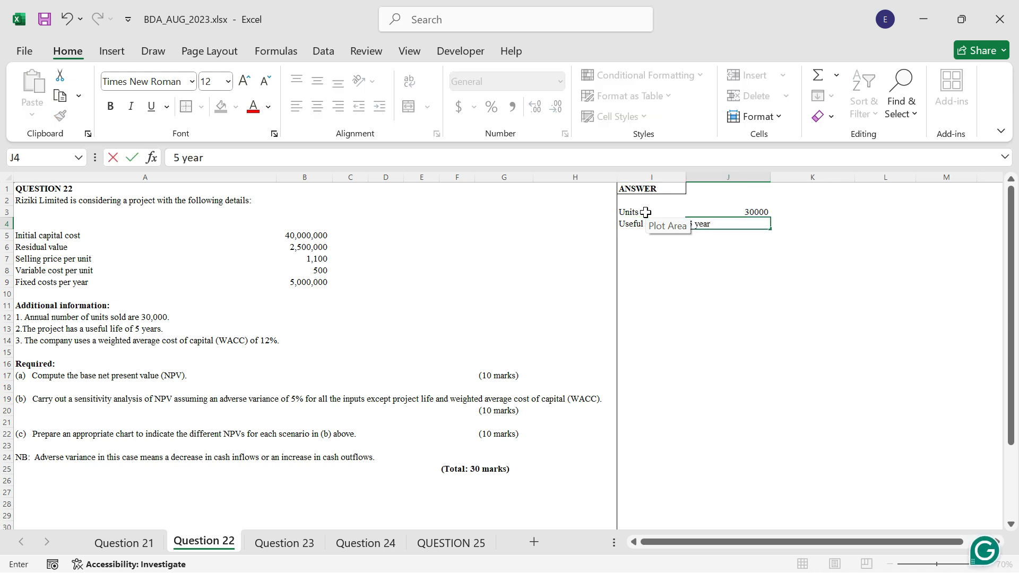
key(BackSpace)
key(BackSpace)
key(BackSpace)
key(BackSpace)
key(BackSpace)
key(BackSpace)
key(Tab)
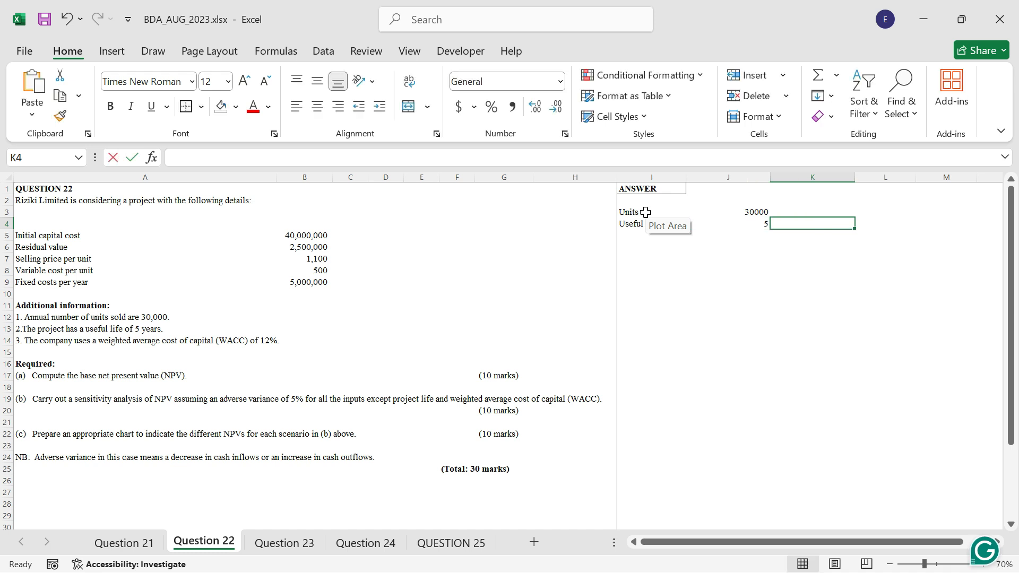
text(years)
key(Return)
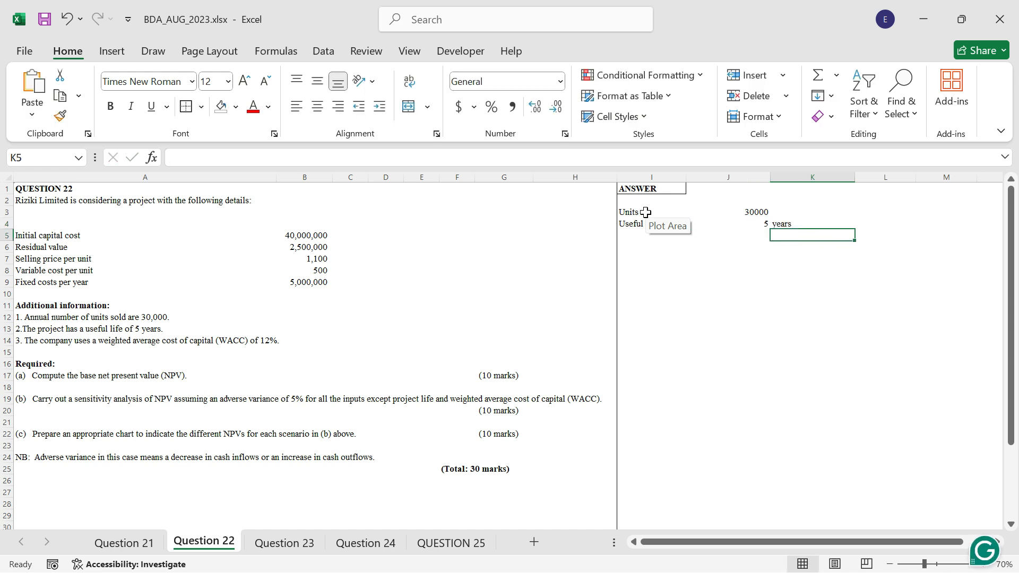
Enter the label WACC in cell I5 and the rate 12% in J5.
key(Left)
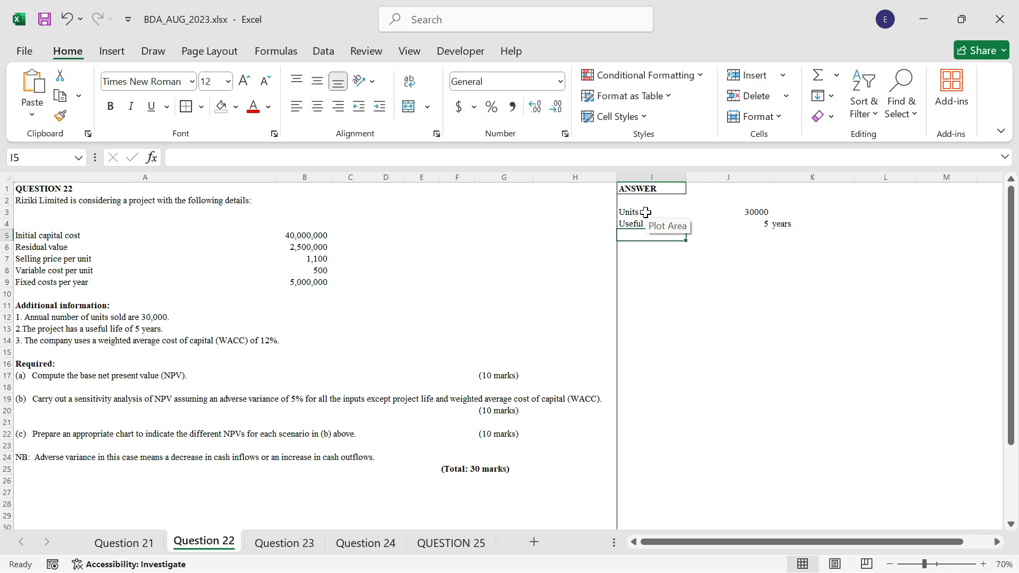
text(WACC)
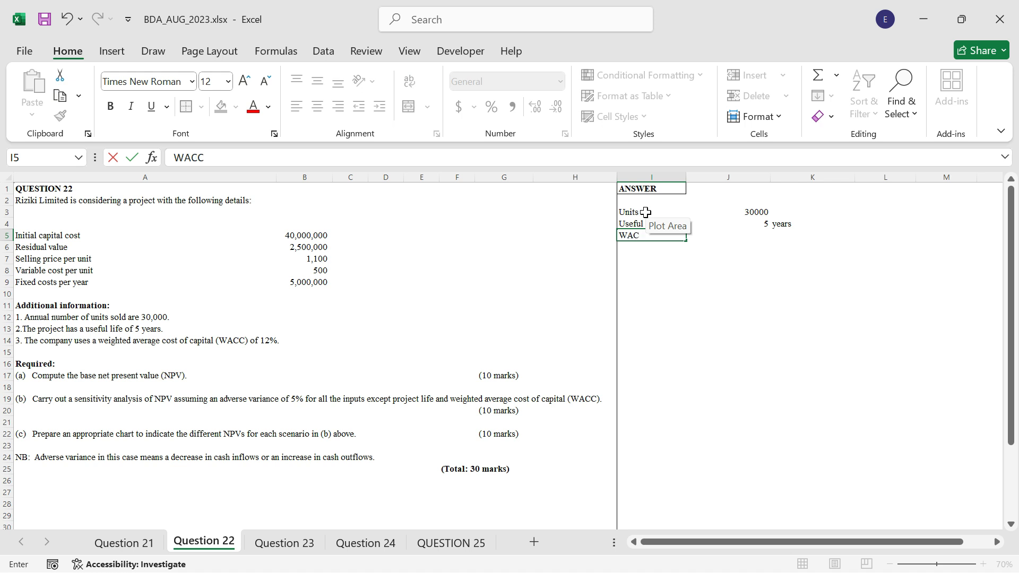
key(Tab)
text(1)
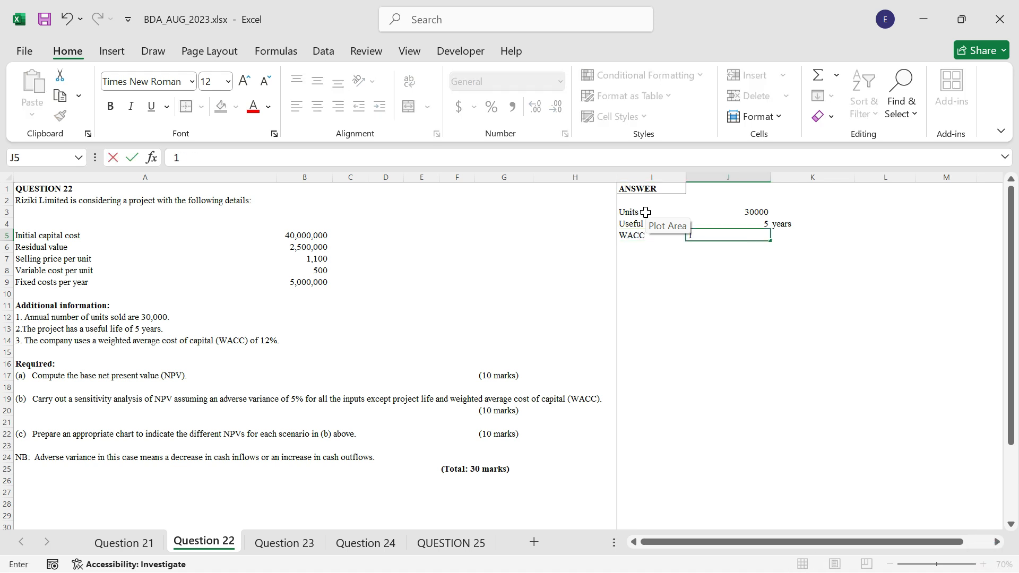
text(2%)
key(ctrl+Return)
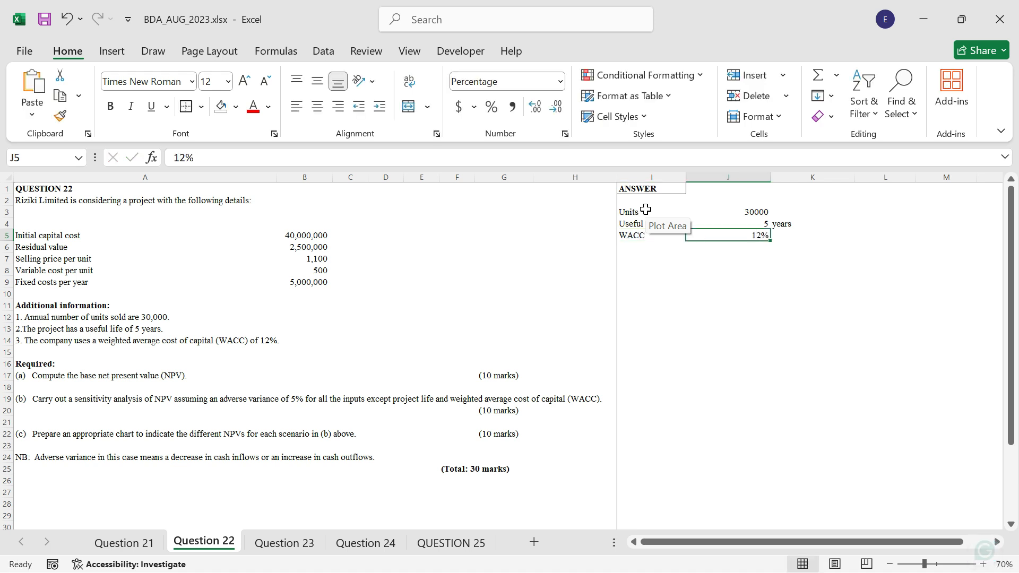
Enter the heading Cashflows in cell I8 and make it bold.
click(648, 271)
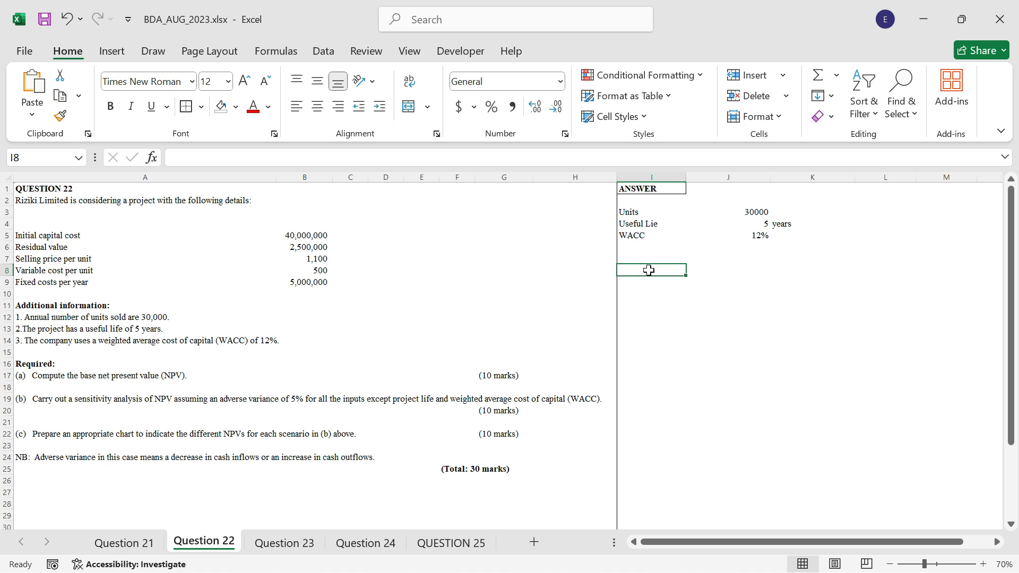
text(Cashflows)
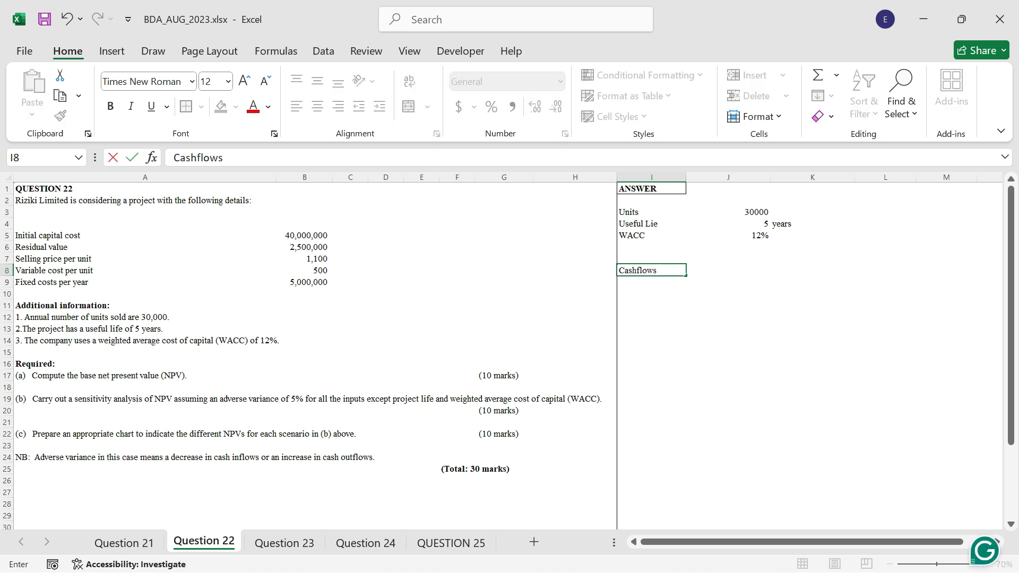
key(ctrl+Return)
key(ctrl+b)
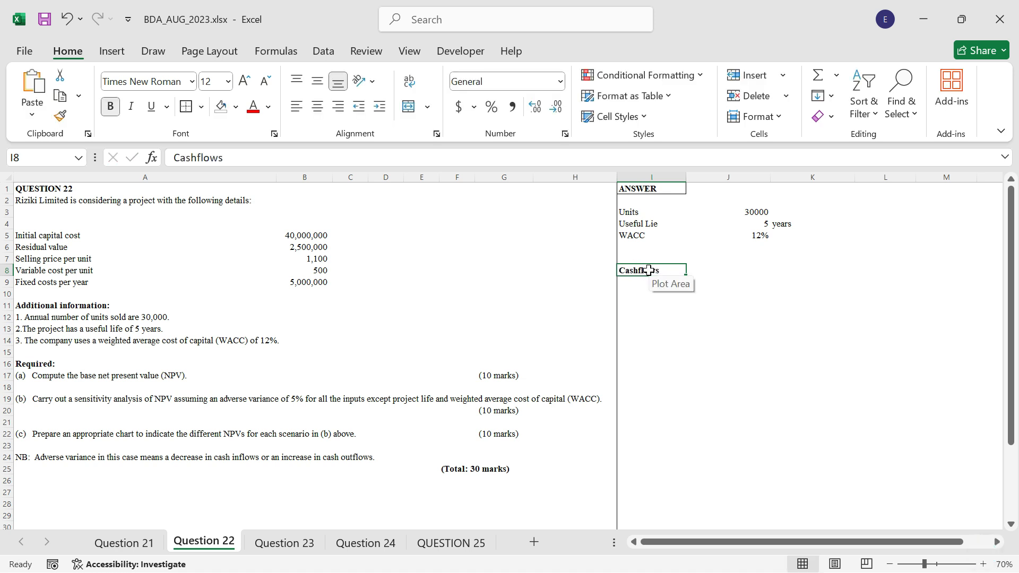
Enter the label Years in cell I10 and fill J10:O10 with the year series 0 to 5.
key(Down)
key(Down)
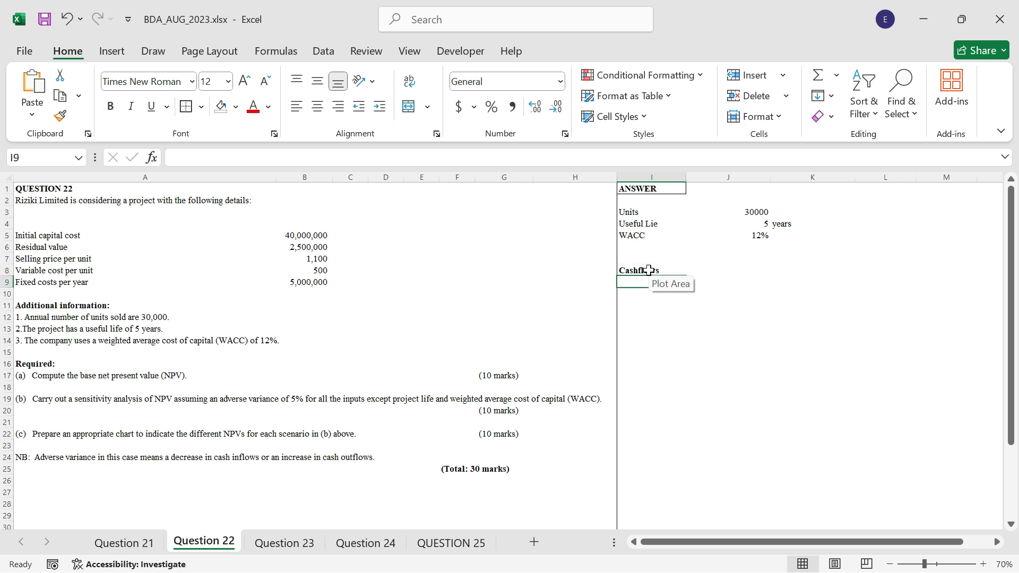
text(Years)
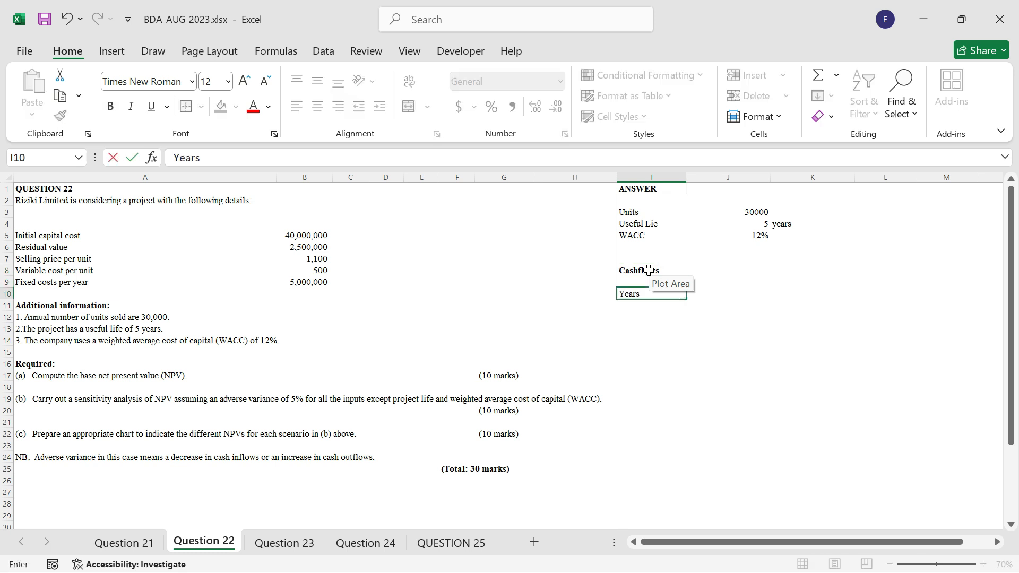
key(Tab)
text(0)
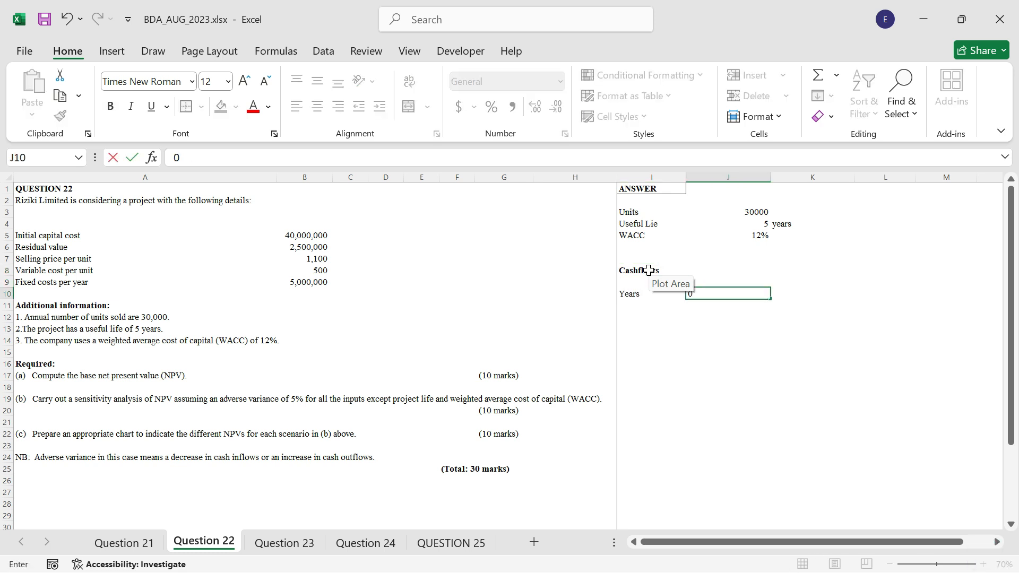
text(/)
key(BackSpace)
key(Tab)
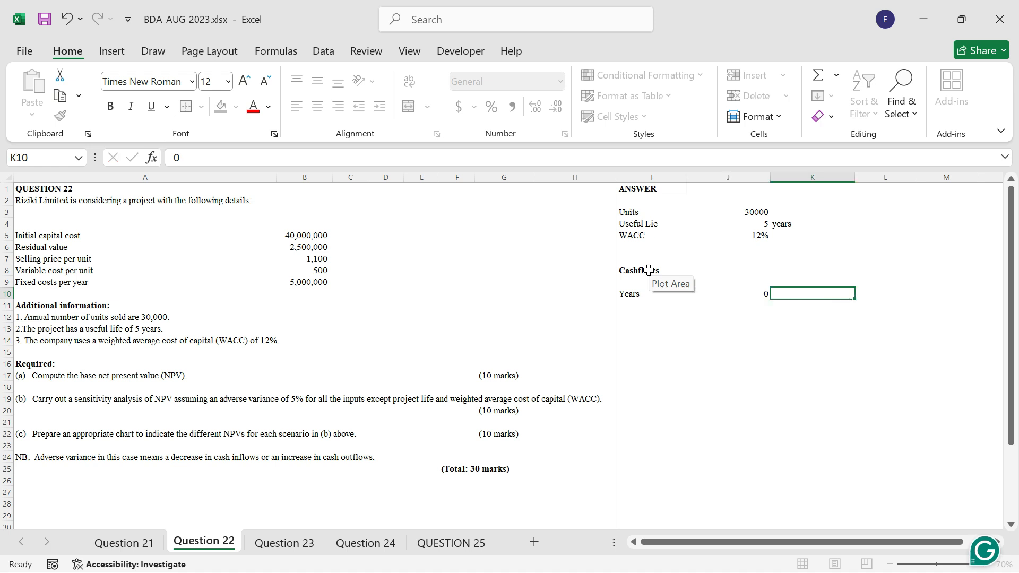
text(1)
key(Tab)
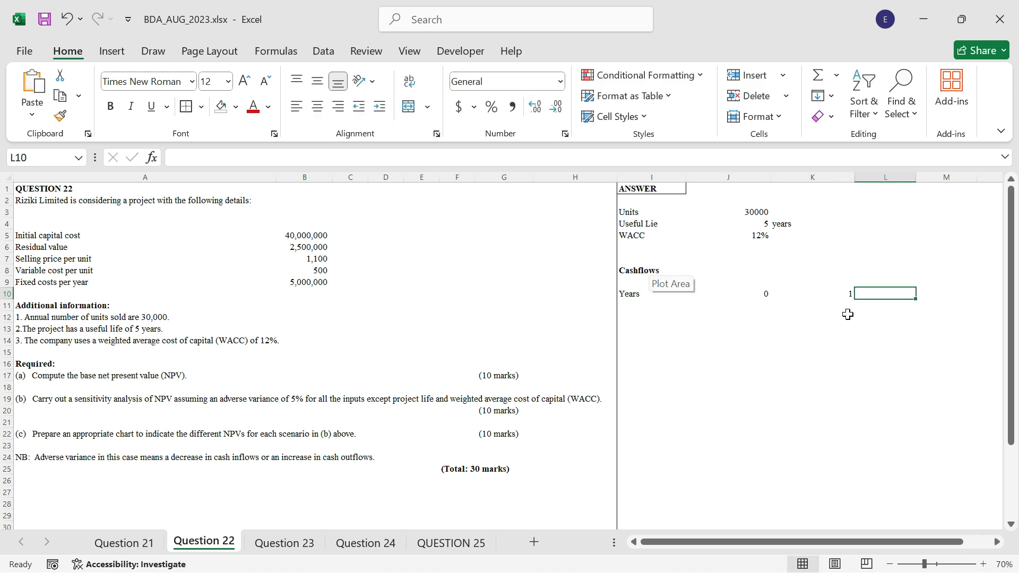
mouse_move(768, 295)
mouse_down()
mouse_move(1005, 297)
mouse_move(763, 296)
mouse_up()
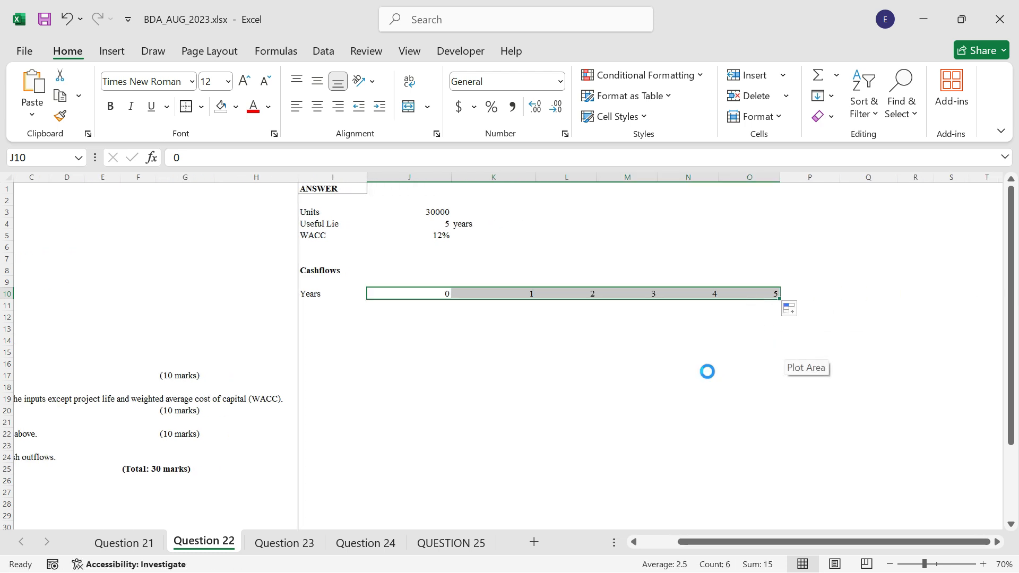
Format the Years header row I10:O10 as bold italic.
ctrl+scroll(707, 372, up, 1)
drag(391, 293, 899, 289)
key(ctrl+b)
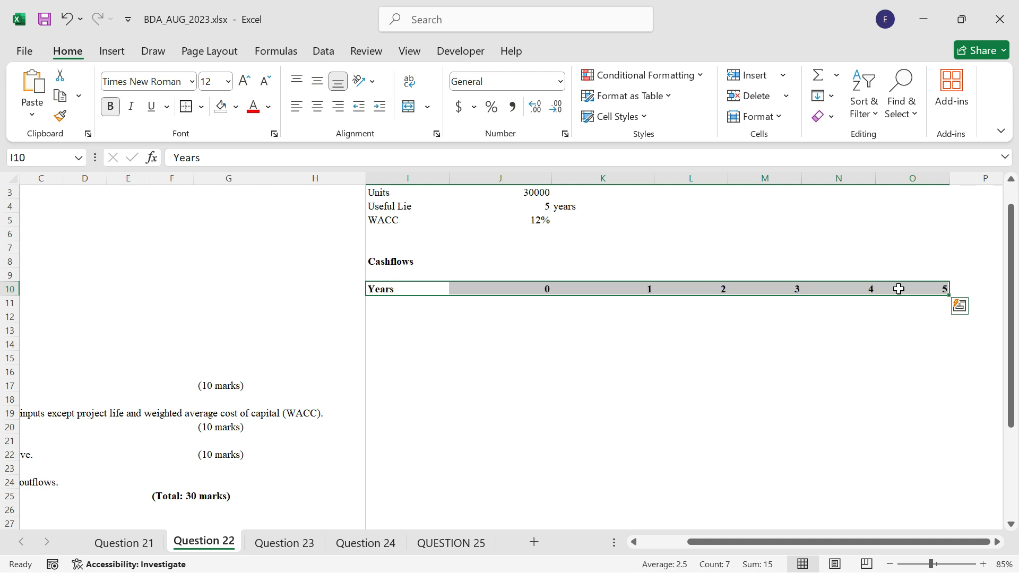
key(ctrl+i)
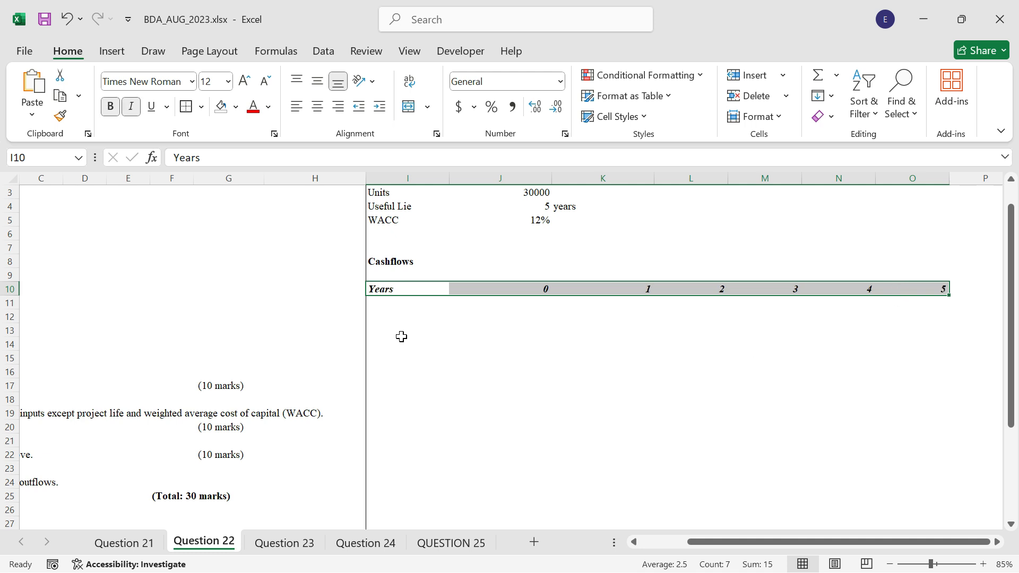
Add a bottom border beneath the Years header row I10:O10.
click(401, 337)
click(407, 306)
drag(406, 291, 924, 292)
click(201, 107)
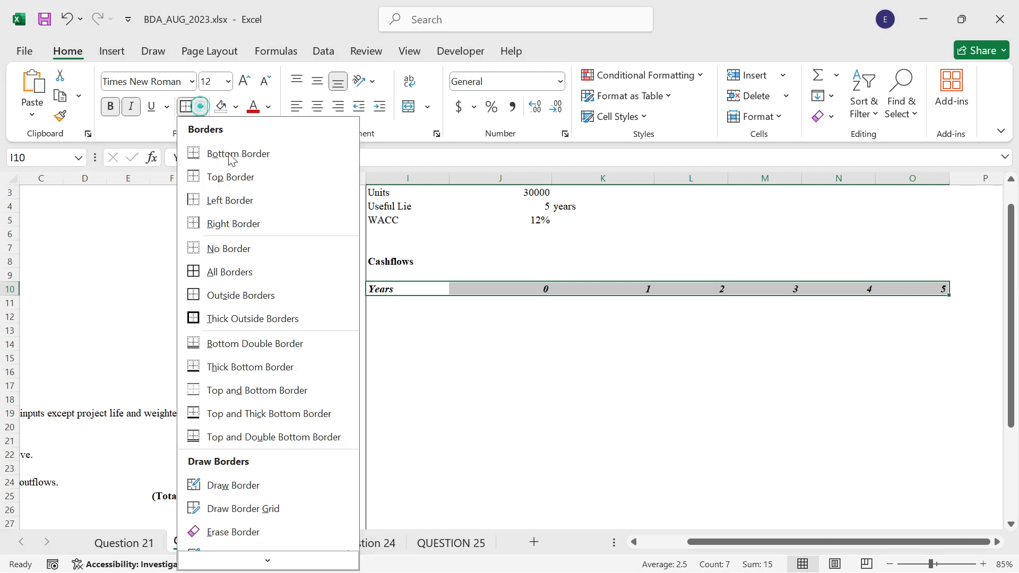
click(230, 157)
click(406, 304)
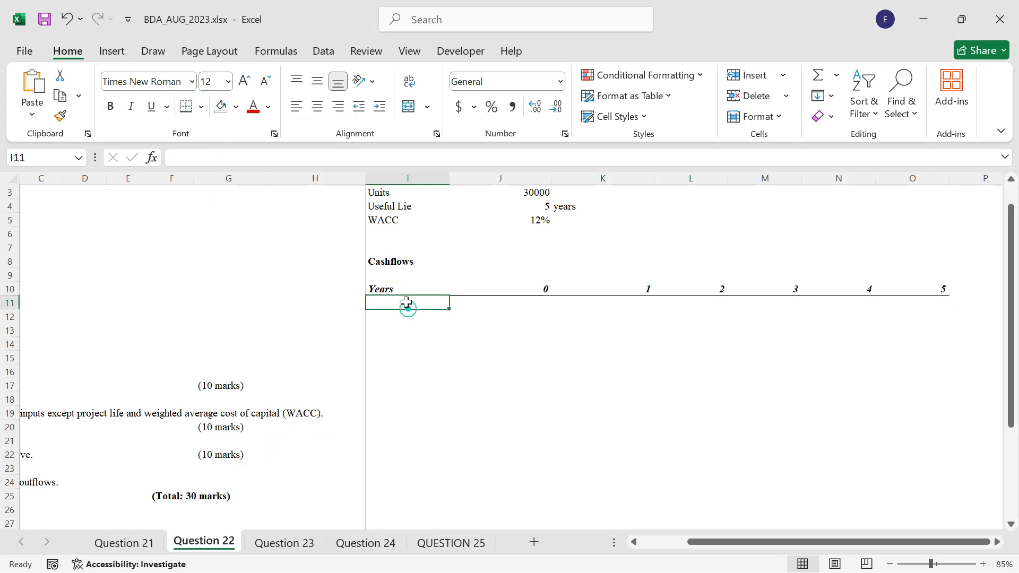
Enter the row label Sales in cell I11 beneath the Years header.
text(Ca)
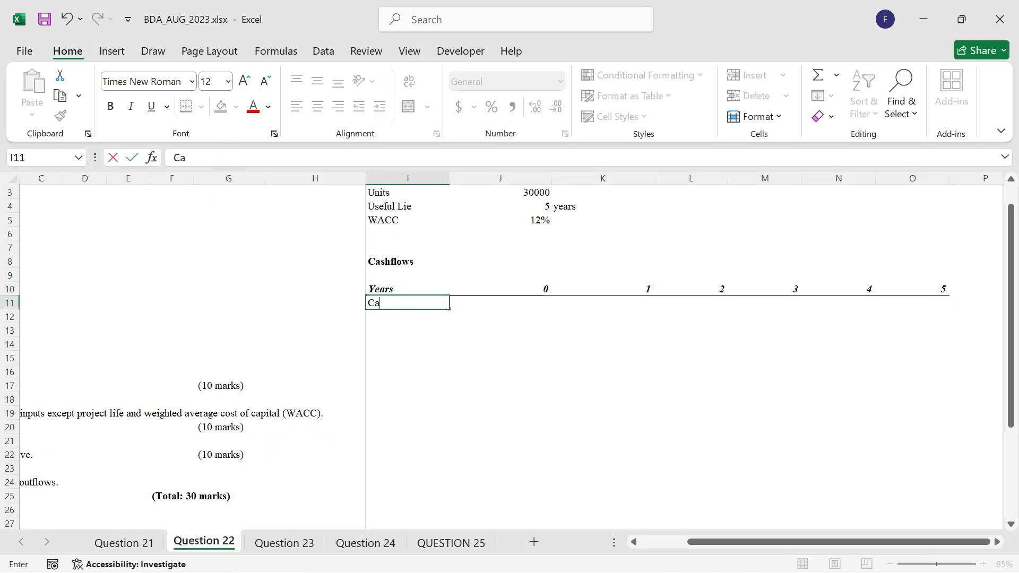
text(sh)
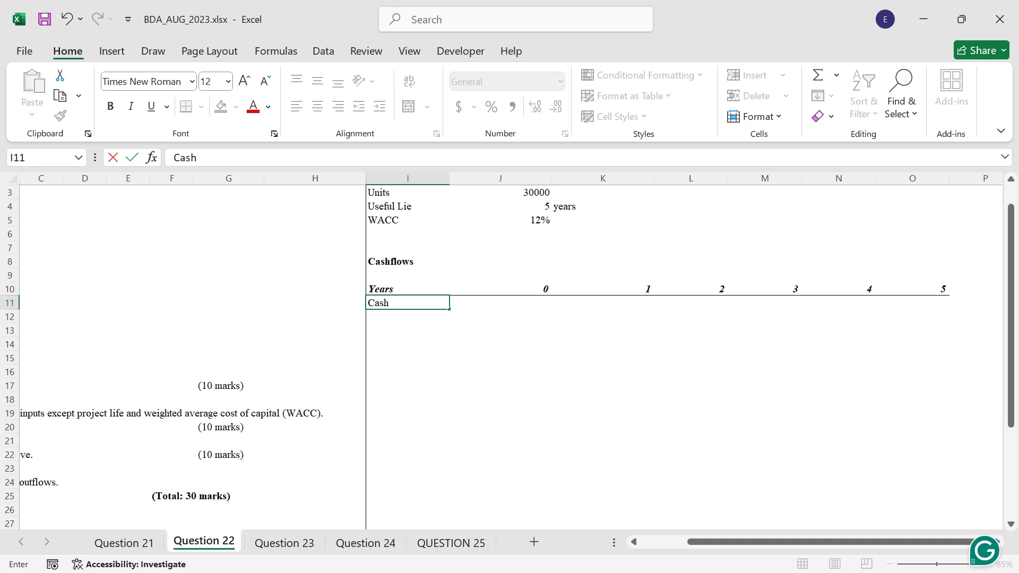
key(BackSpace)
key(BackSpace)
key(BackSpace)
key(BackSpace)
text(S)
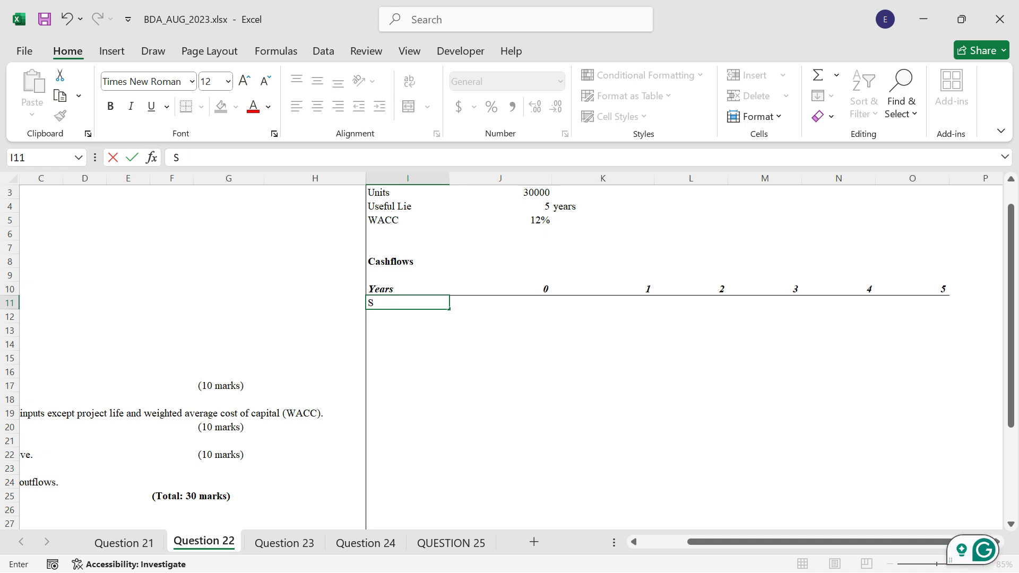
text(ales)
key(Return)
Calculate year 1 sales in K11 with =$J$3*$B$7 and copy the formula across to O11.
key(Right)
key(Right)
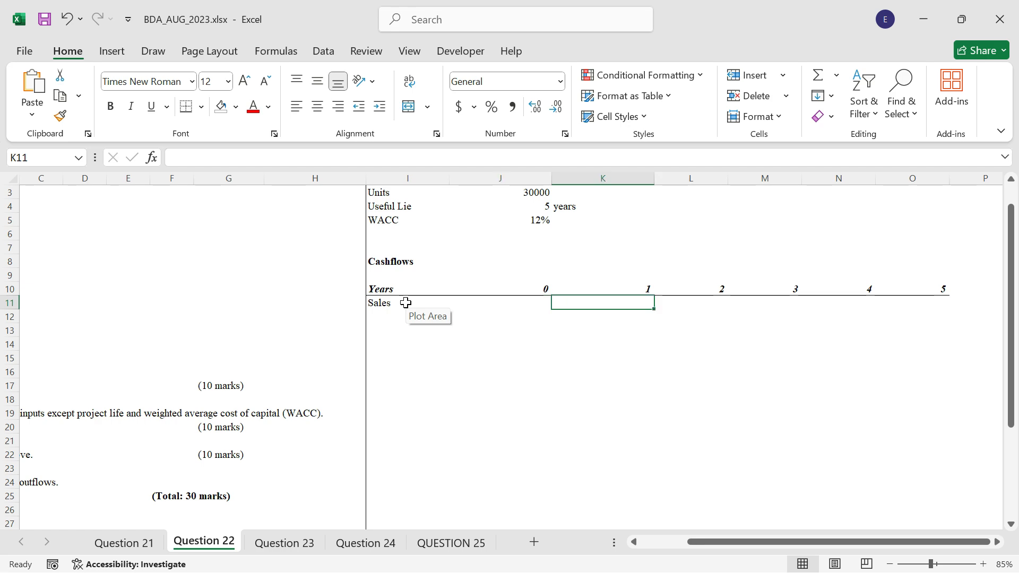
scroll(510, 306, up, 1)
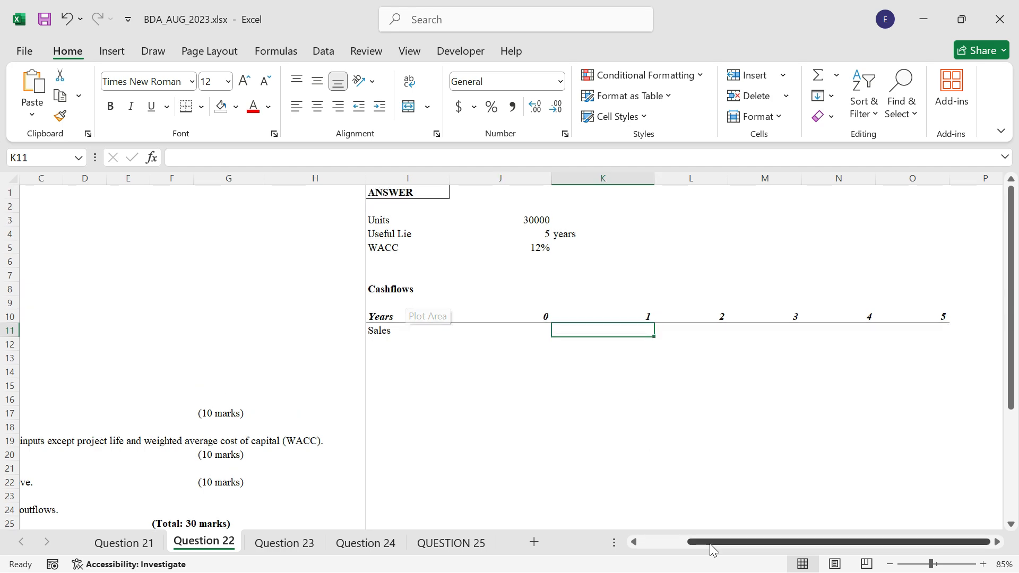
drag(710, 543, 665, 549)
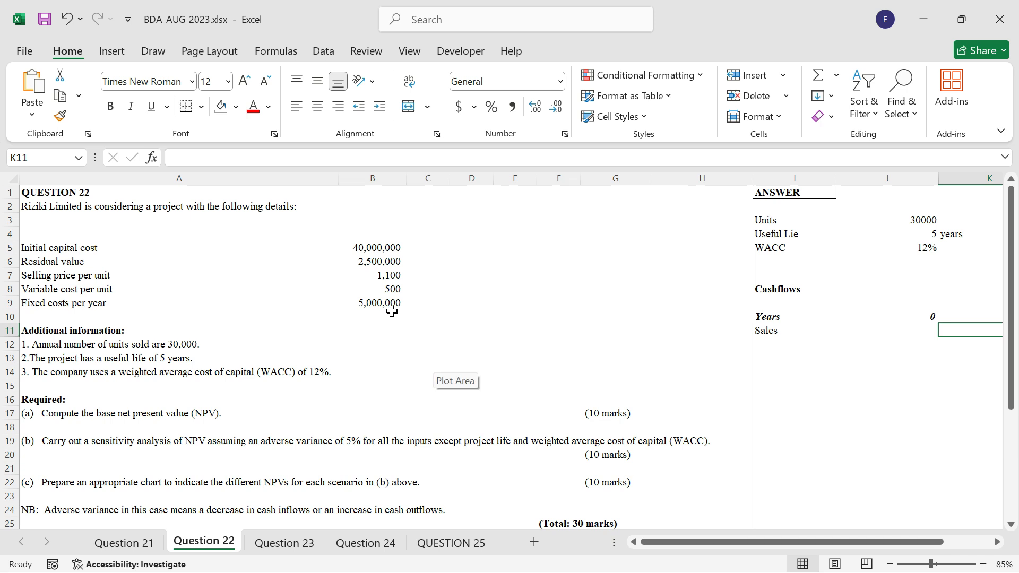
text(=)
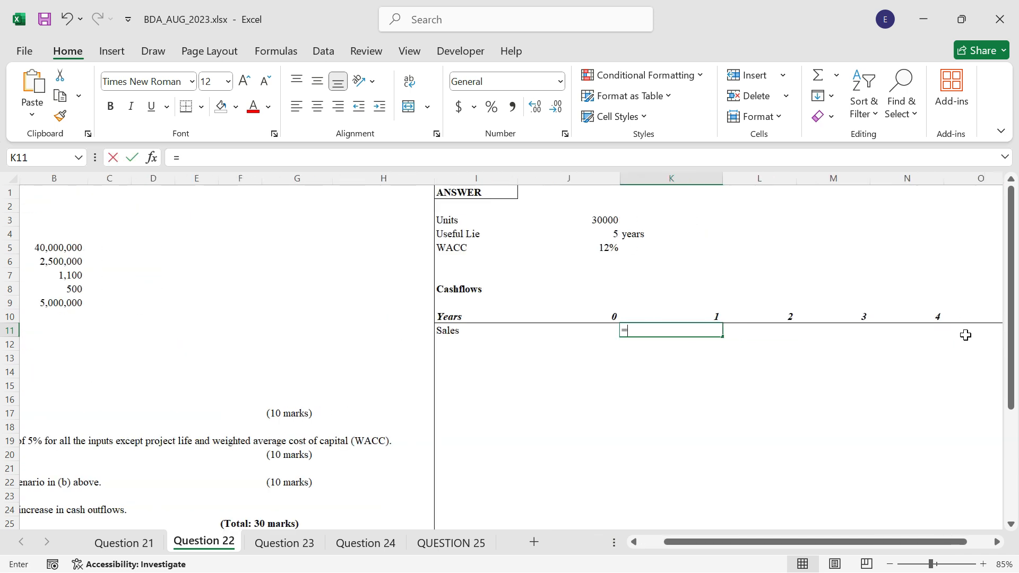
click(604, 222)
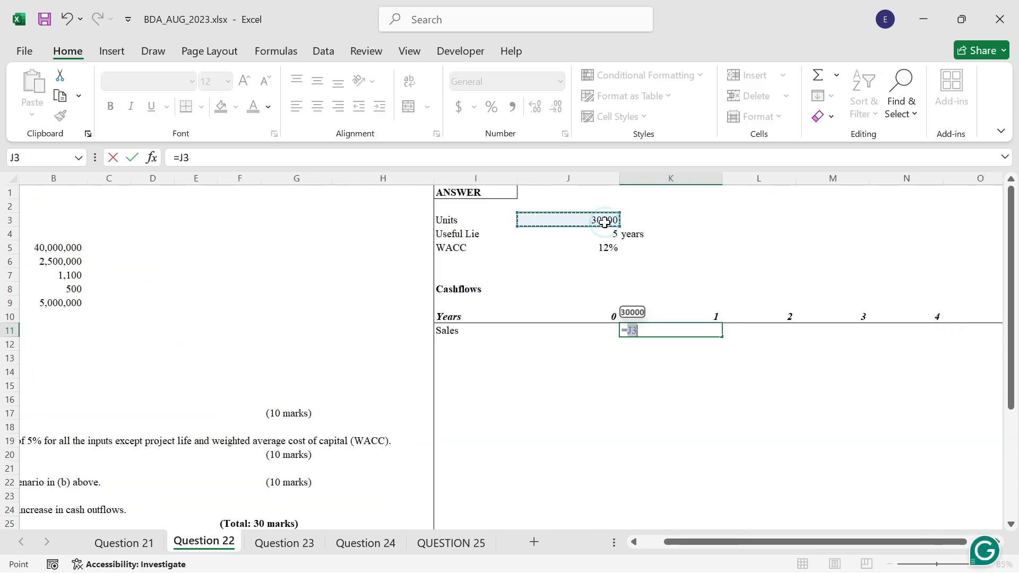
key(F4)
text(*)
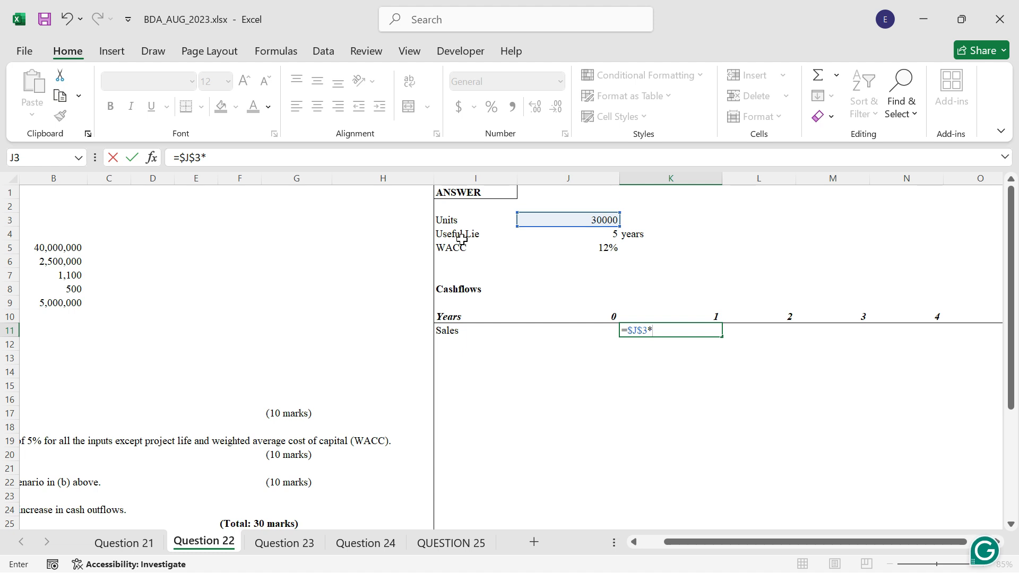
click(69, 287)
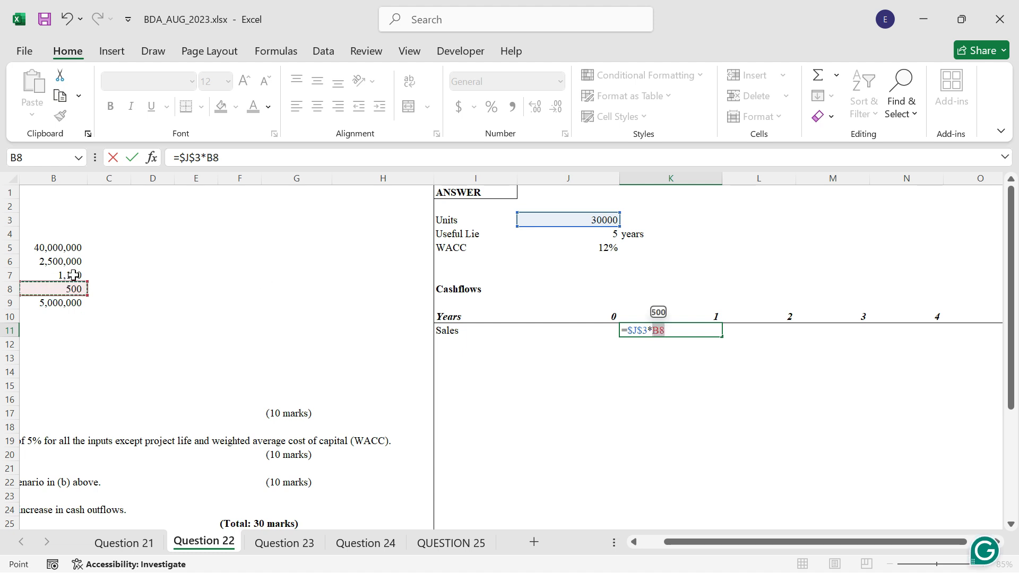
click(73, 277)
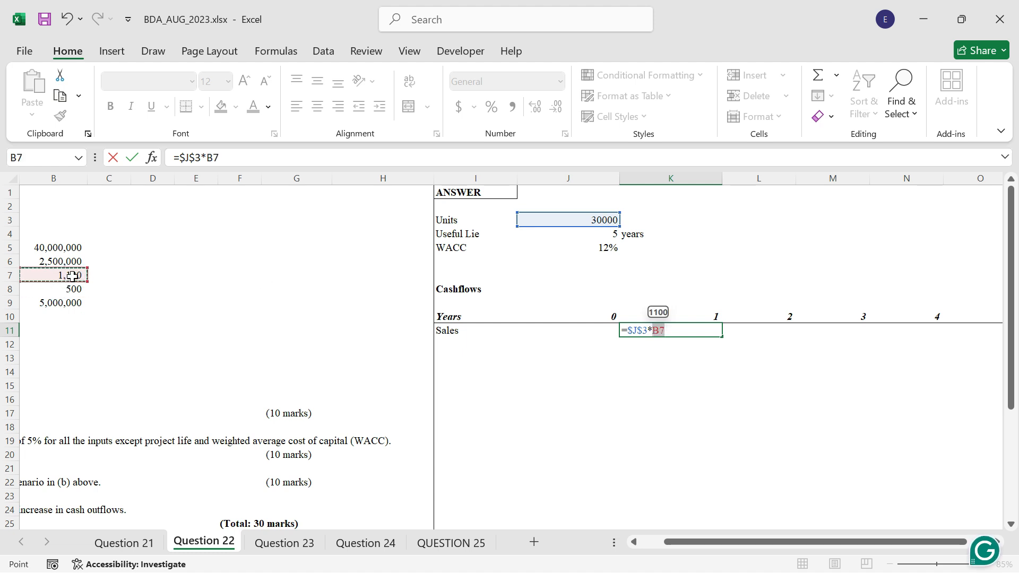
key(F4)
key(ctrl+Return)
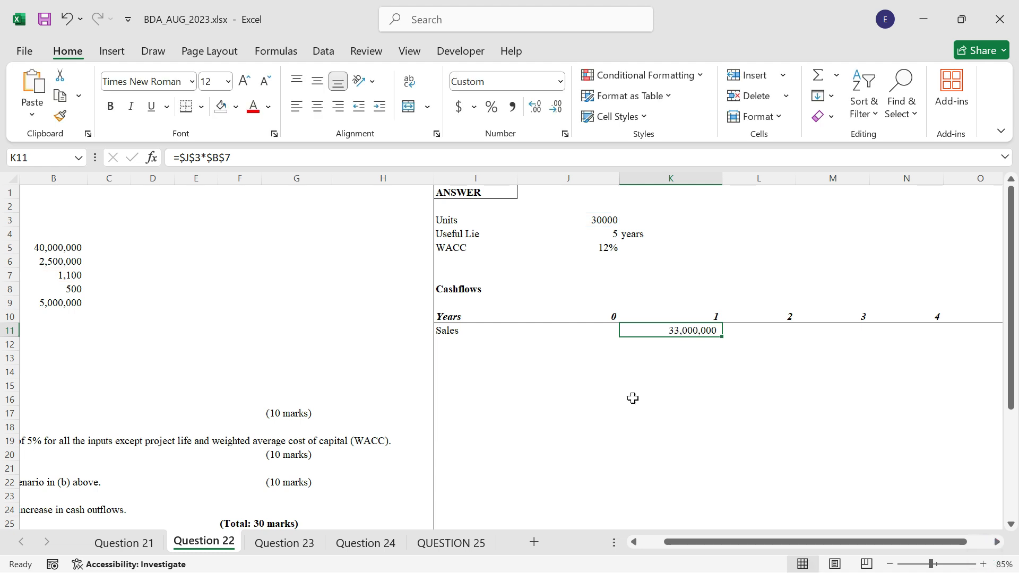
drag(722, 337, 926, 337)
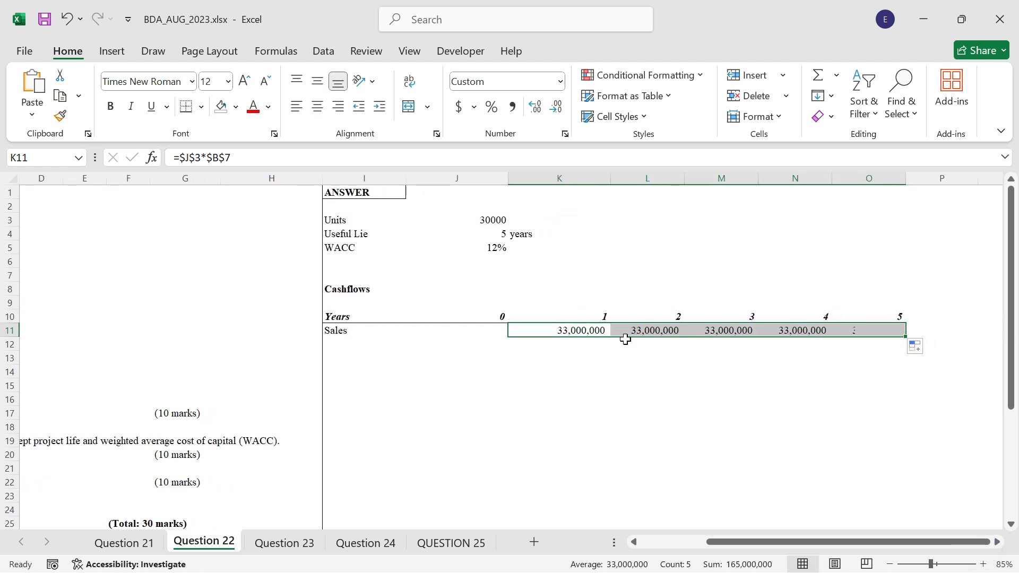
Enter the row label Variable Costs in cell I12.
click(375, 342)
text(Var)
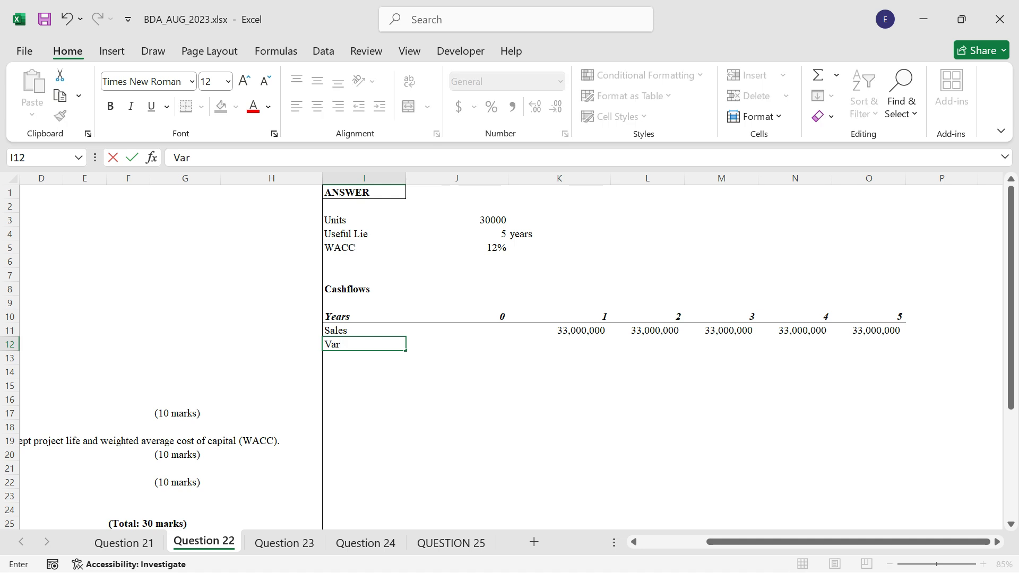
text(iable C)
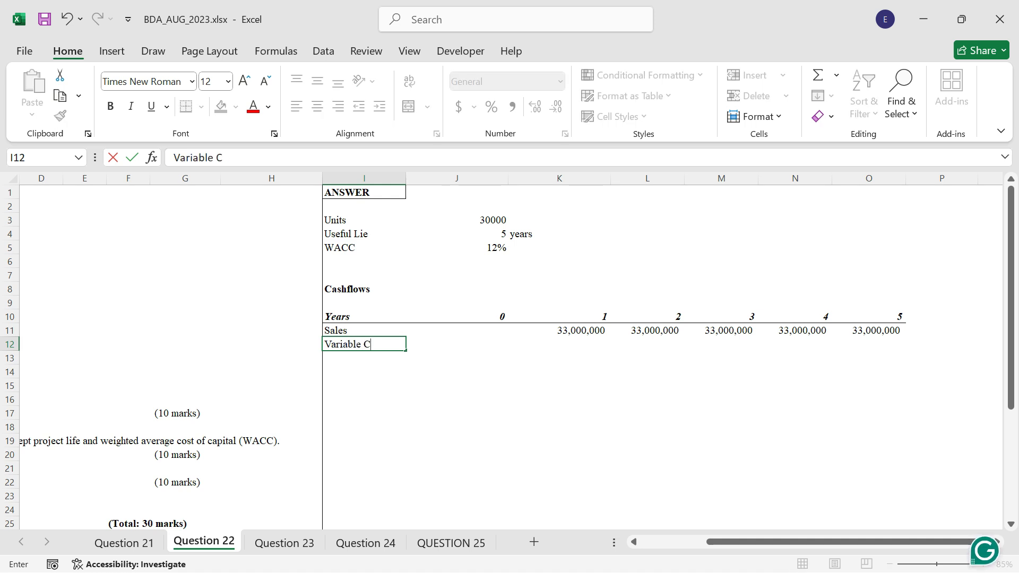
text(osts)
key(Tab)
key(Tab)
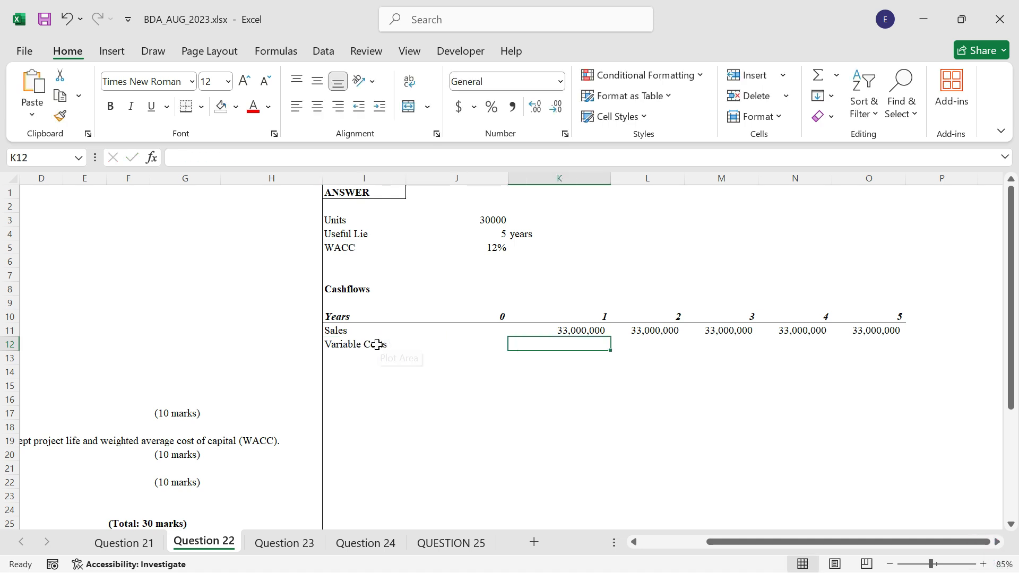
Enter =-$J$3*B8 in K12 as the year 1 variable cost and copy it across to O12.
text(=-)
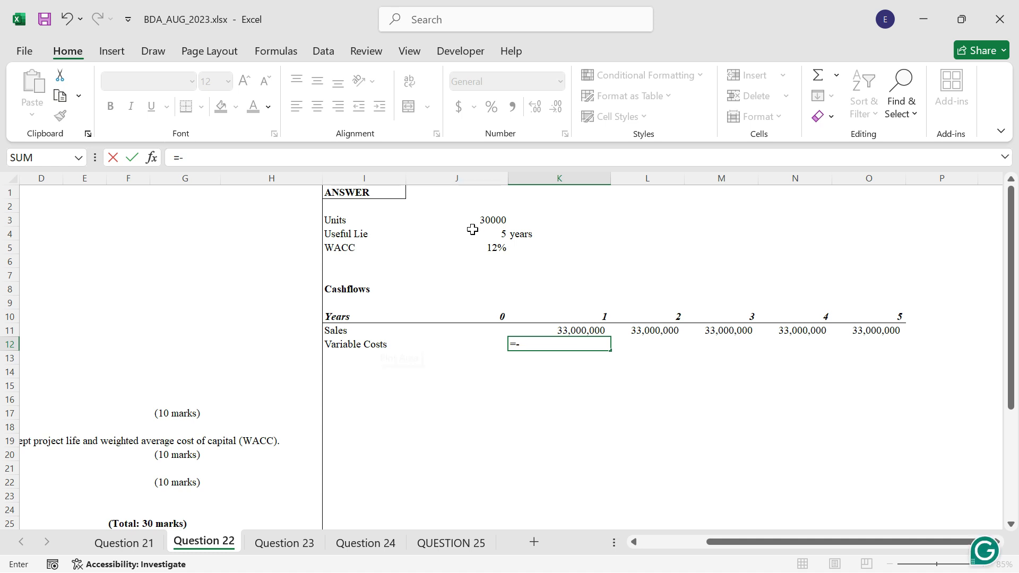
click(475, 218)
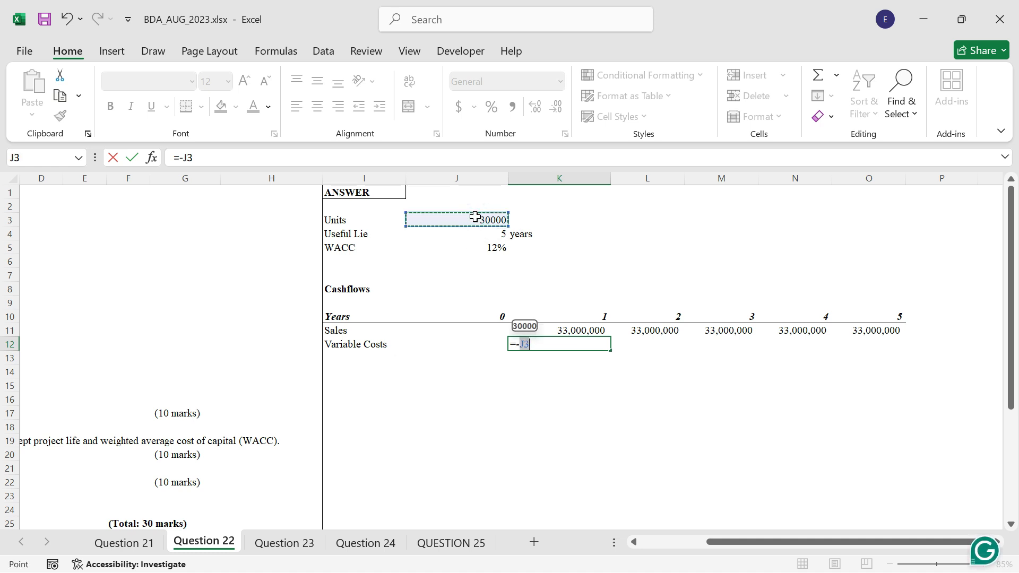
key(F4)
text(*)
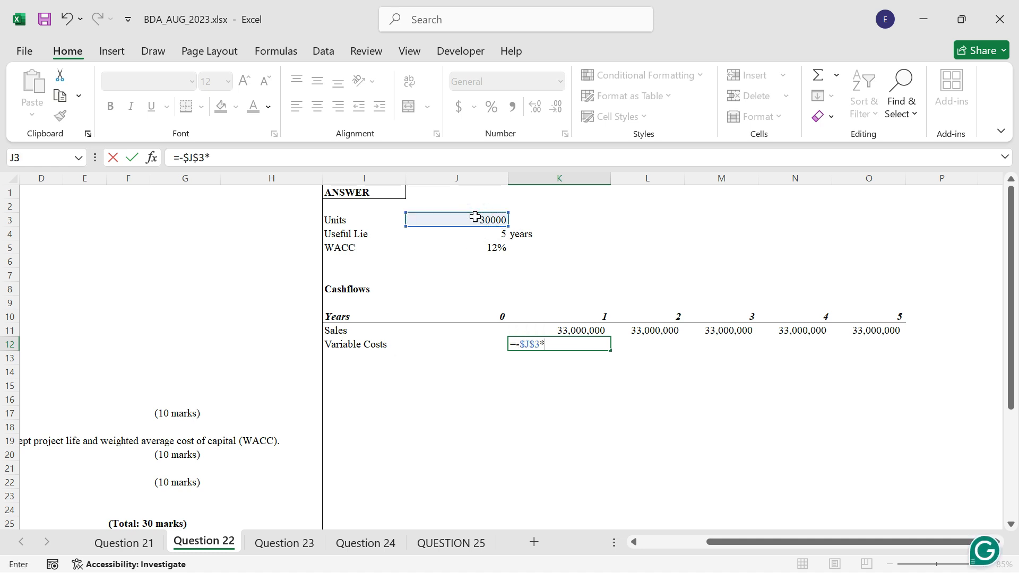
drag(866, 542, 775, 544)
click(375, 289)
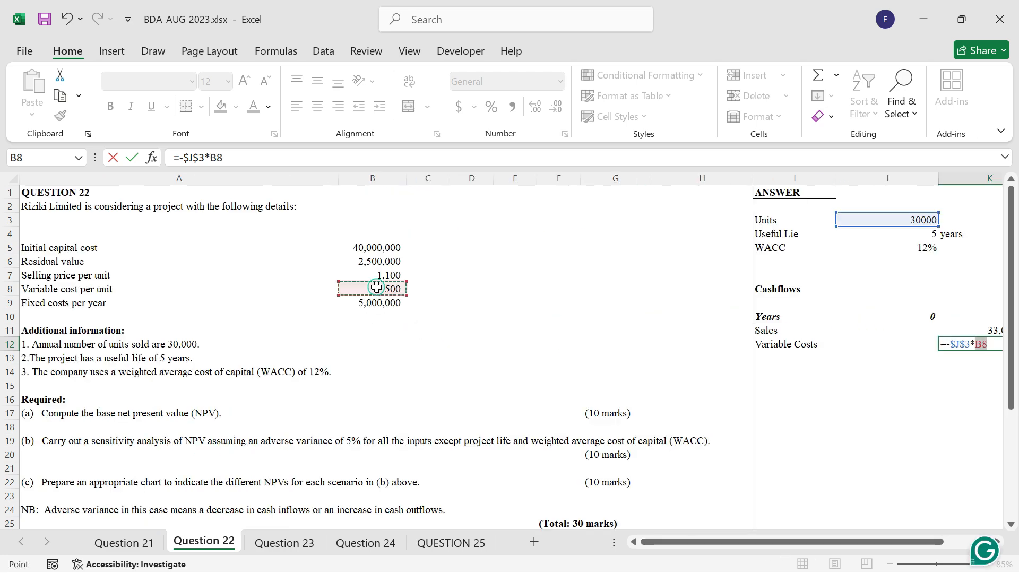
key(ctrl+Return)
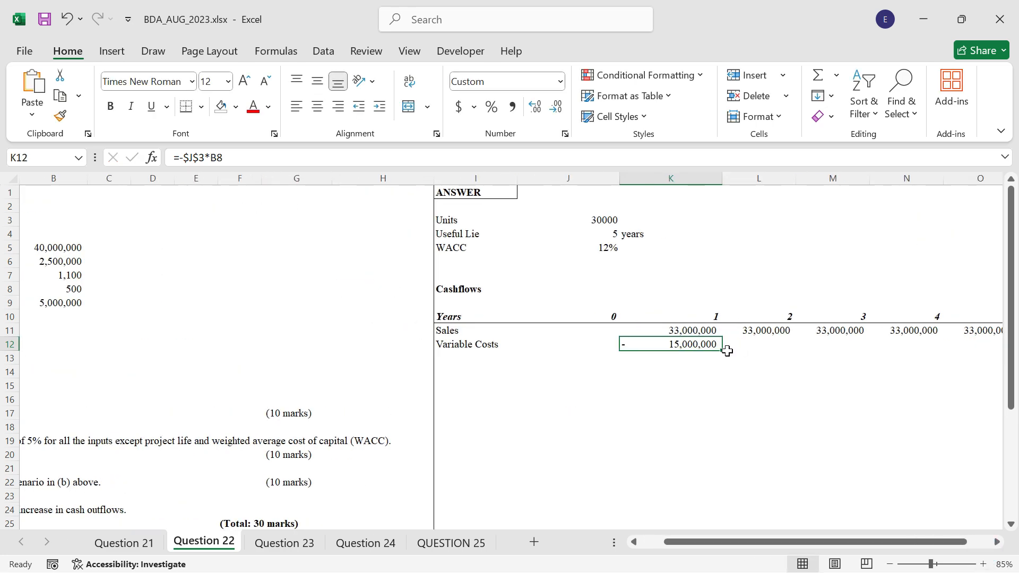
drag(723, 350, 1003, 350)
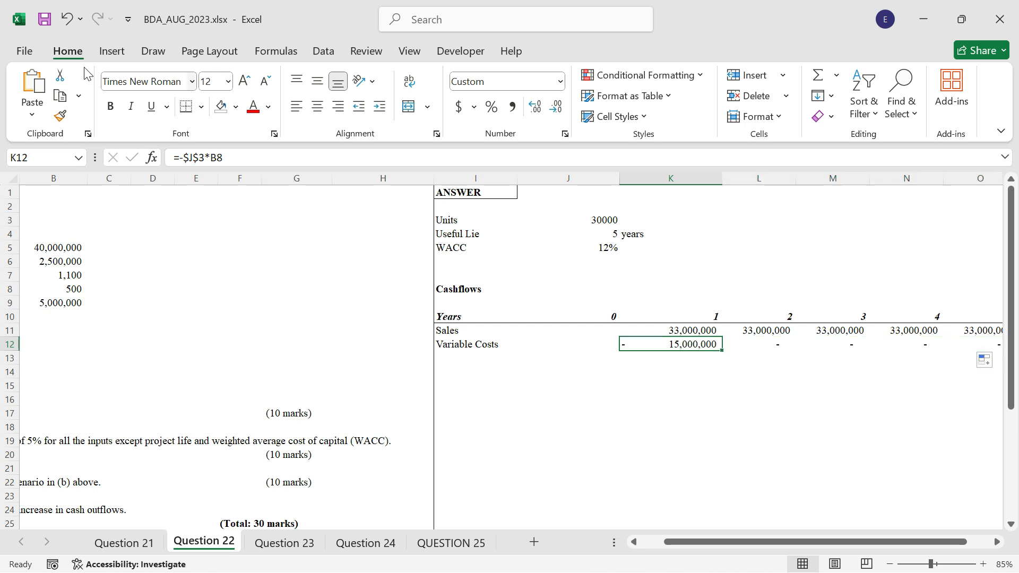
Make the B8 reference in K12 absolute, giving =-$J$3*$B$8, and copy the corrected formula across to O12.
click(217, 157)
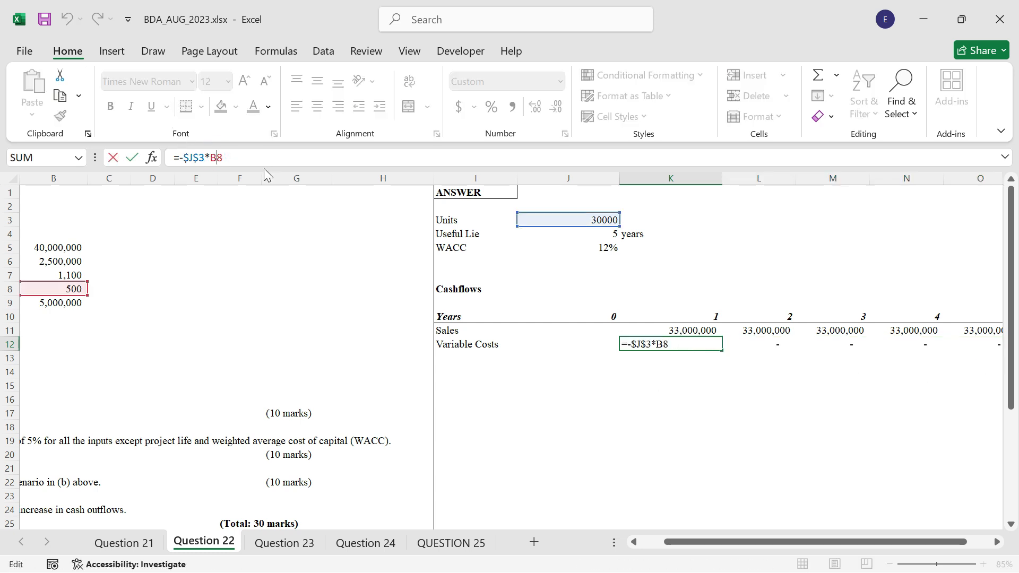
key(F4)
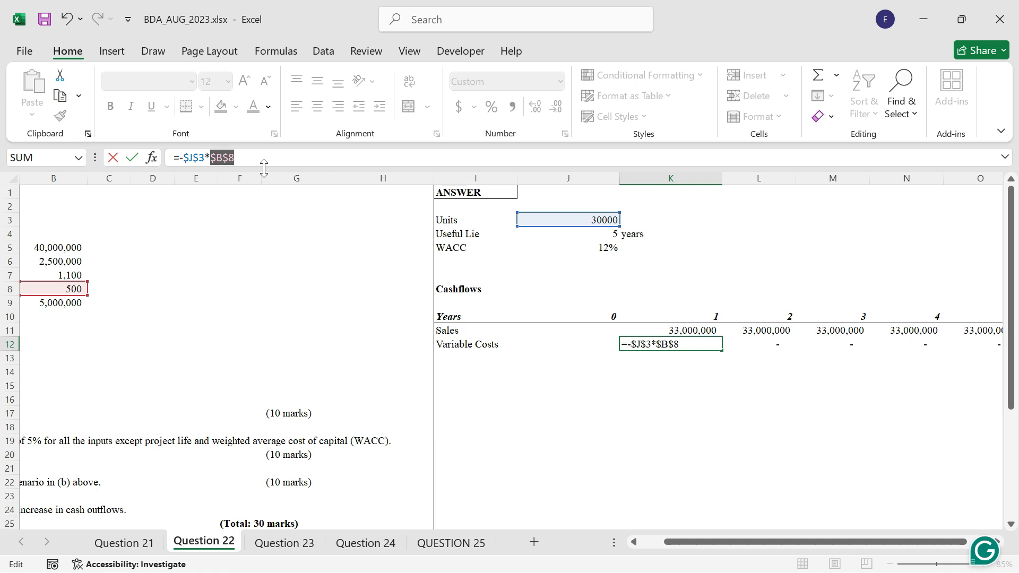
key(ctrl+Return)
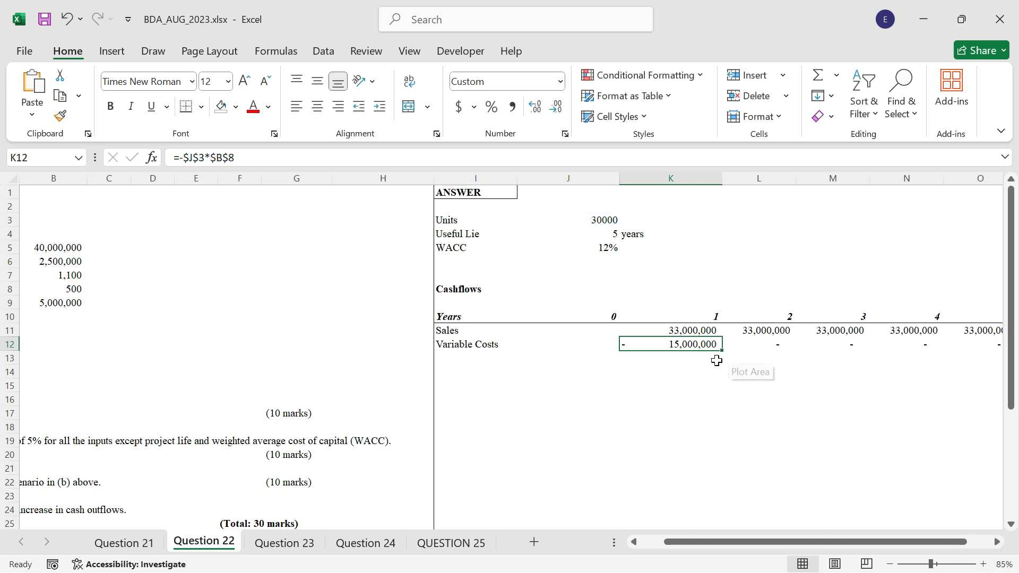
drag(722, 352, 850, 357)
Enter the row label Fixed Costs in cell I13.
click(376, 356)
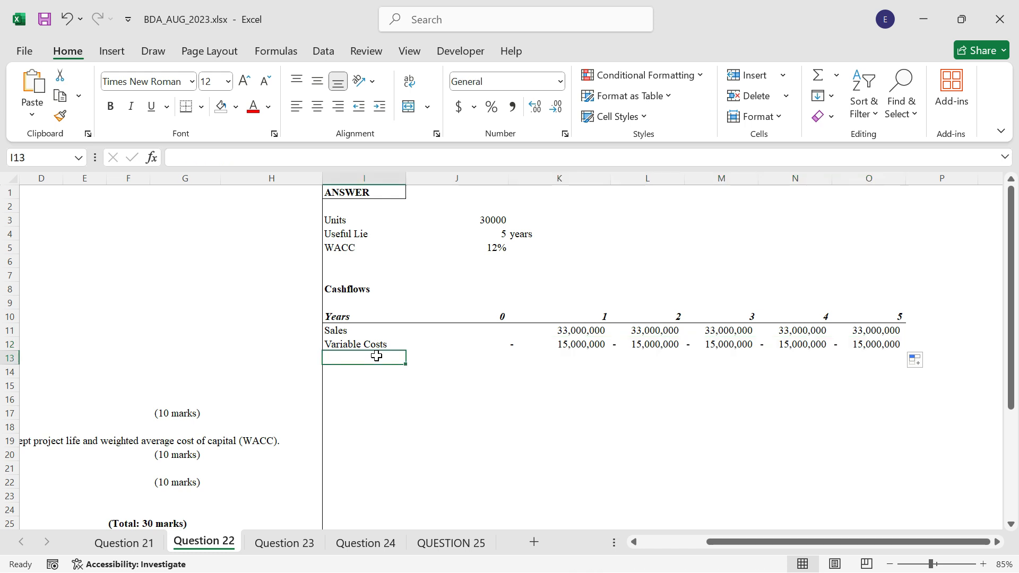
text(Fixe)
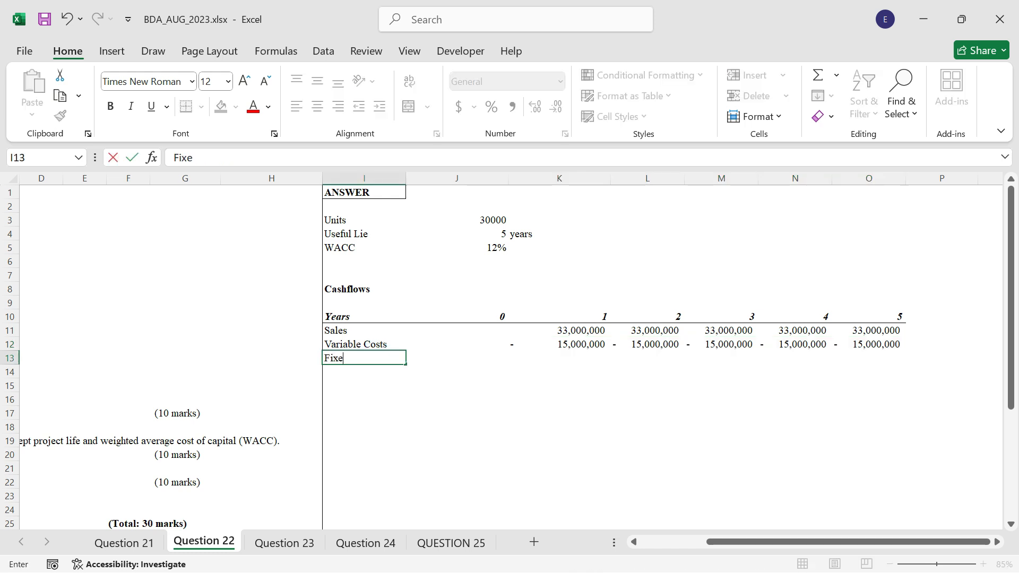
text(d Costs)
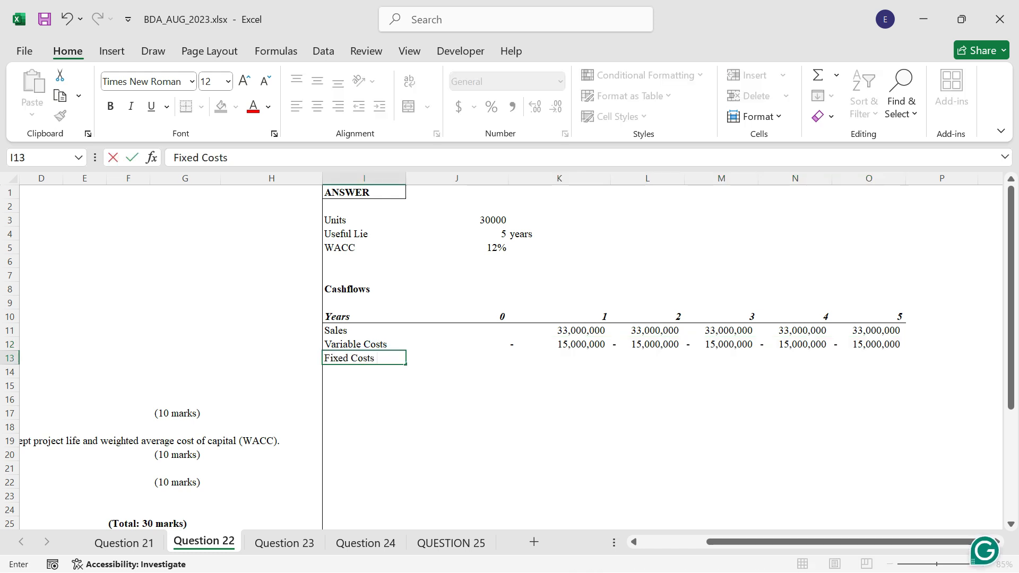
key(Tab)
Enter =-$B$9 in K13 as the year 1 fixed cost and copy it across to O13.
text(=)
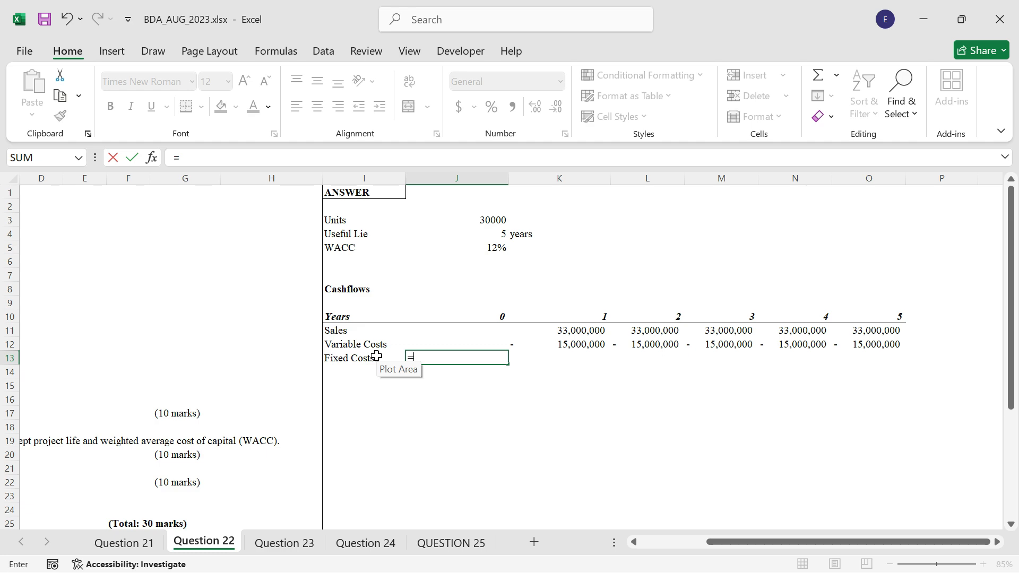
key(Escape)
key(Right)
text(=-)
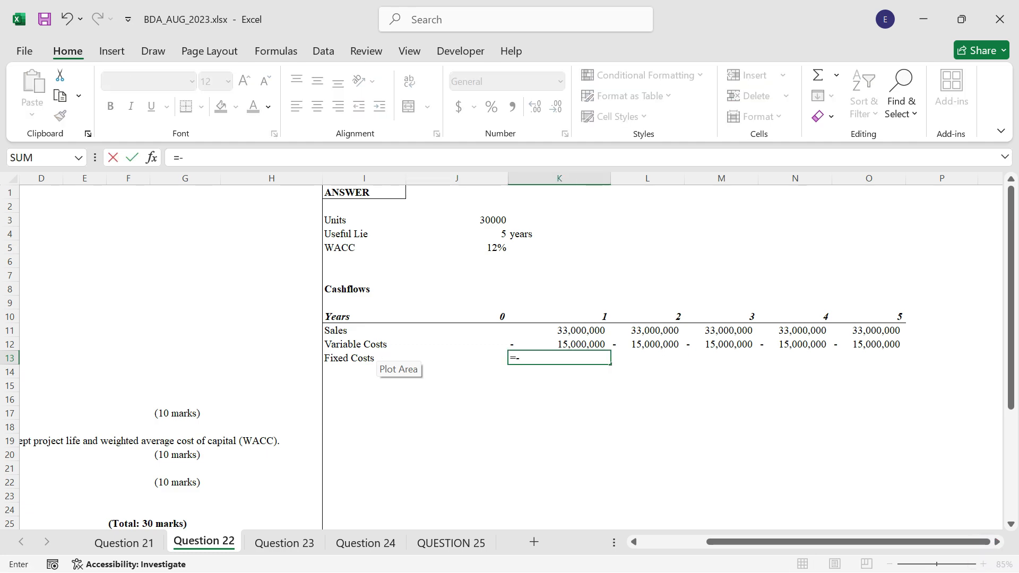
click(84, 275)
key(Left)
key(Left)
key(Left)
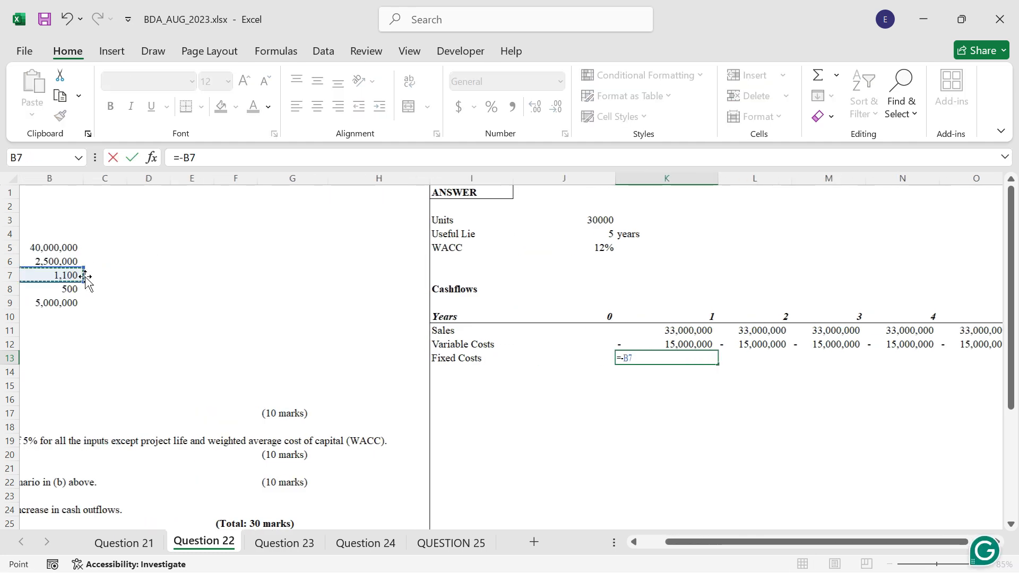
key(Left)
click(352, 303)
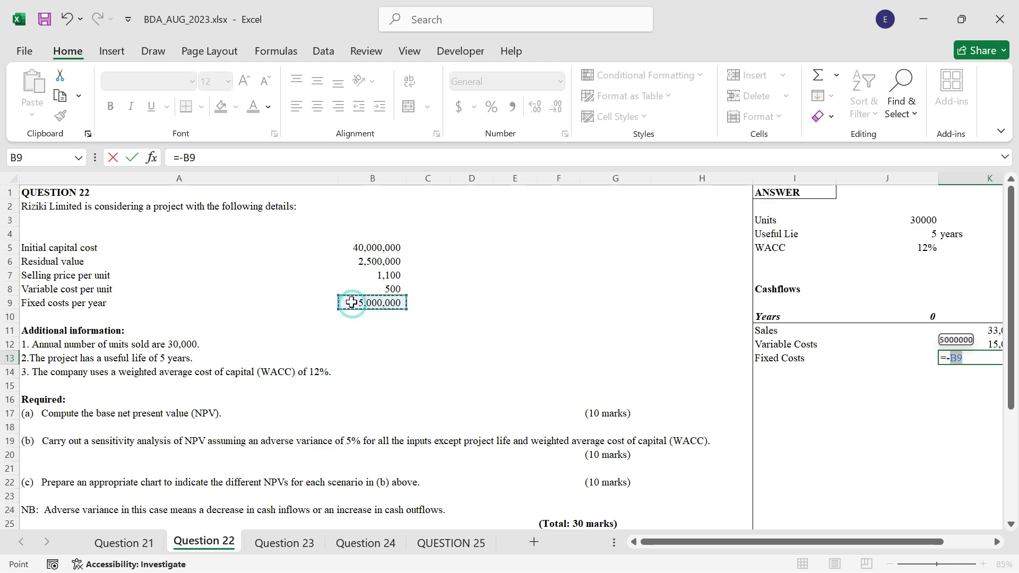
key(F4)
key(ctrl+Return)
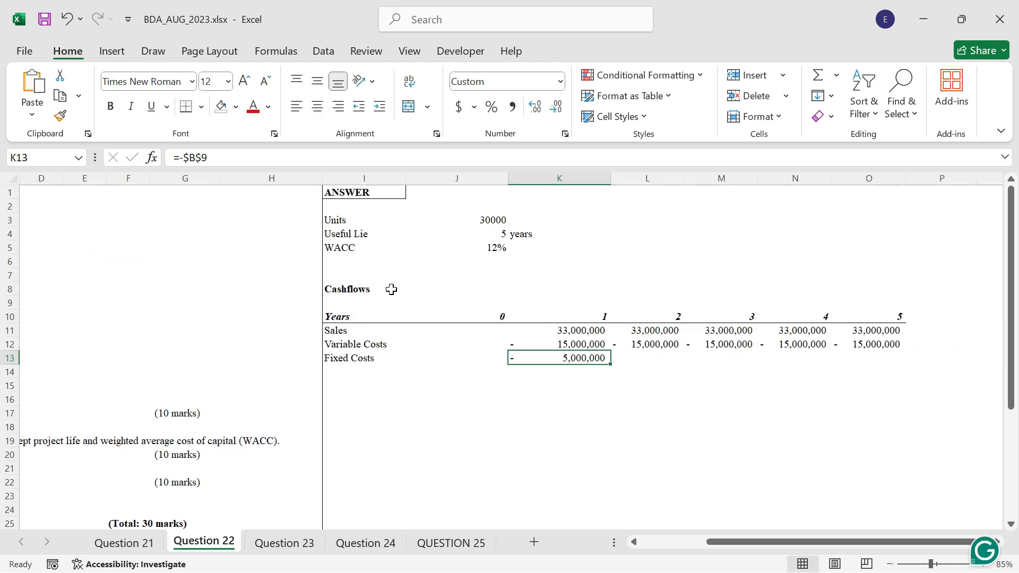
drag(611, 364, 909, 367)
Enter =A5 in I14 to label the row with the initial capital cost description.
click(337, 371)
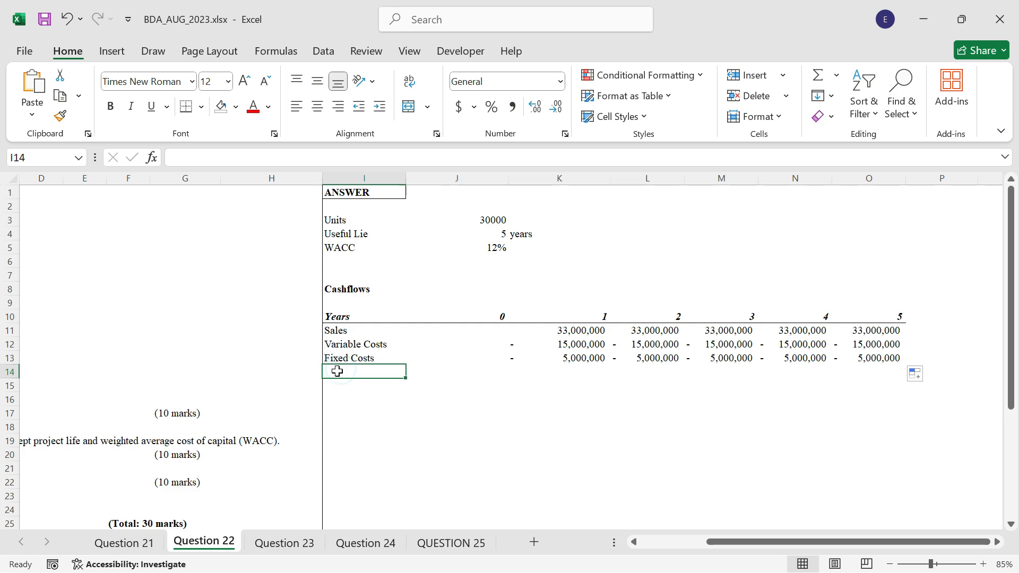
text(=)
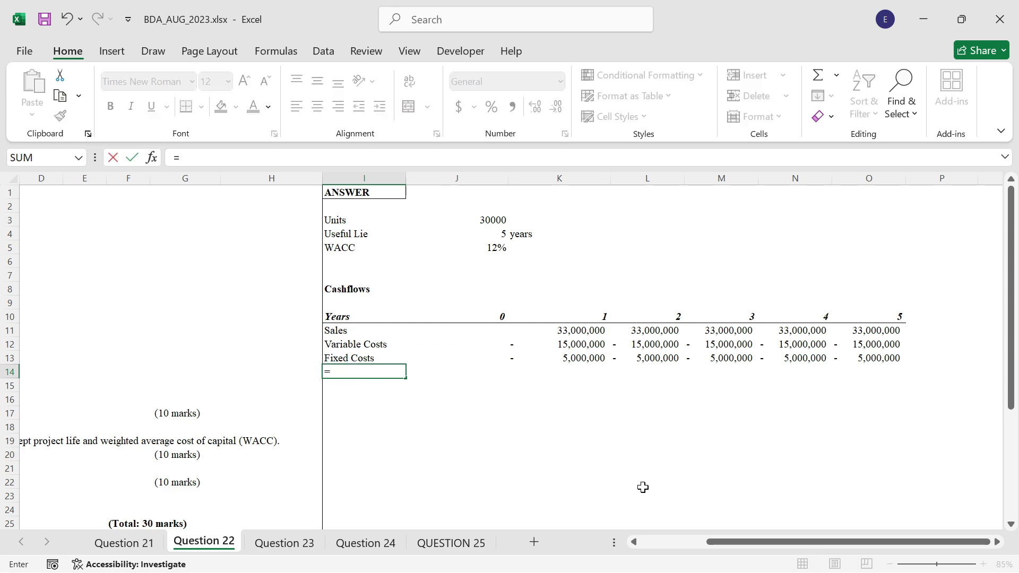
click(634, 542)
click(633, 542)
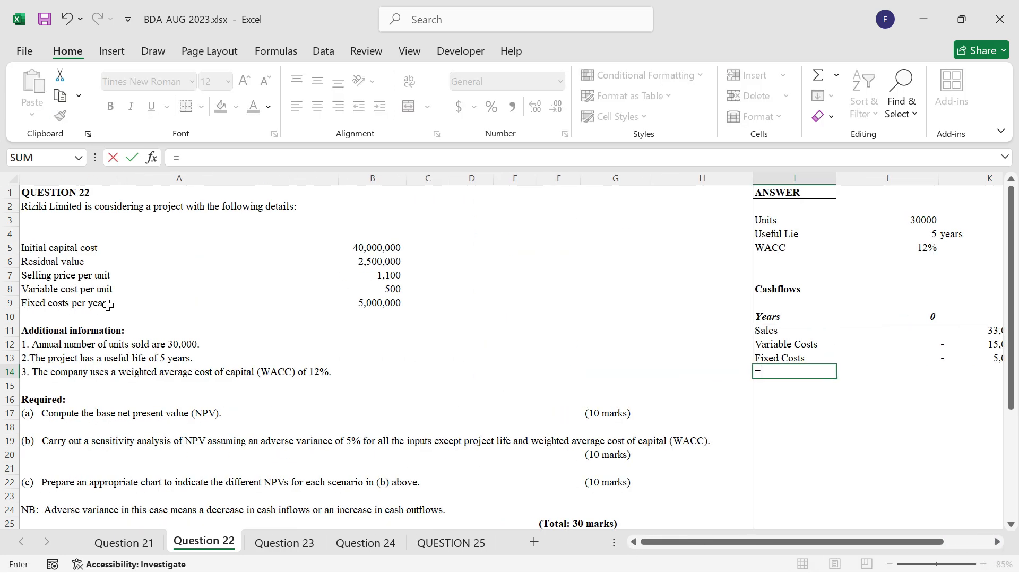
click(40, 253)
key(Return)
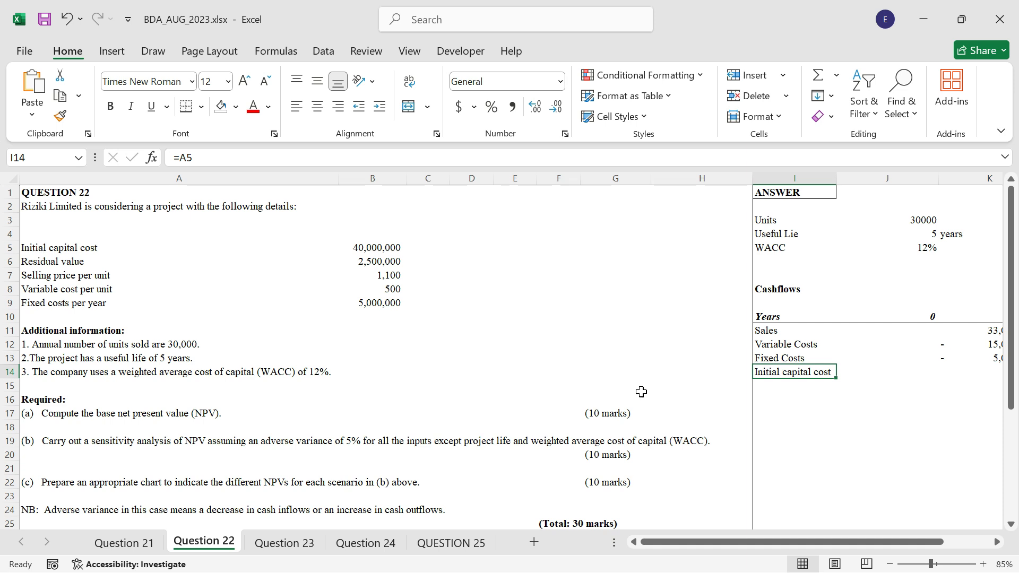
Enter =-B5 in J14 as the year 0 initial capital outflow.
click(913, 384)
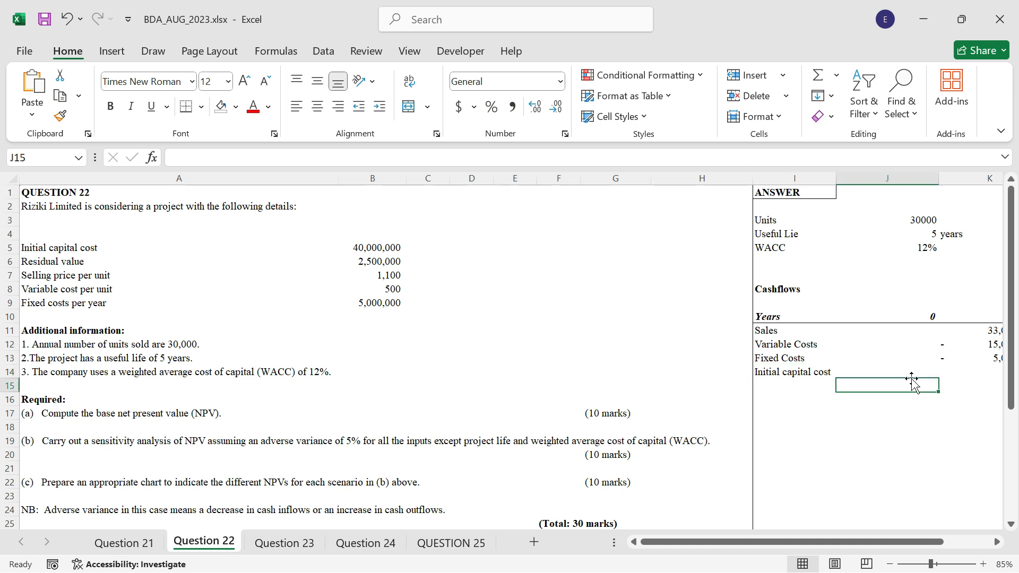
key(Up)
text(=-)
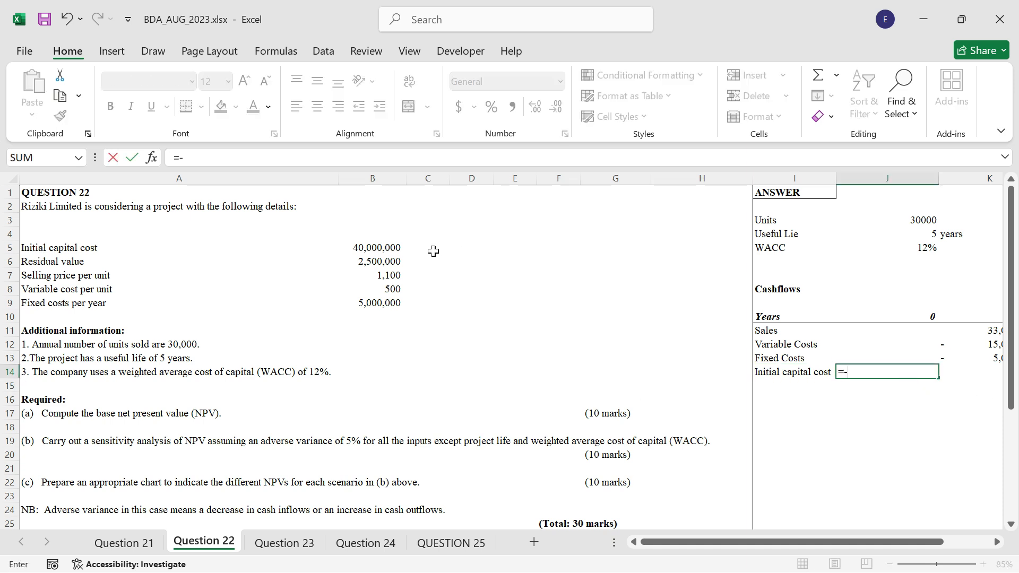
click(375, 249)
key(ctrl+Return)
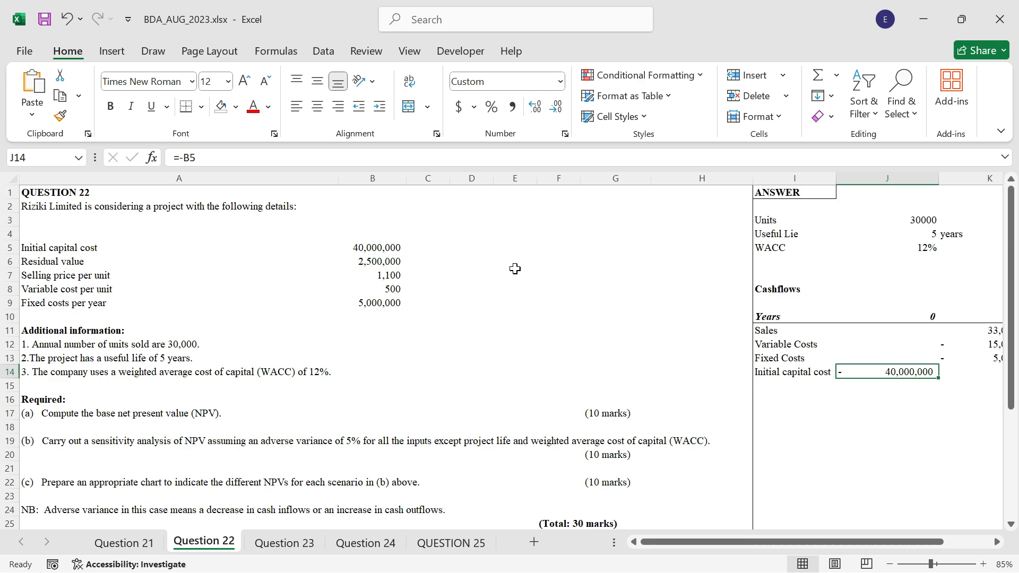
Enter =B6 in O14 to bring in the residual value as a year 5 inflow.
click(980, 377)
key(Right)
key(Right)
key(Right)
key(Right)
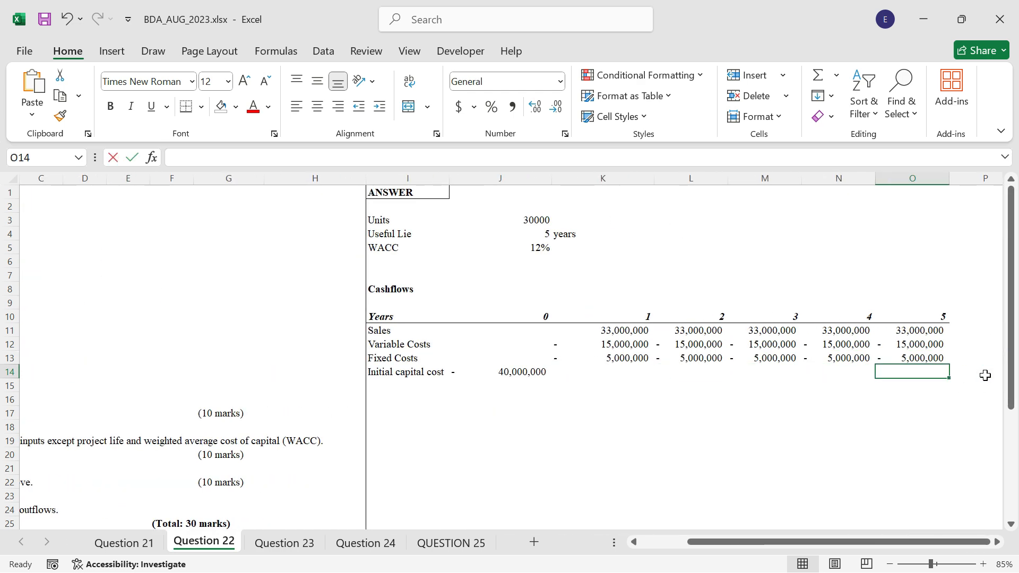
text(=)
click(62, 230)
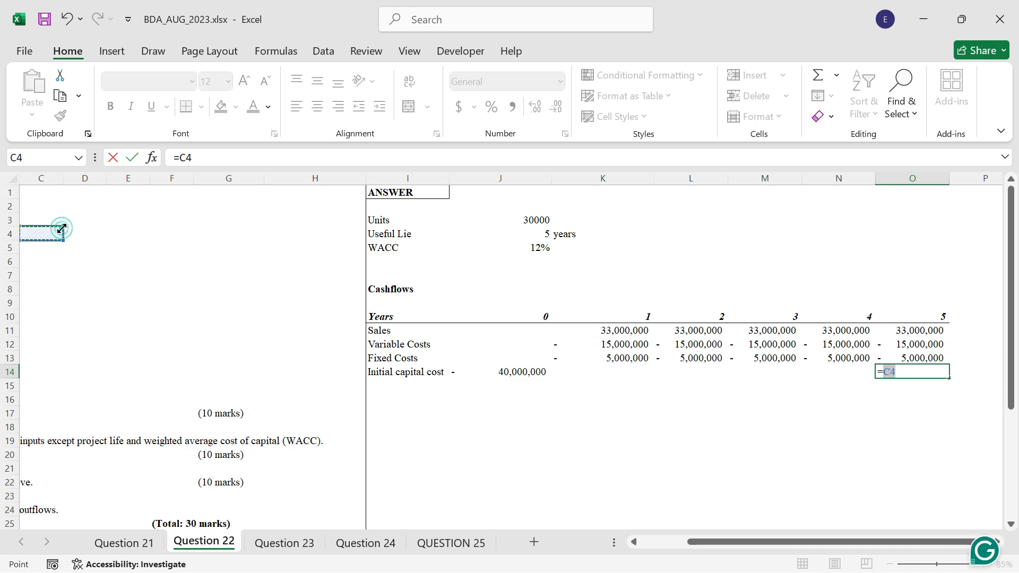
key(Left)
key(Left)
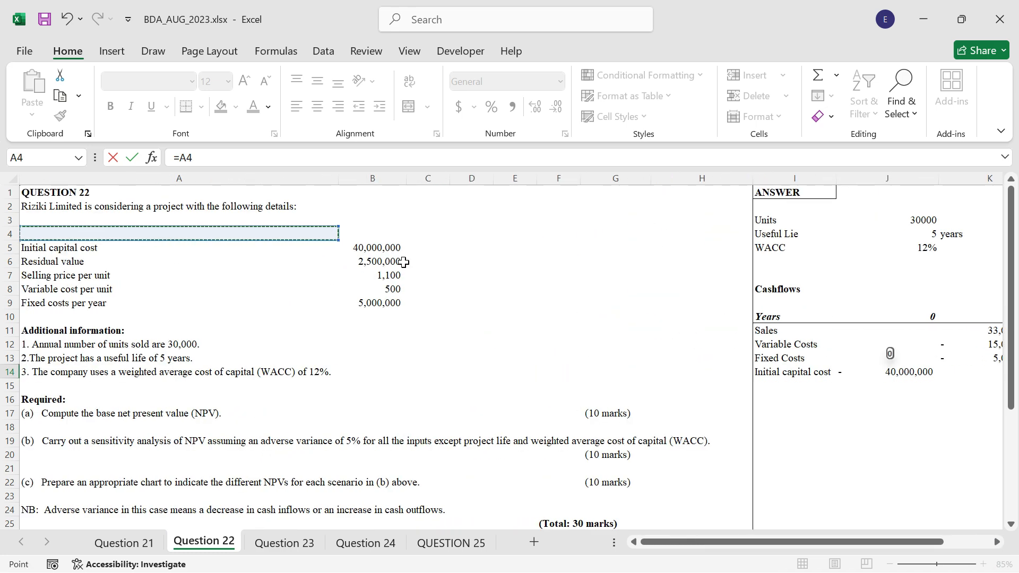
click(382, 261)
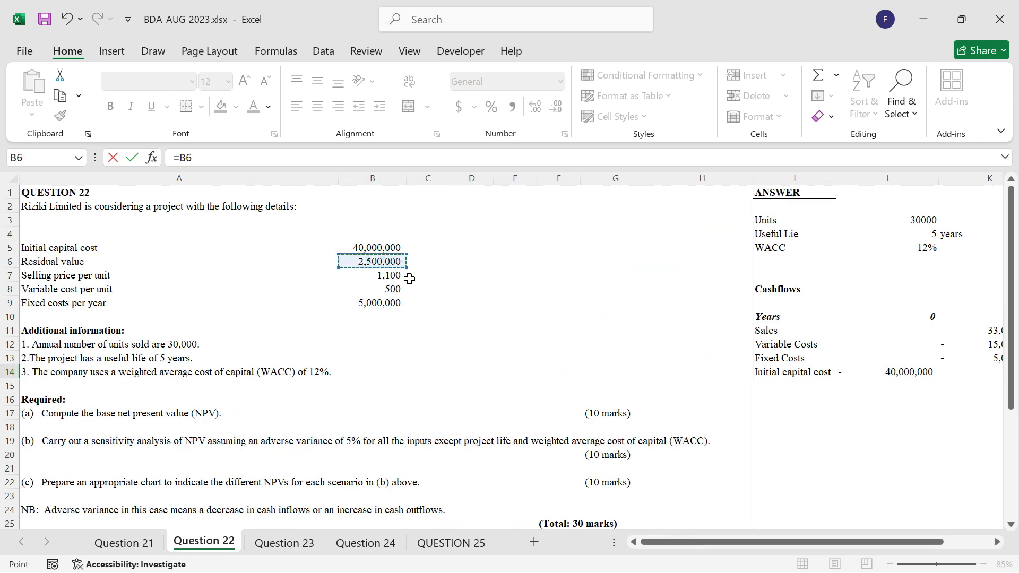
key(ctrl+Return)
Enter the row label Net cashflows in cell I15.
click(408, 384)
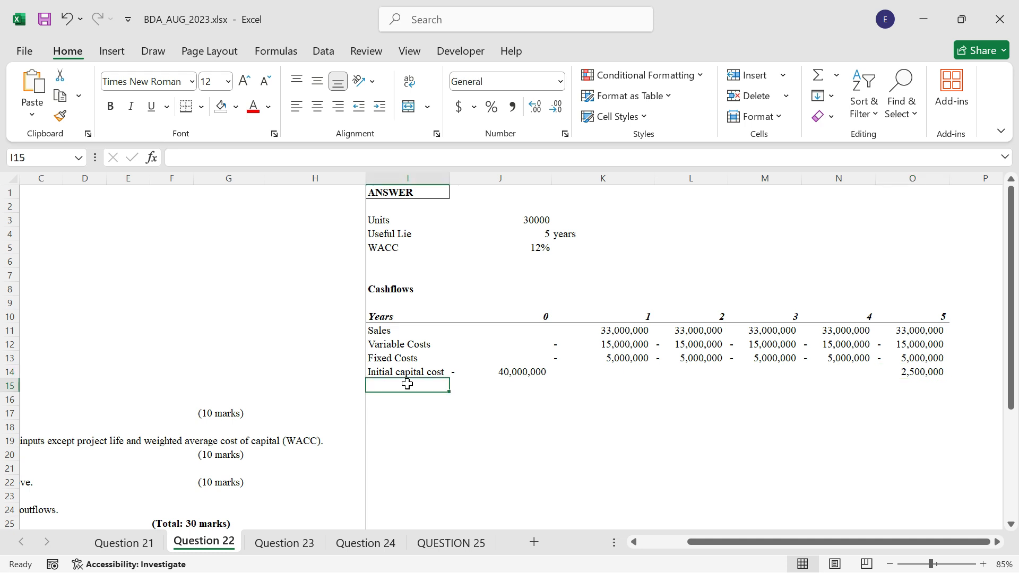
text(Net ca)
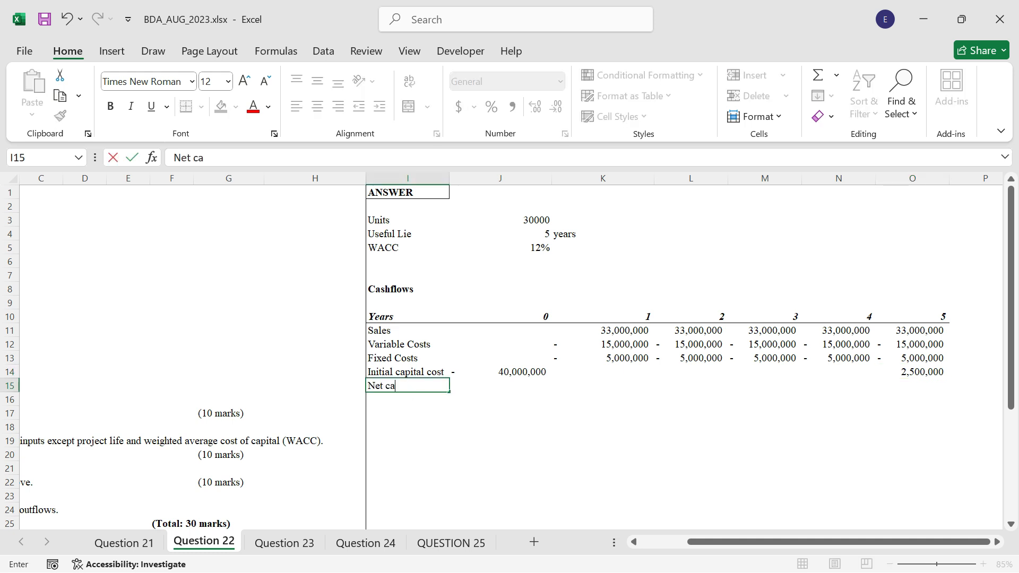
text(shflows)
key(ctrl+Return)
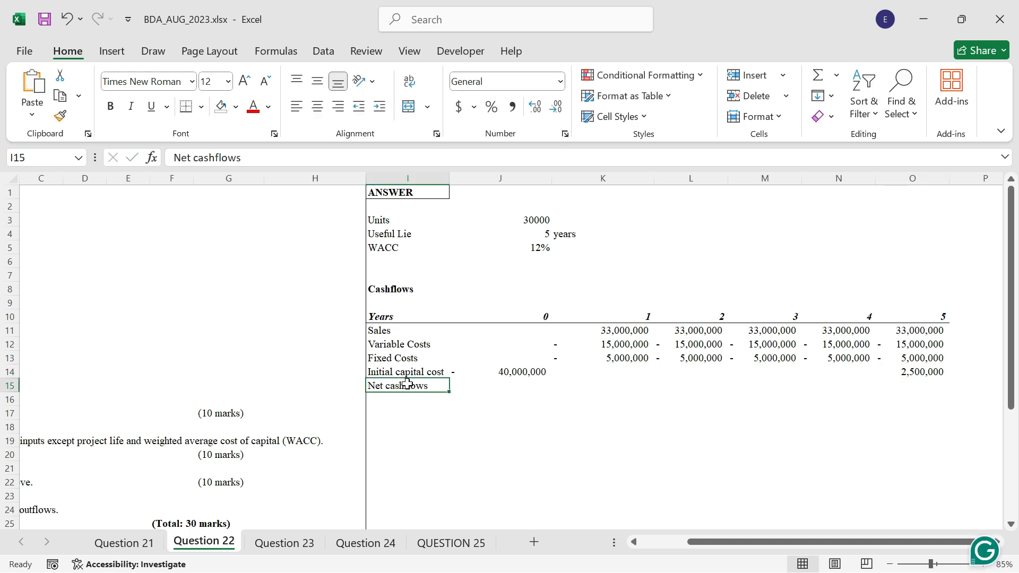
Apply a top and double bottom border to the net cashflows cells J15:O15.
drag(469, 386, 919, 386)
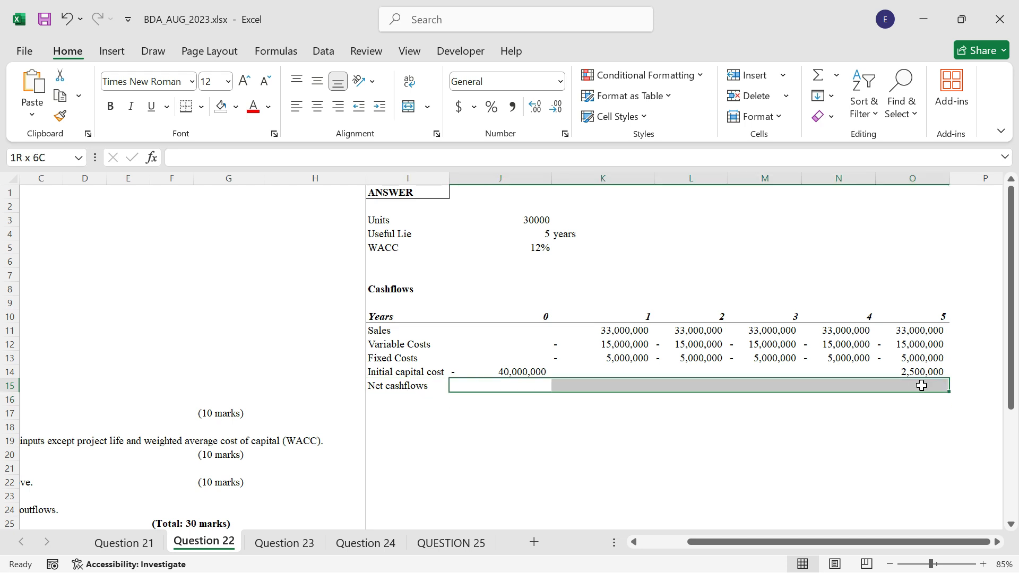
click(203, 107)
click(230, 434)
click(547, 455)
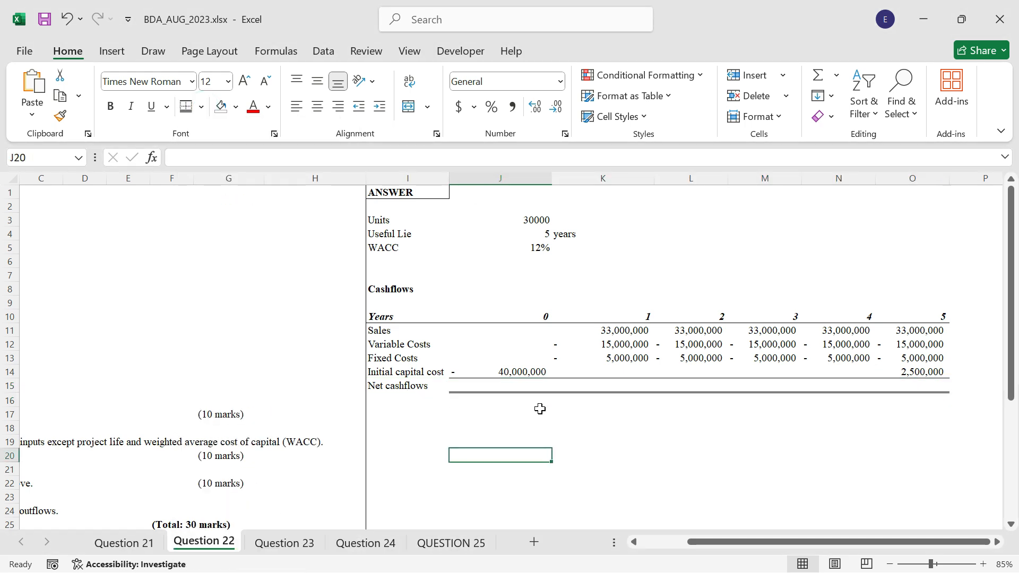
Enter =SUM(J11:J14) in J15 as the year 0 net cashflow and copy it across to O15.
click(533, 386)
text(=sum()
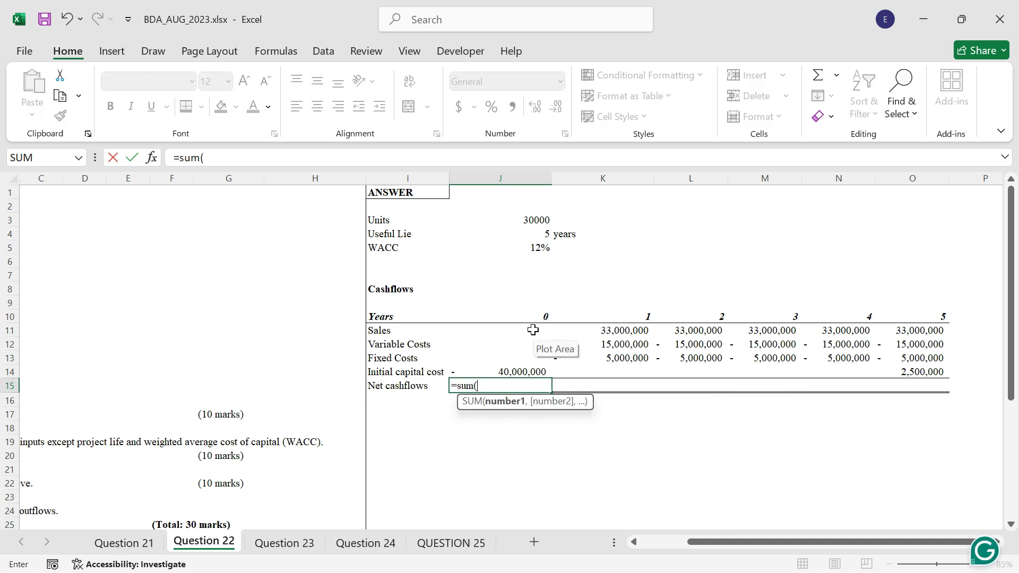
drag(533, 329, 535, 369)
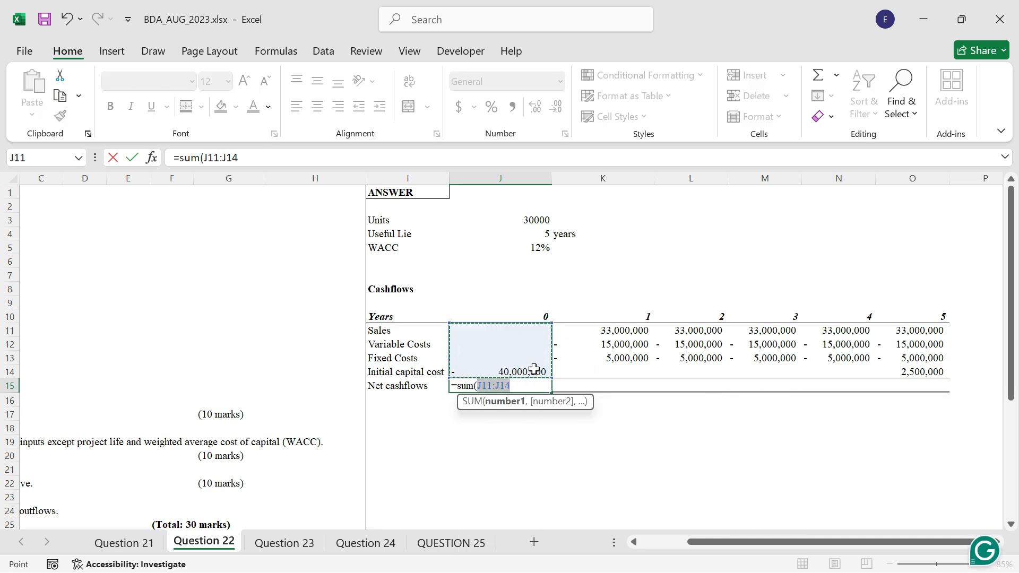
key(Return)
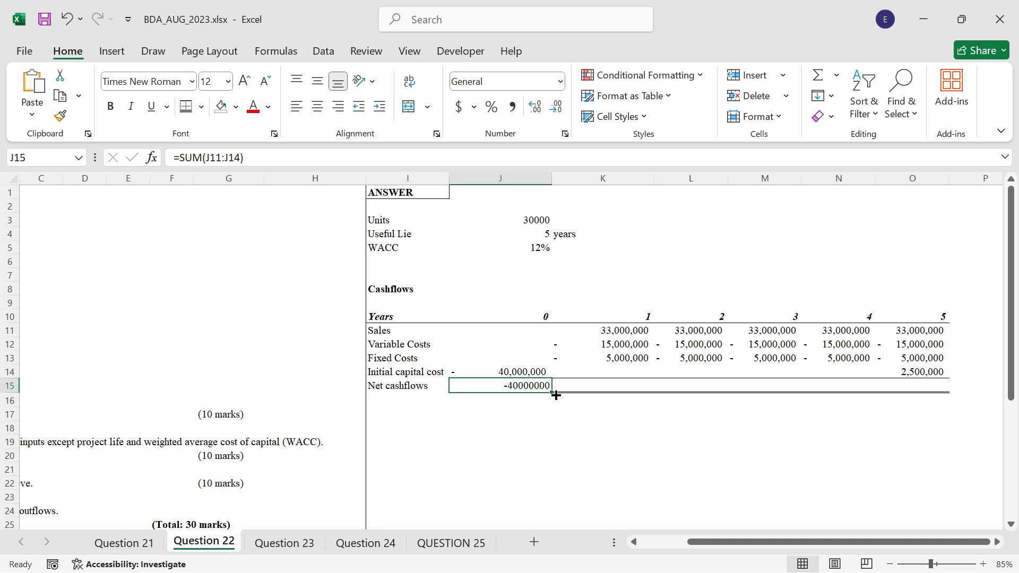
drag(552, 391, 951, 392)
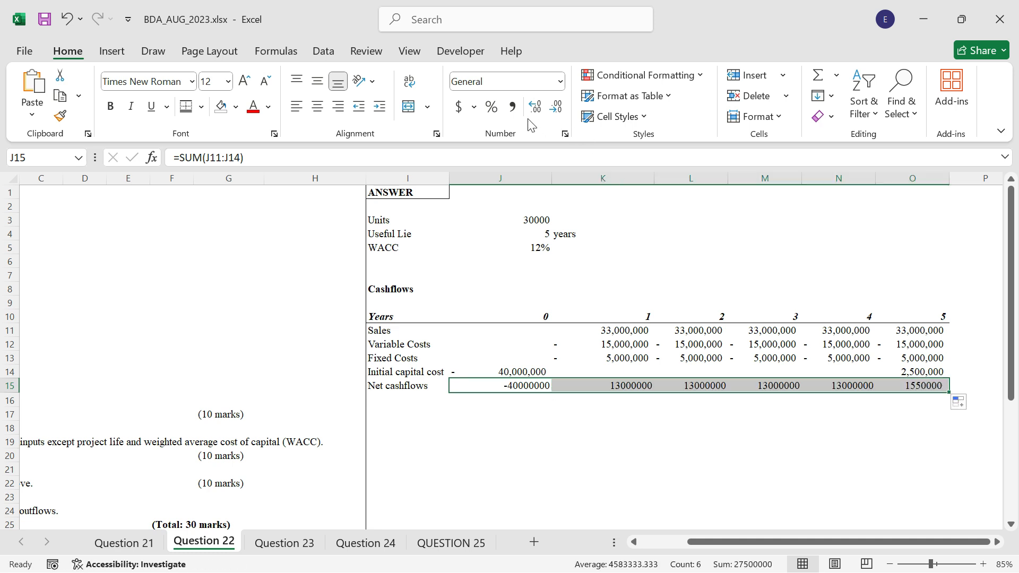
Format the net cashflows in J15:O15 with thousands separators and no decimal places.
click(512, 107)
click(556, 107)
click(556, 106)
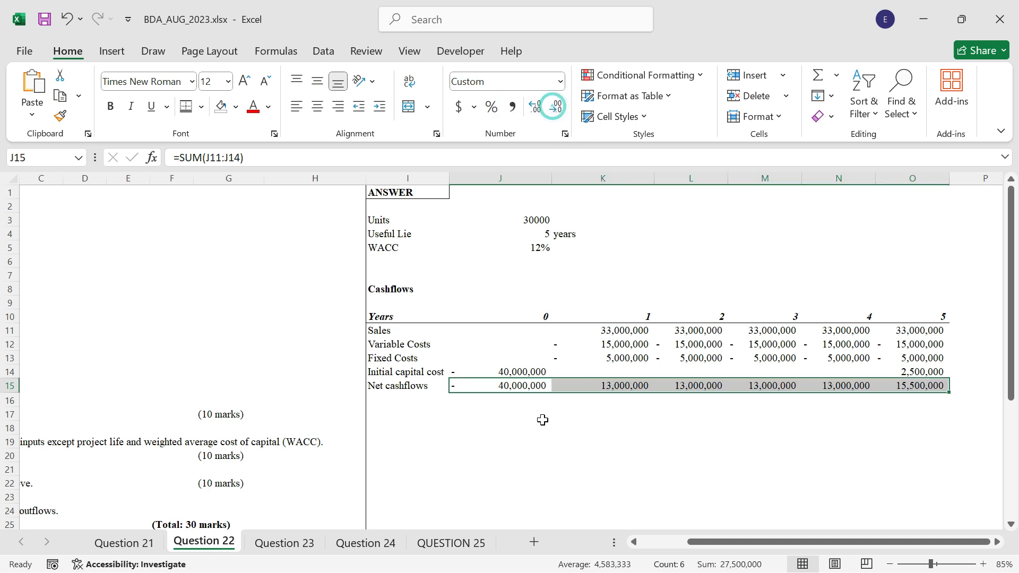
click(537, 420)
Enter the label Base NPV in cell I17.
click(401, 416)
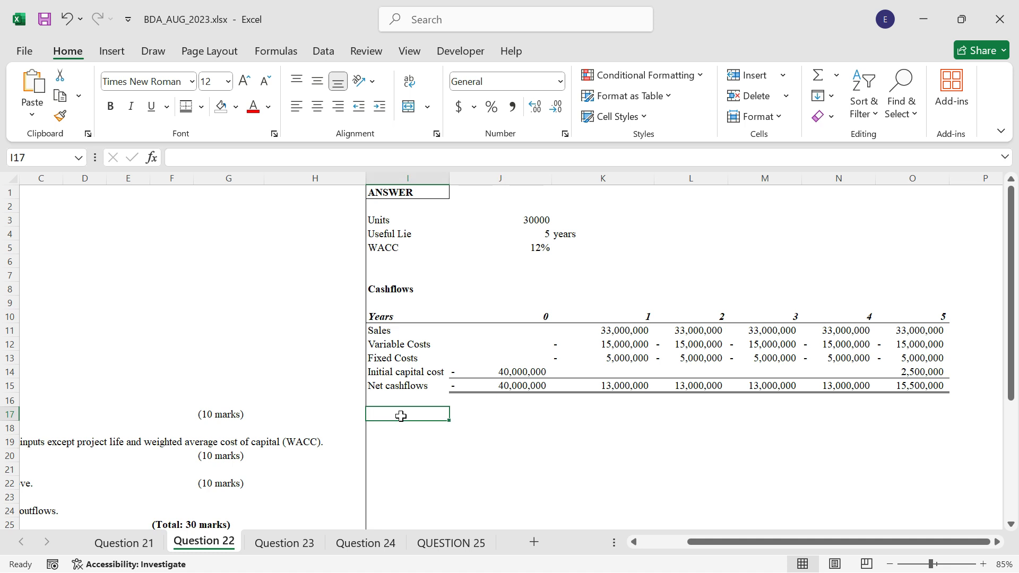
text(B)
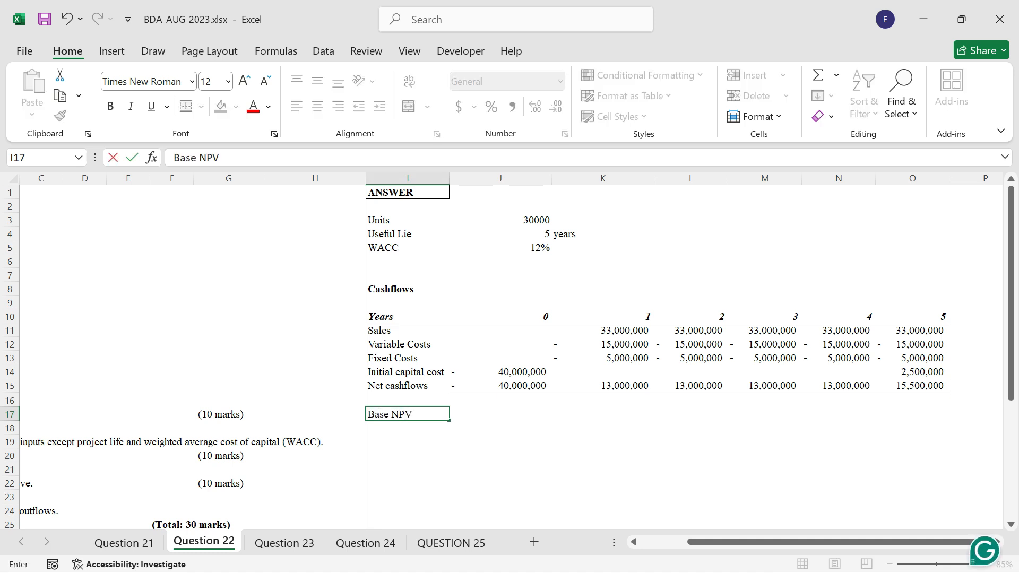
text(ase NPV)
key(Tab)
Compute the base NPV in J17 with the formula =NPV(J5,K15:O15)+J15.
text(=)
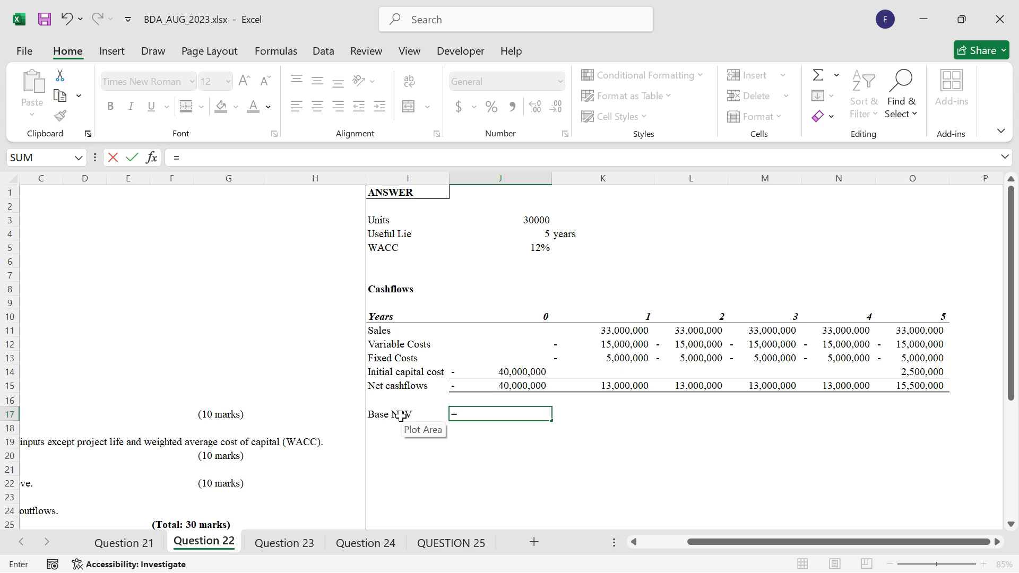
text(NPV()
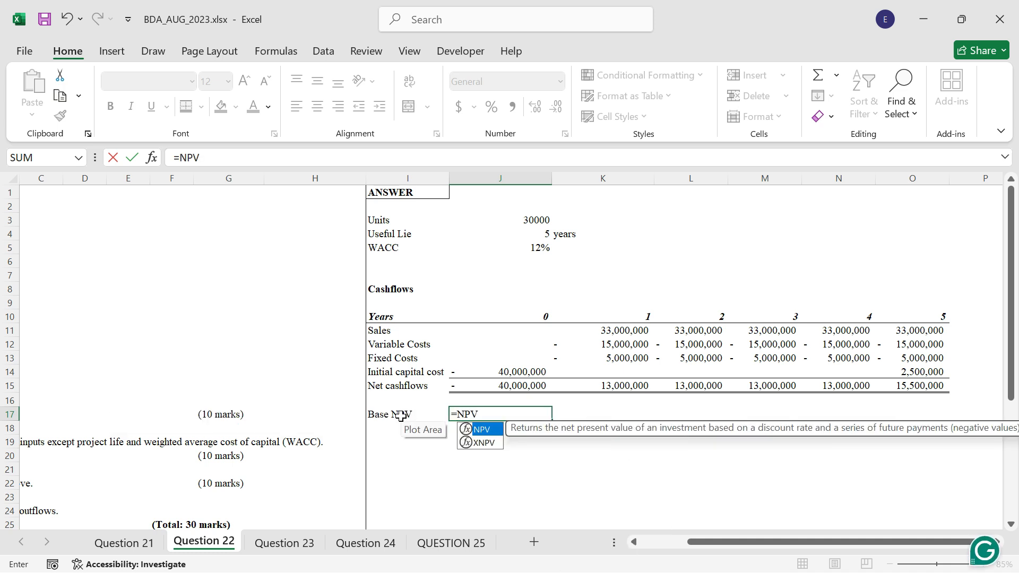
click(527, 249)
text(,)
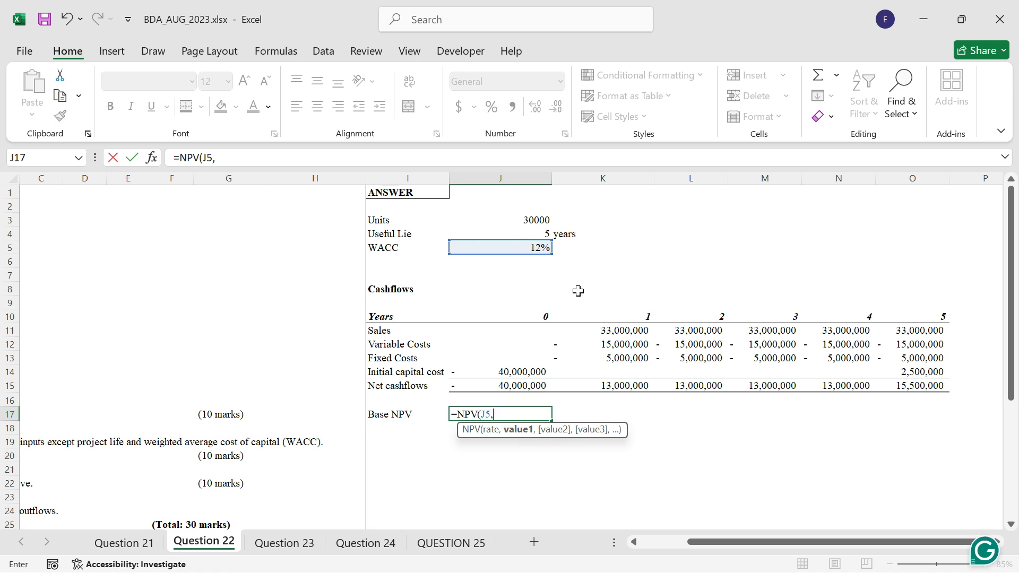
drag(628, 383, 926, 388)
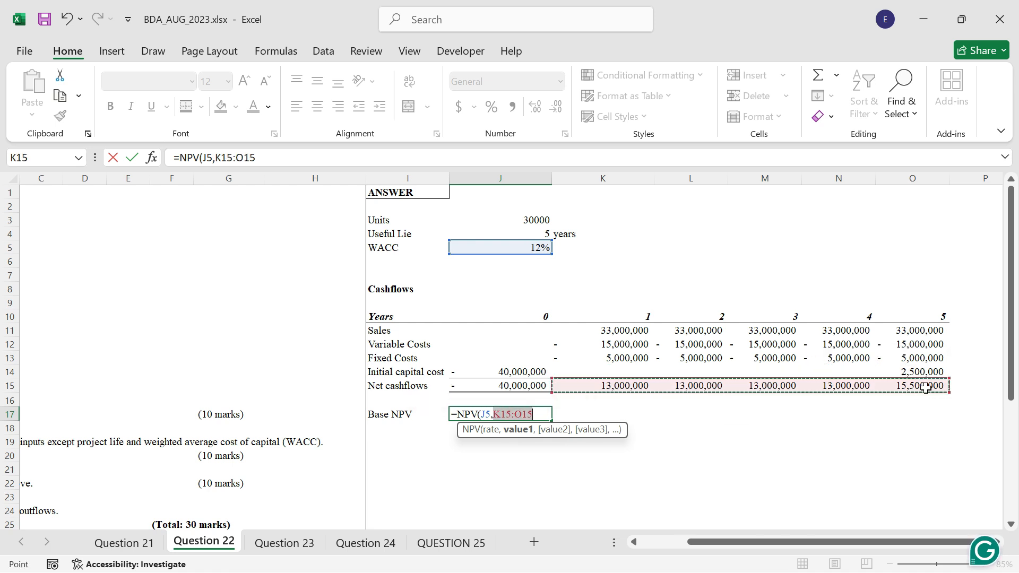
text()+)
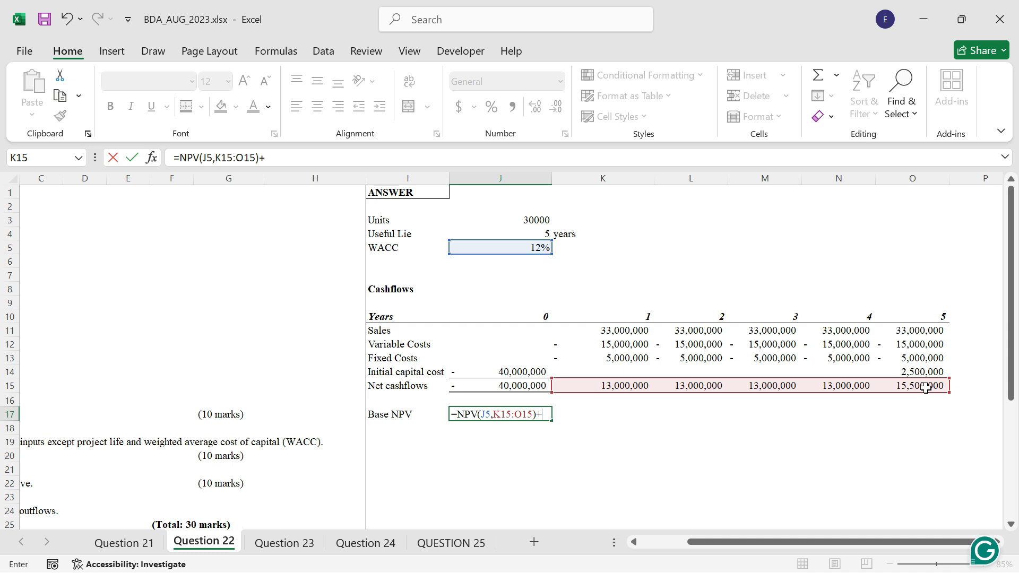
click(530, 384)
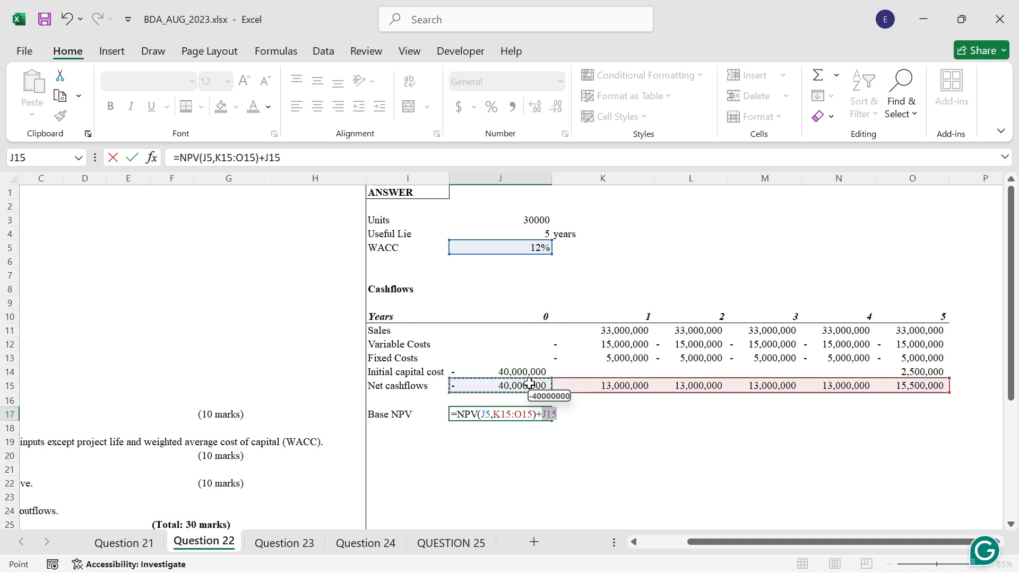
key(ctrl+Return)
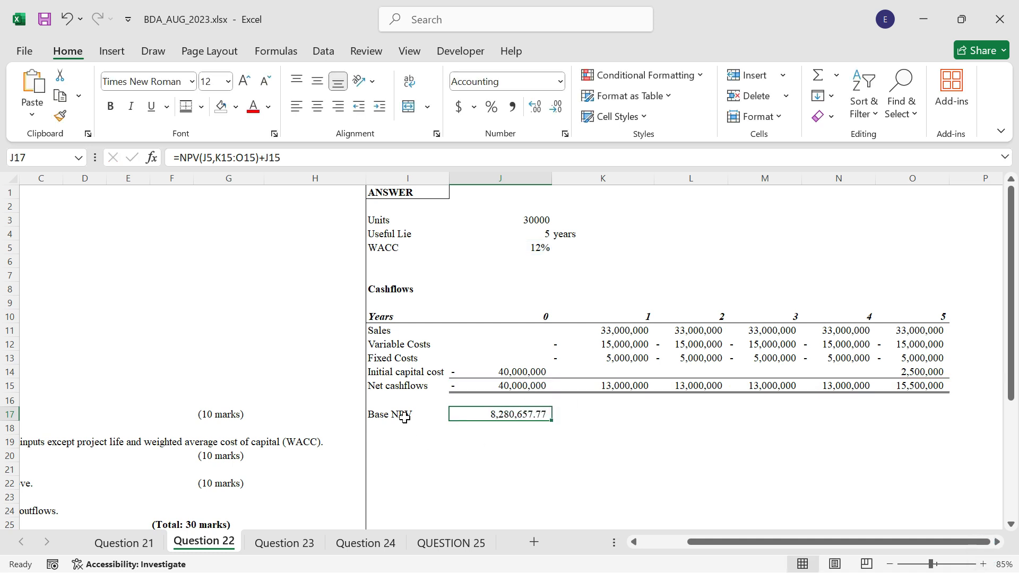
Make the Base NPV label and value in I17:J17 bold and set their font size to 14.
drag(405, 418, 497, 416)
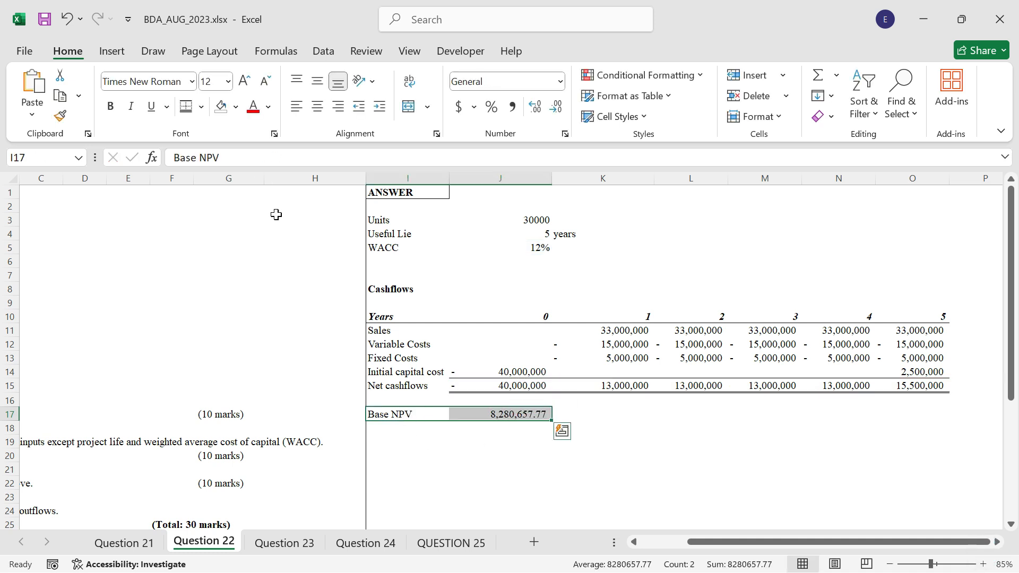
click(109, 108)
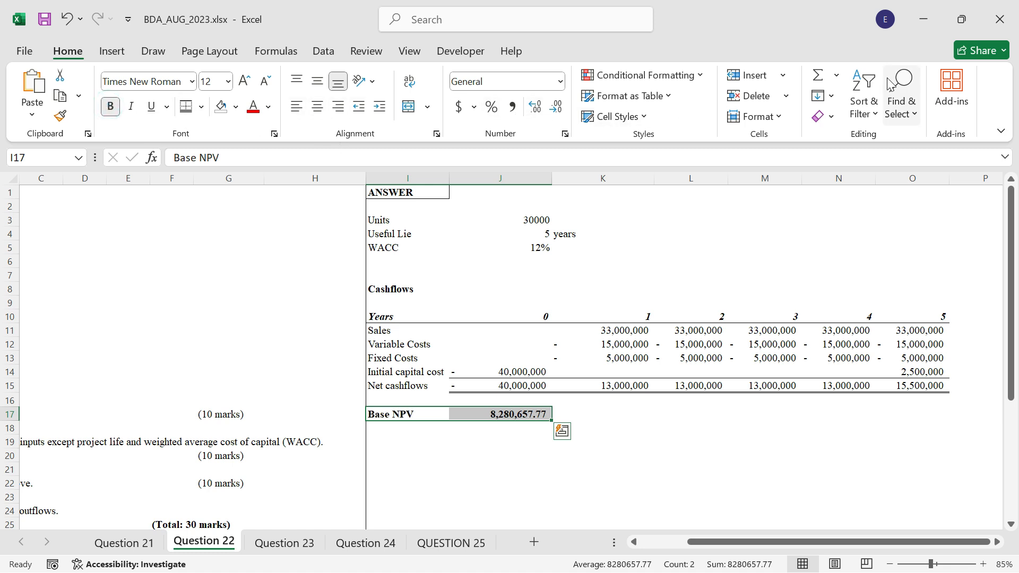
click(244, 81)
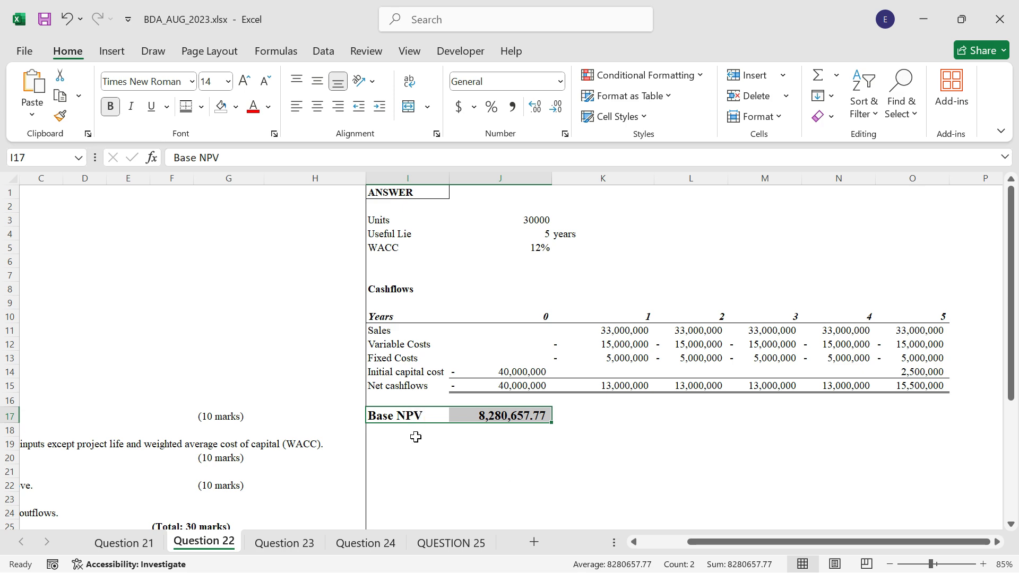
click(634, 543)
click(634, 543)
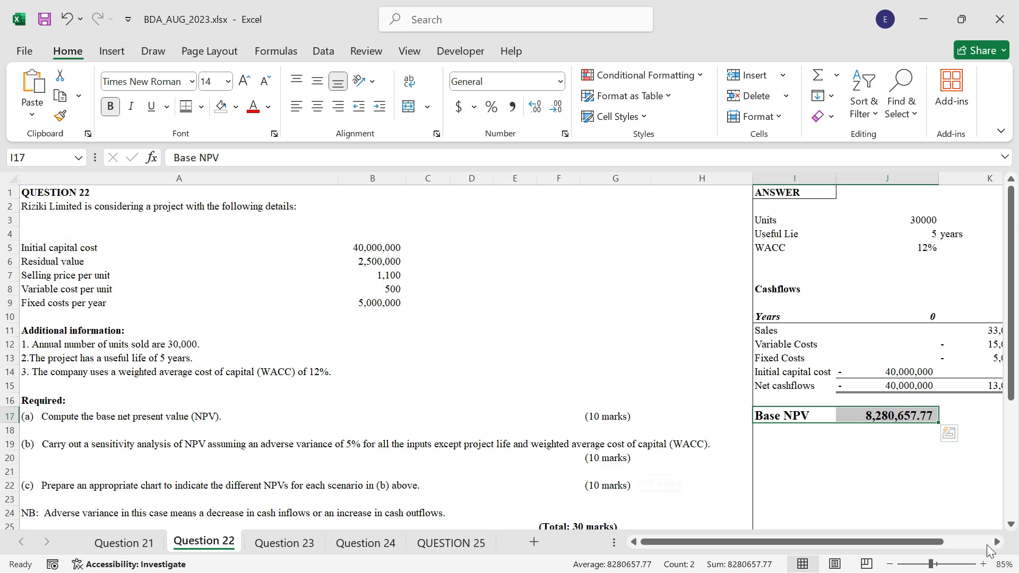
click(997, 542)
click(998, 543)
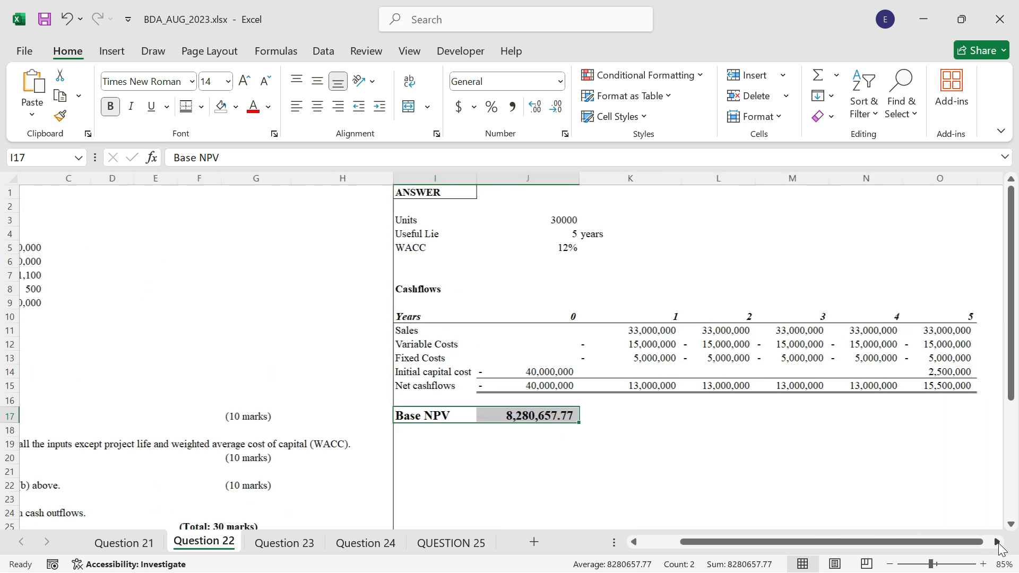
Add an outside border around the Cashflows heading in I8.
scroll(421, 452, down, 1)
click(396, 416)
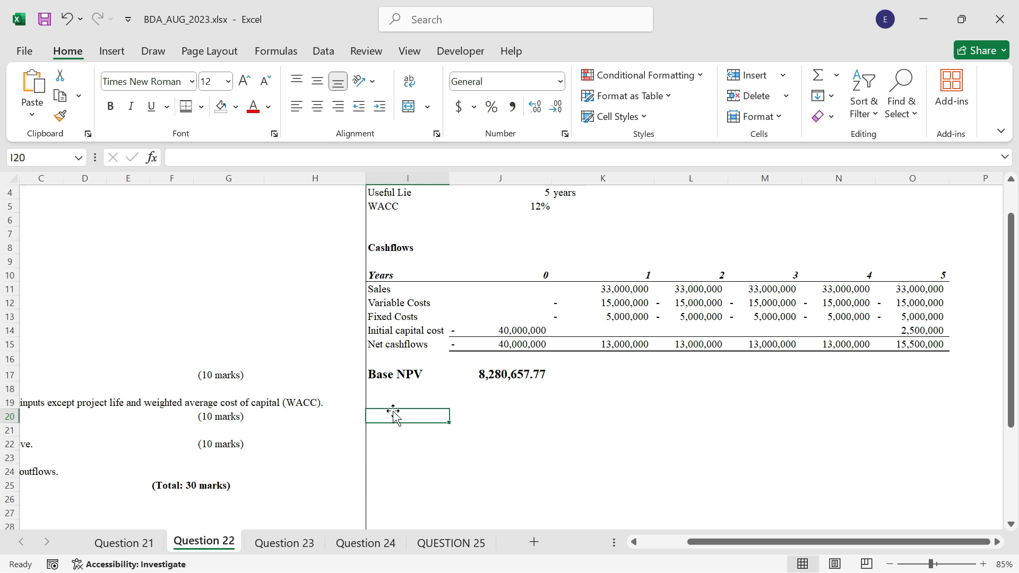
click(387, 245)
click(201, 106)
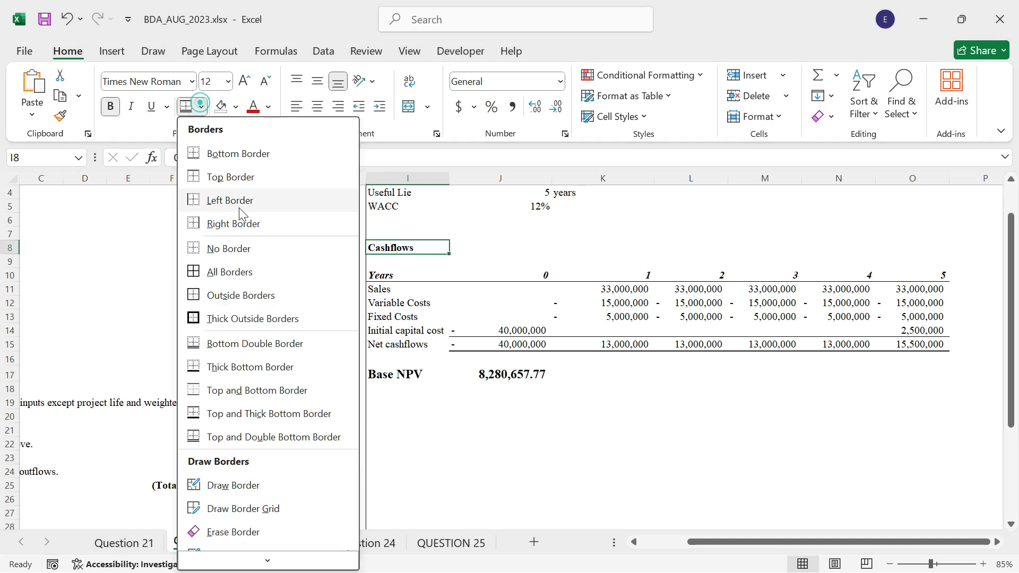
click(245, 296)
click(459, 456)
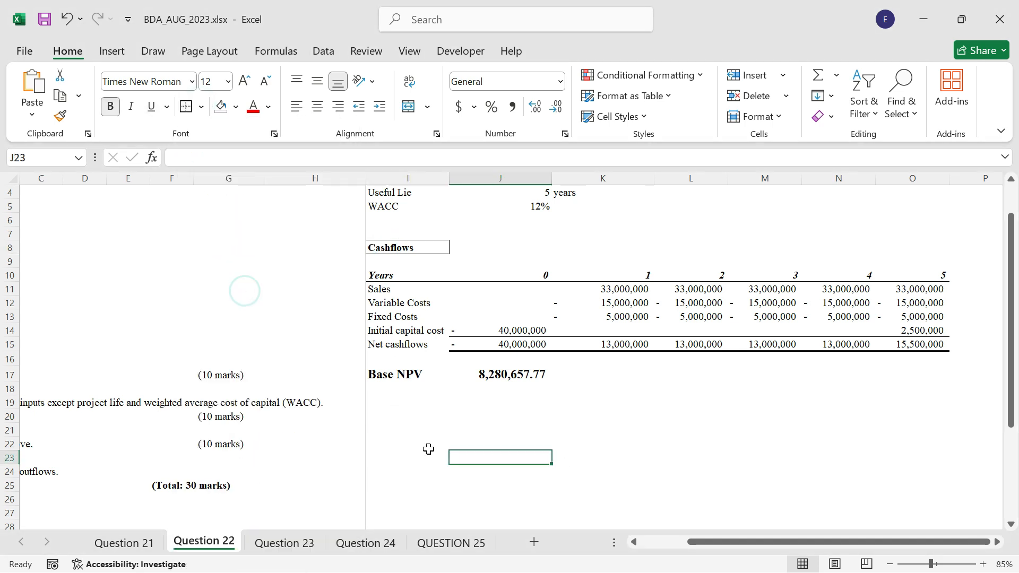
Enter the heading Sensitivity Analysis in cell I21.
click(405, 431)
text(Se)
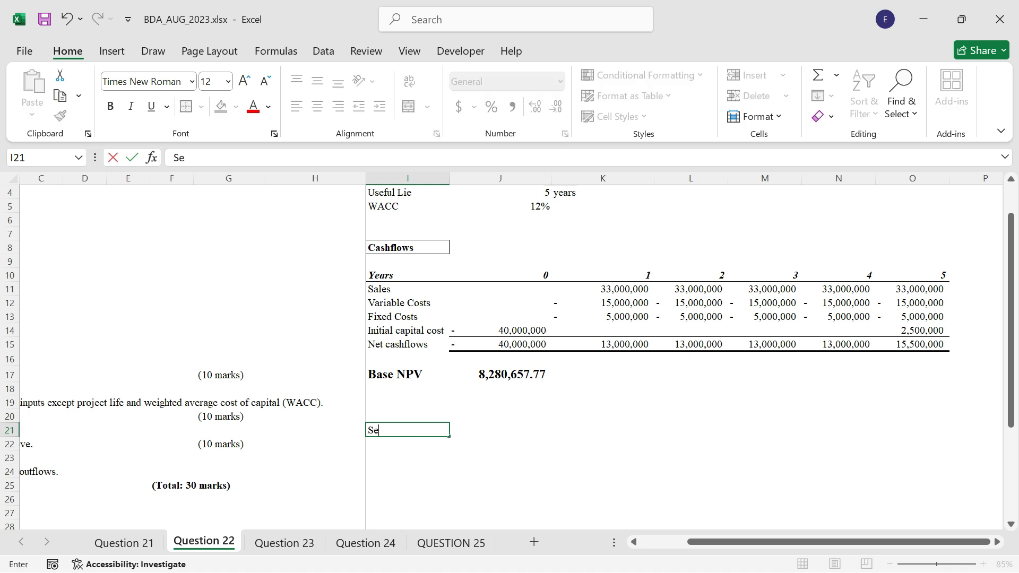
text(nsitivi)
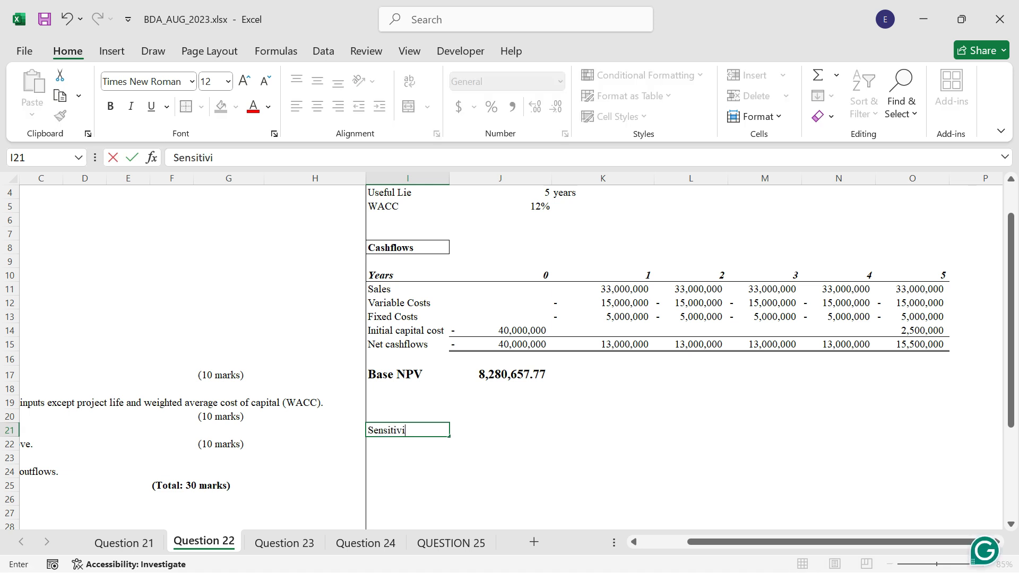
text(ty Anal)
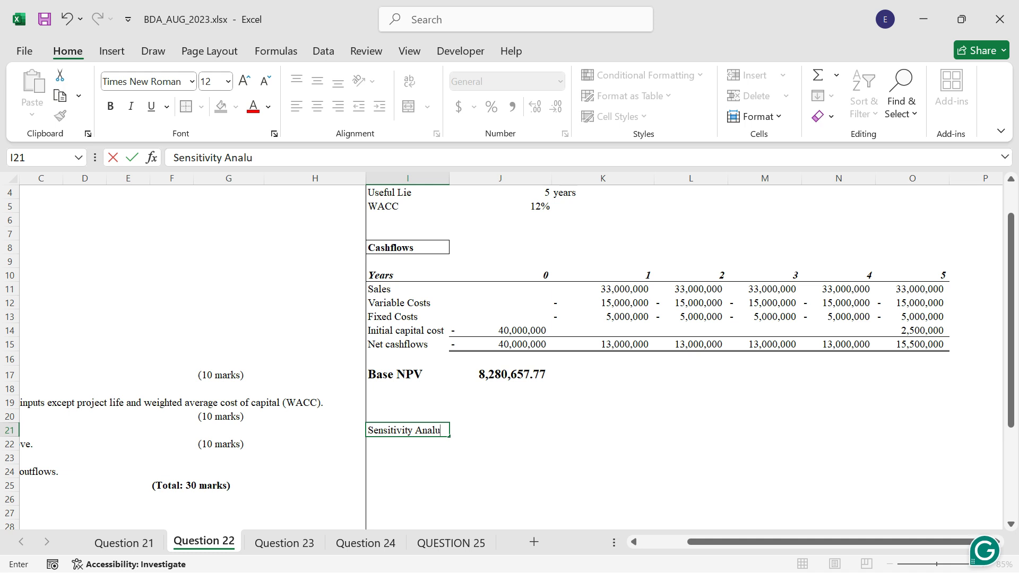
text(ysis)
Make the Sensitivity Analysis heading in I21 bold and give it an outside border.
click(403, 433)
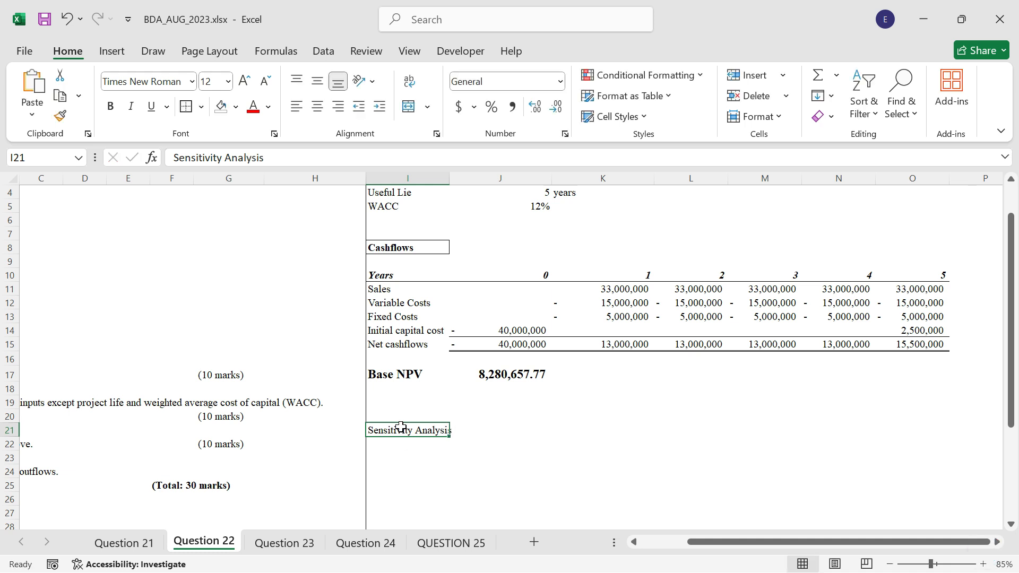
key(ctrl+b)
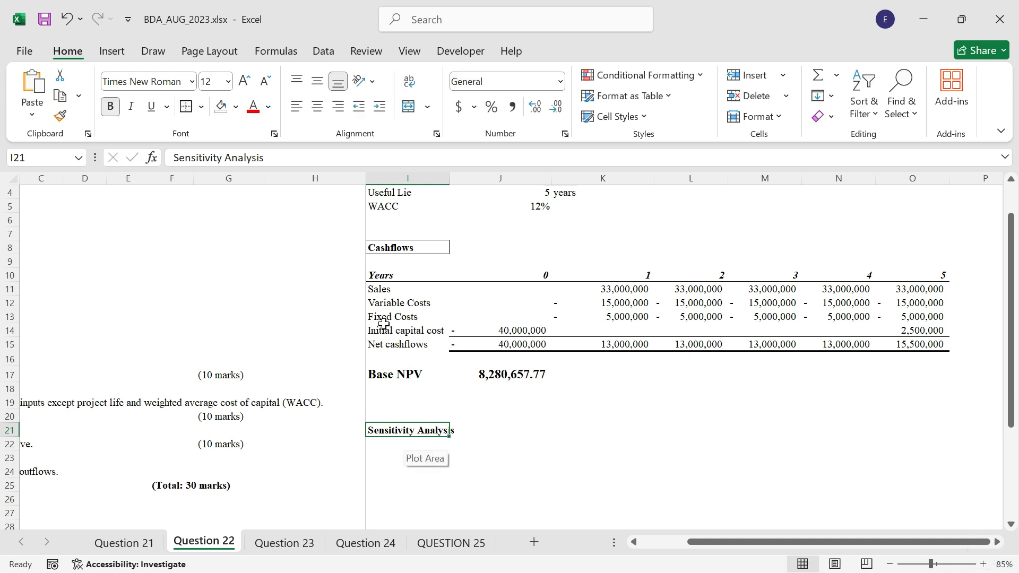
click(185, 106)
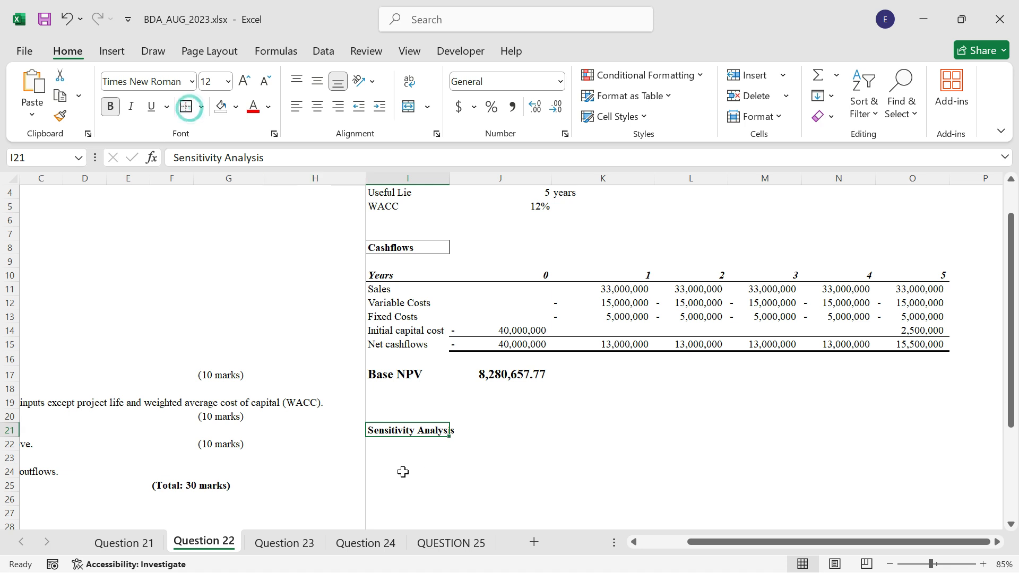
Link cell I24 to the base NPV with the formula =J17 and fill the cell yellow.
click(410, 463)
click(409, 475)
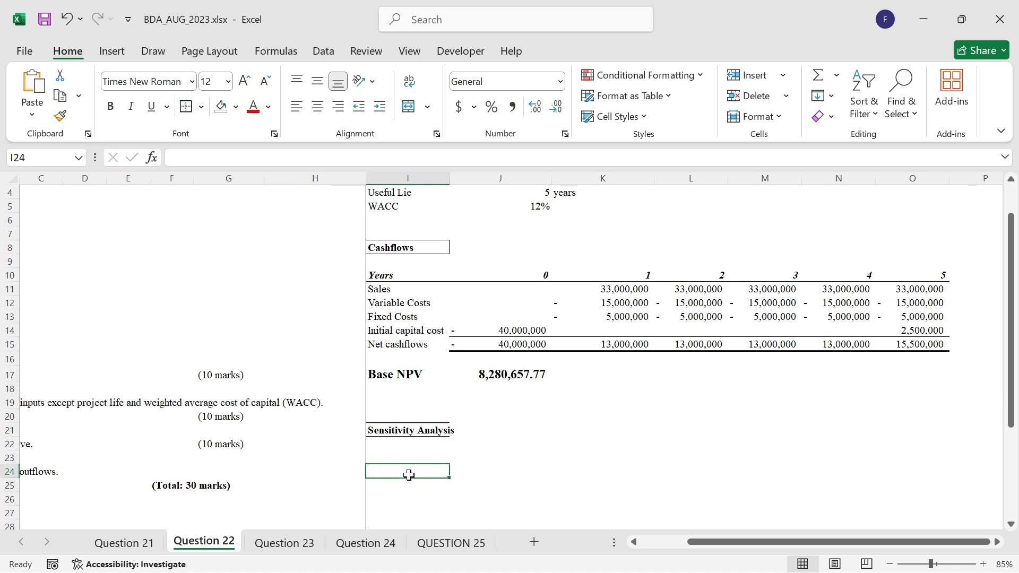
text(=)
click(476, 374)
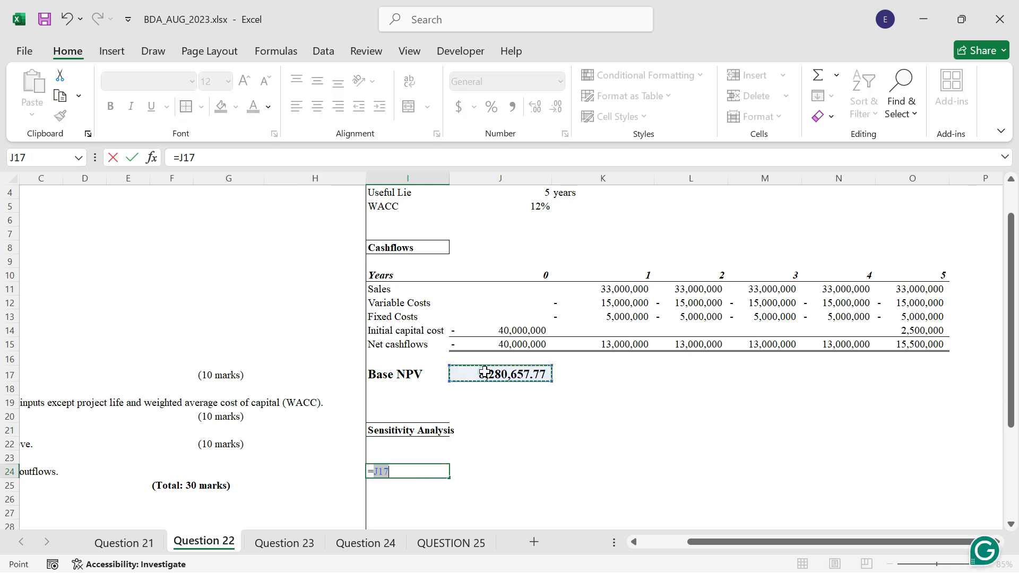
click(132, 157)
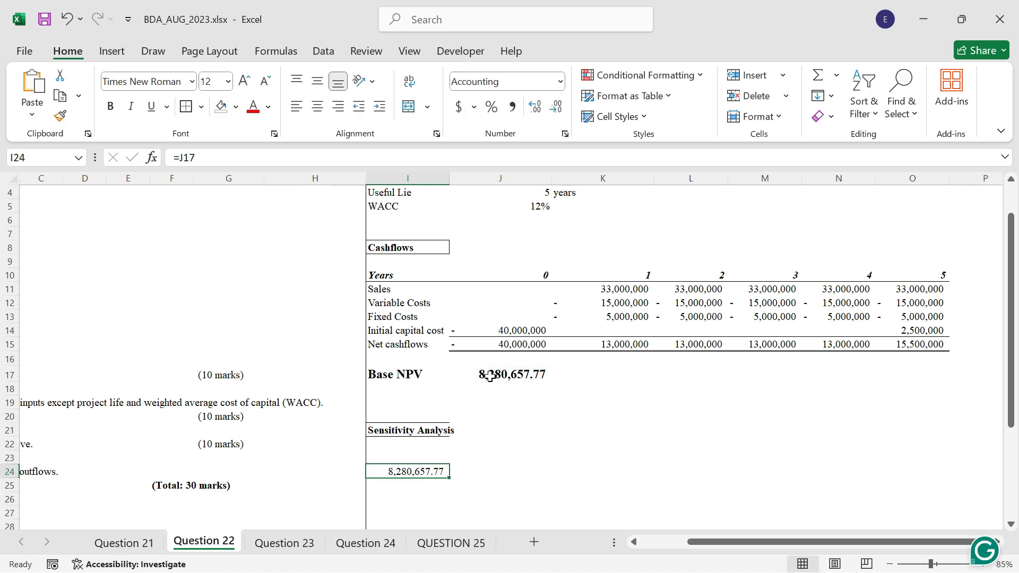
click(236, 106)
click(290, 345)
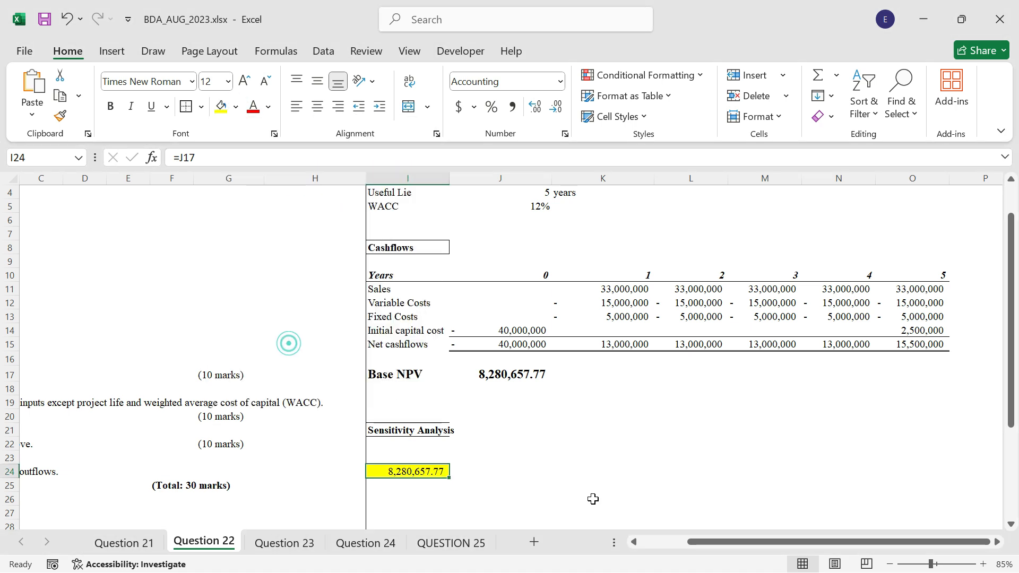
Enter the column input label Initial Cost in cell J23.
click(482, 469)
click(481, 457)
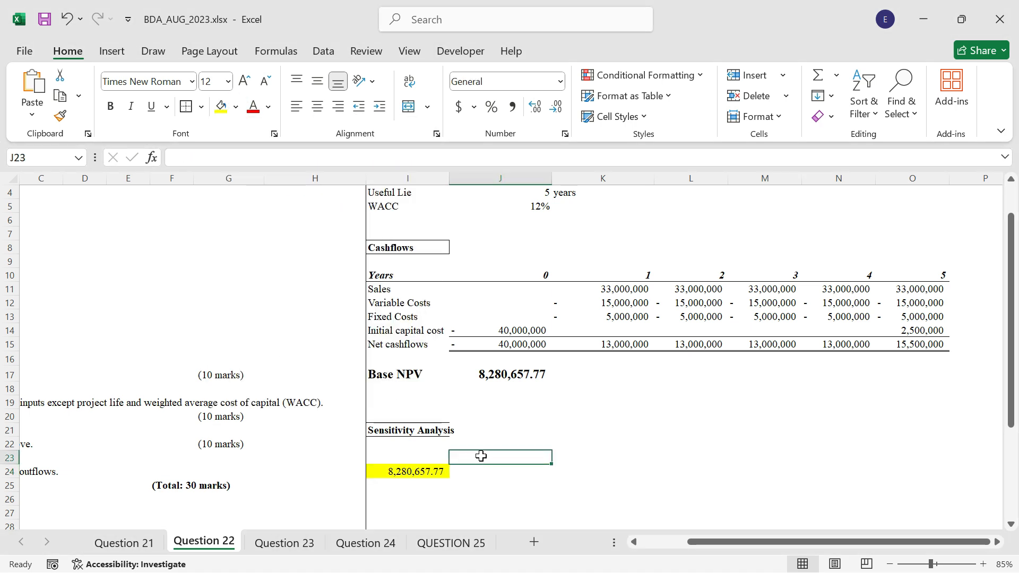
text(Initial Cost)
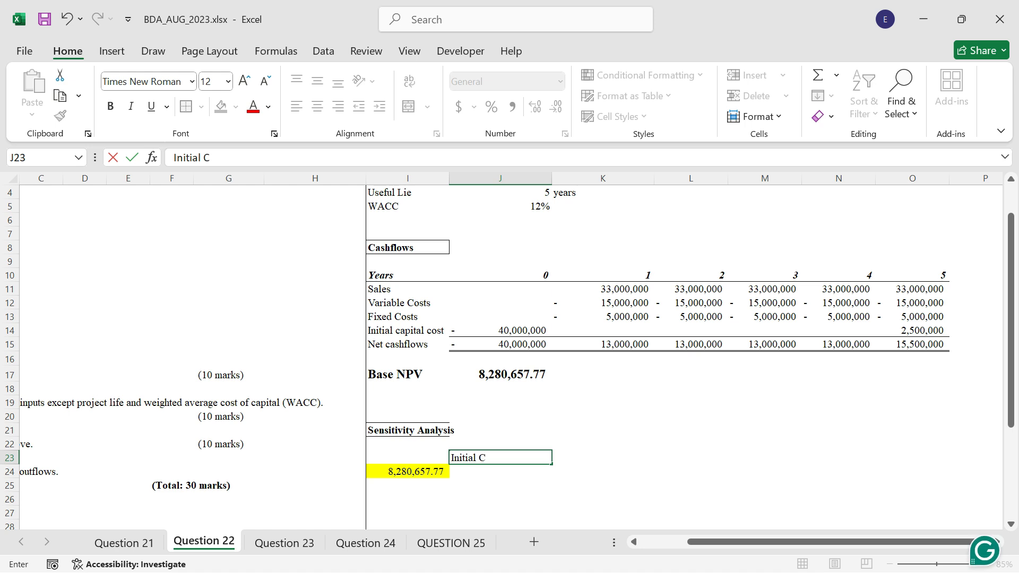
key(Return)
Enter the row input label Residual Value in cell I31.
key(Down)
key(Down)
key(Down)
key(Down)
key(Down)
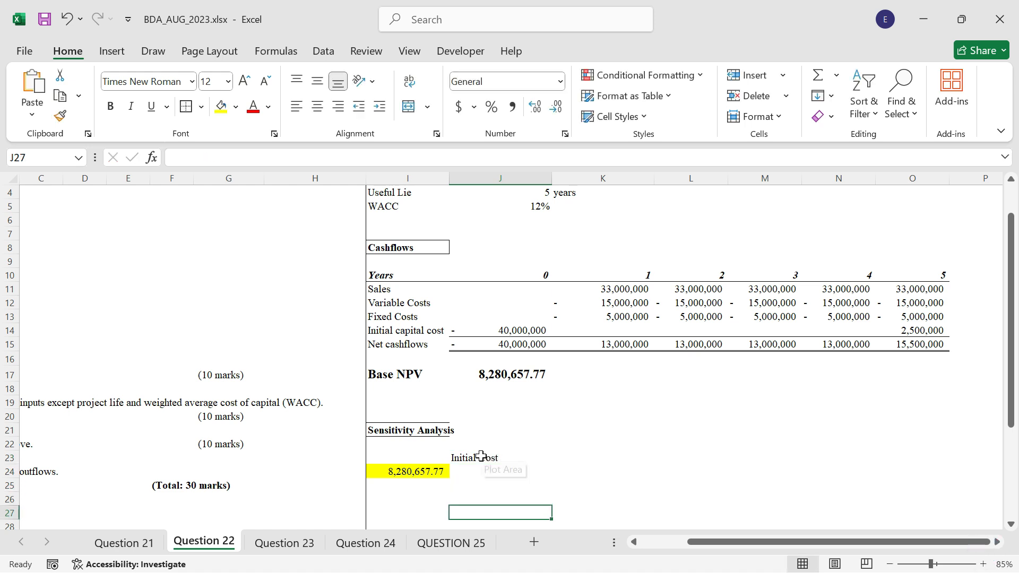
key(Left)
key(Down)
key(Down)
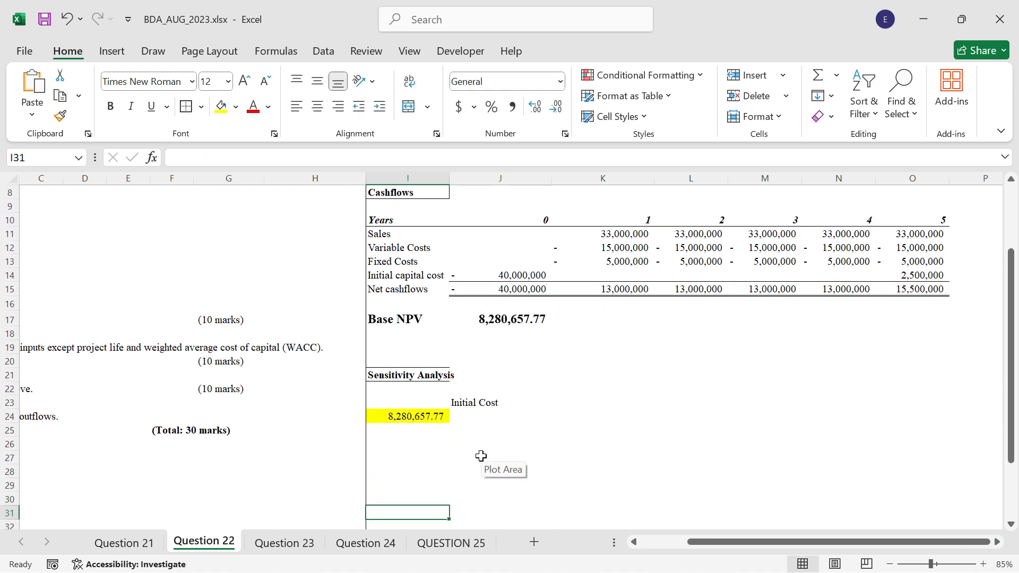
text(Residual Value)
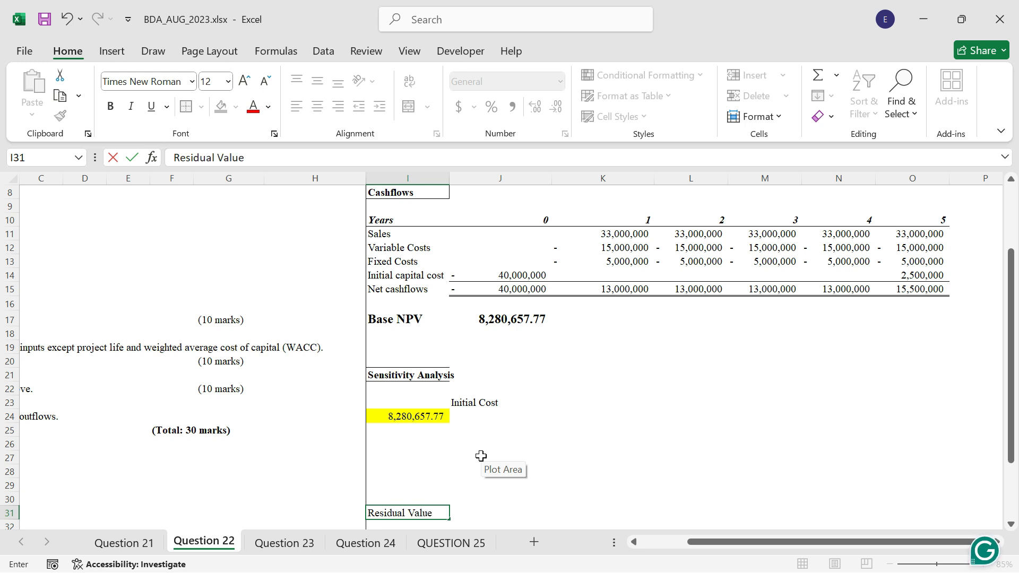
key(ctrl+Return)
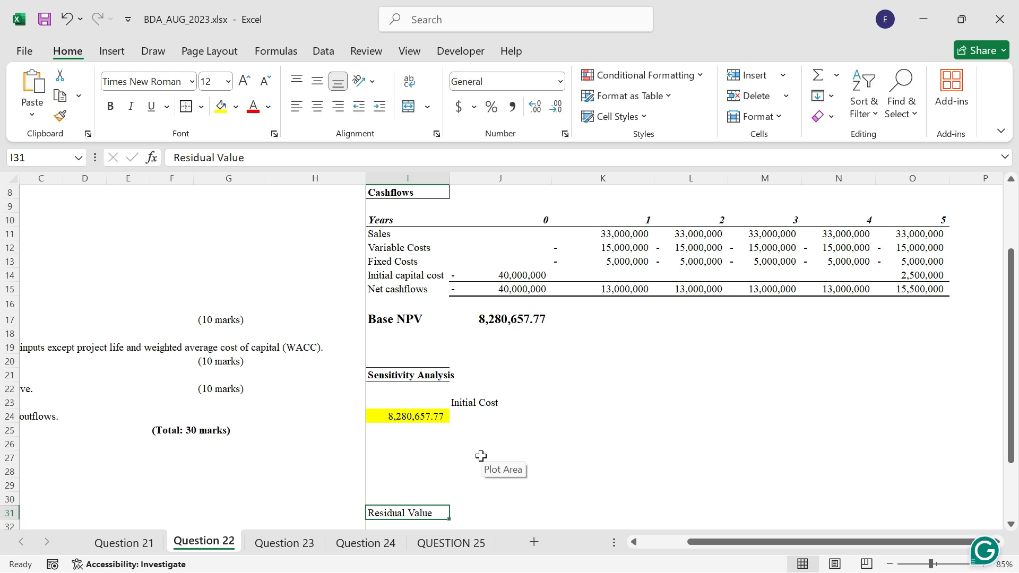
Link cell J24 to the initial capital cost in the question data with the formula =B5.
scroll(471, 432, down, 1)
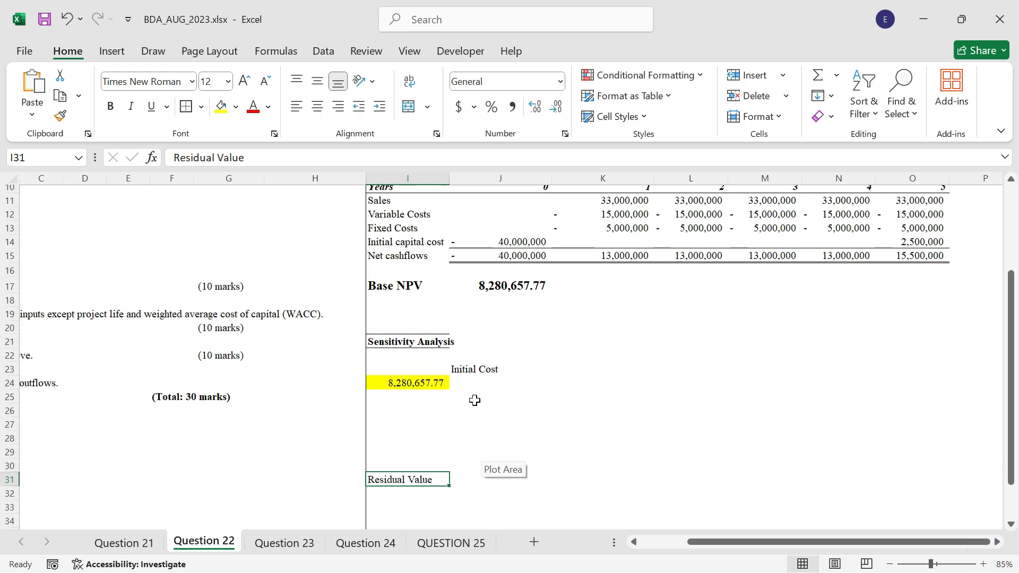
click(461, 375)
text(=)
scroll(145, 367, up, 4)
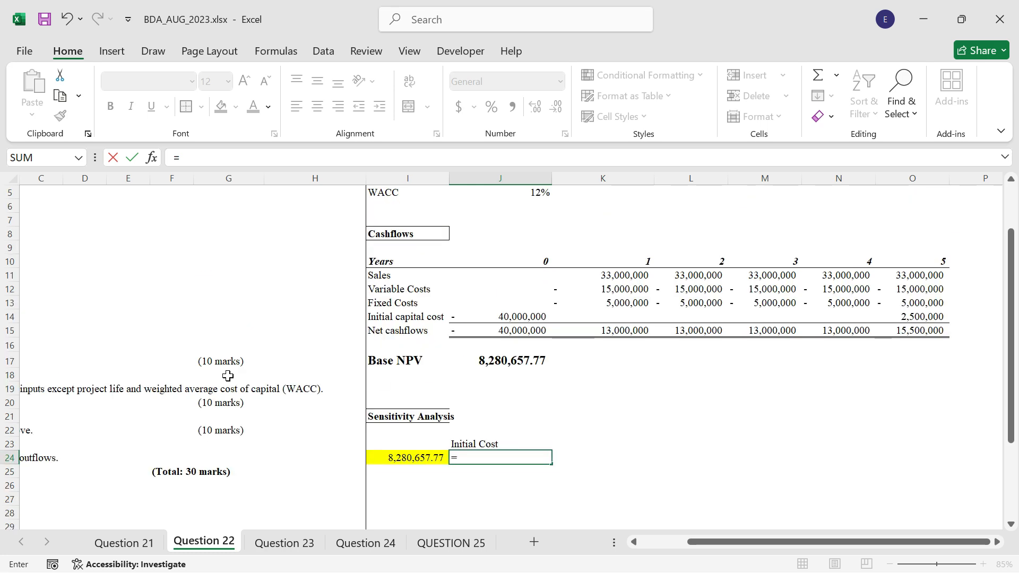
click(66, 234)
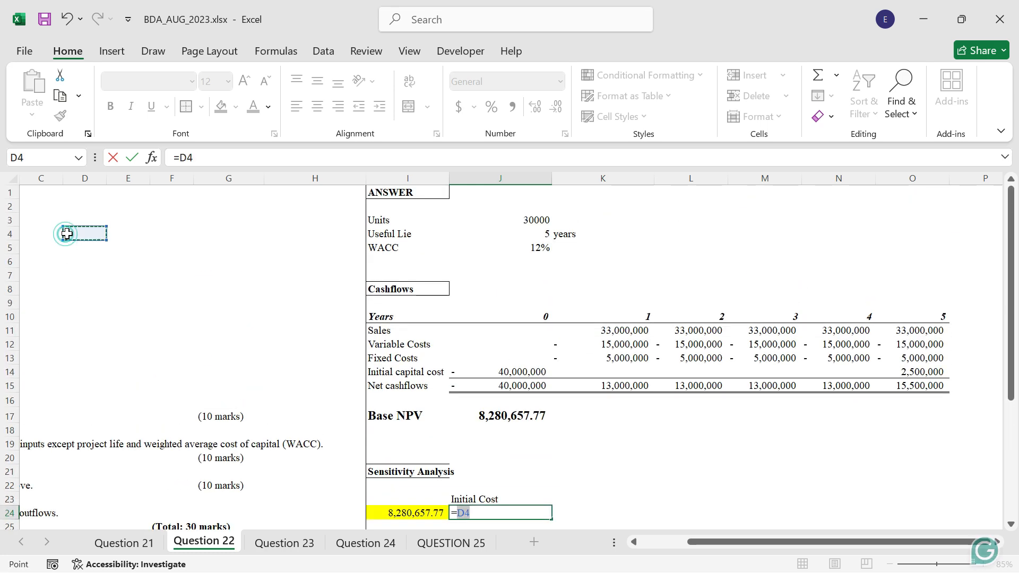
key(Left)
key(Left)
key(Left)
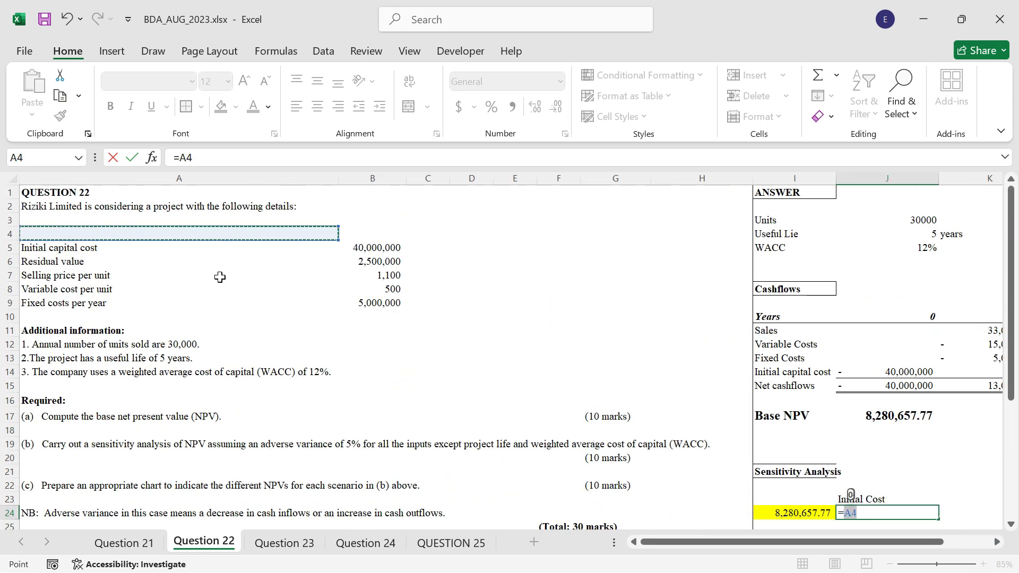
click(384, 247)
key(ctrl+Return)
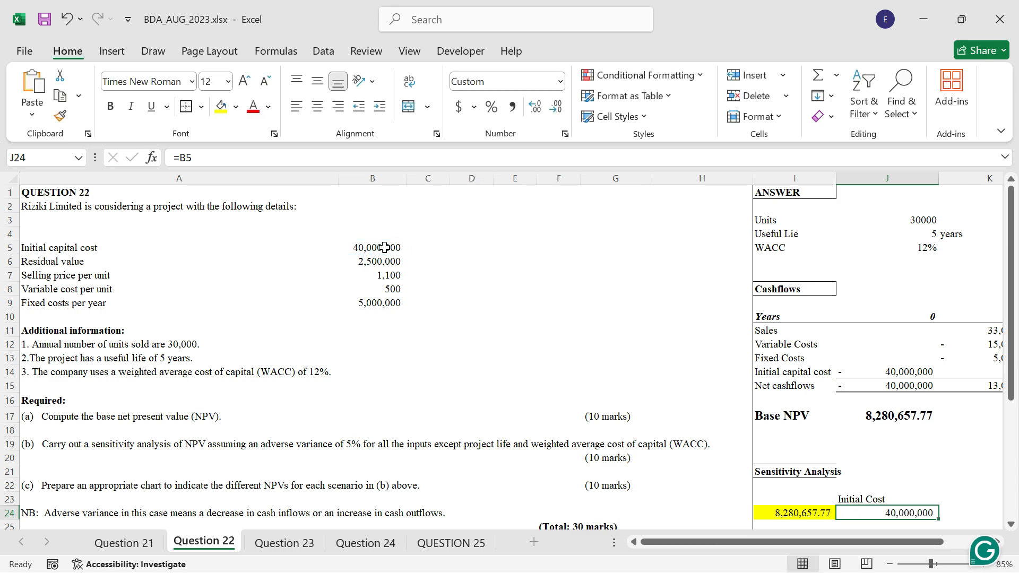
Increase the initial cost by 5% in K24 with =J24*(1+5%) and fill the formula across to N24.
key(Right)
key(Right)
key(Left)
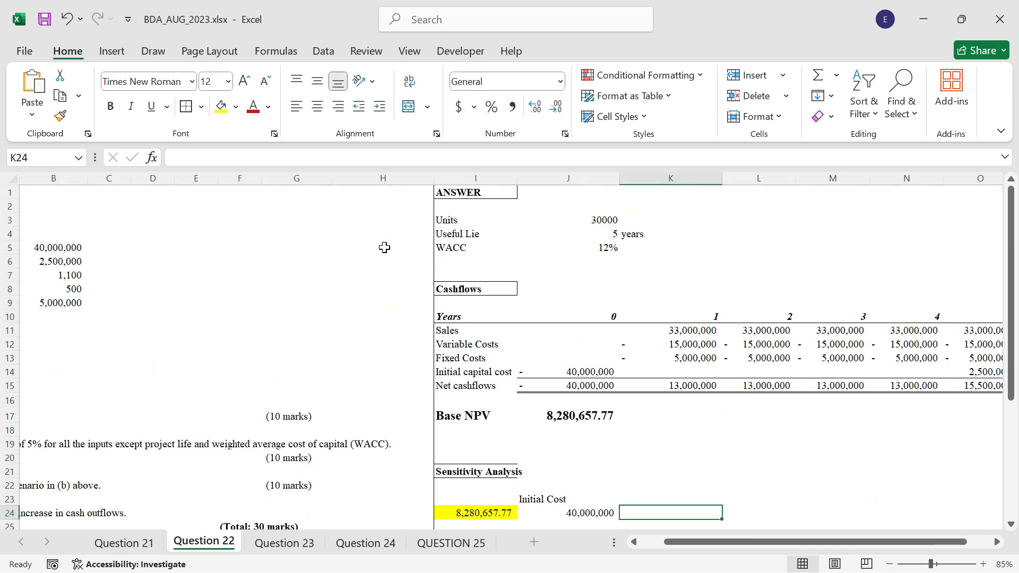
text(=)
key(Left)
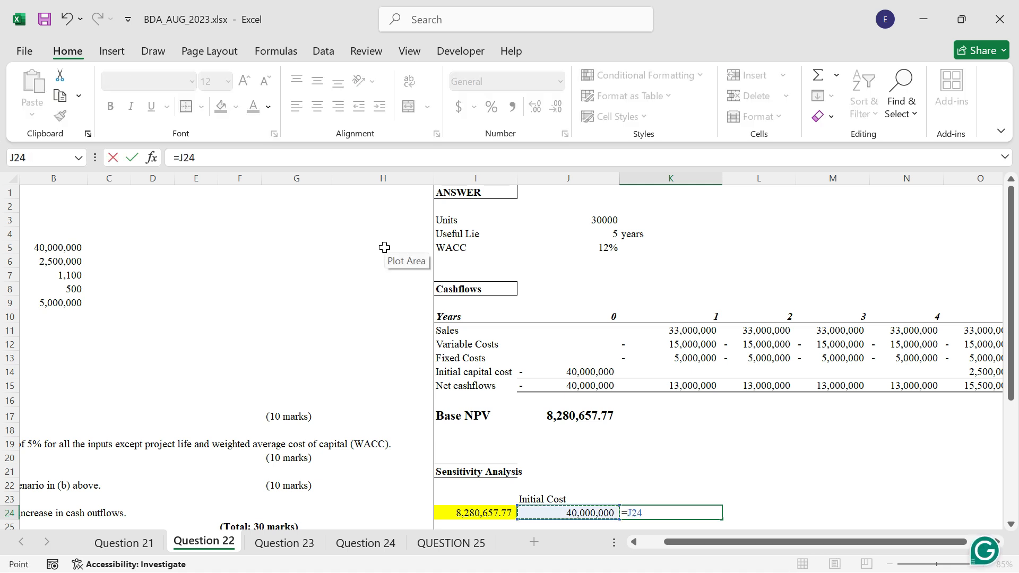
text(*)
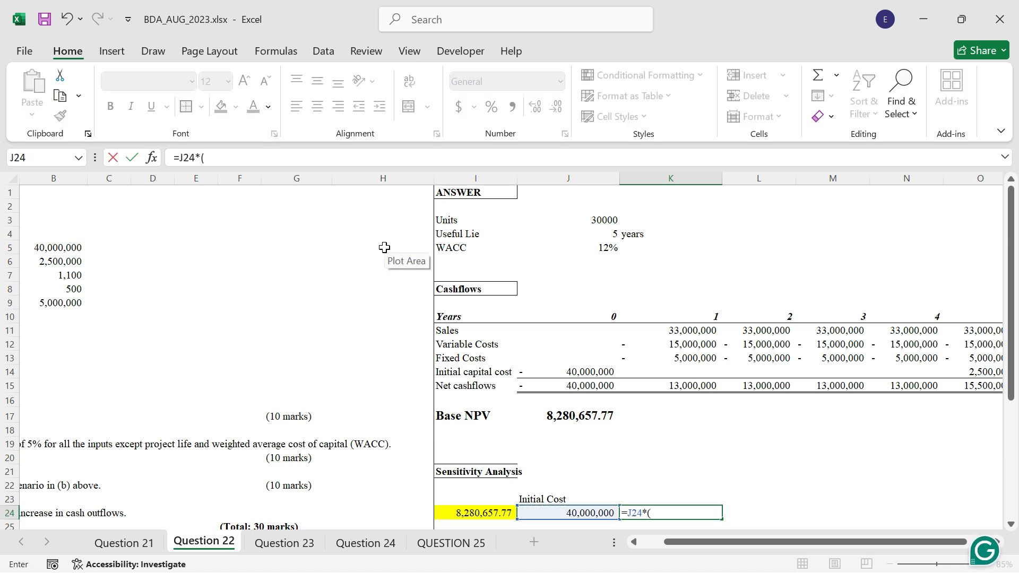
text((1+5%)
key(ctrl+Return)
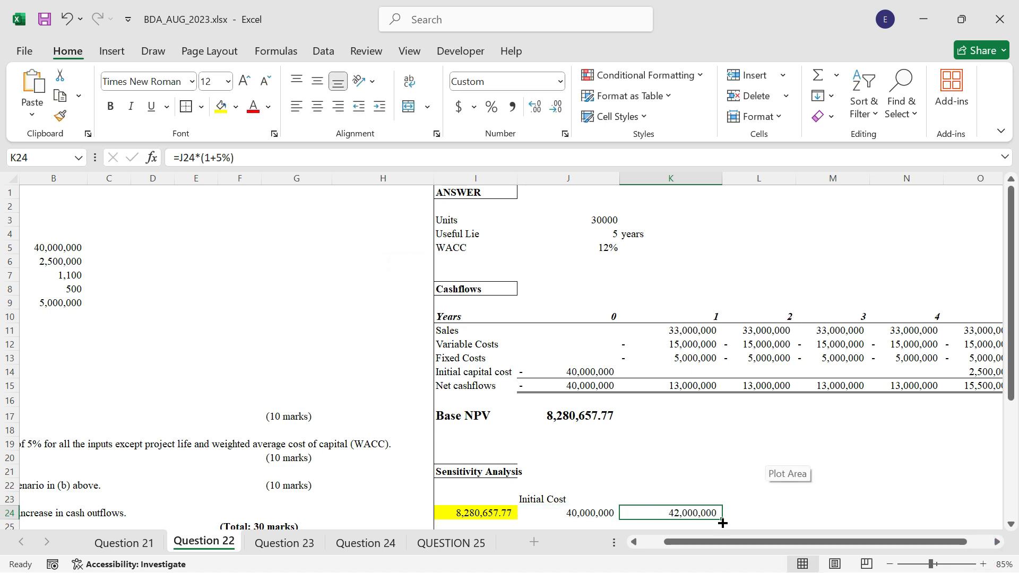
drag(722, 524, 939, 524)
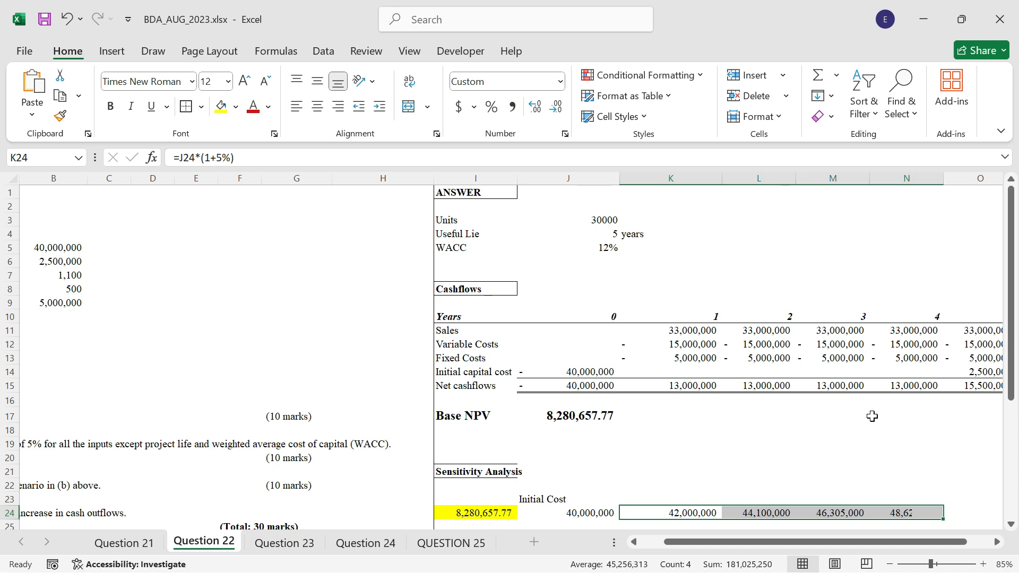
Link cell I25 to the residual value in the question data with the formula =B6.
scroll(865, 414, down, 3)
click(477, 401)
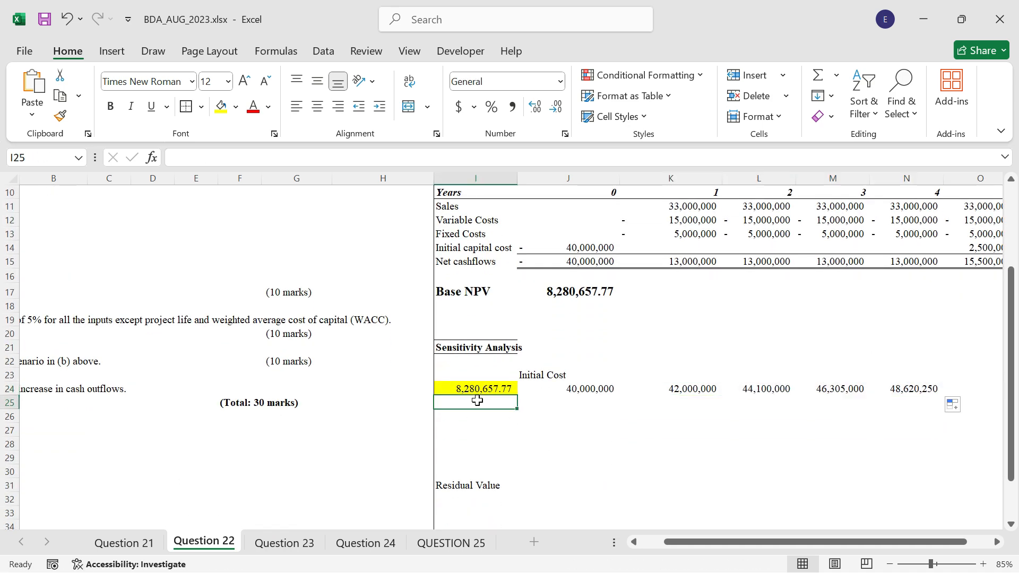
text(=)
scroll(51, 354, up, 3)
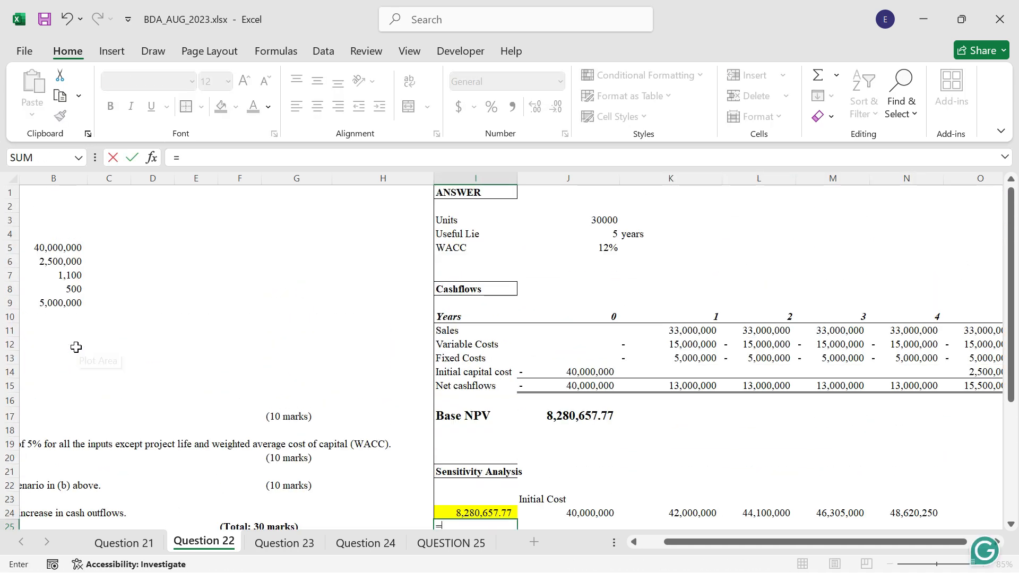
click(60, 262)
key(ctrl+Return)
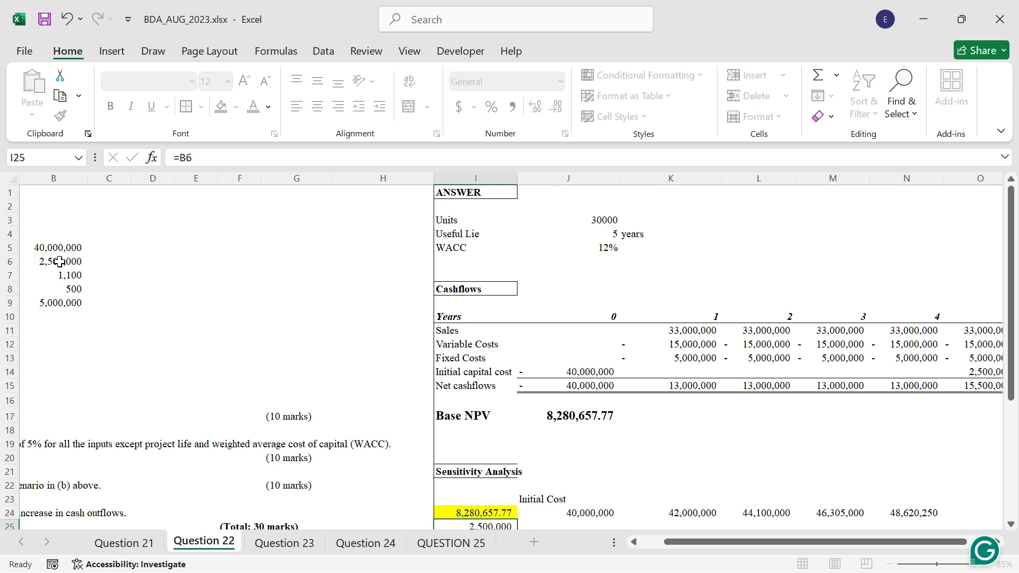
Reduce the residual value by 5% in I26 with =I25*(1-5%) and fill the formula down to I29.
scroll(297, 360, down, 3)
scroll(488, 412, down, 1)
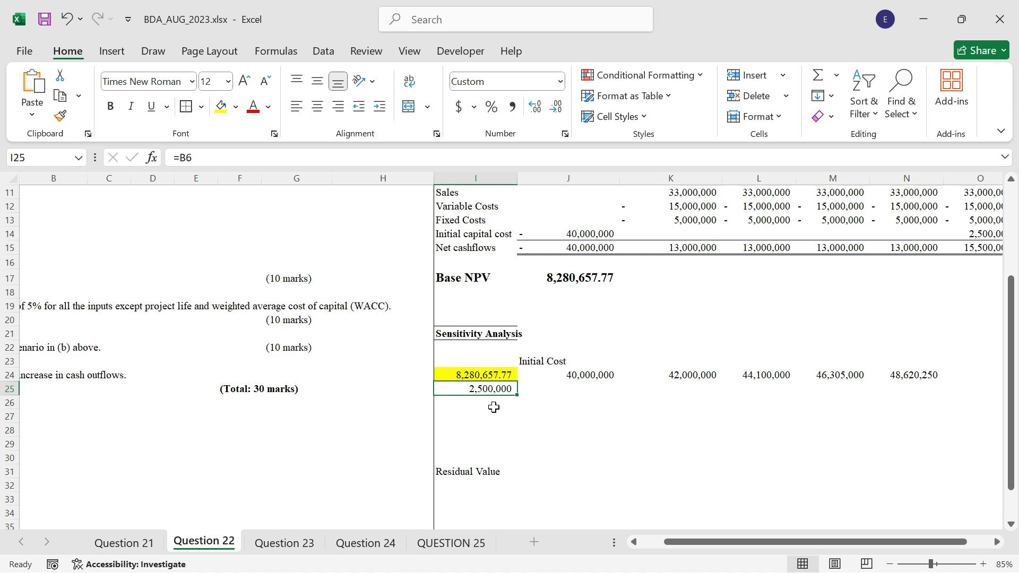
click(493, 407)
text(=)
key(Up)
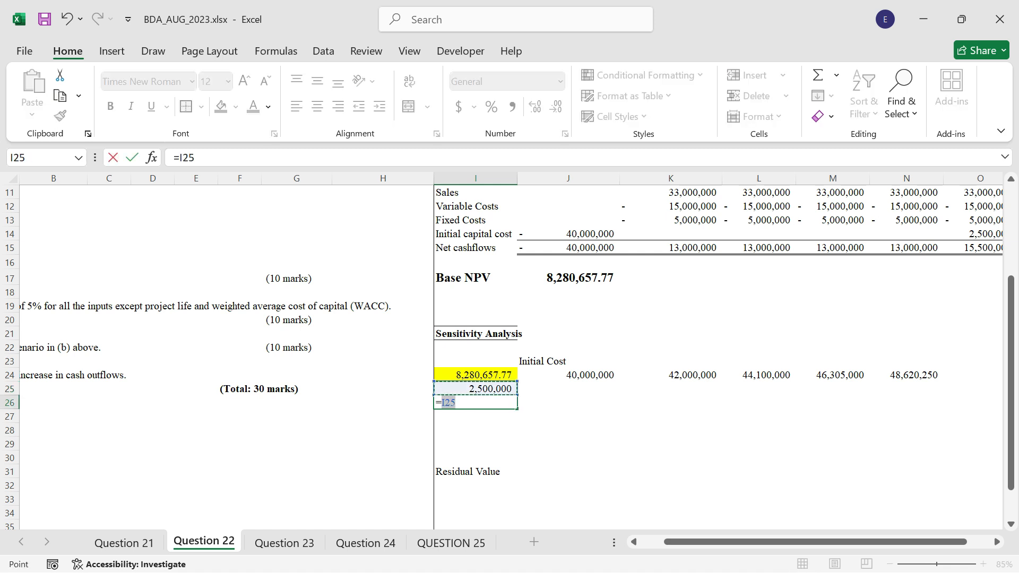
text(*)
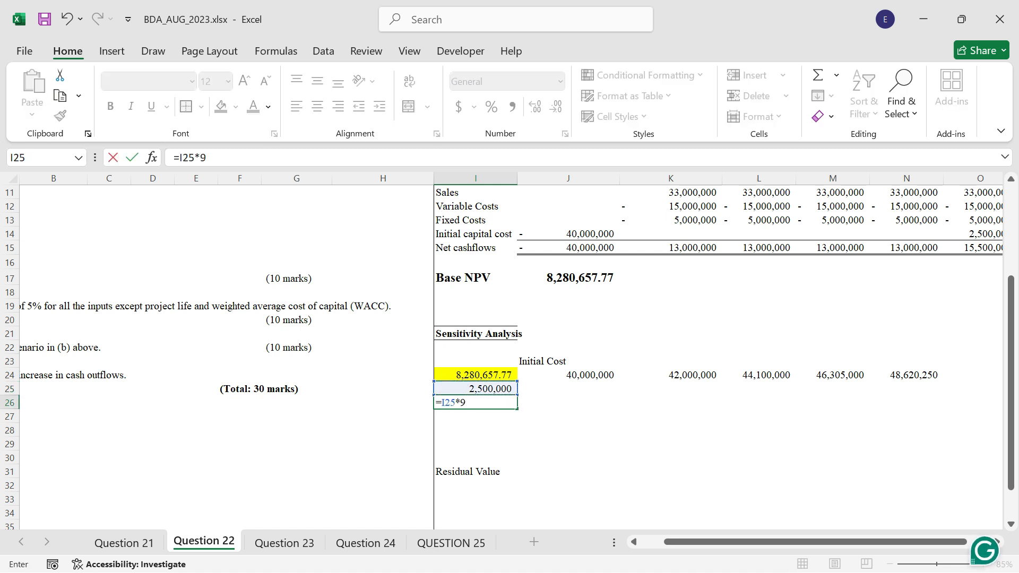
text((1)
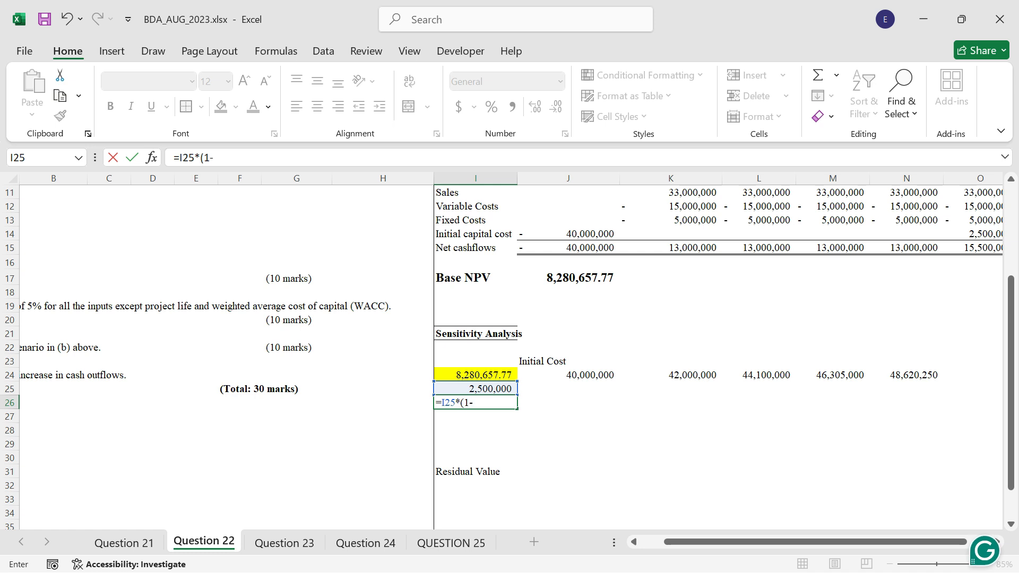
text(-5%)
key(ctrl+Return)
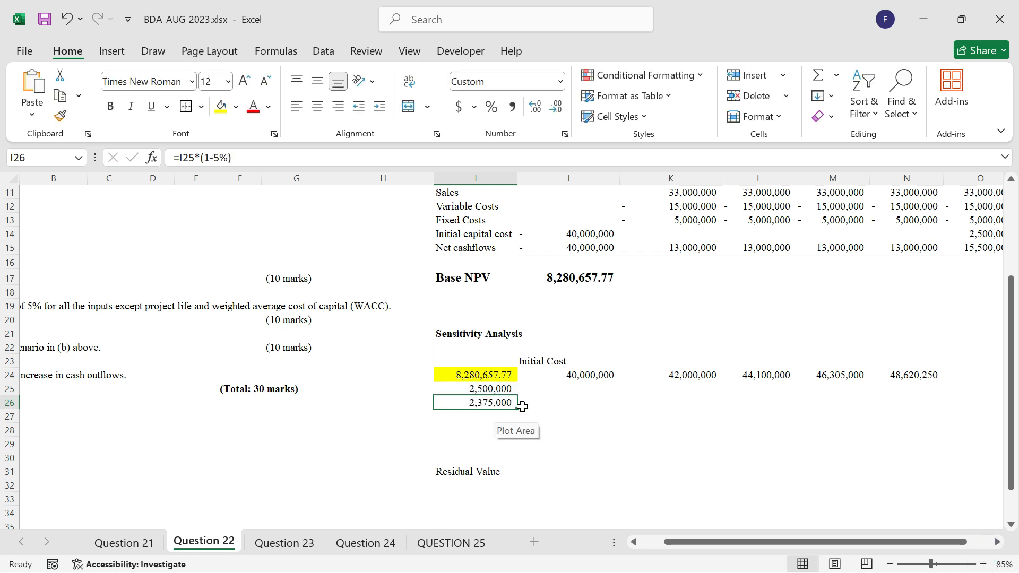
drag(519, 413, 518, 449)
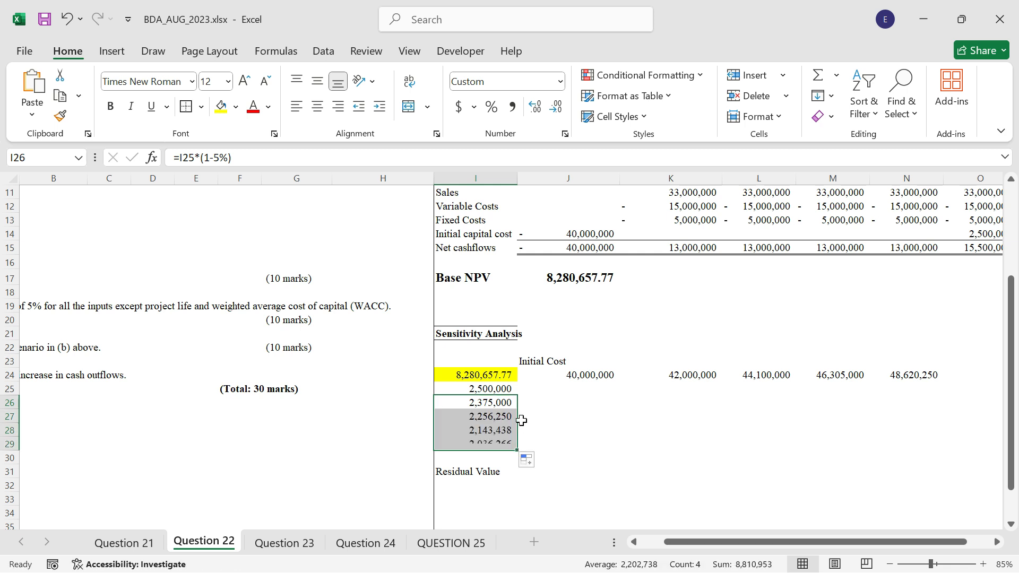
Add outside borders around the table range I24:N29, the residual values I25:I29 and the initial costs J24:N24.
drag(489, 378, 927, 445)
click(186, 106)
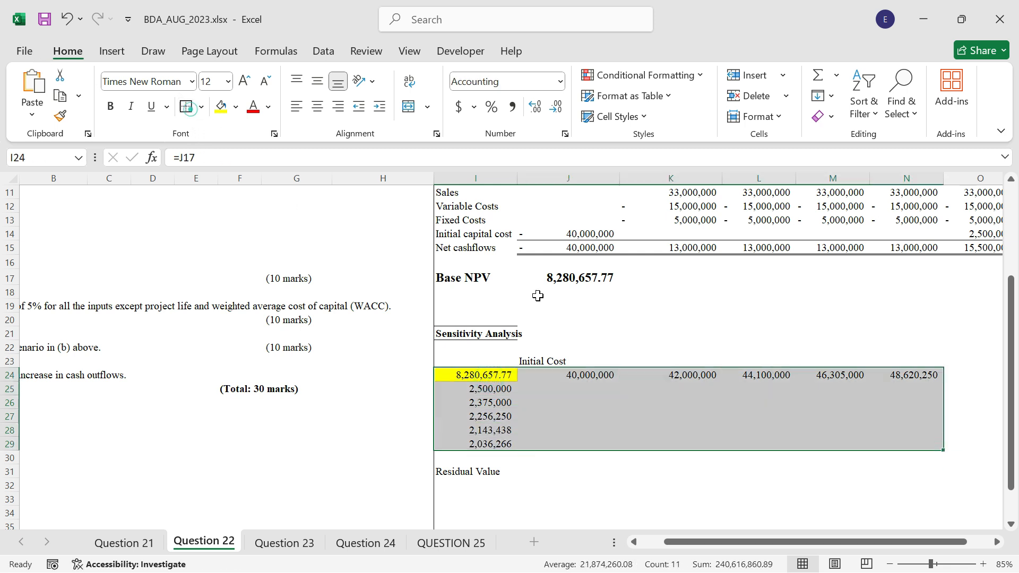
drag(496, 392, 494, 438)
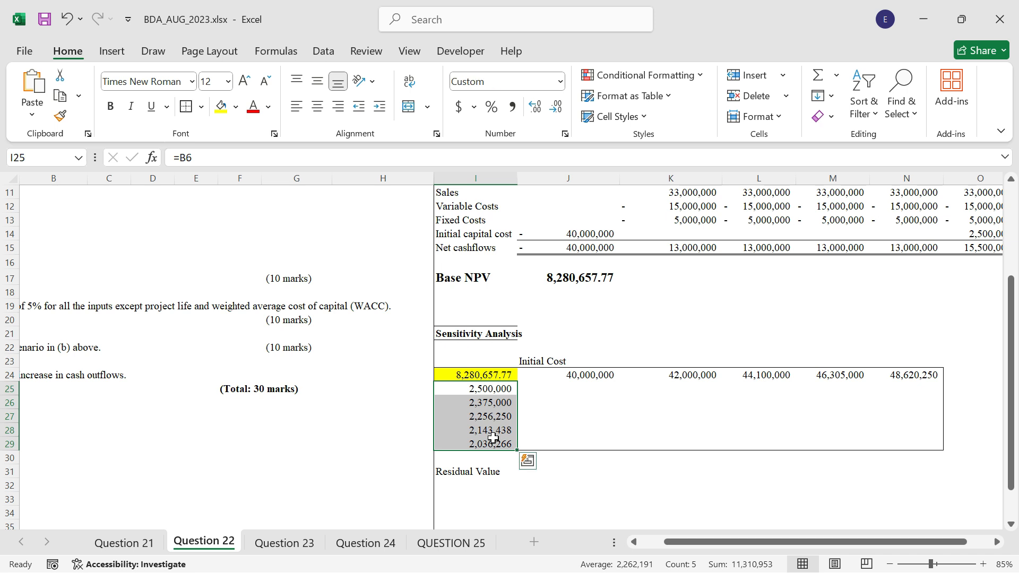
drag(548, 374, 884, 372)
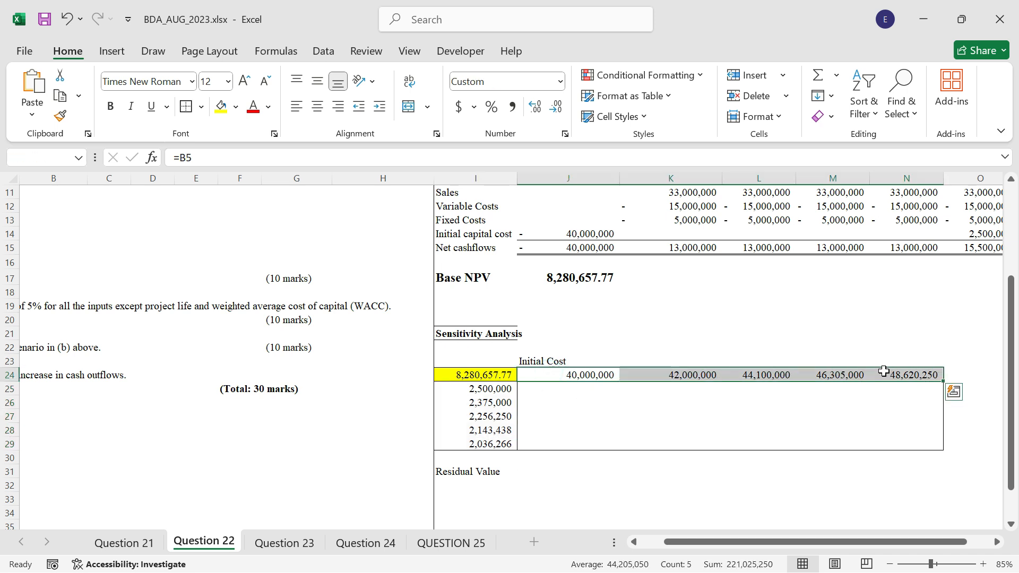
click(825, 353)
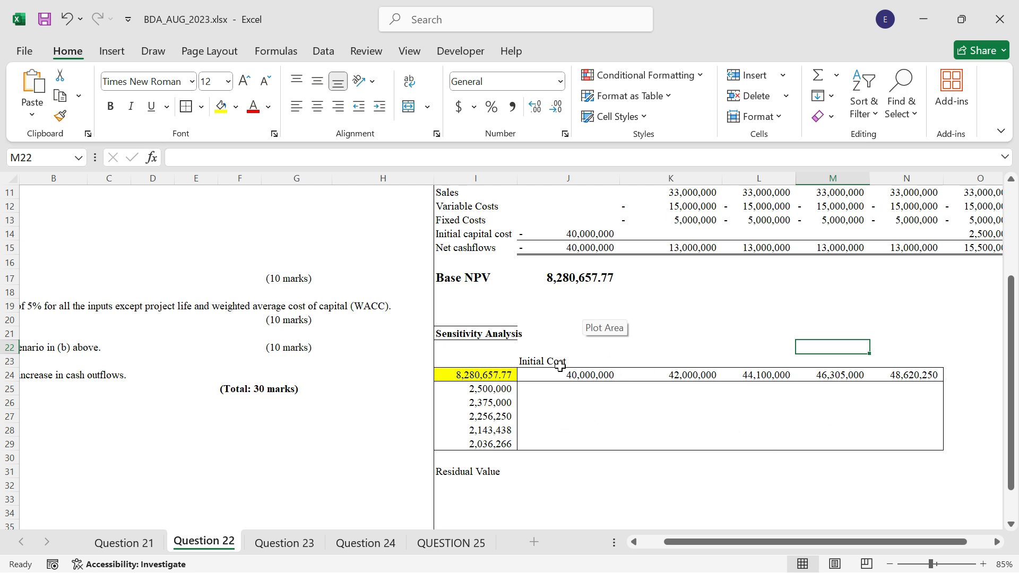
Start a What-If Data Table on I24:N29 with the initial capital cost in B5 as the row input cell.
scroll(517, 391, down, 1)
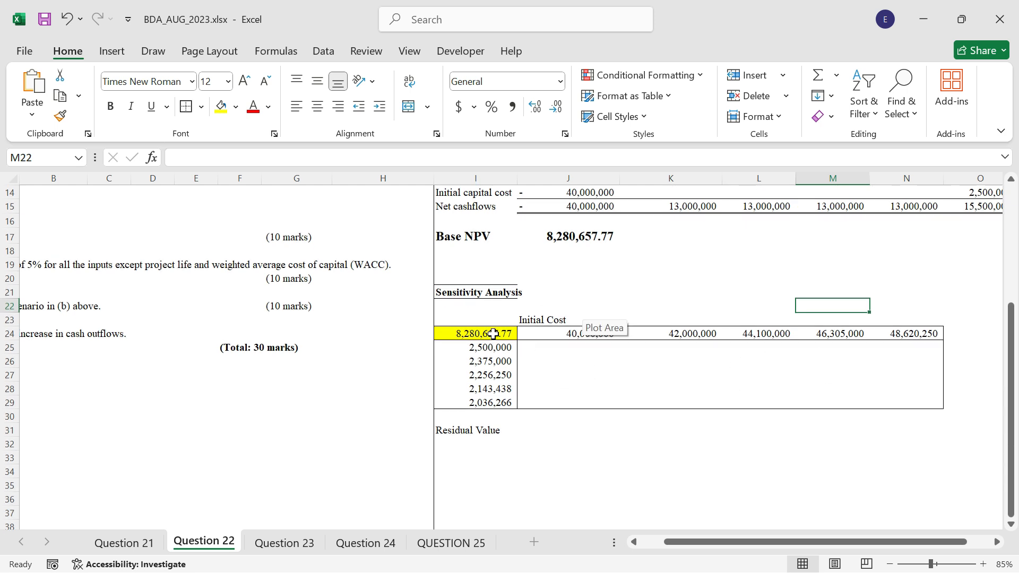
drag(493, 334, 926, 398)
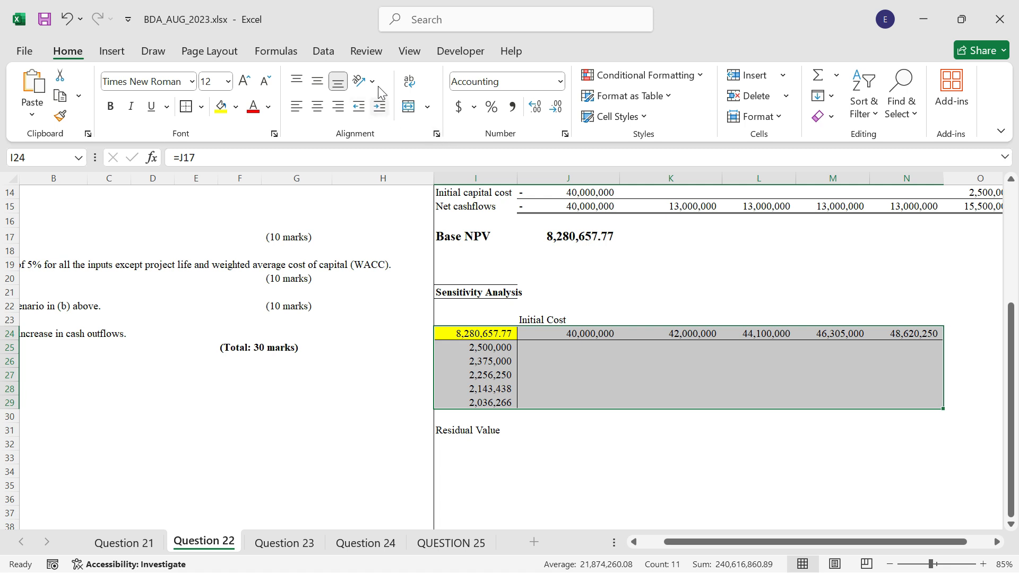
click(321, 53)
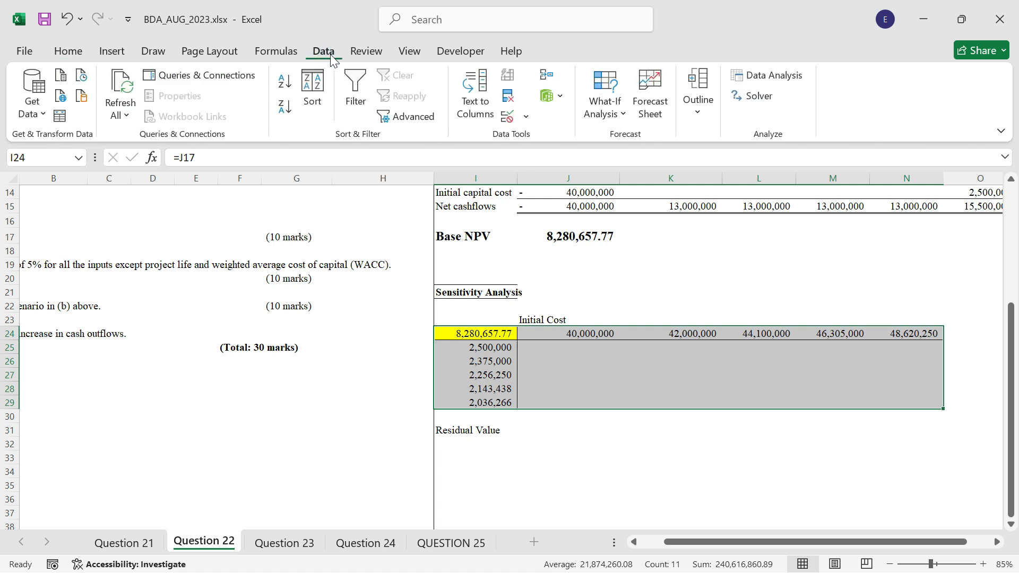
click(610, 110)
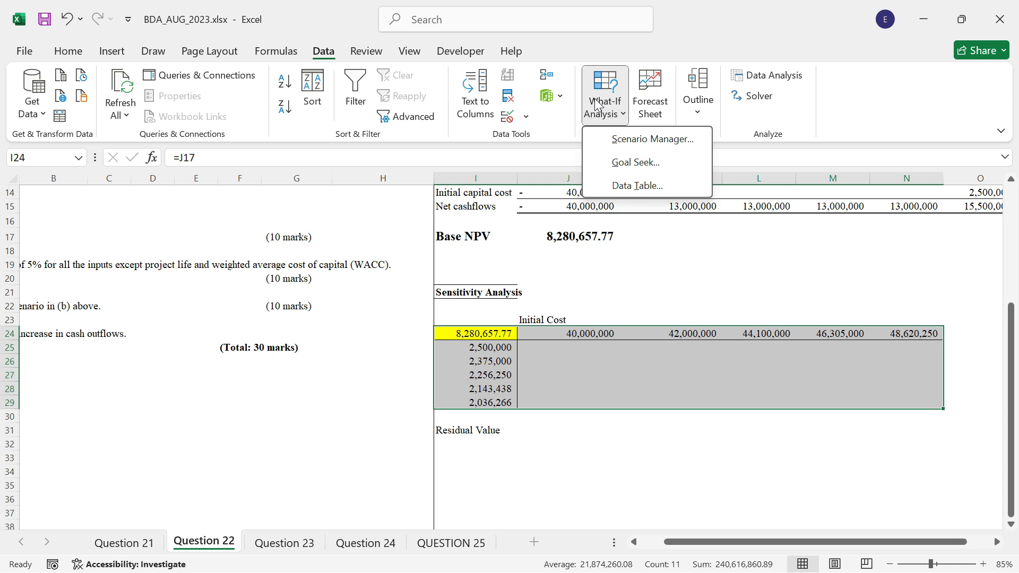
click(632, 187)
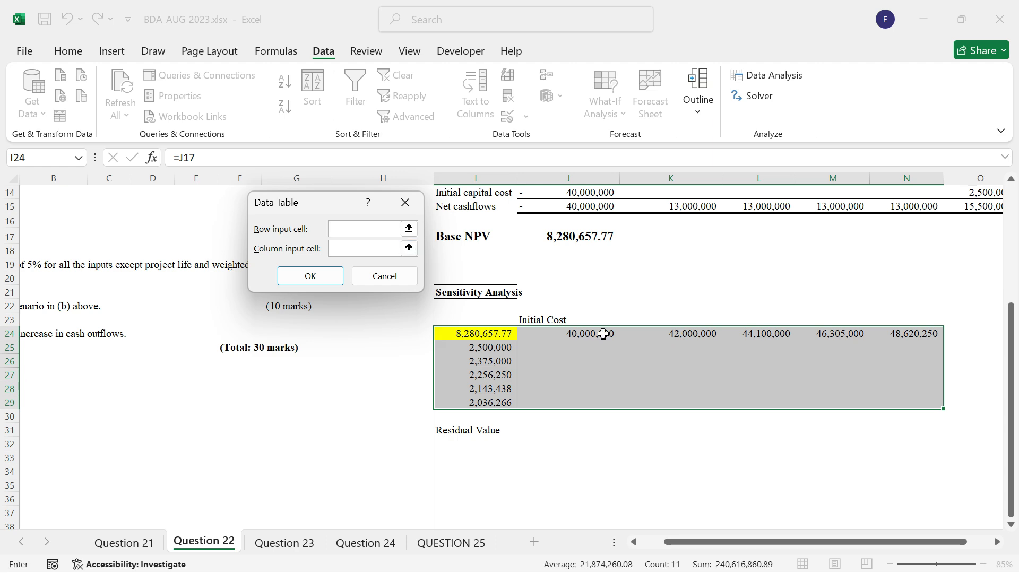
click(408, 228)
scroll(126, 327, up, 3)
scroll(126, 328, up, 1)
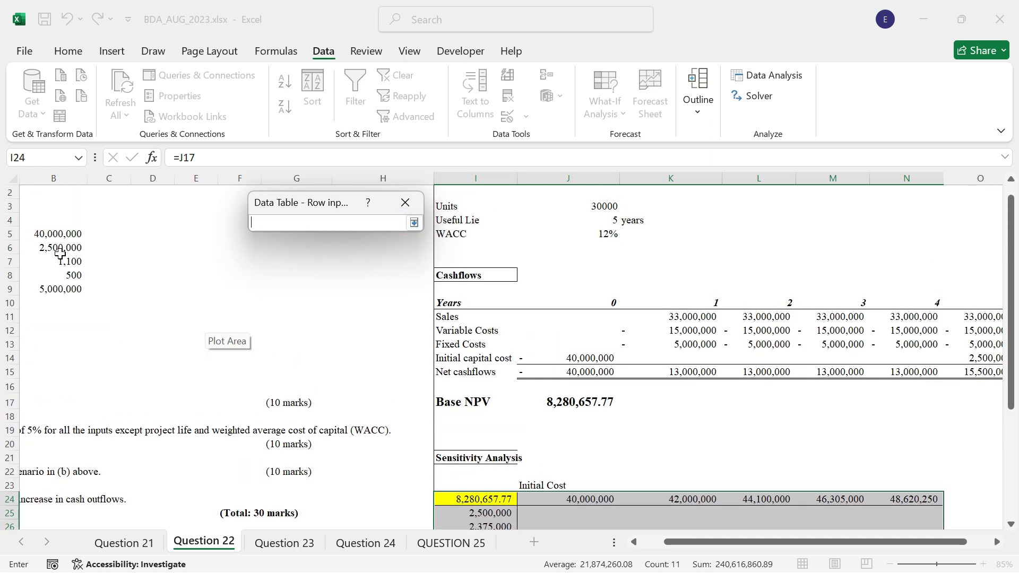
click(48, 234)
click(414, 222)
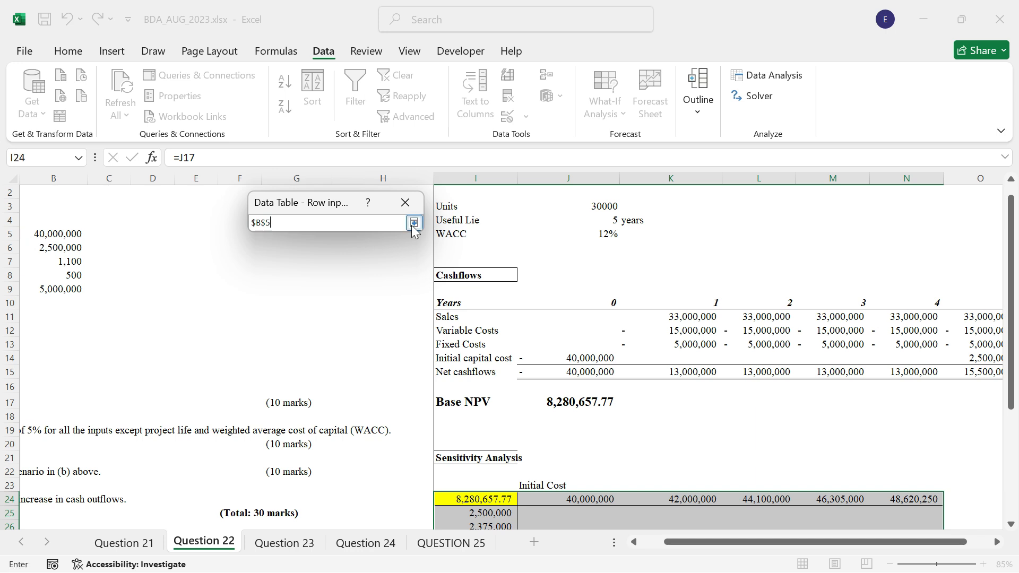
Set the residual value in B6 as the column input cell and generate the data table.
click(407, 248)
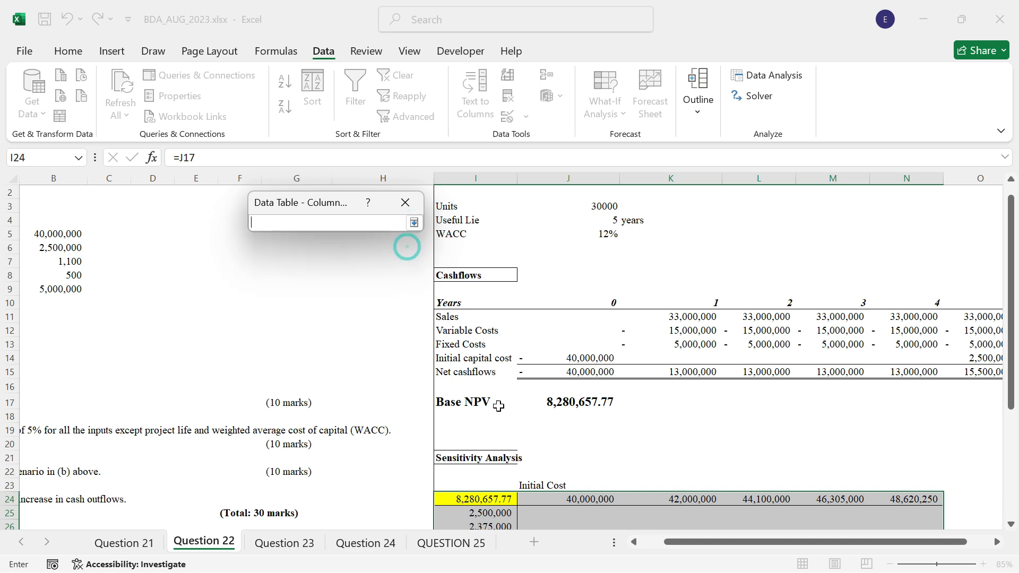
click(53, 247)
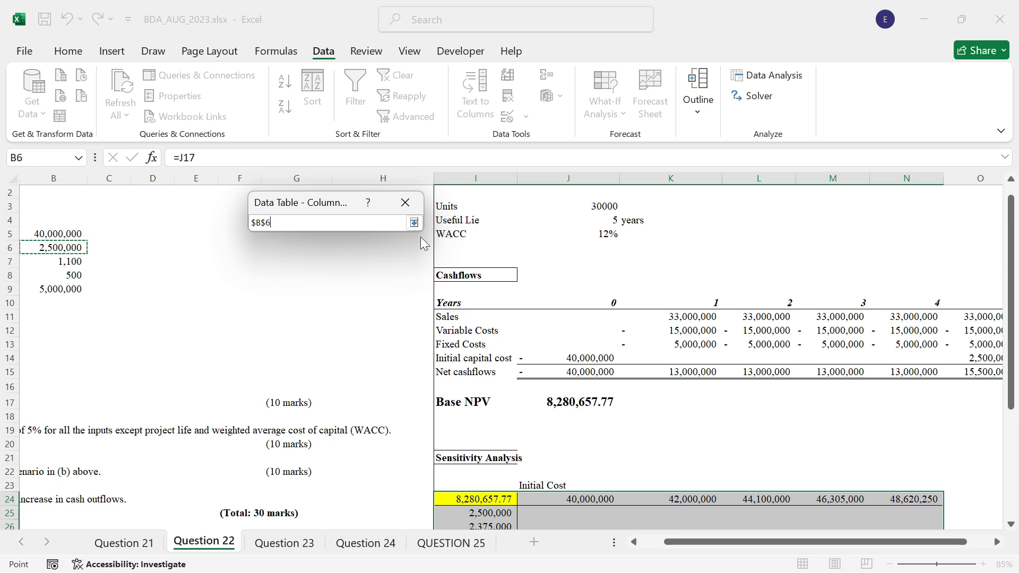
click(414, 223)
click(317, 277)
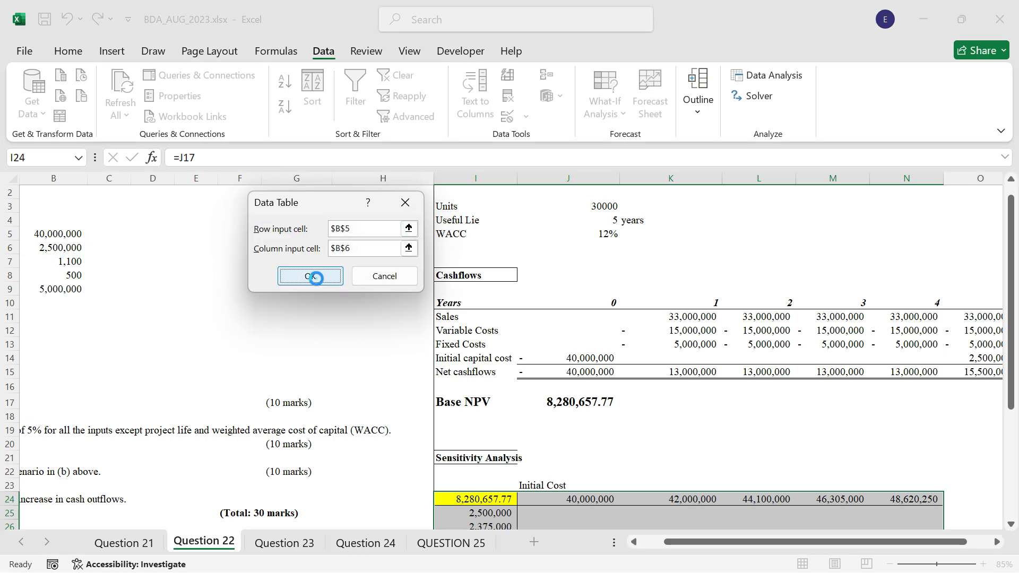
Format the data table results in J25:N29 with the comma style and no decimal places.
scroll(749, 379, down, 4)
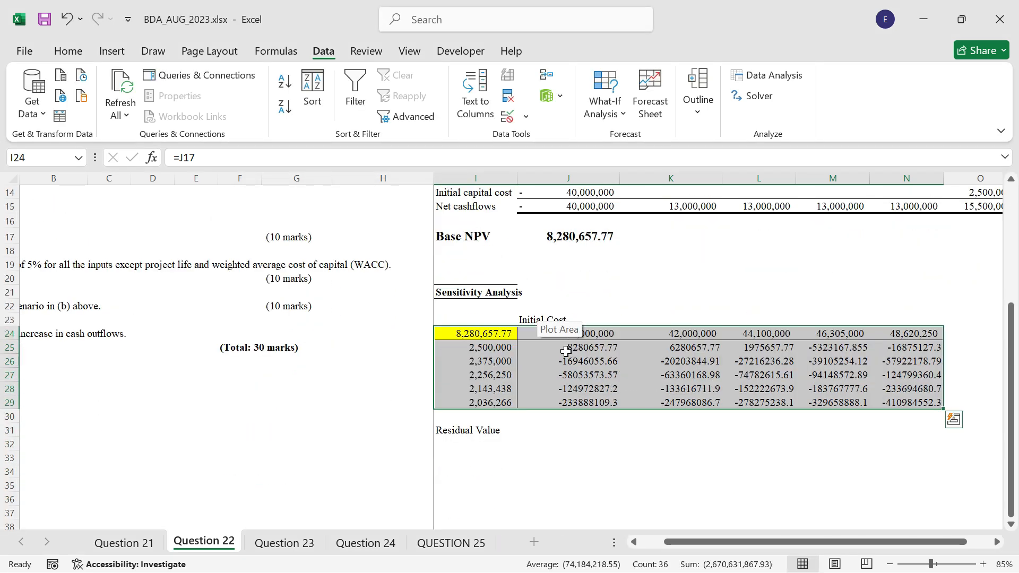
drag(566, 352, 916, 402)
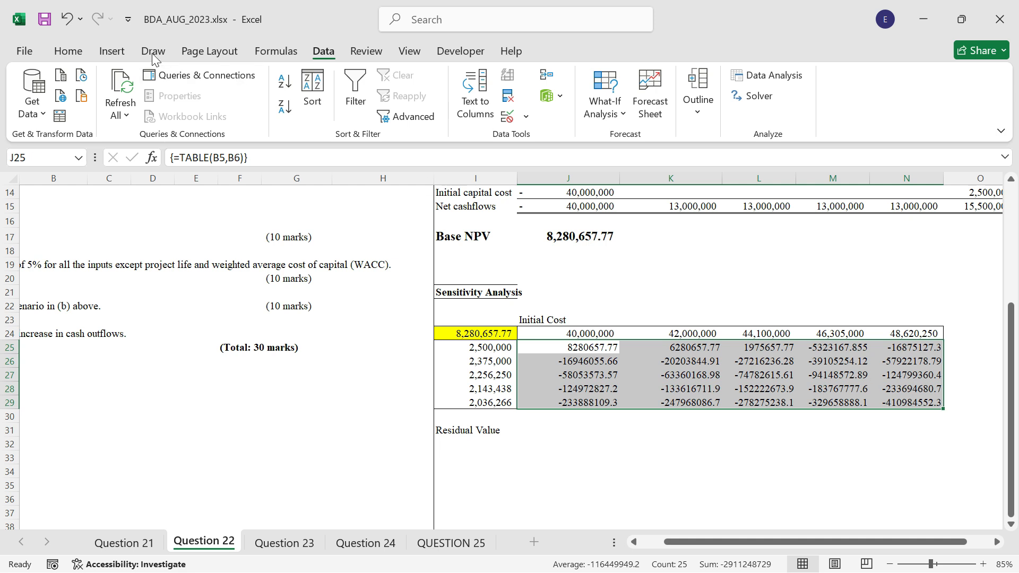
click(68, 52)
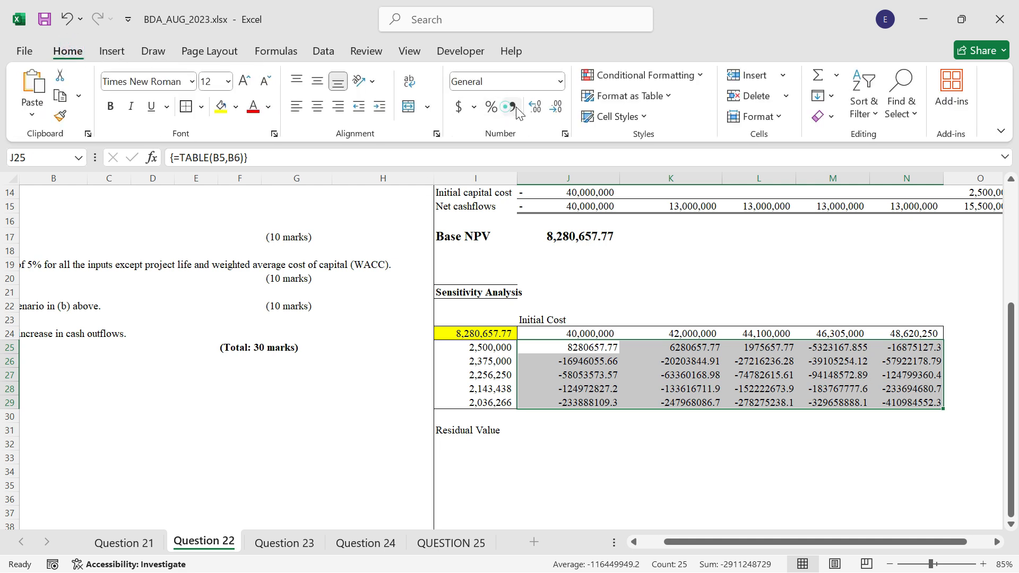
click(513, 108)
click(555, 107)
click(556, 107)
click(642, 446)
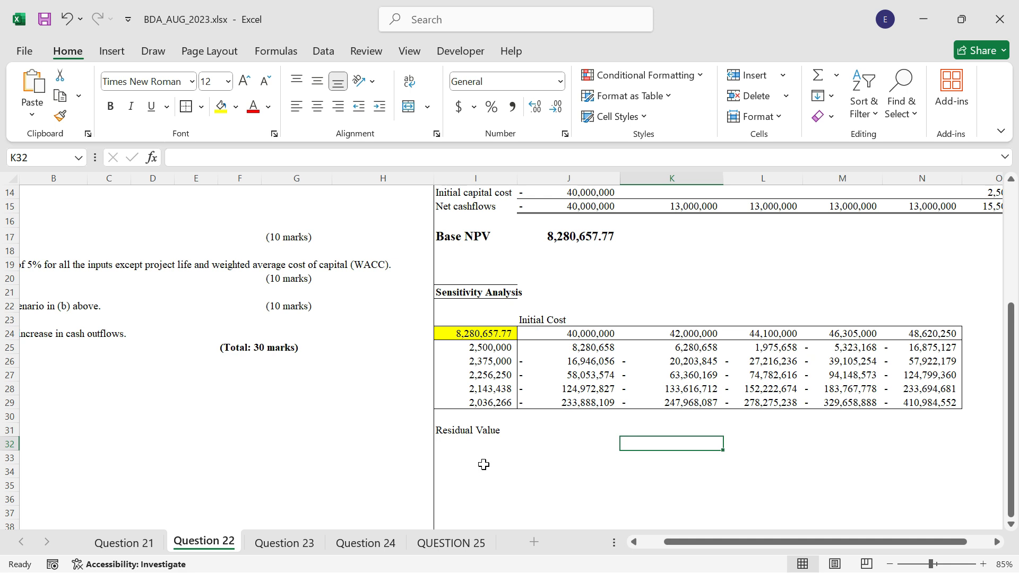
Insert the recommended clustered column chart for the first row of NPV results, J25:N25.
drag(535, 345, 939, 352)
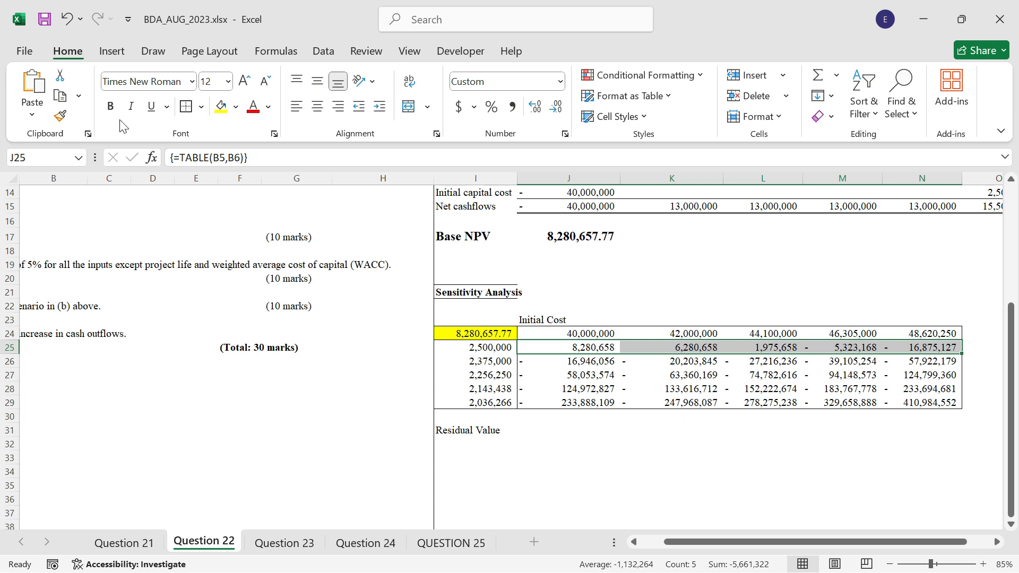
click(110, 51)
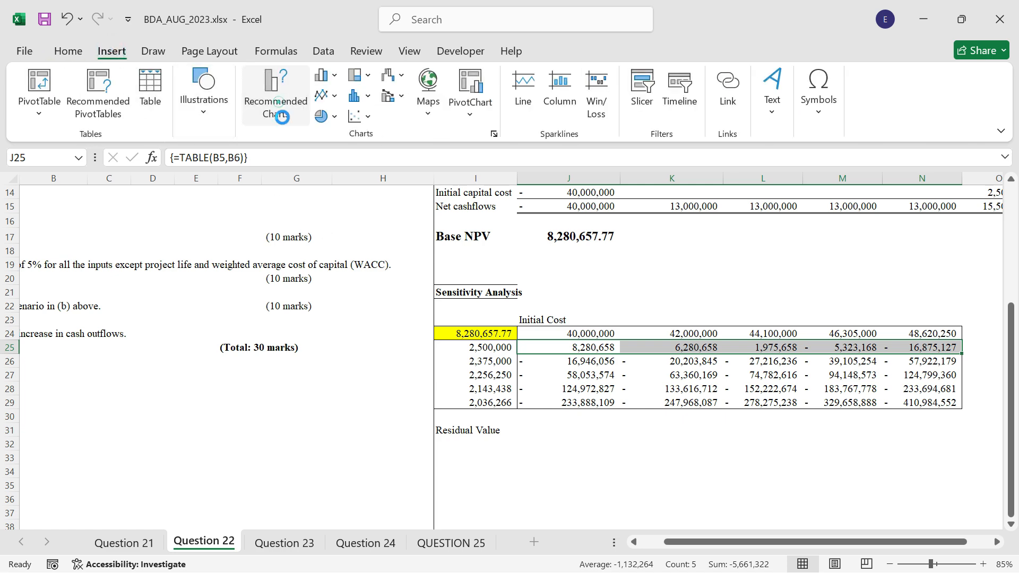
click(276, 101)
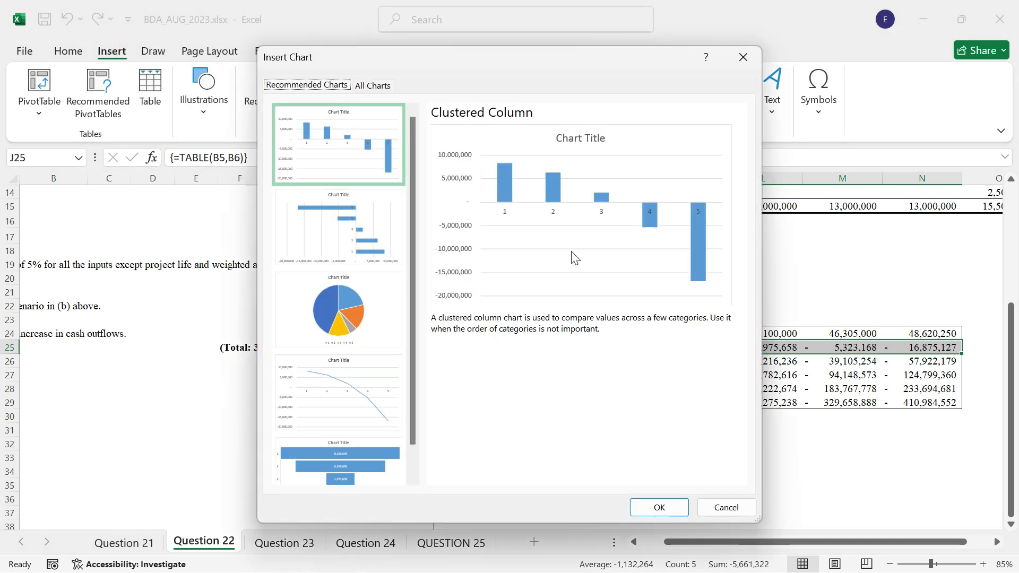
click(659, 506)
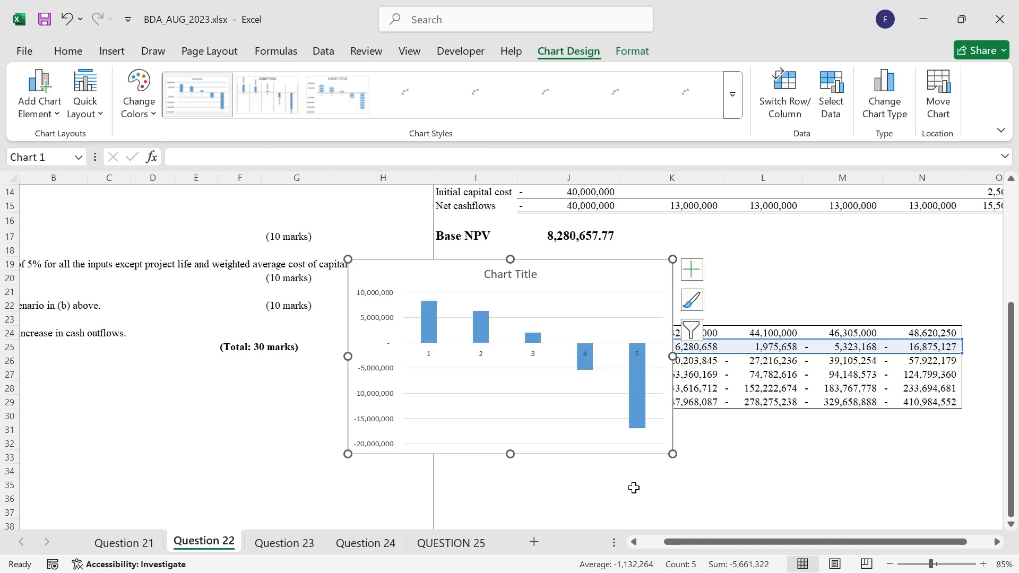
Cut the column chart and paste it at cell I33, below the Residual Value label.
key(Delete)
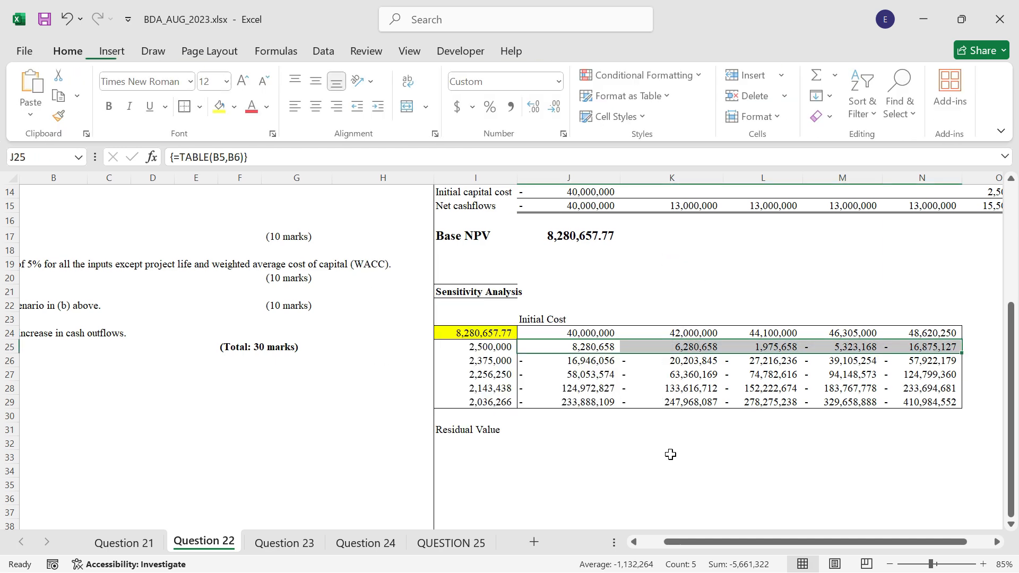
scroll(670, 455, down, 2)
click(499, 374)
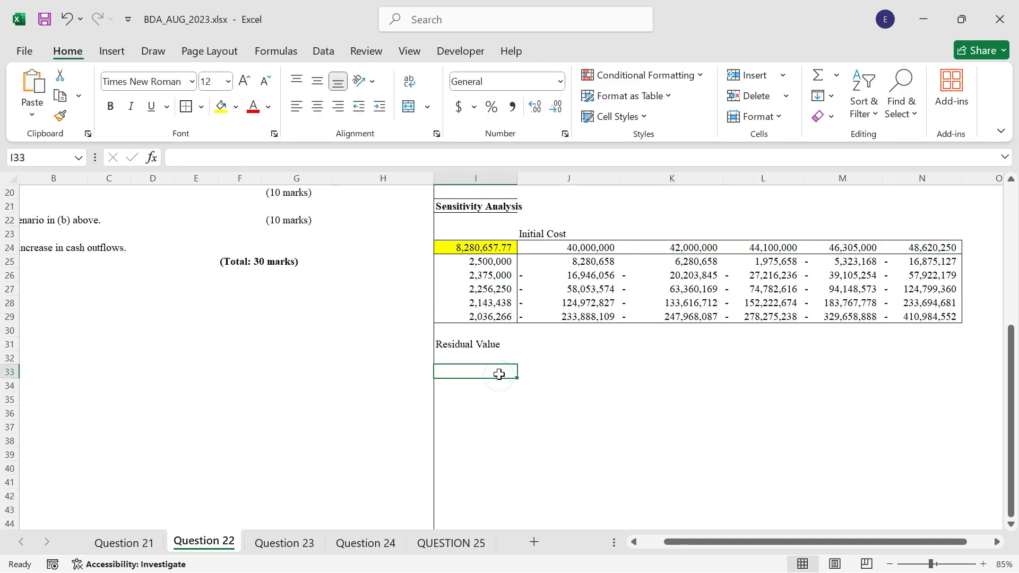
key(ctrl+v)
Change the column chart's title to Initial Cost Sensitivity.
click(595, 380)
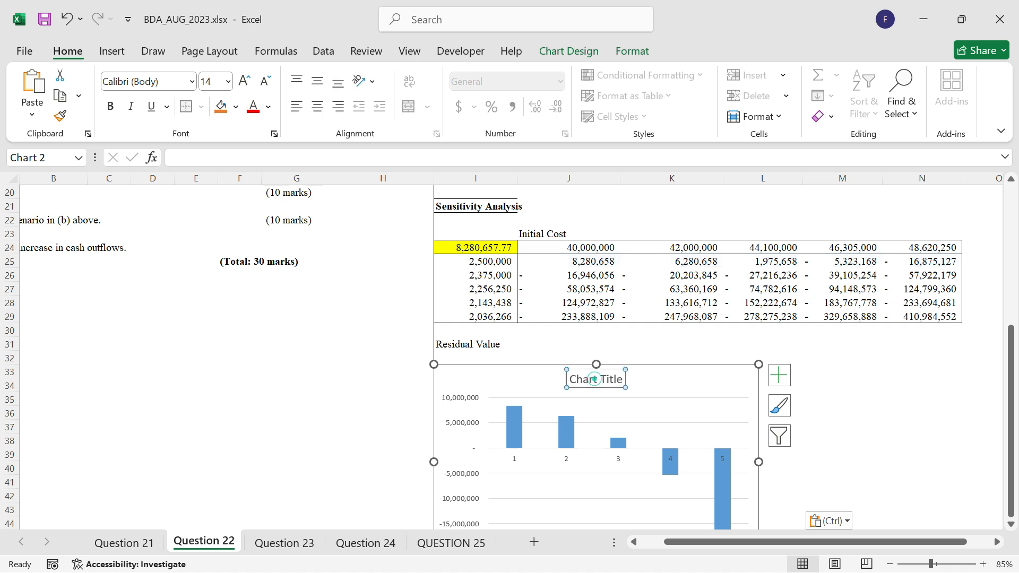
text(Init)
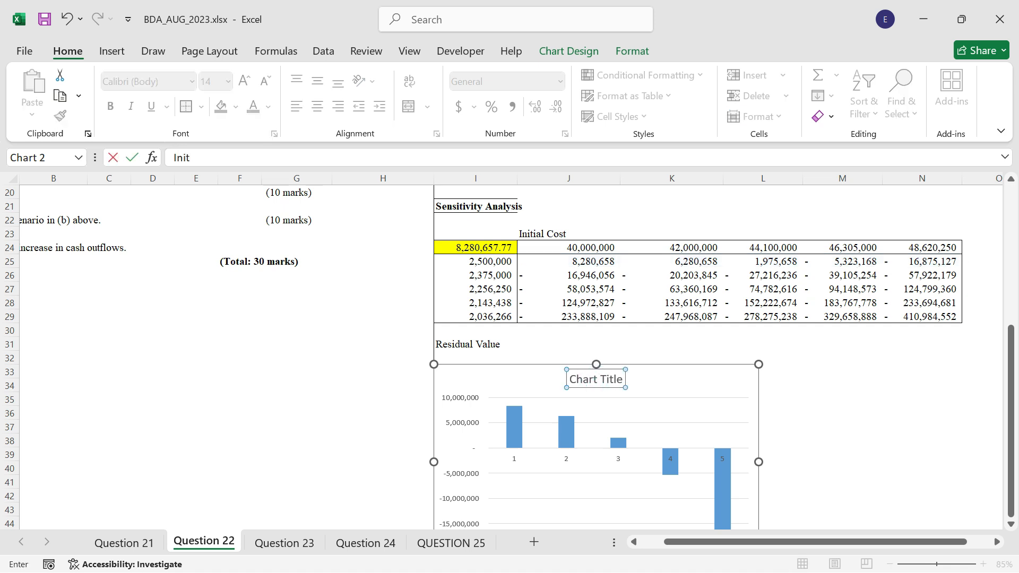
text(ial Cost)
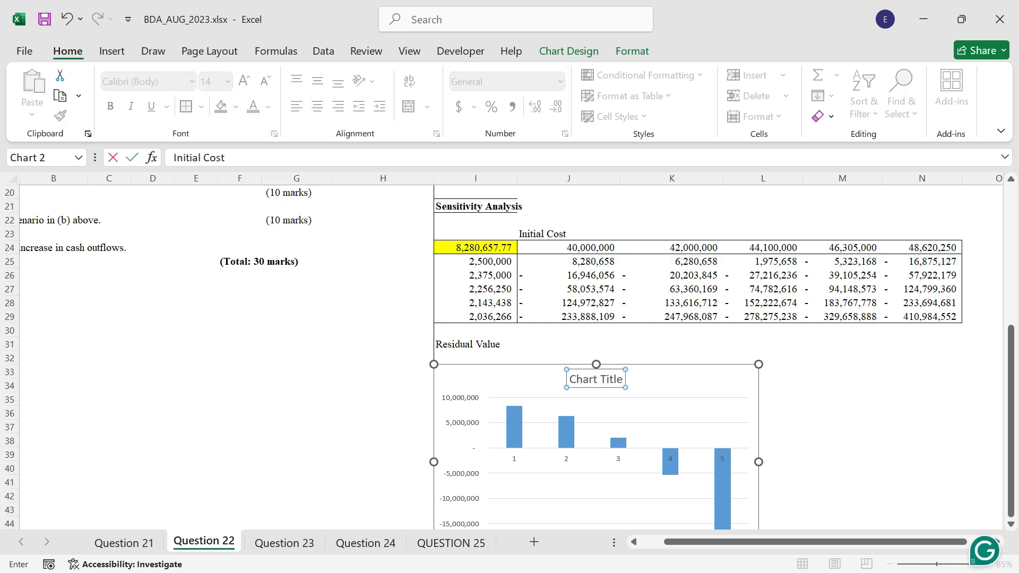
text( Sensitivity)
key(Return)
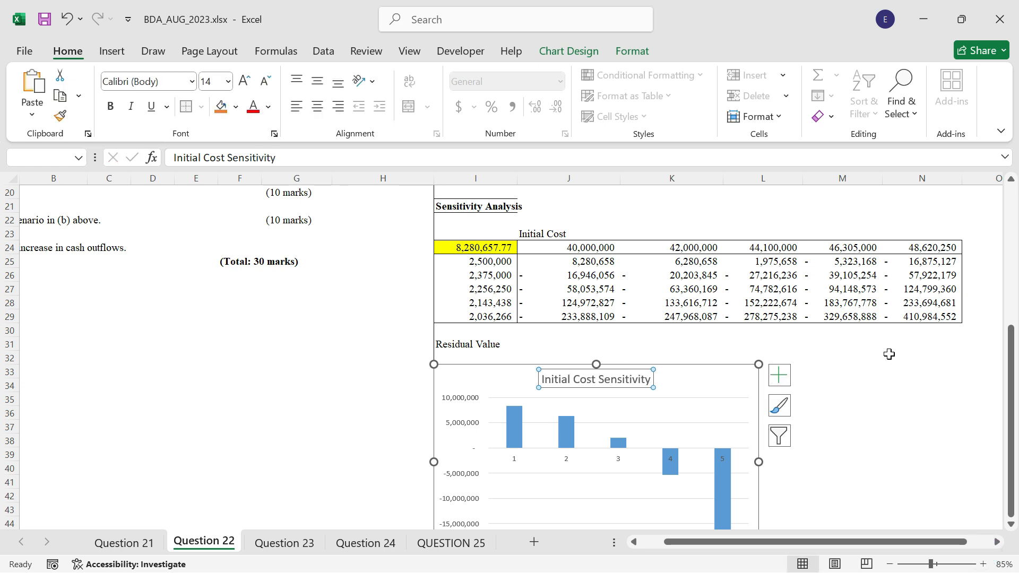
click(829, 400)
scroll(811, 372, down, 1)
scroll(811, 372, down, 1)
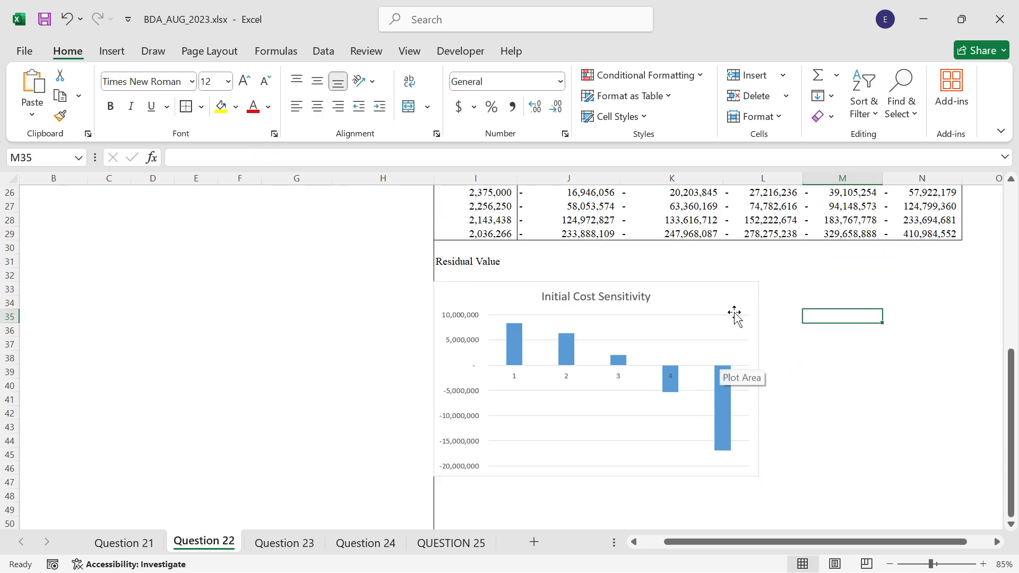
Add axis titles to the Initial Cost Sensitivity chart and remove its gridlines.
click(724, 301)
click(779, 293)
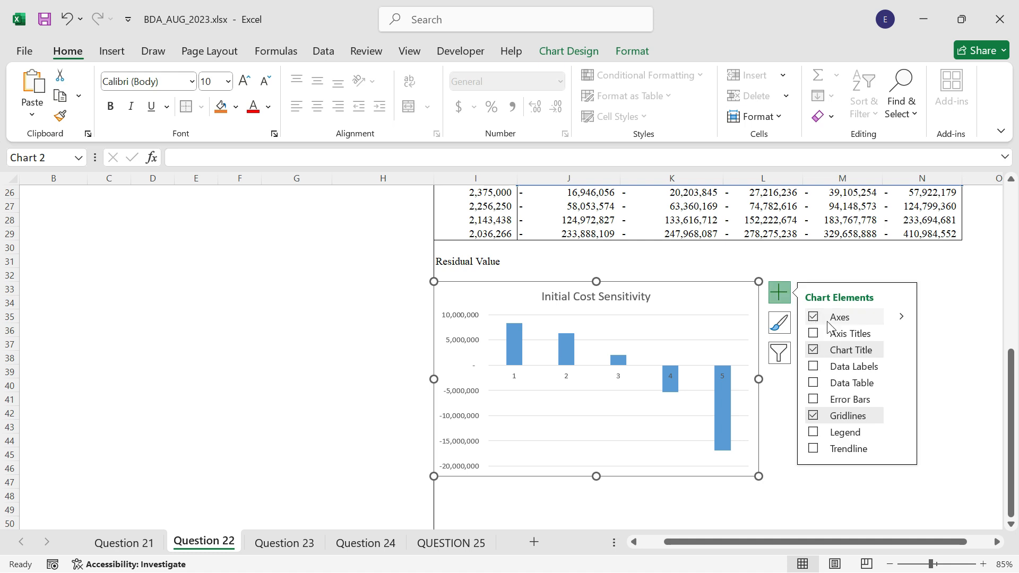
click(844, 336)
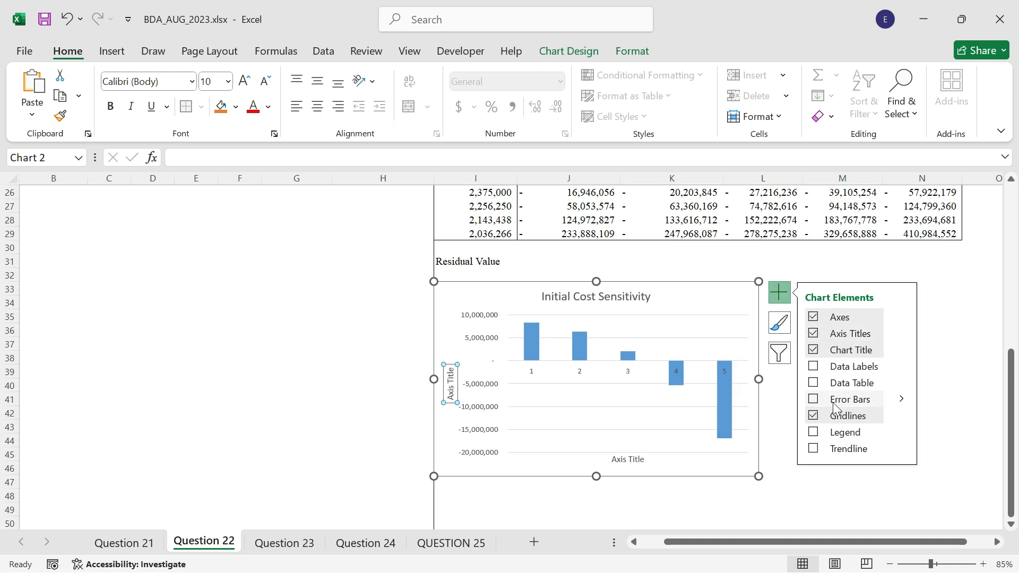
click(839, 419)
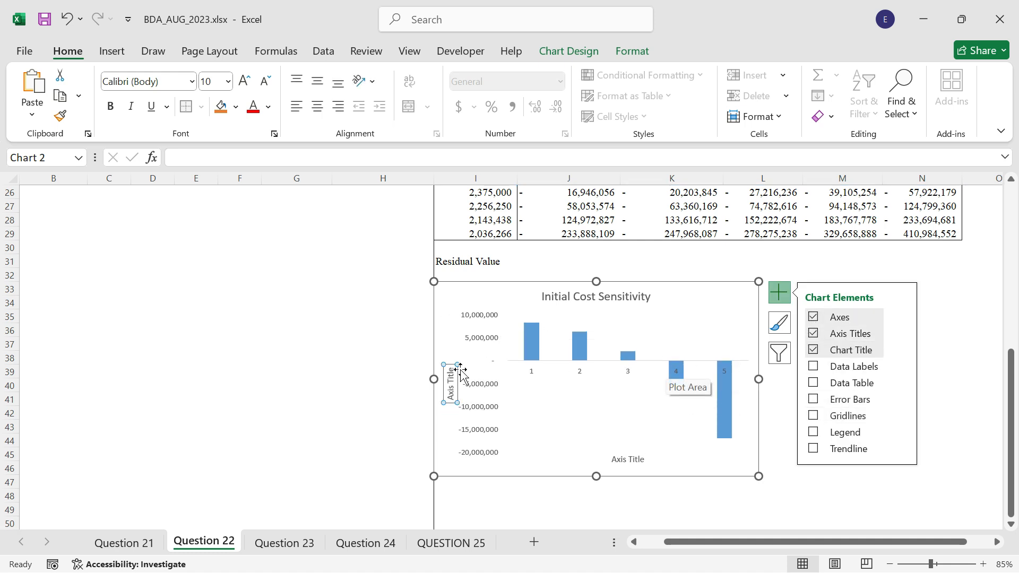
click(480, 484)
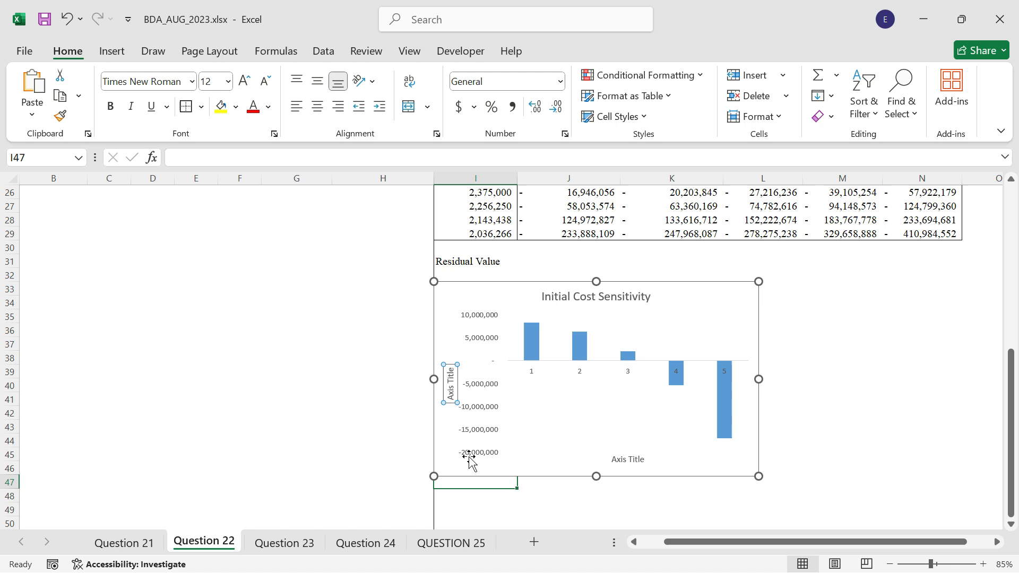
Title the Initial Cost Sensitivity chart's vertical axis ANP and its horizontal axis Initial costs.
click(451, 385)
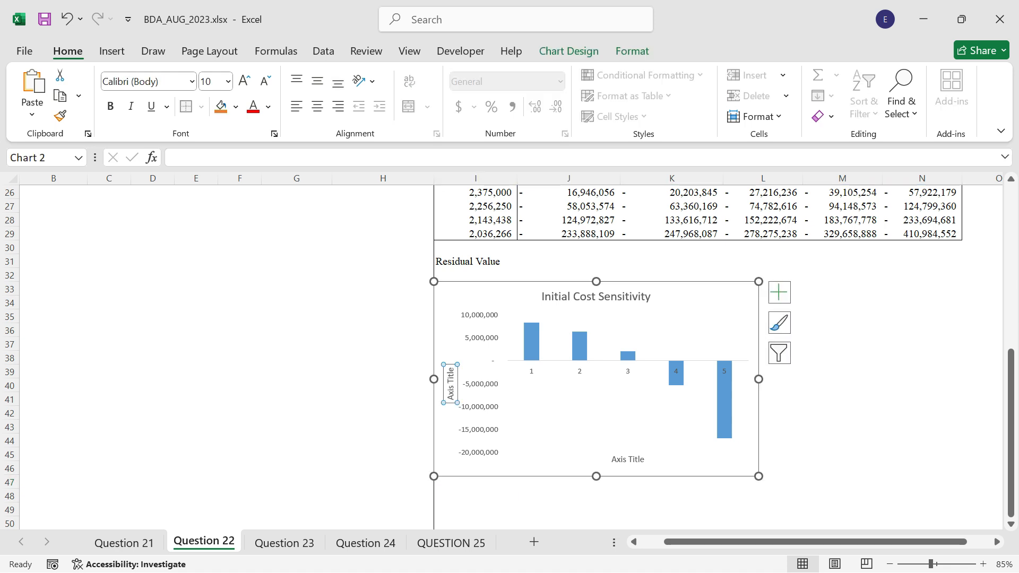
text(ANP)
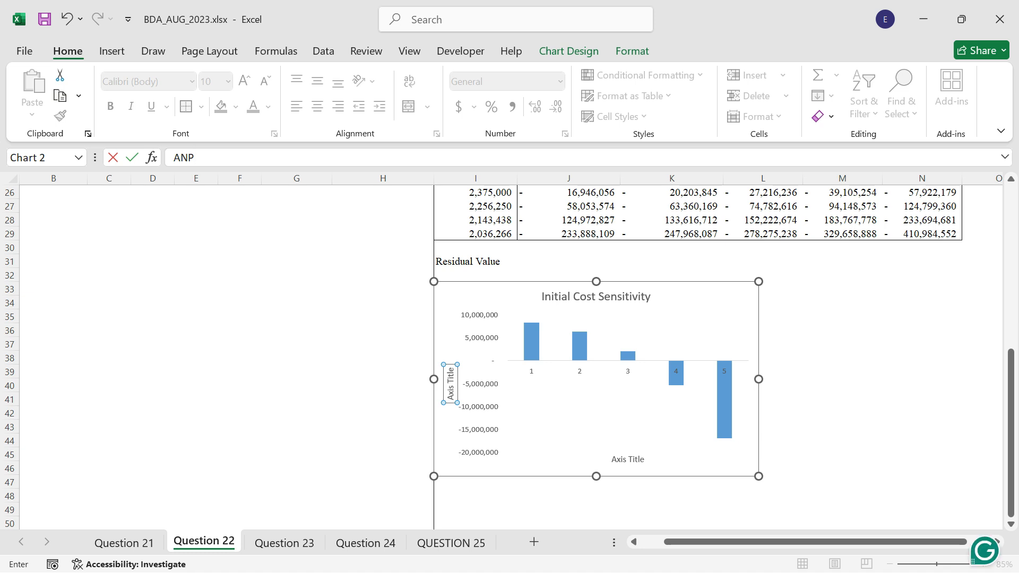
key(Return)
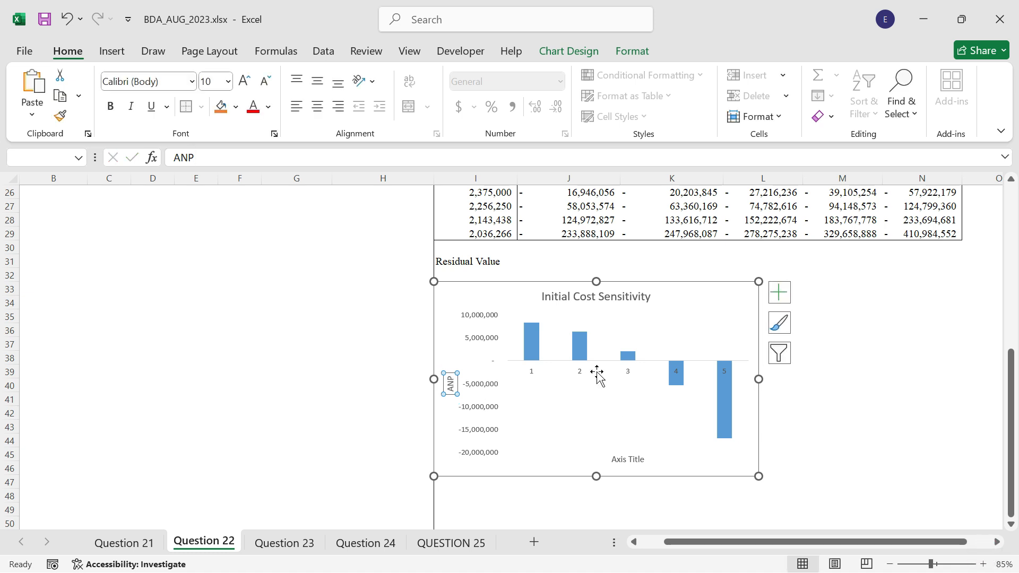
click(627, 460)
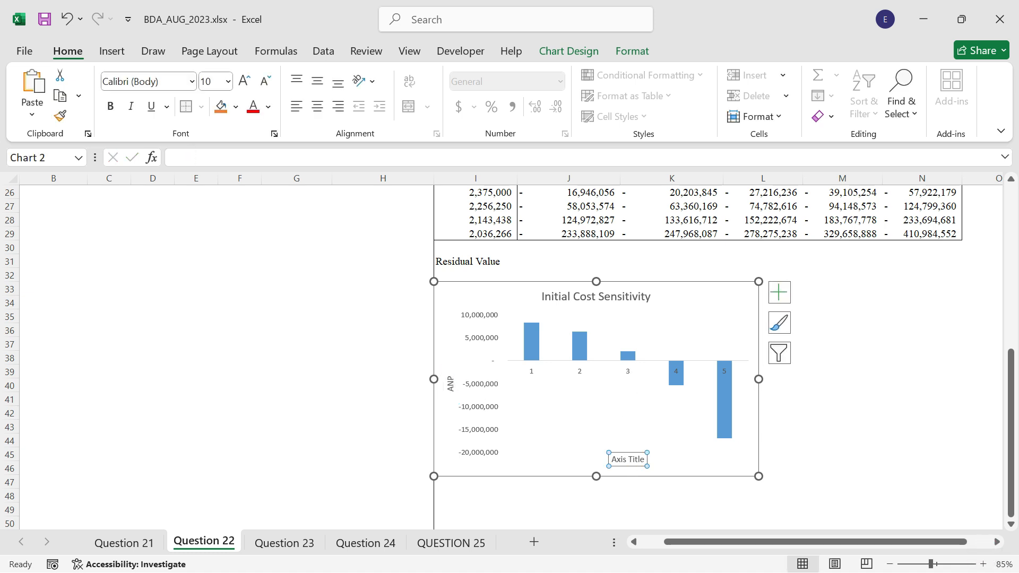
text(Initial costs)
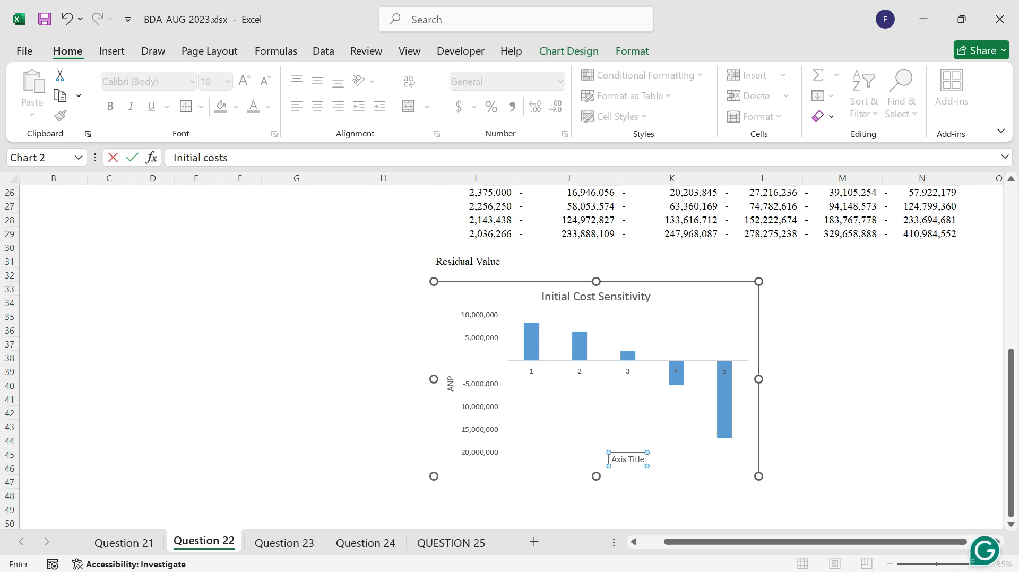
key(Return)
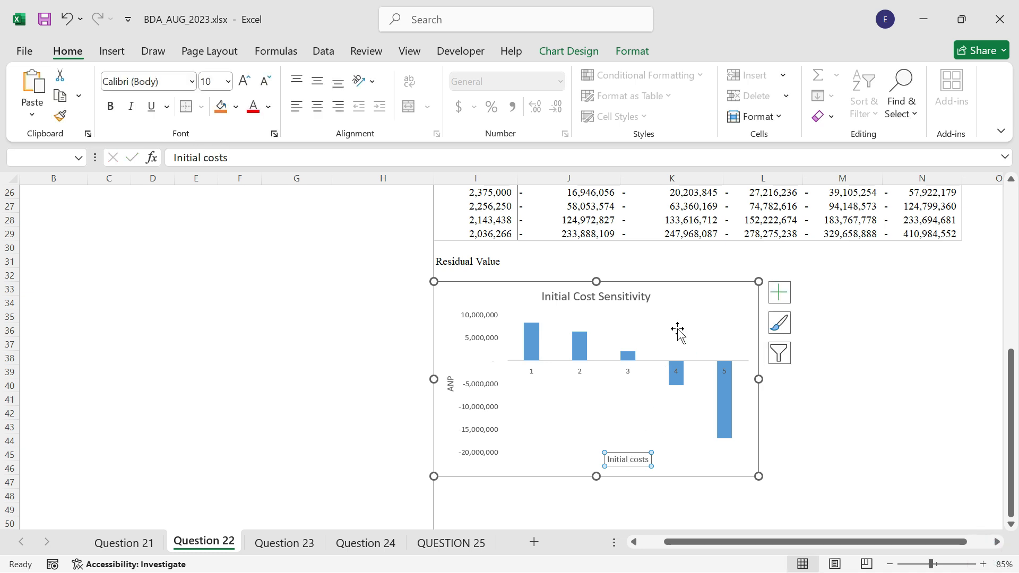
Set the Initial Cost Sensitivity chart's horizontal axis labels to the initial cost values in J24:N24.
right_click(619, 390)
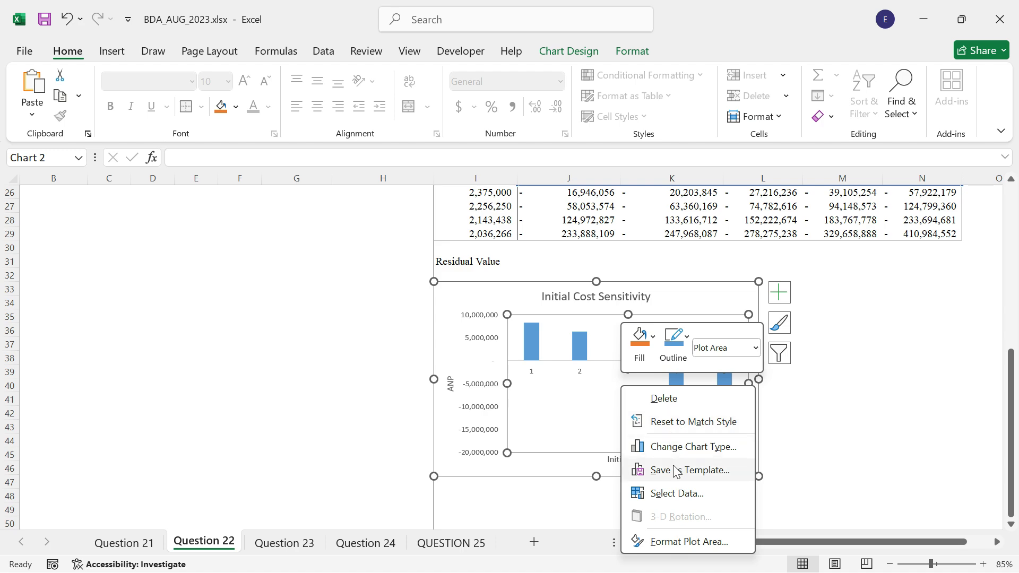
click(674, 494)
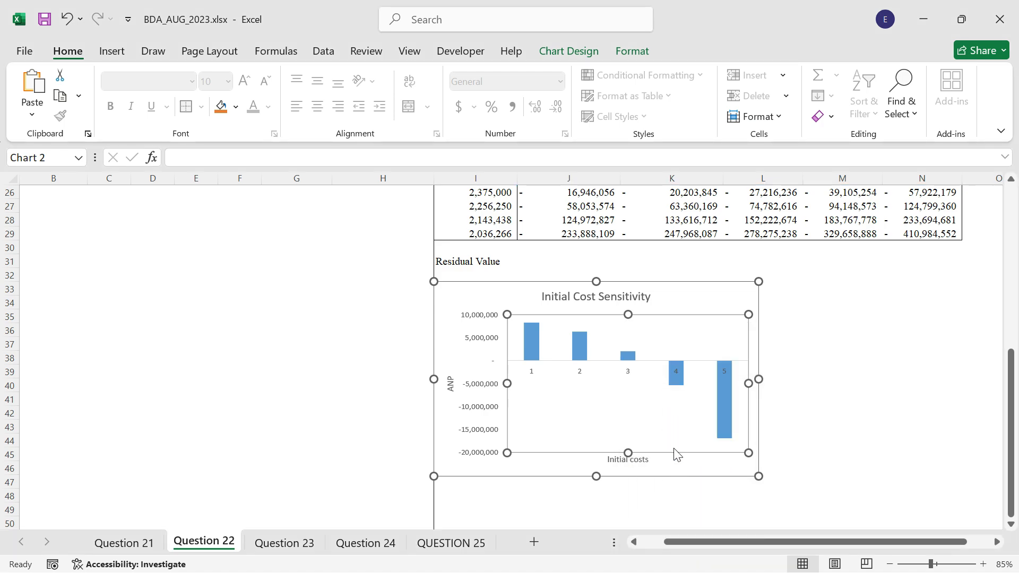
click(371, 259)
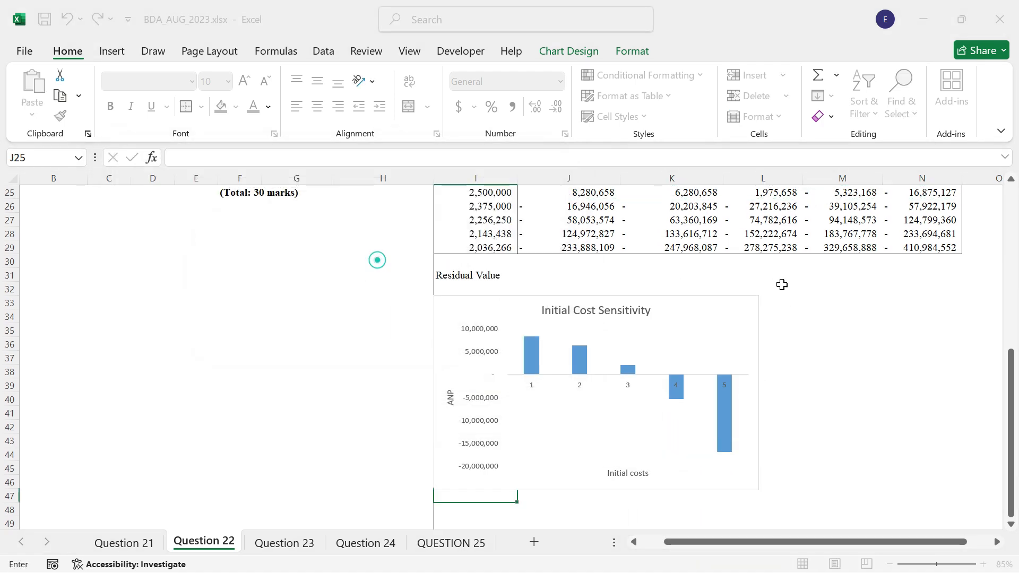
drag(590, 257, 918, 260)
click(364, 296)
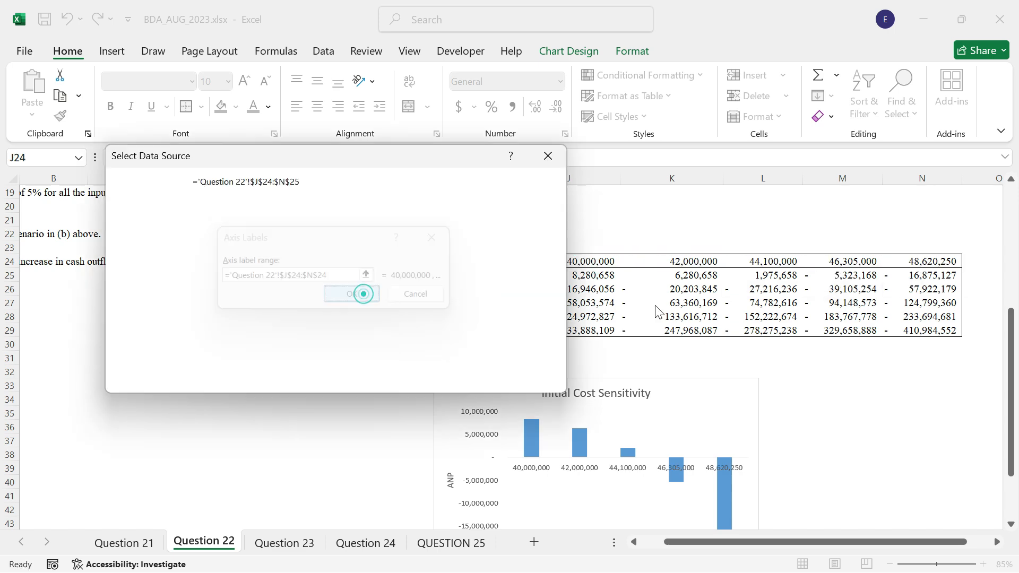
click(458, 378)
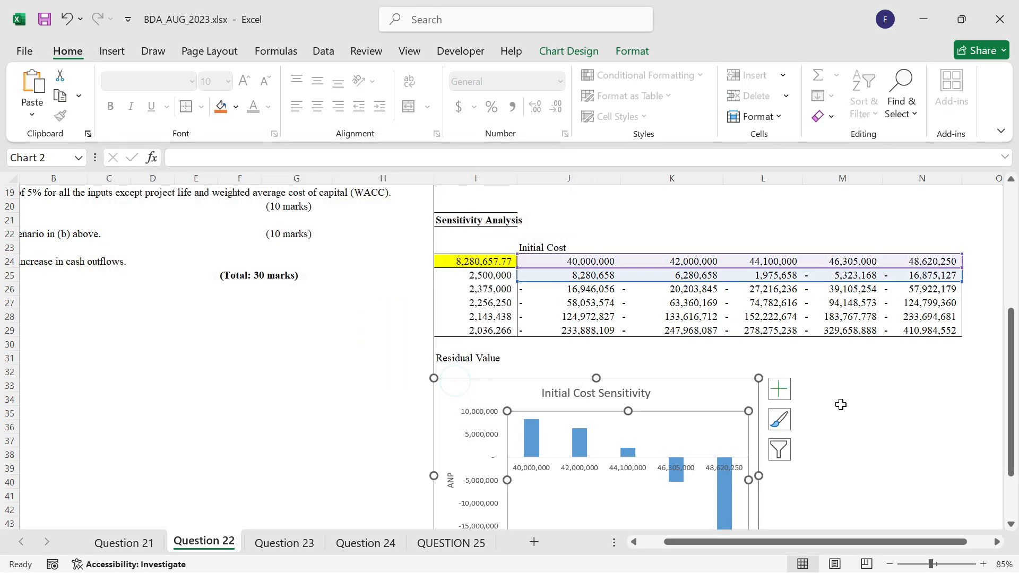
Format the chart area of the Initial Cost Sensitivity chart with no fill and no border line.
double_click(712, 398)
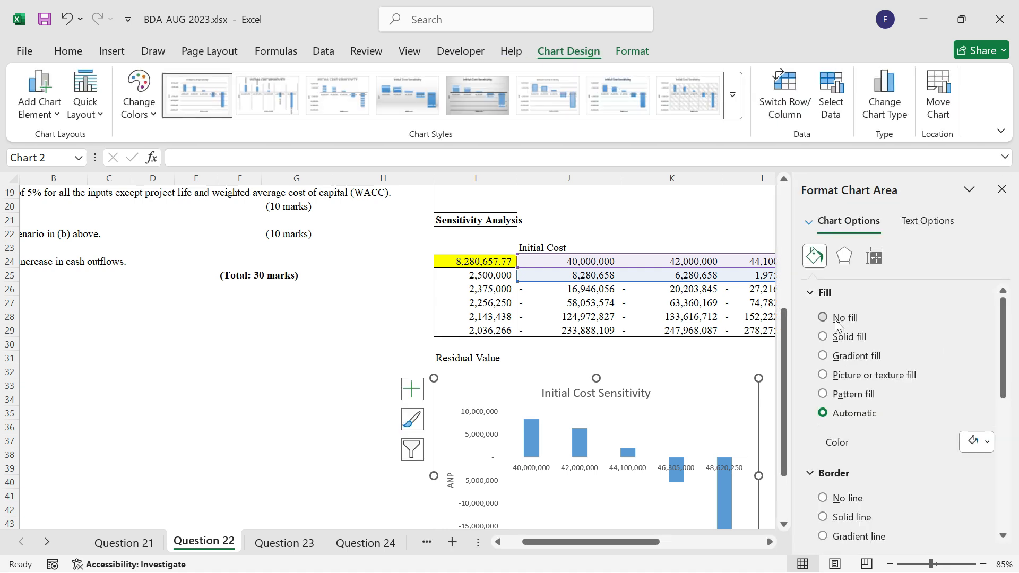
click(836, 319)
click(835, 467)
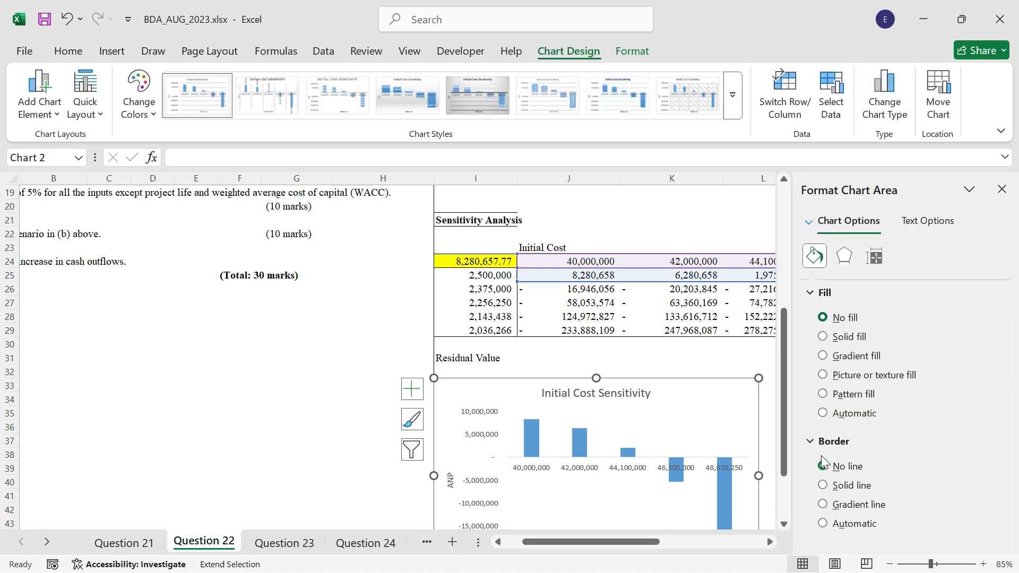
click(768, 541)
click(768, 541)
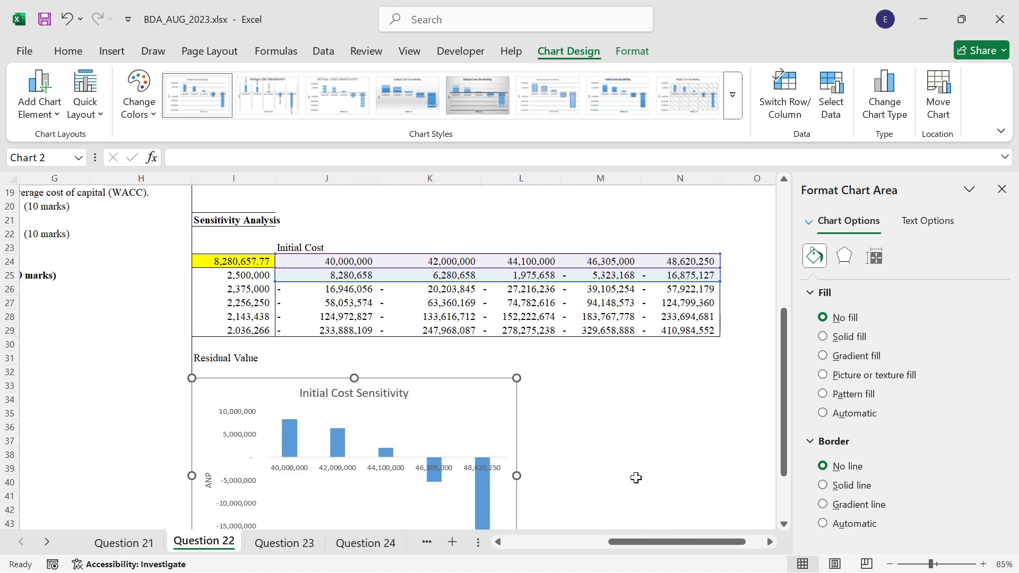
click(637, 456)
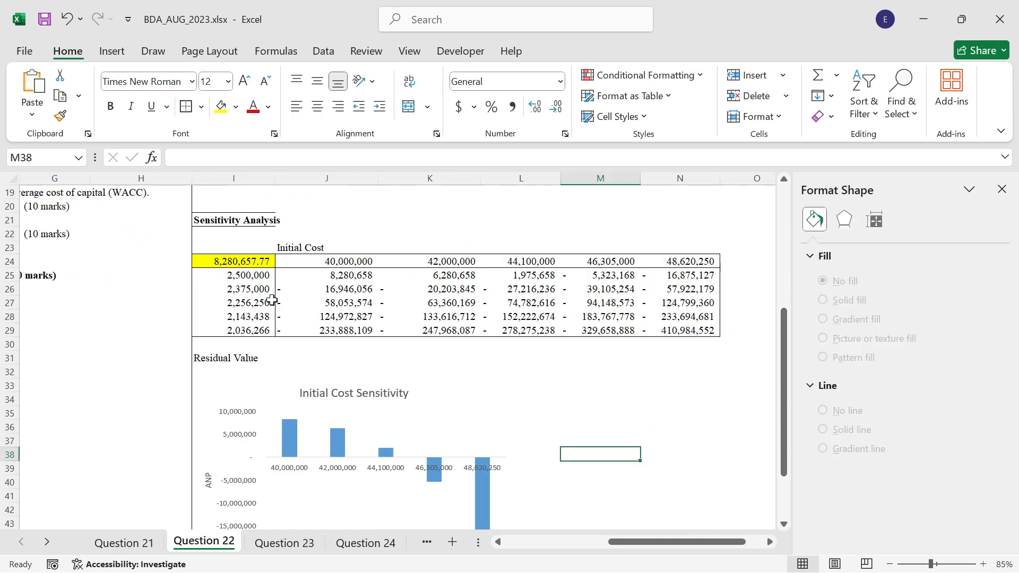
Insert the recommended clustered column chart for the first column of NPV results, J25:J29.
drag(338, 275, 342, 330)
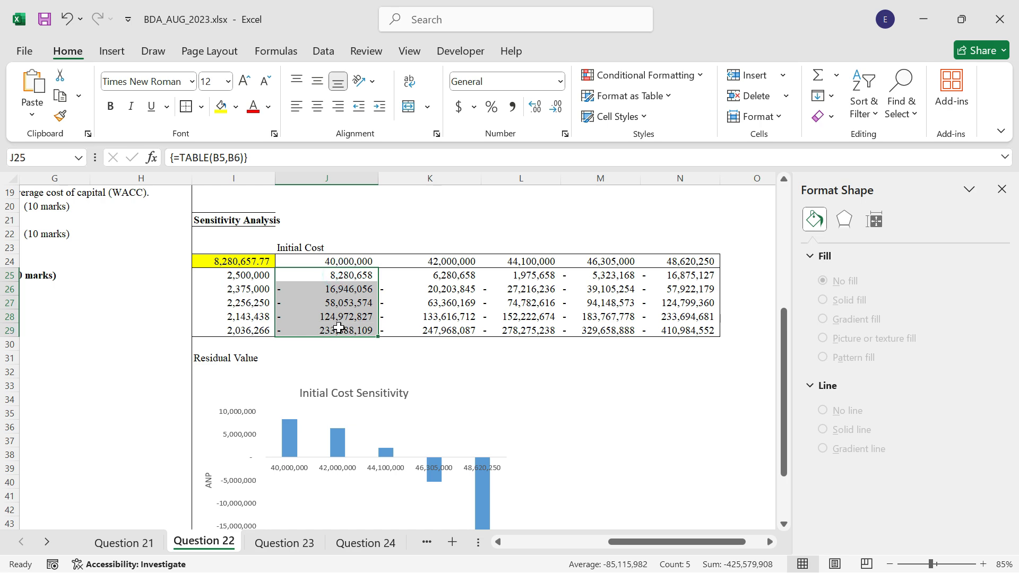
click(111, 51)
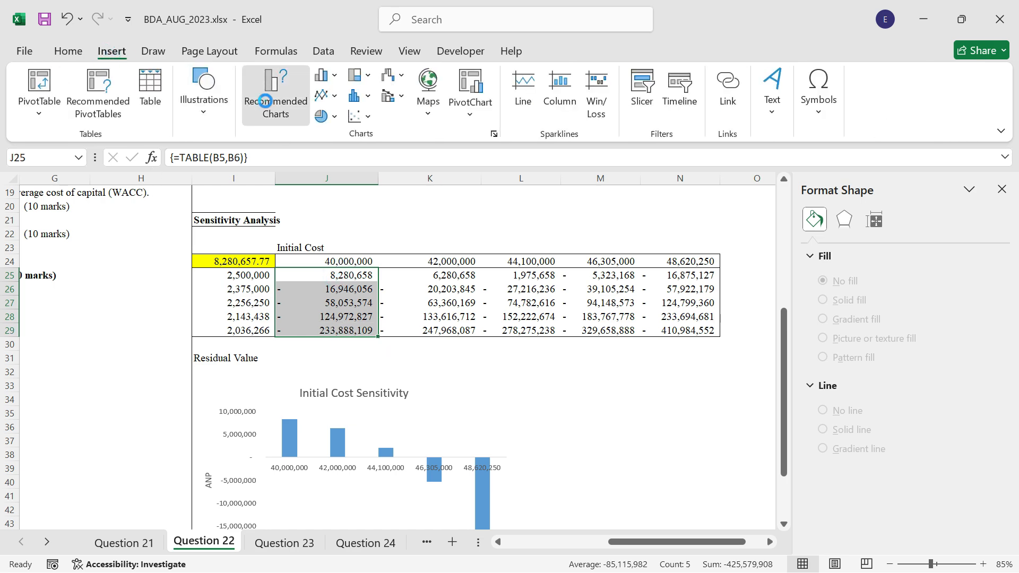
click(271, 101)
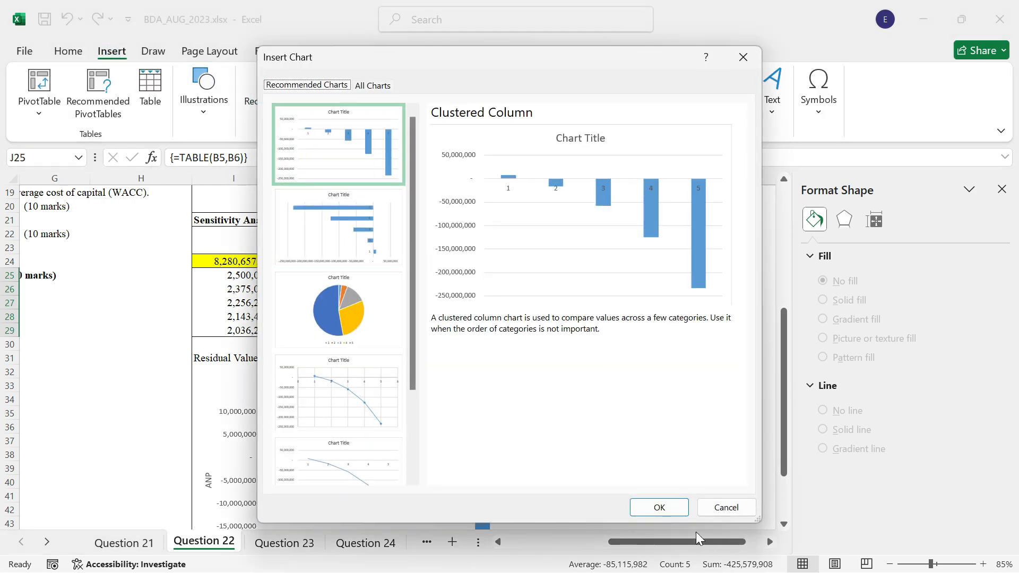
click(668, 508)
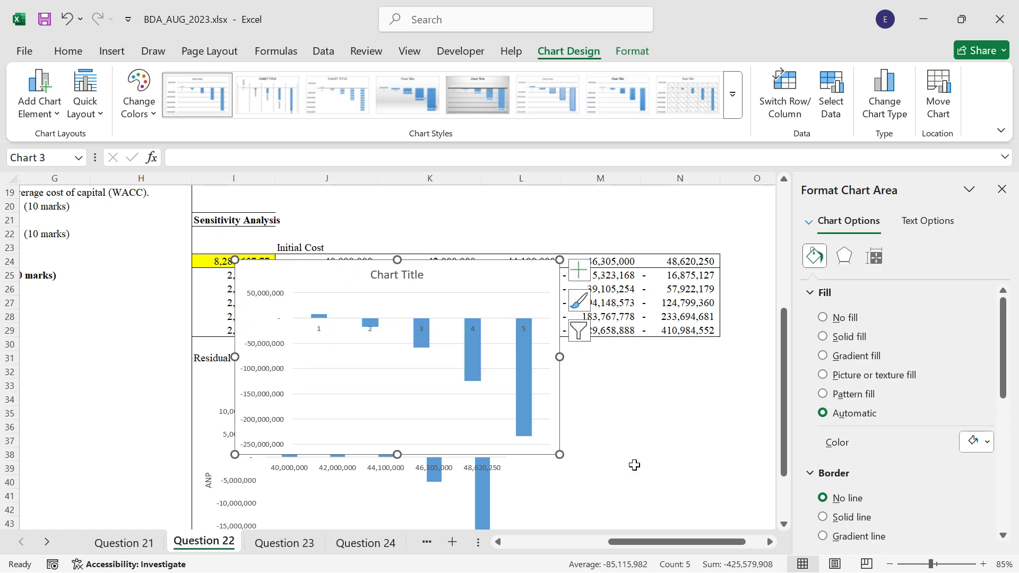
Cut the new column chart and paste it at cell M33, beside the Initial Cost Sensitivity chart.
key(ctrl+z)
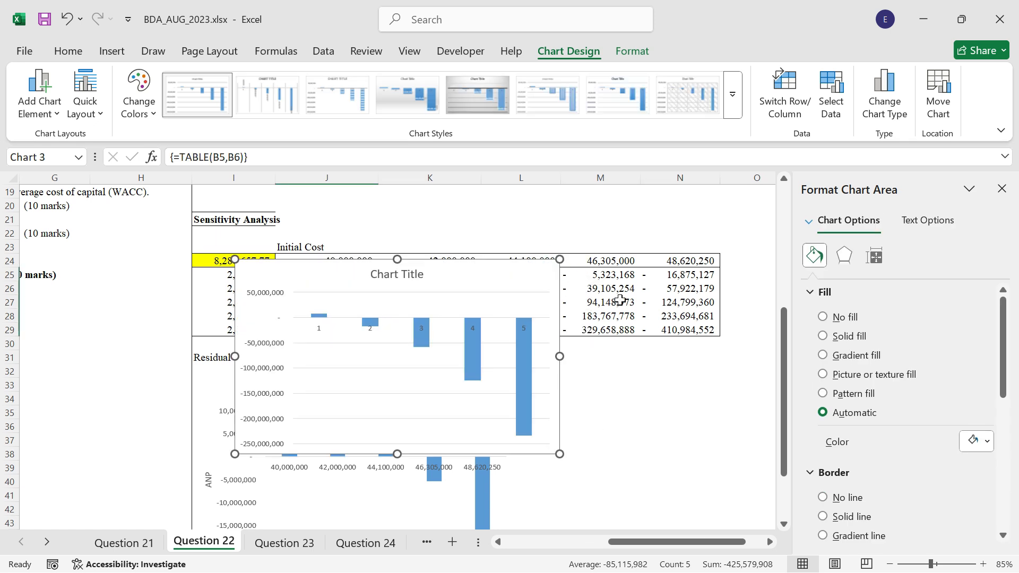
click(573, 407)
click(563, 392)
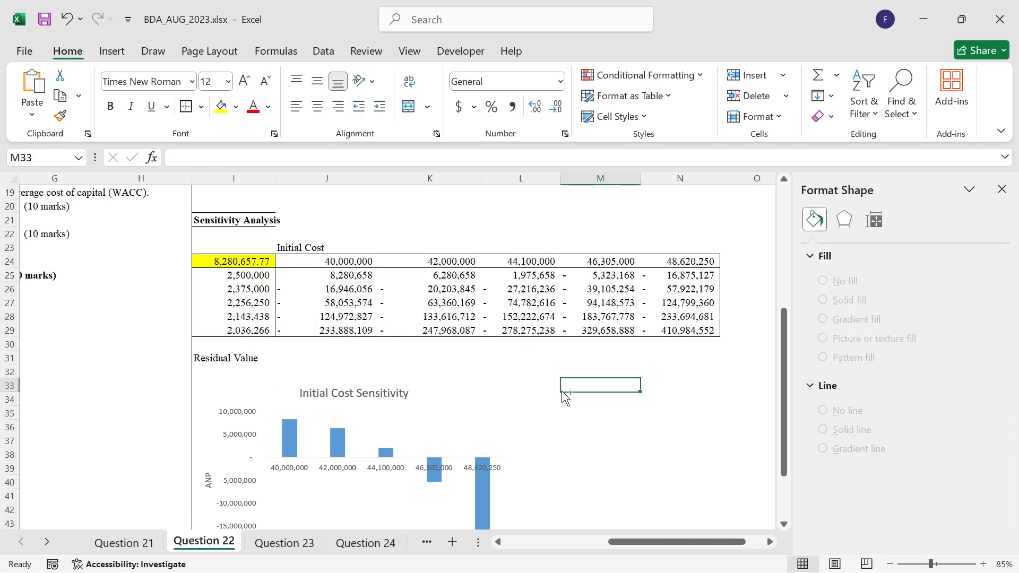
key(ctrl+v)
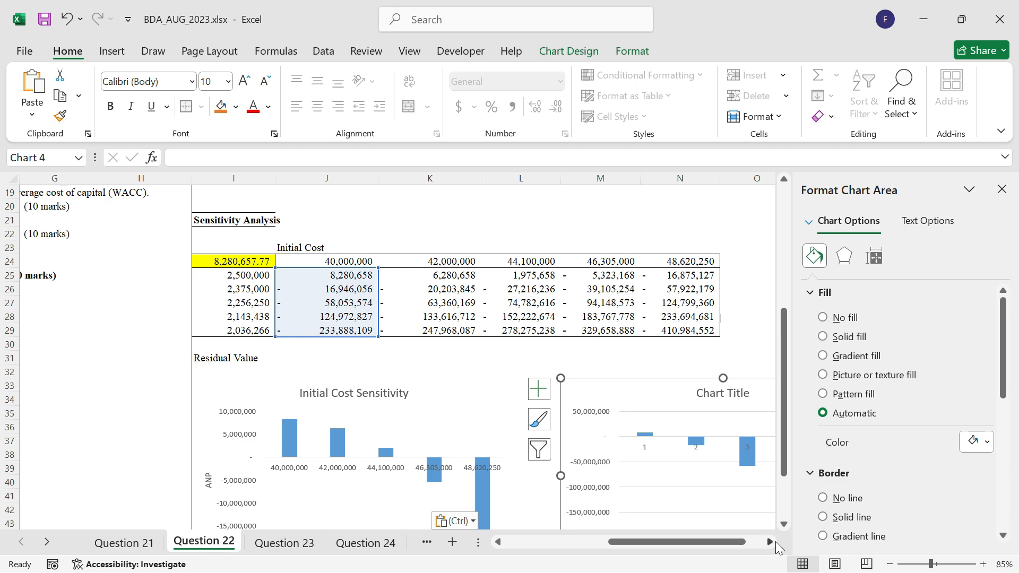
Change the pasted column chart's title to Residual Value Sensitivity.
click(775, 541)
scroll(670, 412, down, 4)
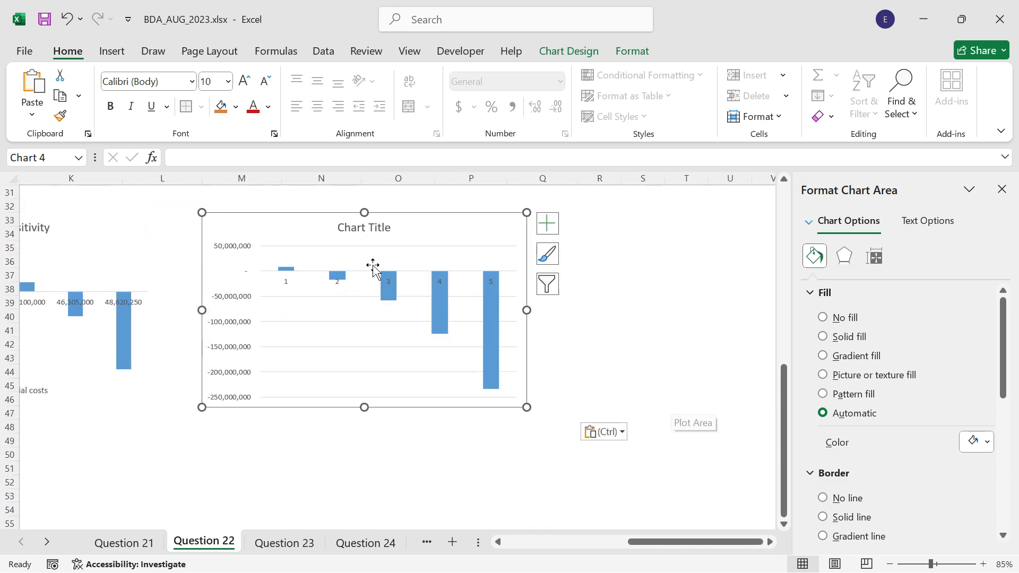
click(372, 227)
text(Re)
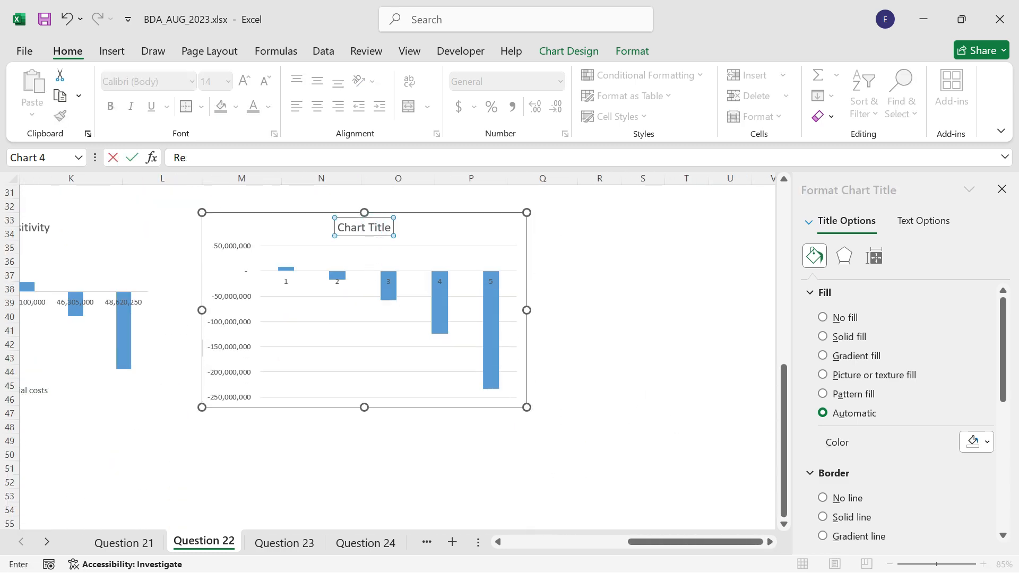
text(sidual Value Sensitivity)
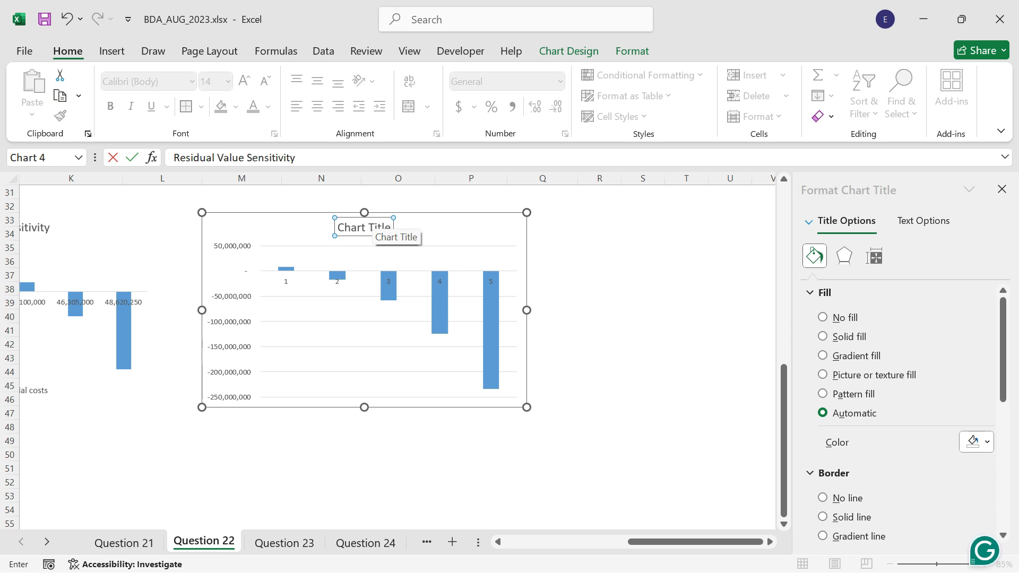
key(Return)
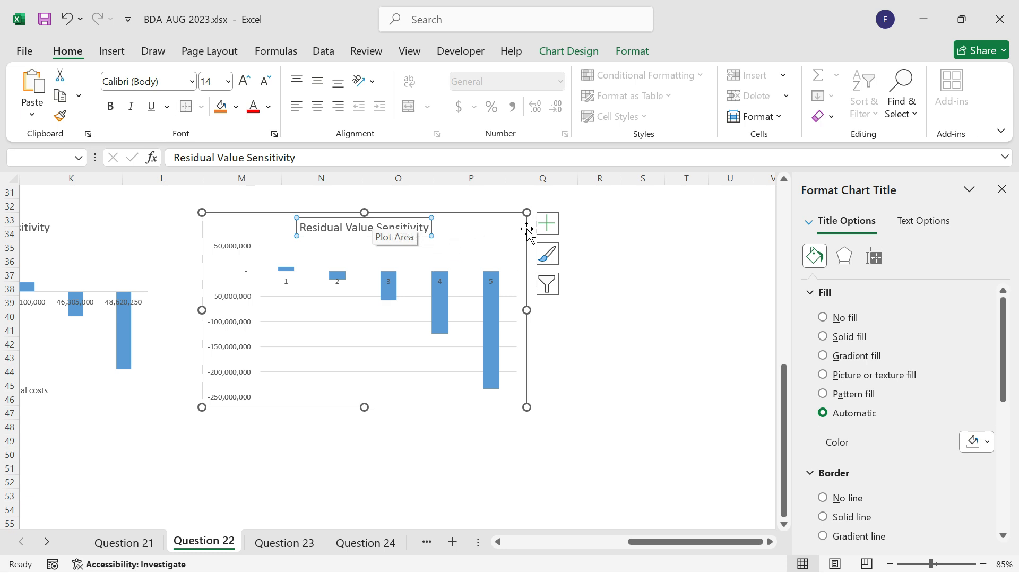
Add axis titles to the Residual Value Sensitivity chart and remove its gridlines.
click(548, 224)
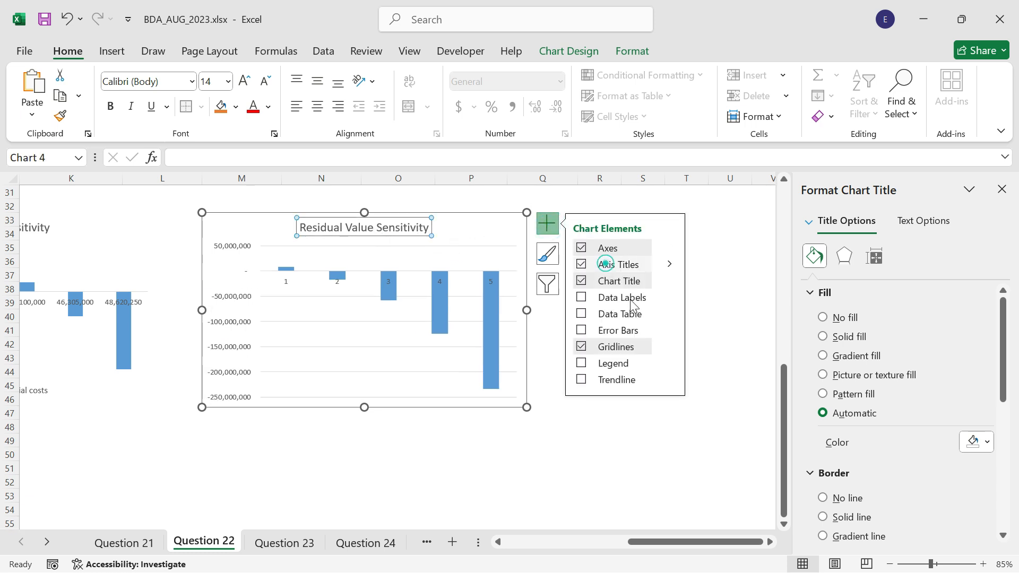
click(615, 352)
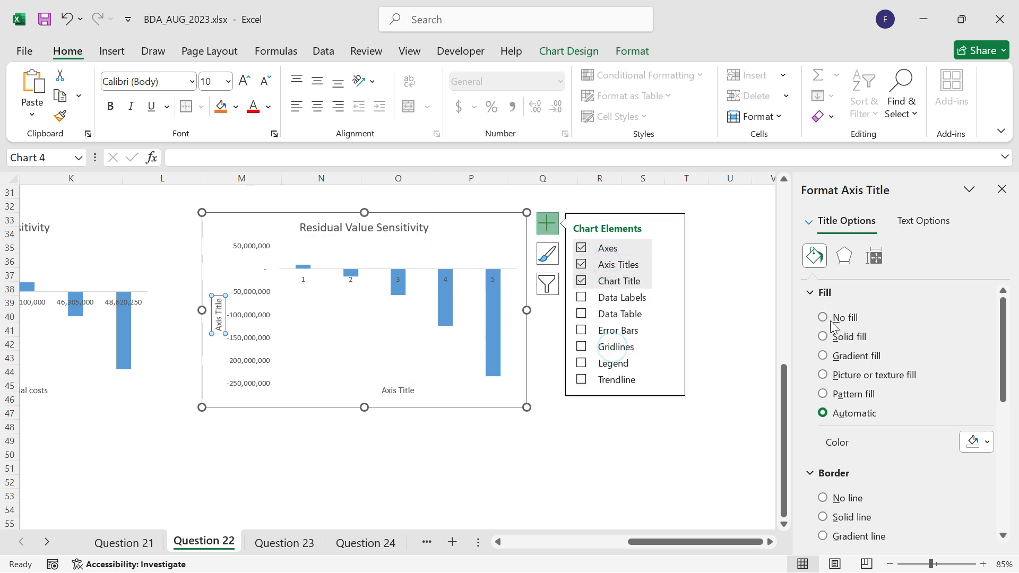
Format the vertical axis title of the Residual Value Sensitivity chart with no fill and no border line.
click(826, 318)
click(829, 469)
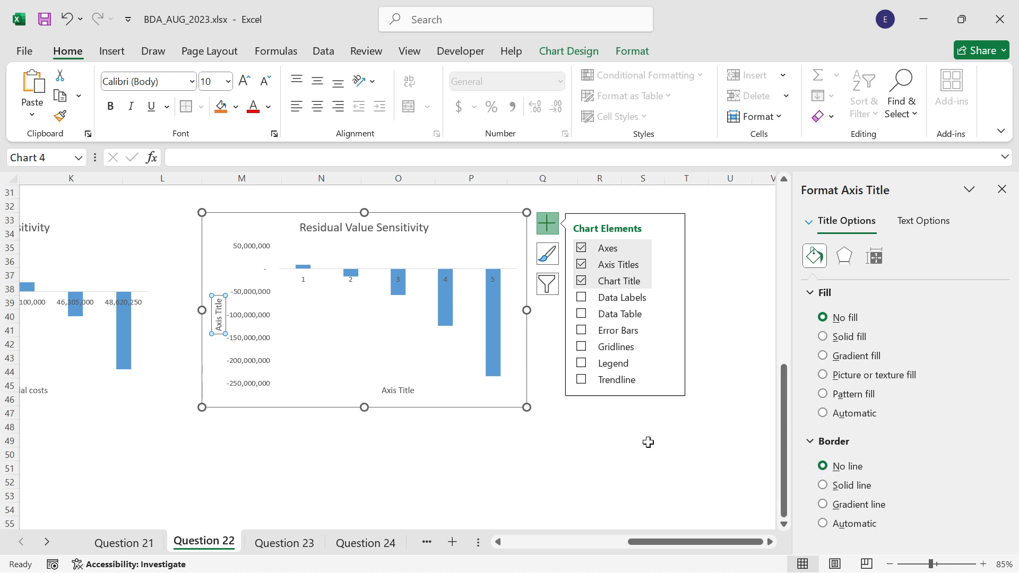
click(542, 455)
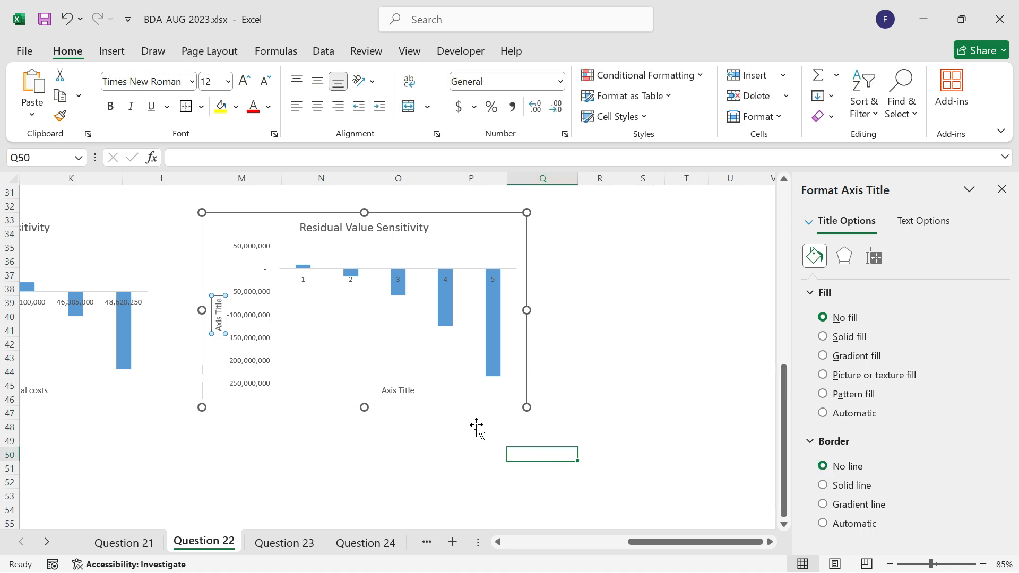
Title the Residual Value Sensitivity chart's horizontal axis Residual Values and its vertical axis NPV.
click(395, 392)
text(Resi)
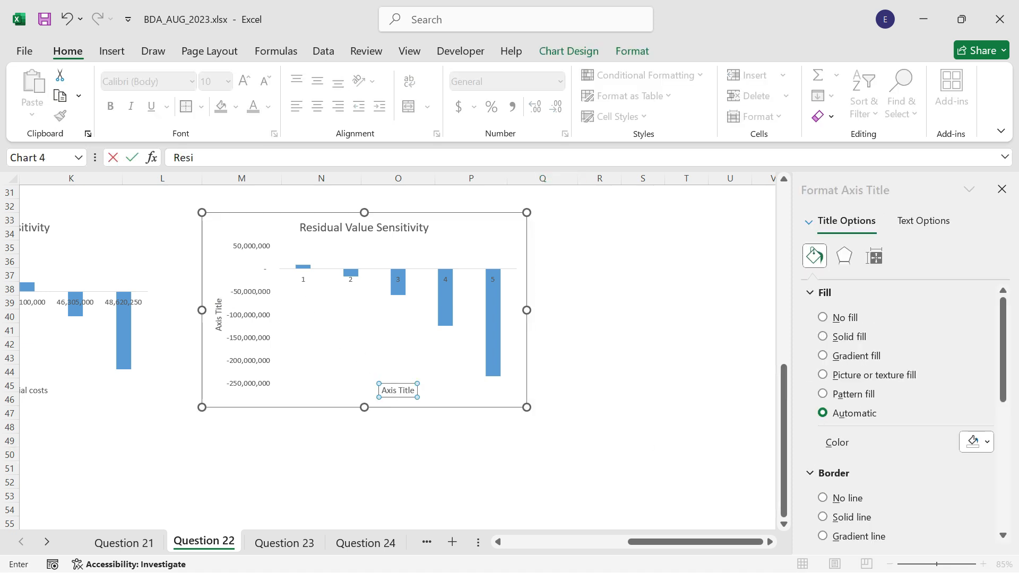
text(dual Values)
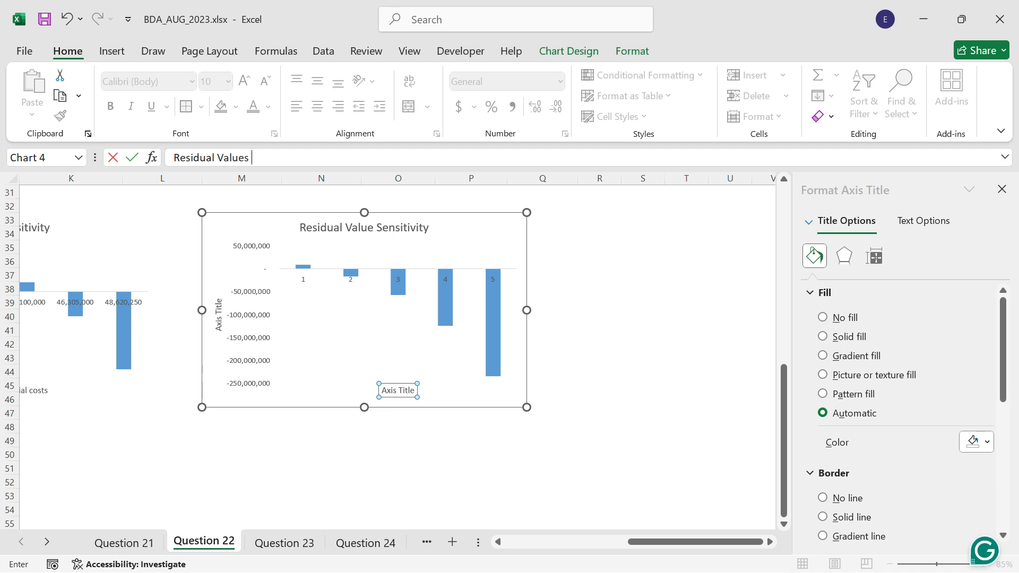
key(Return)
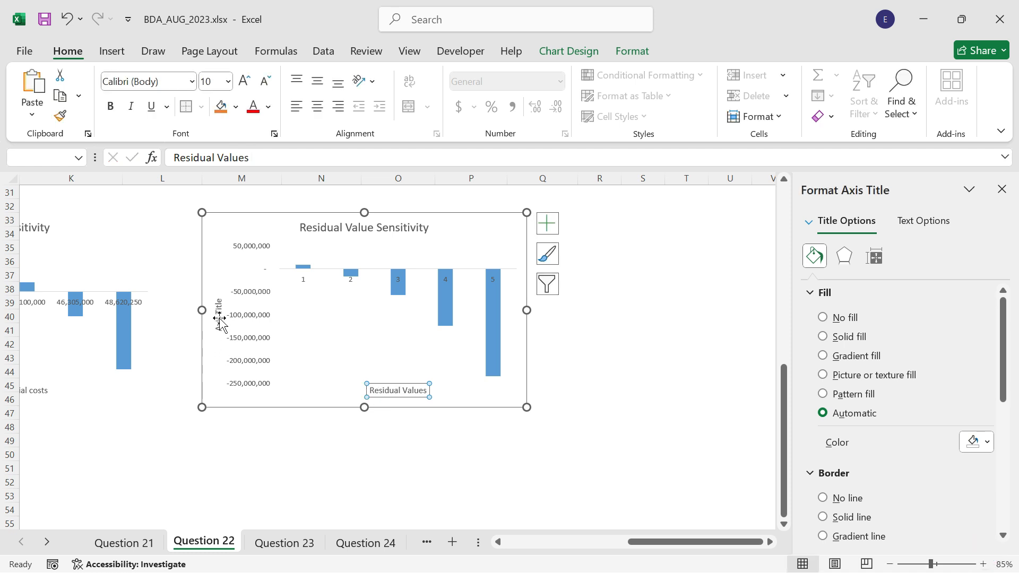
click(220, 319)
text(NPV)
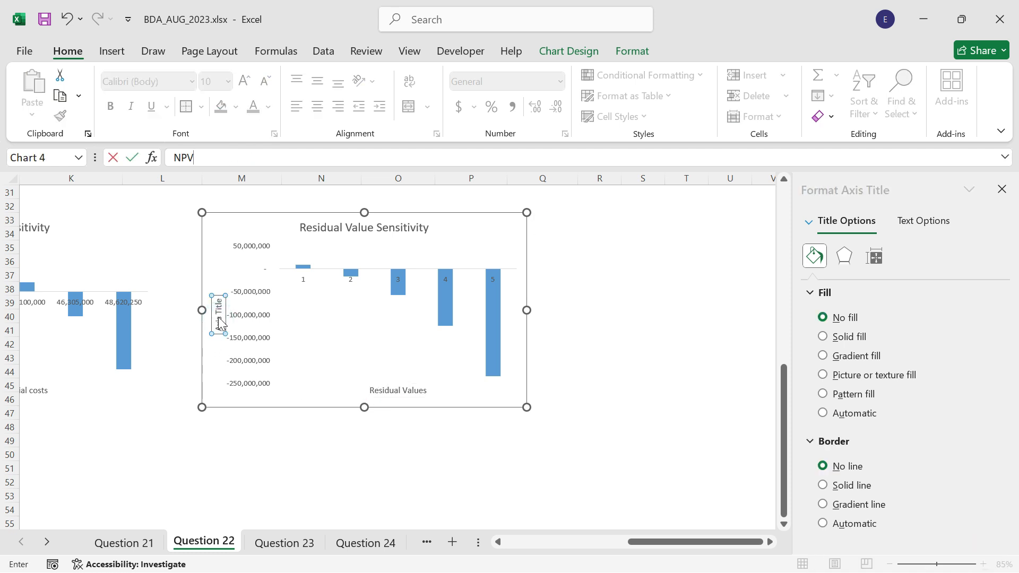
key(Return)
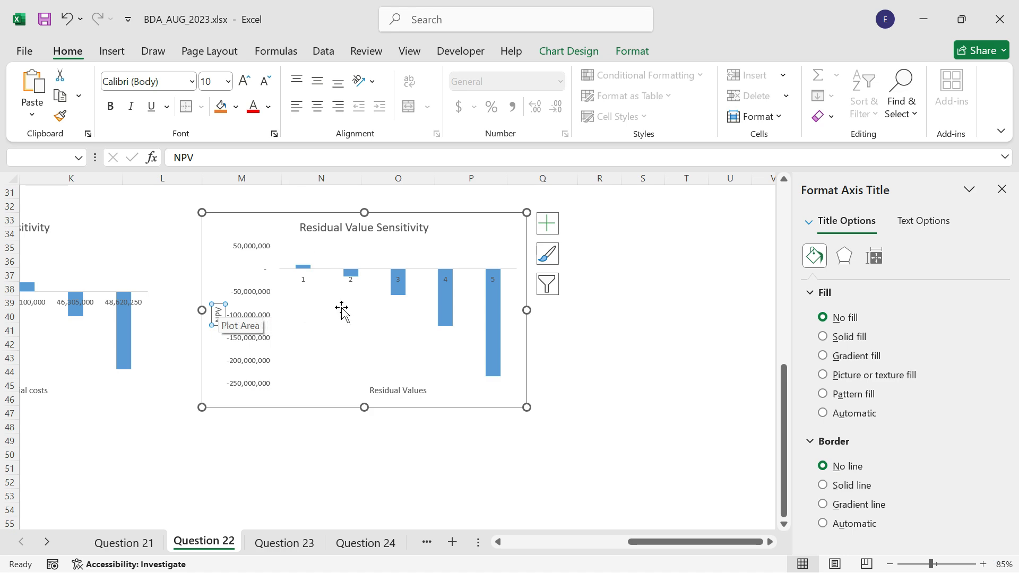
Use the residual values in I25:I29 as the horizontal axis labels of the Residual Value Sensitivity chart.
right_click(344, 314)
click(399, 418)
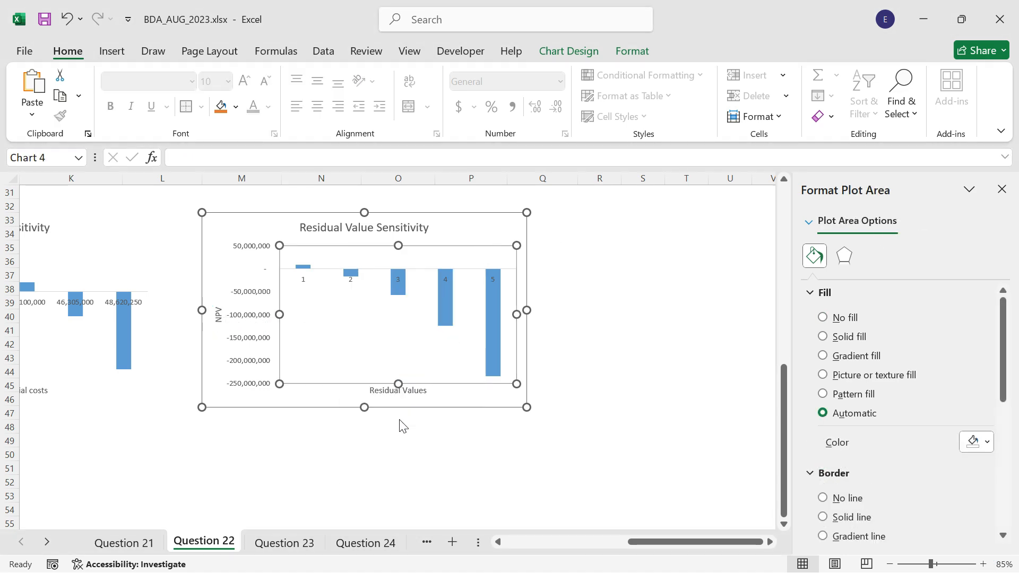
click(372, 259)
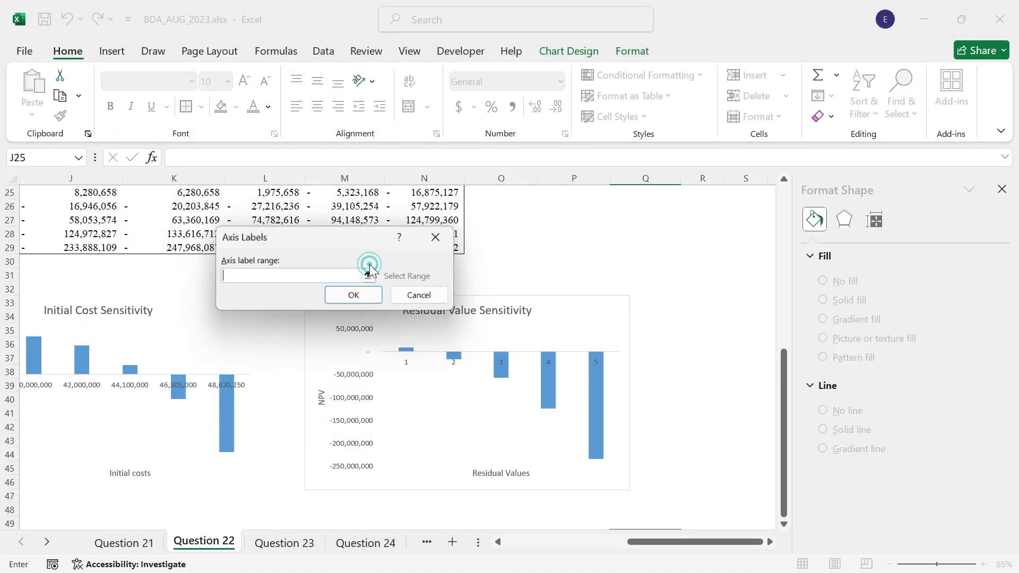
scroll(128, 340, up, 2)
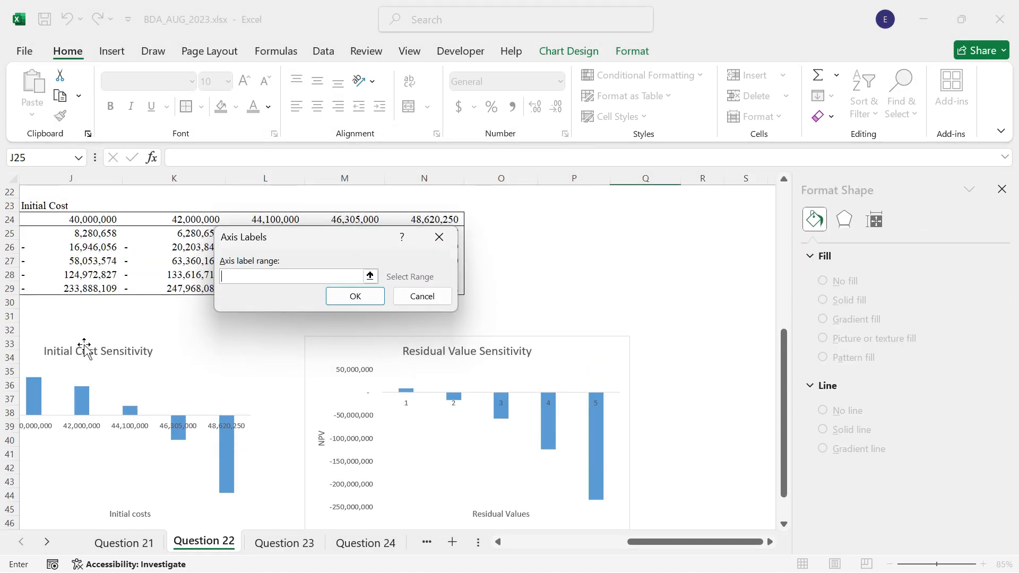
click(499, 543)
click(501, 545)
drag(73, 275, 61, 331)
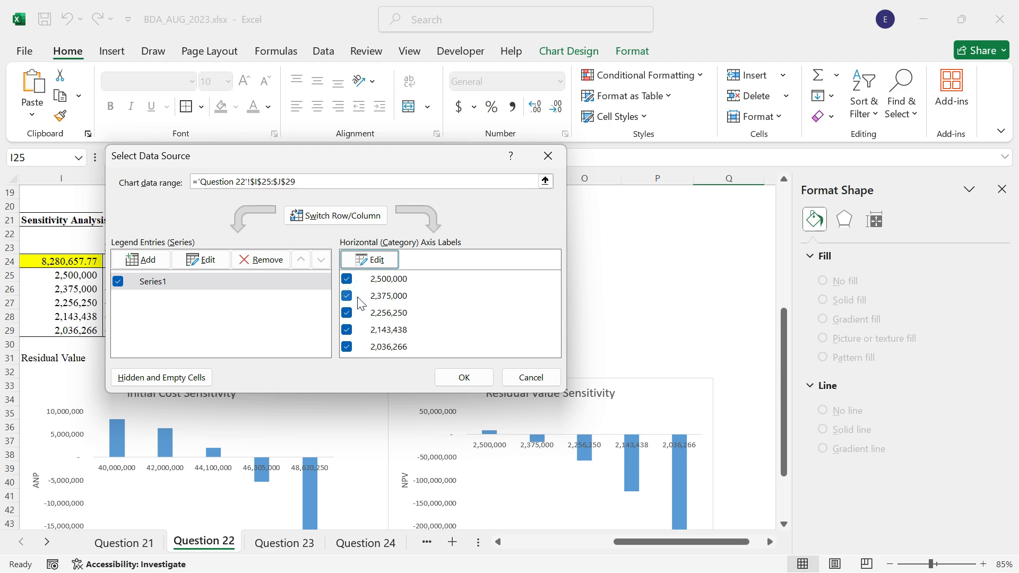
click(369, 260)
scroll(646, 339, down, 1)
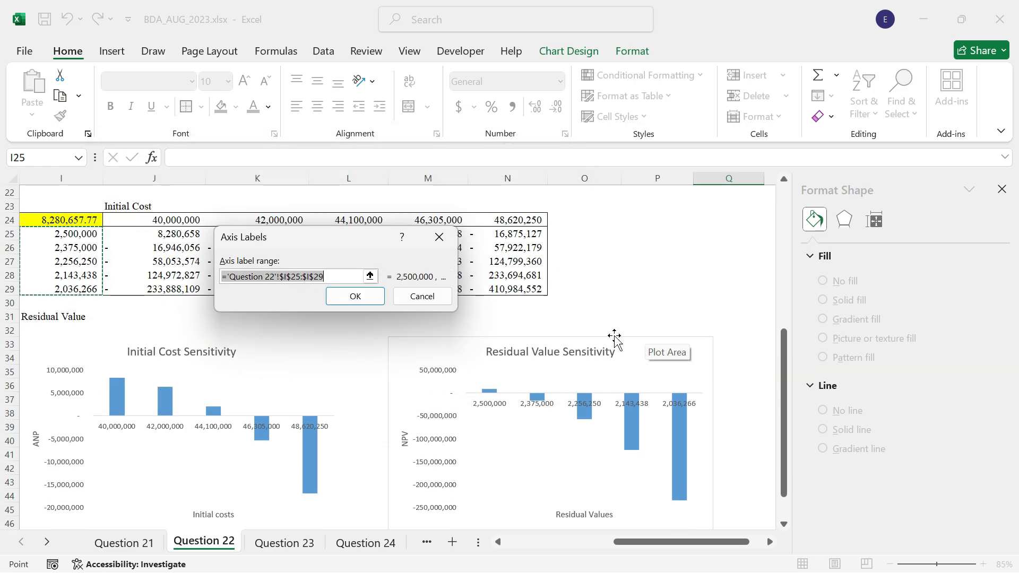
click(348, 296)
click(466, 377)
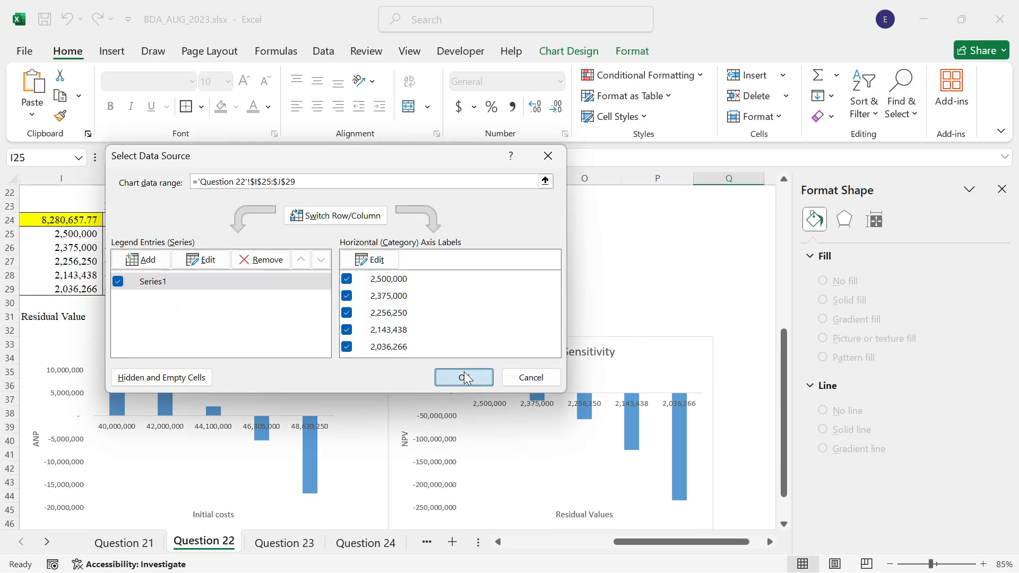
click(607, 275)
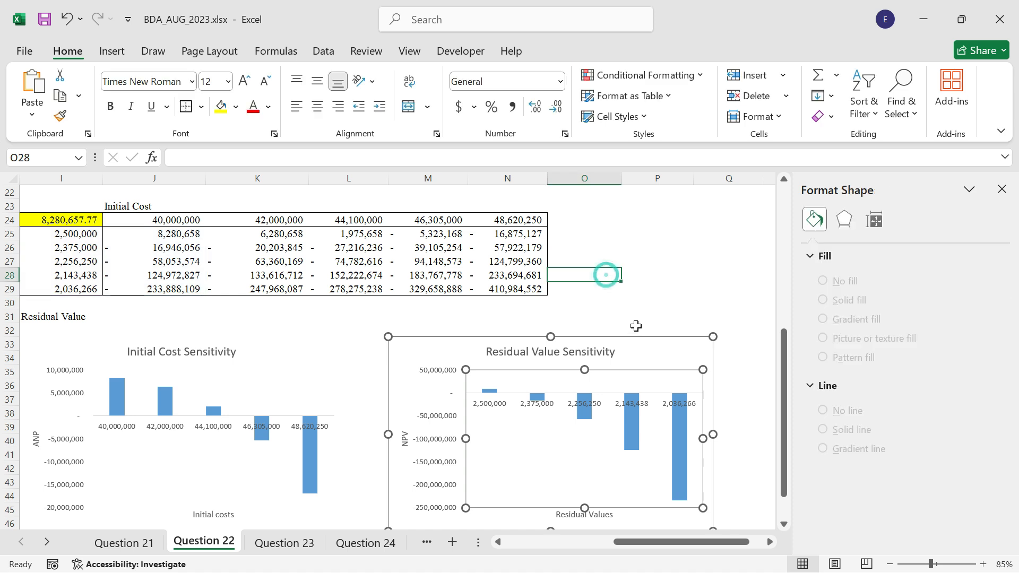
Format the chart area of the Residual Value Sensitivity chart with no fill and no border line.
click(715, 402)
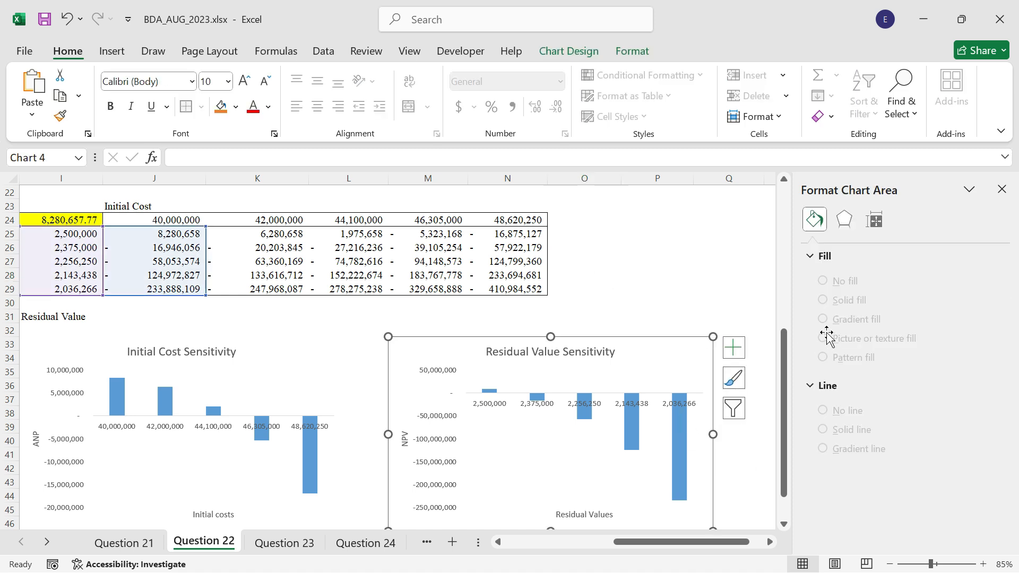
click(836, 319)
click(828, 468)
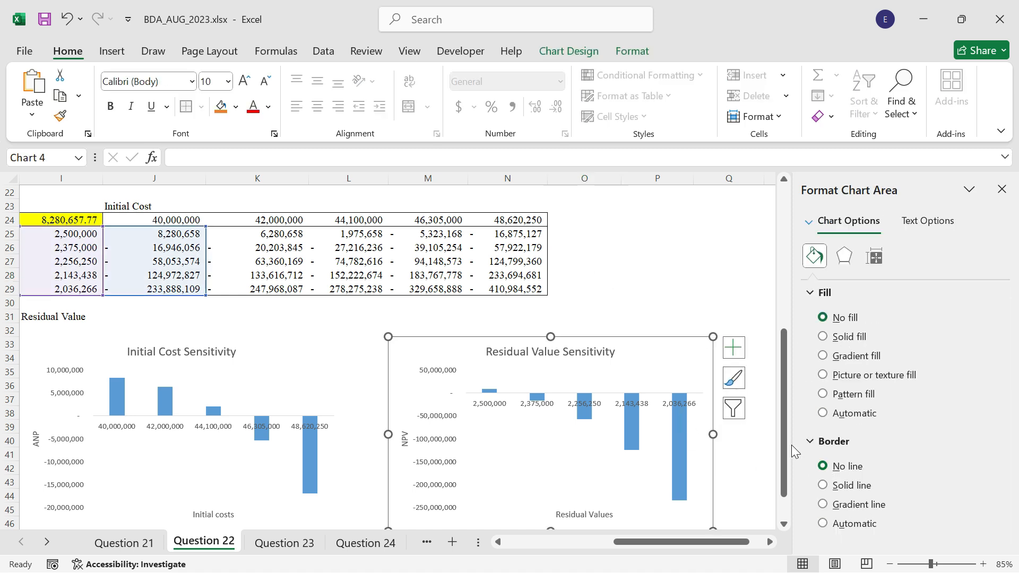
click(729, 263)
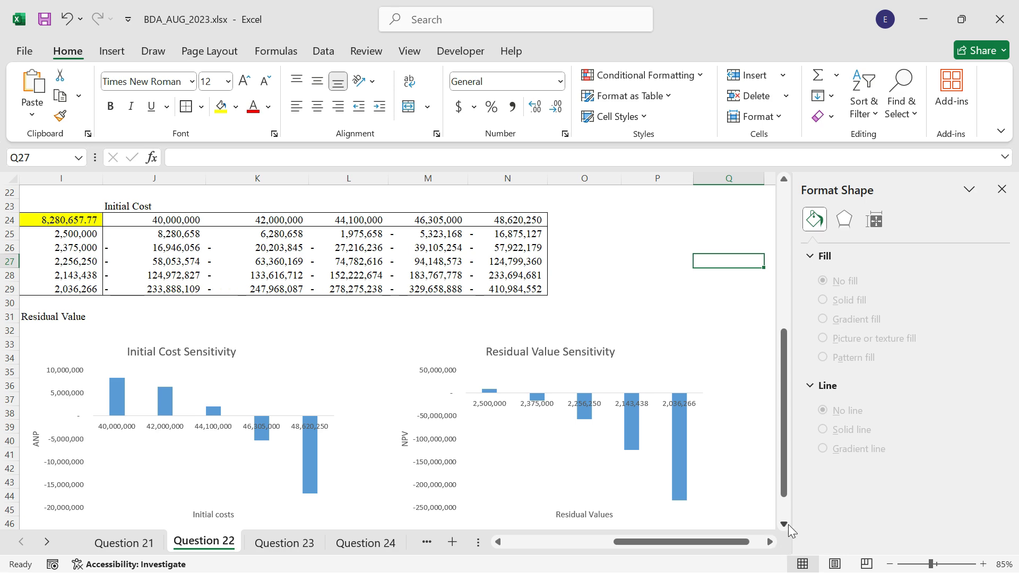
Review both sensitivity charts against the question's inputs and requirements to see which inputs still need analysis.
scroll(788, 524, down, 3)
scroll(788, 525, down, 2)
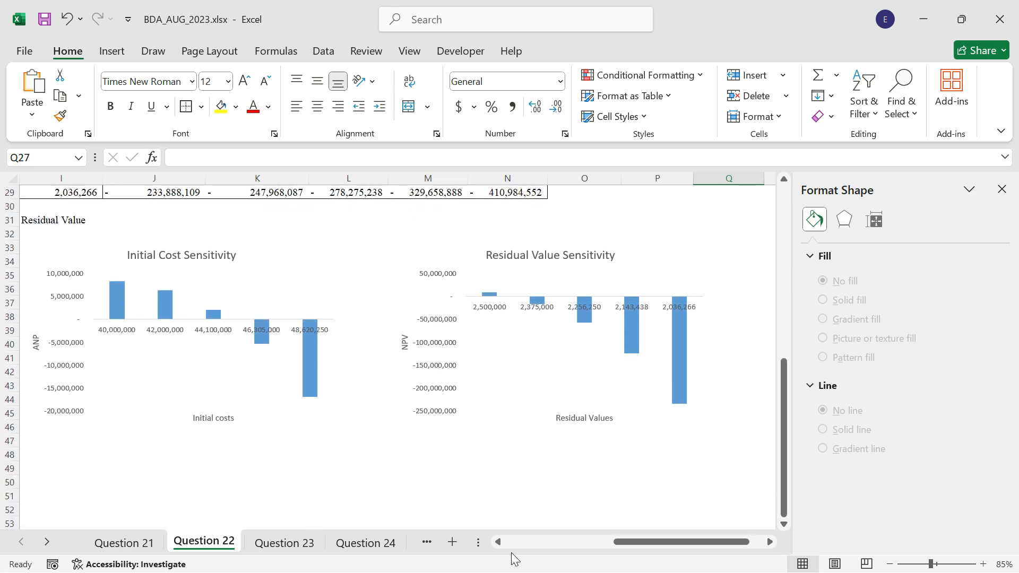
click(498, 542)
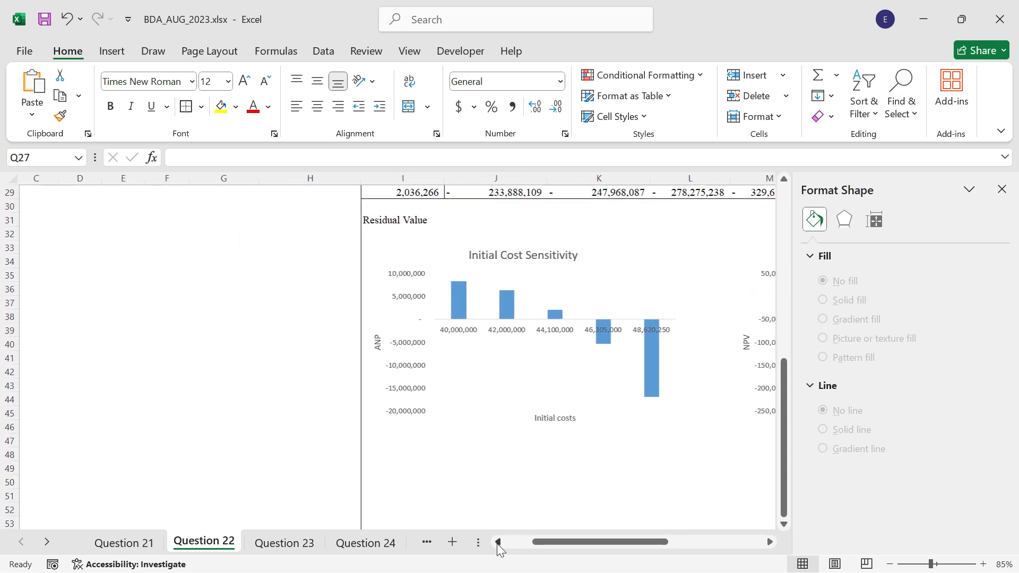
scroll(165, 386, up, 7)
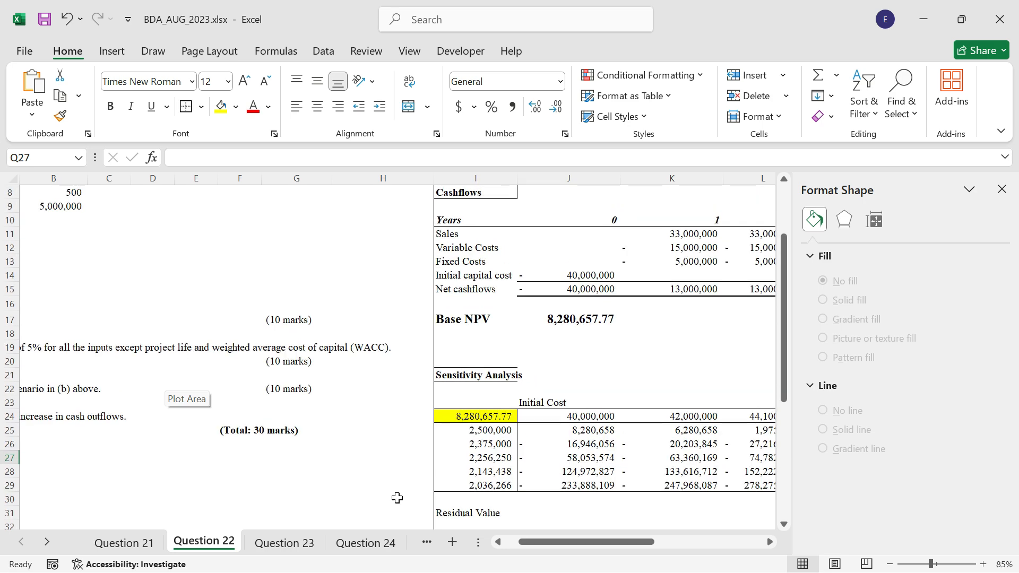
click(498, 542)
scroll(46, 245, up, 2)
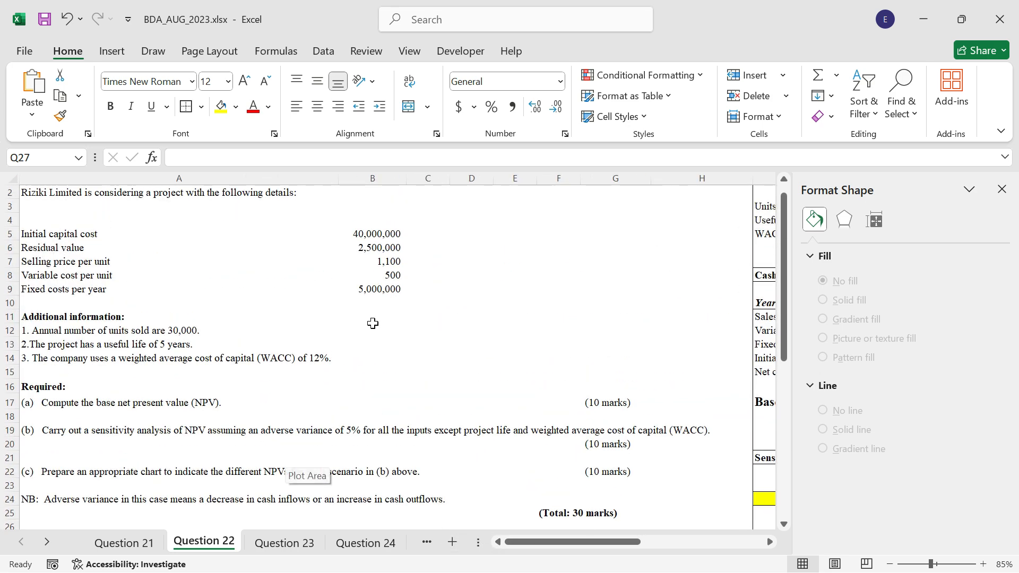
scroll(678, 389, down, 9)
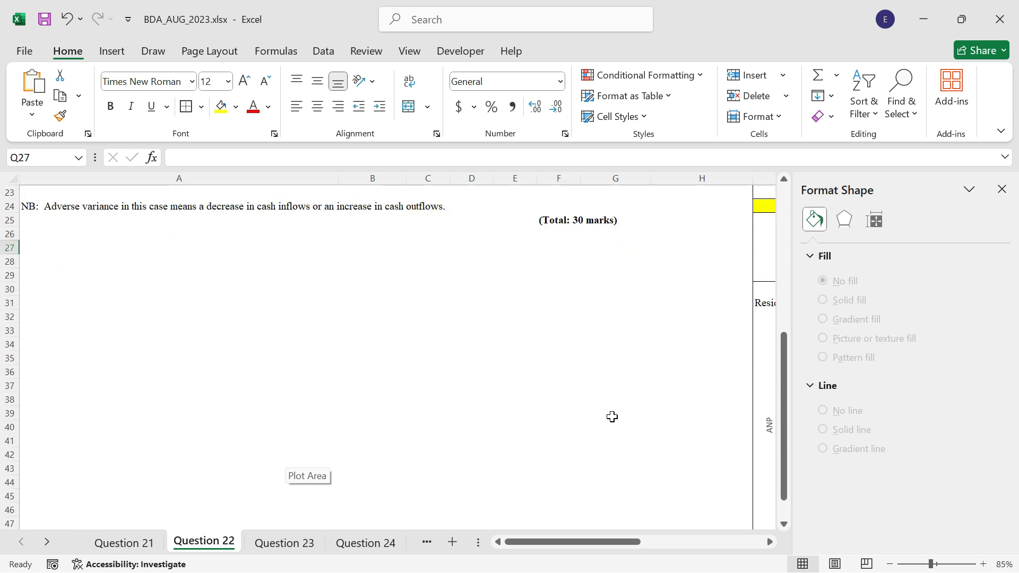
double_click(762, 542)
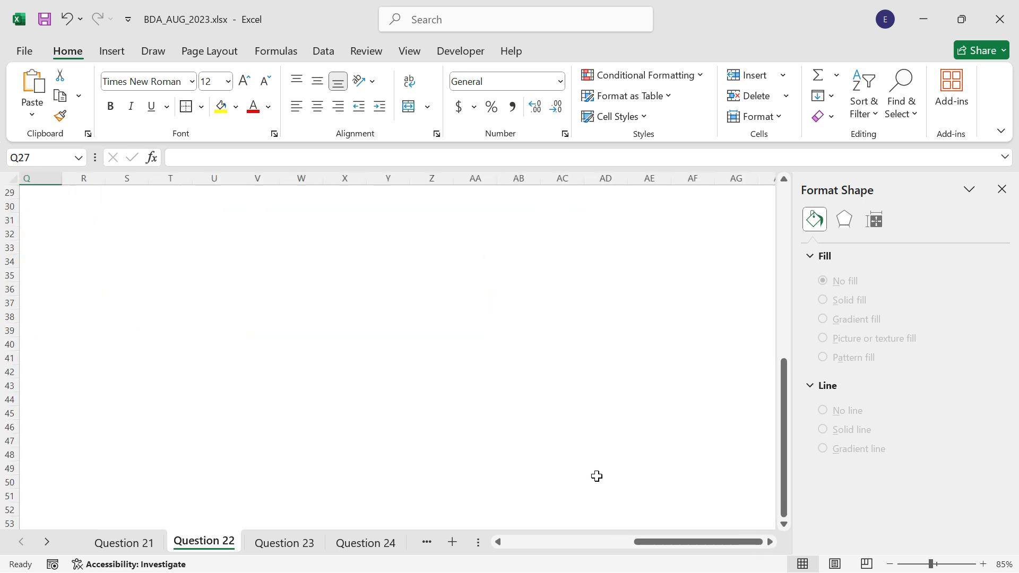
click(498, 541)
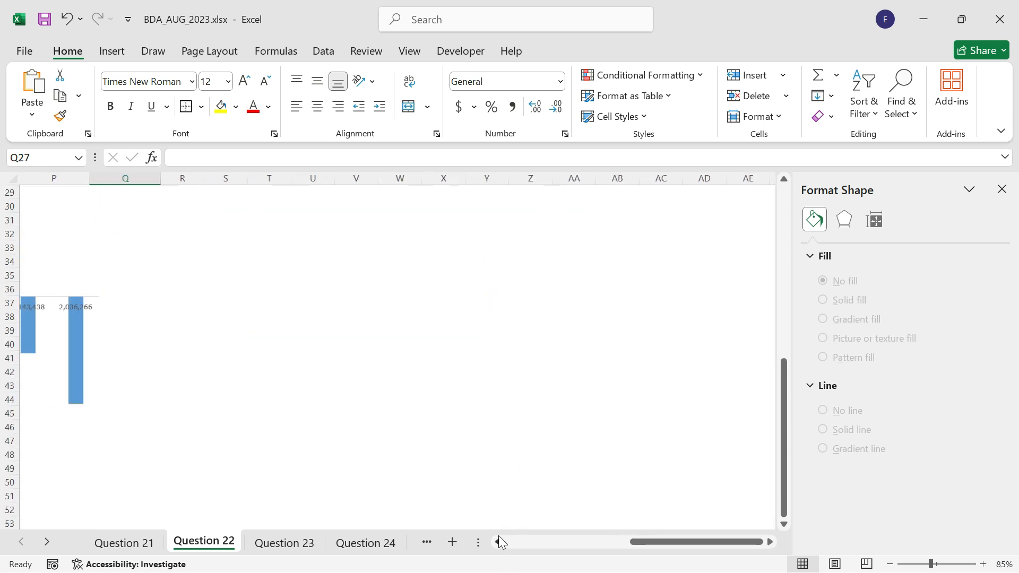
click(497, 542)
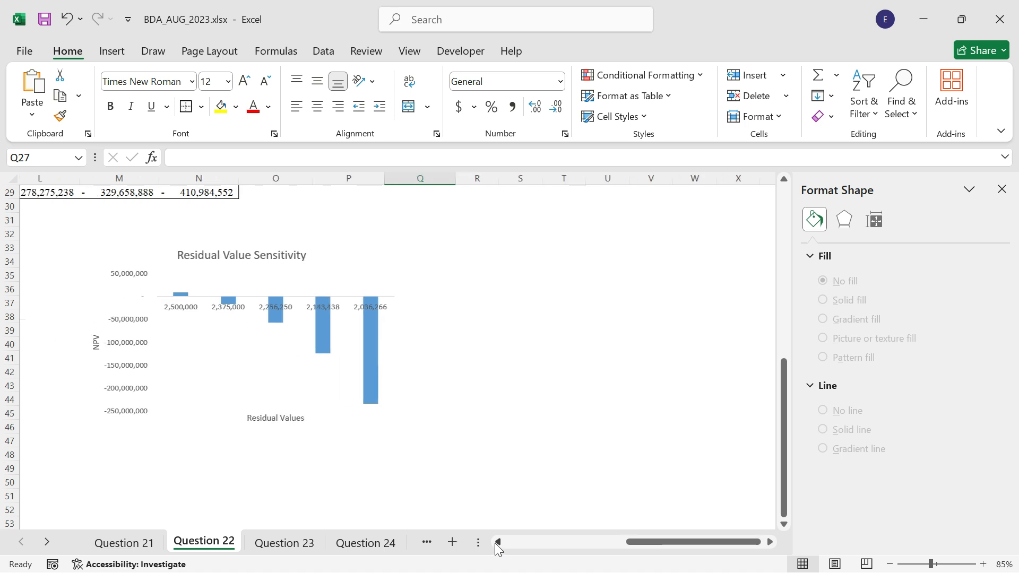
Link cell I50 below the charts to the base NPV in J17 as the corner of a second sensitivity table.
scroll(185, 386, down, 2)
click(116, 396)
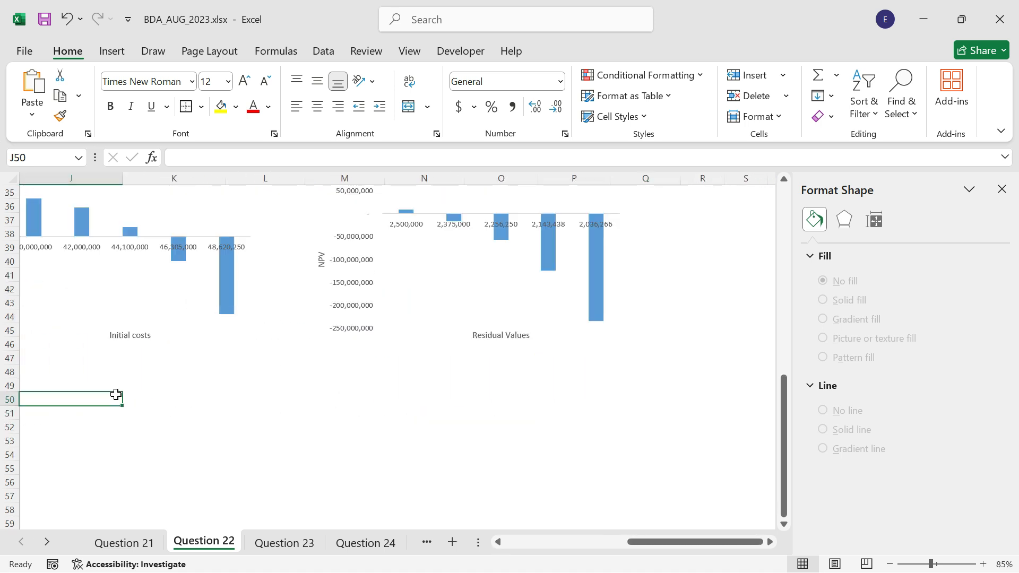
key(Left)
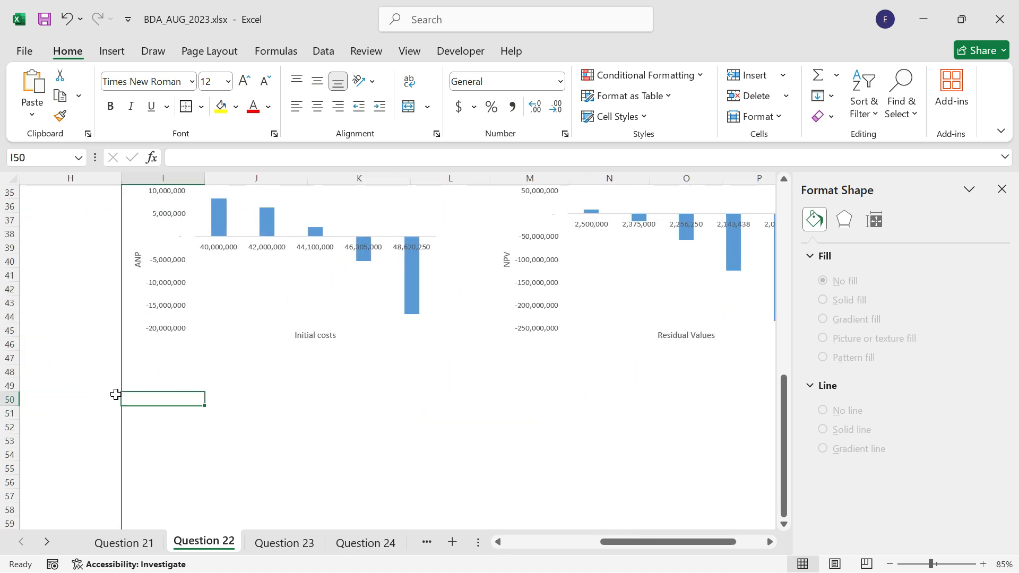
text(=)
scroll(435, 364, up, 7)
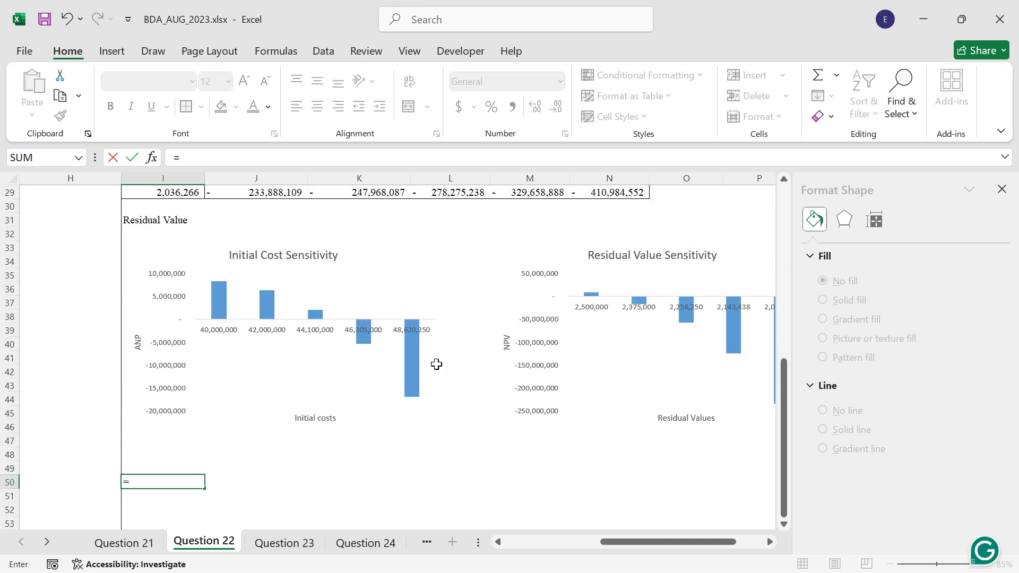
click(288, 244)
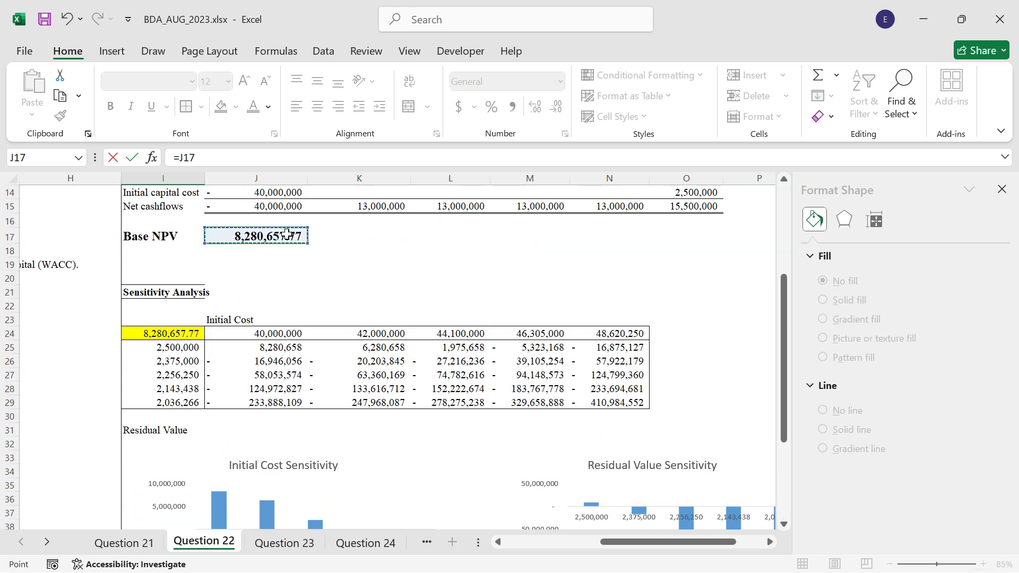
key(Return)
scroll(239, 415, down, 1)
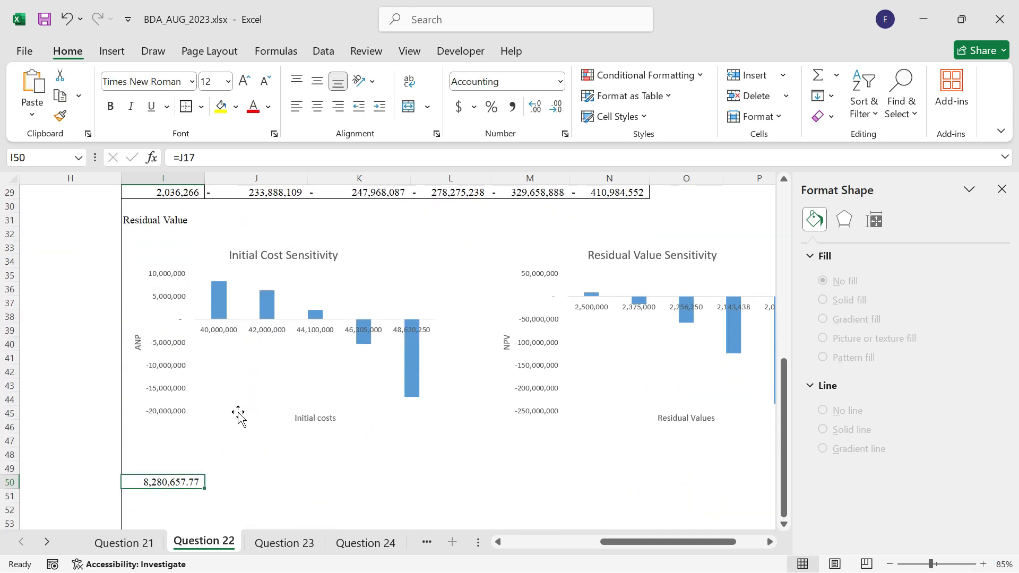
Enter the column heading Selling Price in cell J49 for the second sensitivity table.
click(226, 472)
text(S)
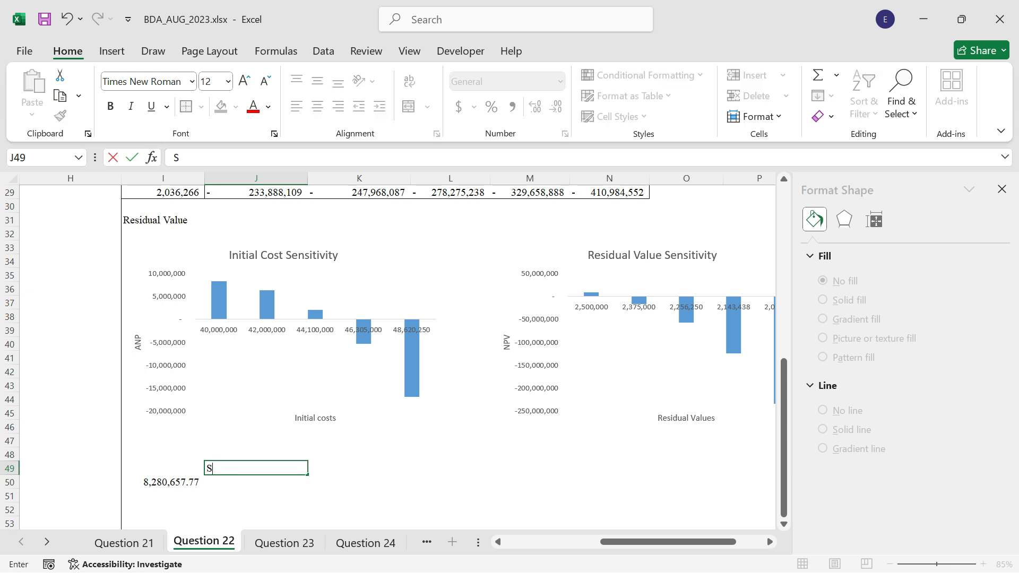
text(elling Pri)
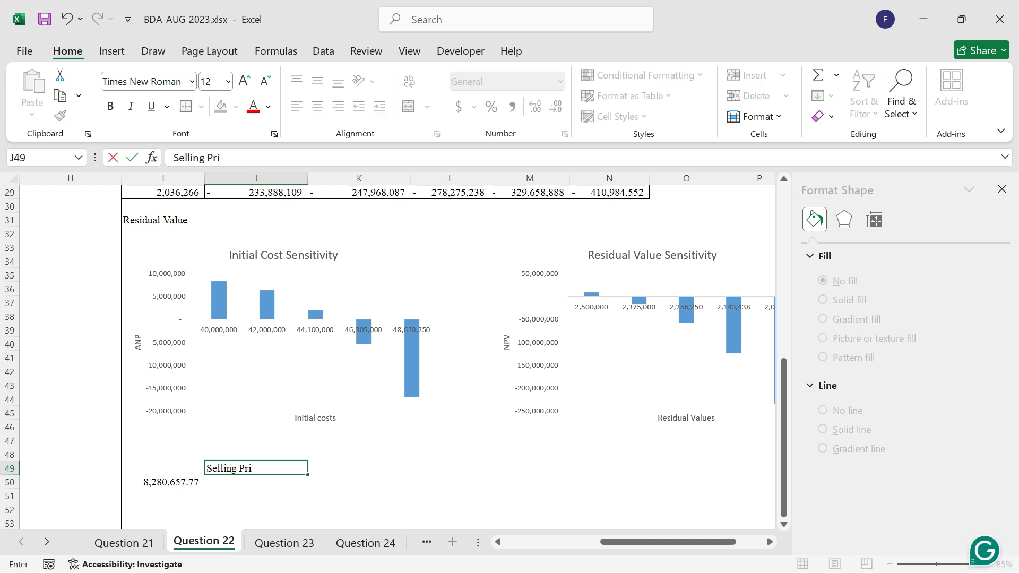
key(Return)
key(Return)
key(Return)
key(Return)
key(Return)
key(Return)
key(Return)
key(Return)
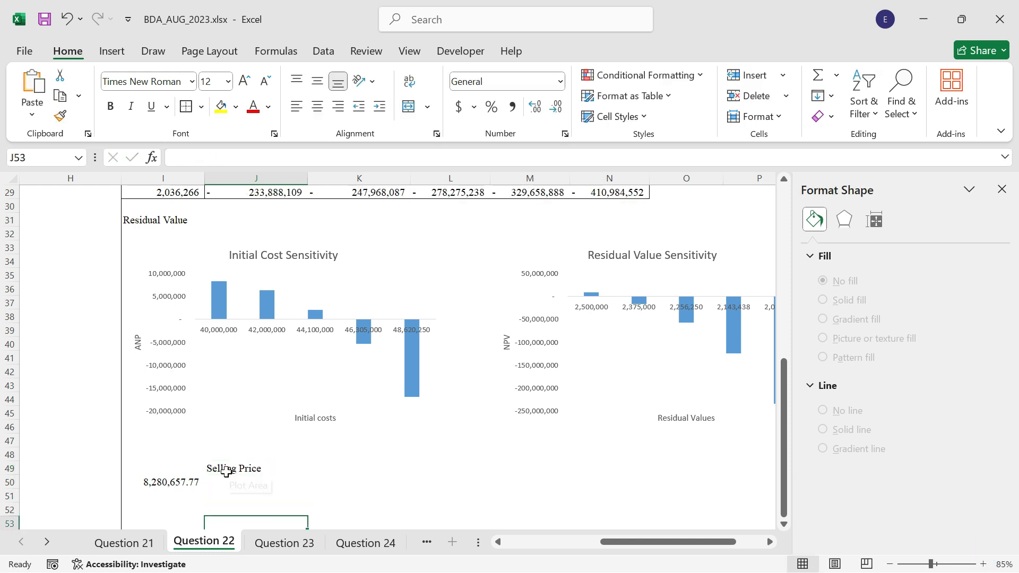
Enter the row heading Variable Cost in cell I58 for the second sensitivity table.
key(Return)
key(Left)
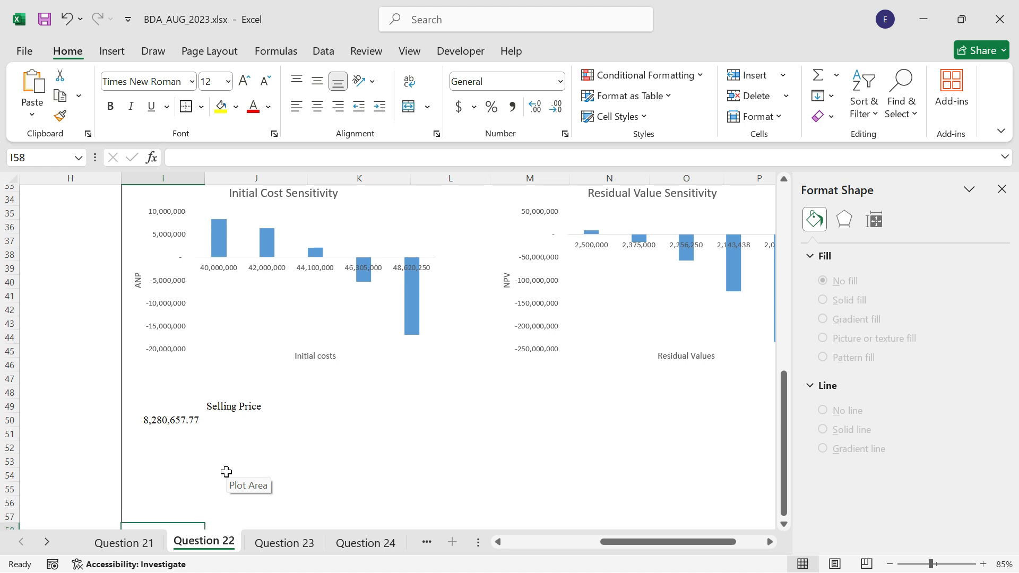
text(Variab)
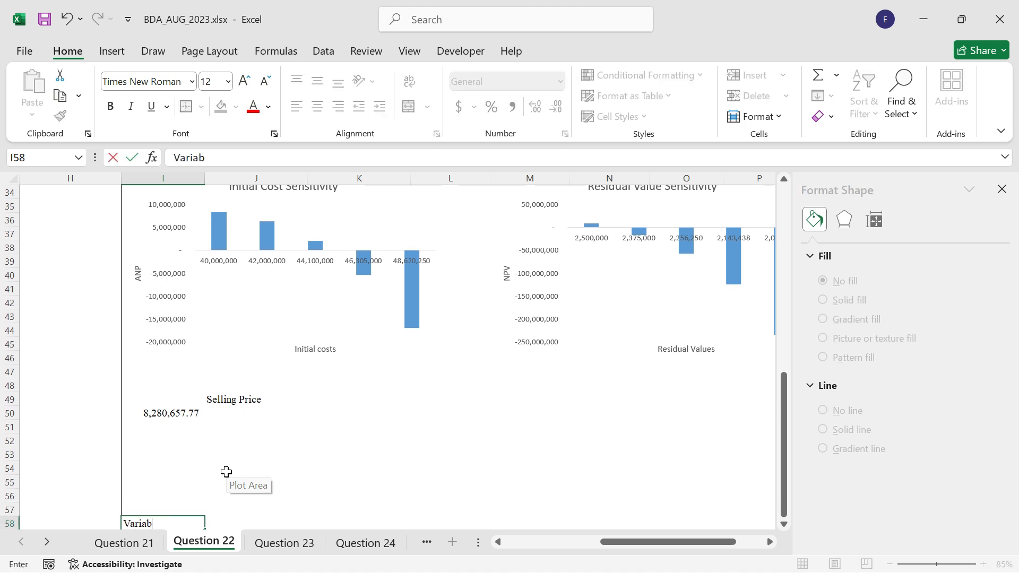
text(le Co )
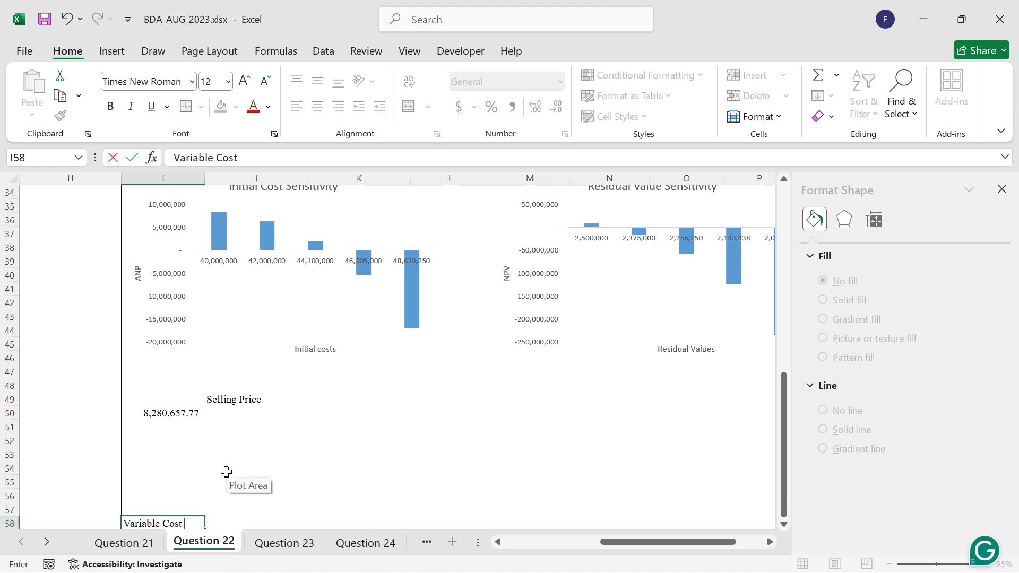
text(st)
key(Tab)
key(Up)
key(Up)
key(Up)
key(Up)
key(Up)
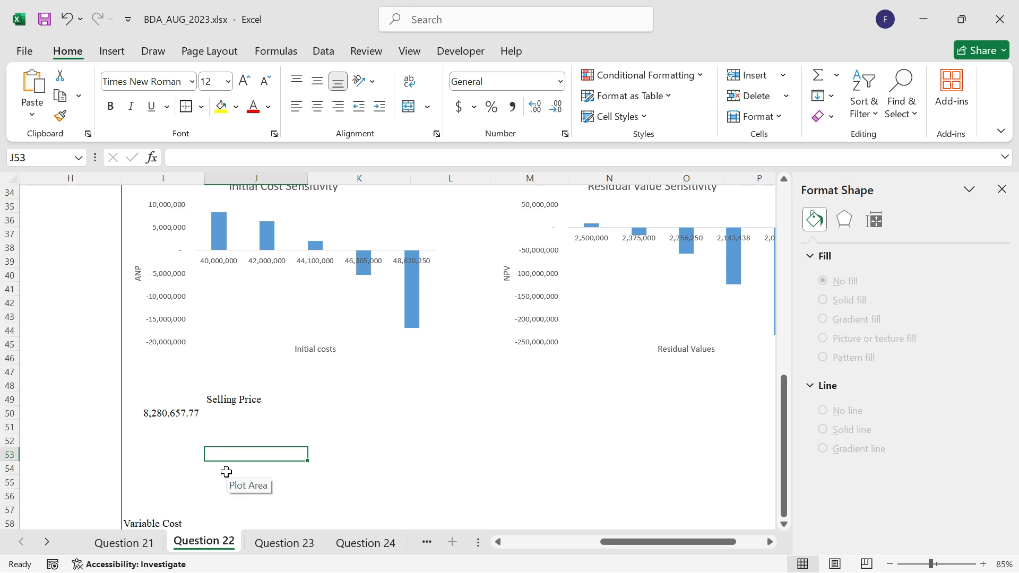
Link cell J50 under the Selling Price heading to the selling price per unit in B7.
key(Up)
key(Up)
key(Up)
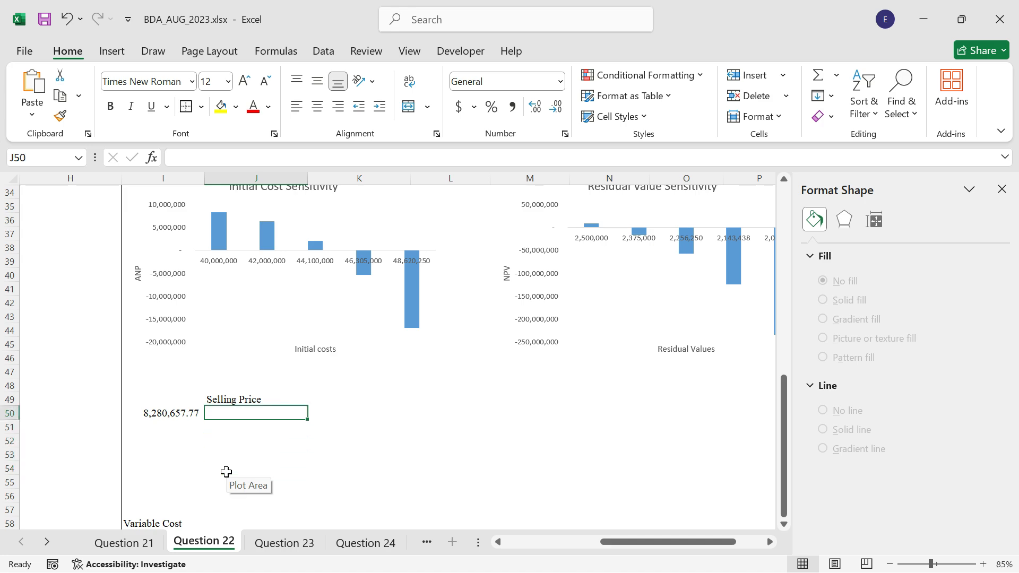
text(=)
scroll(45, 296, up, 6)
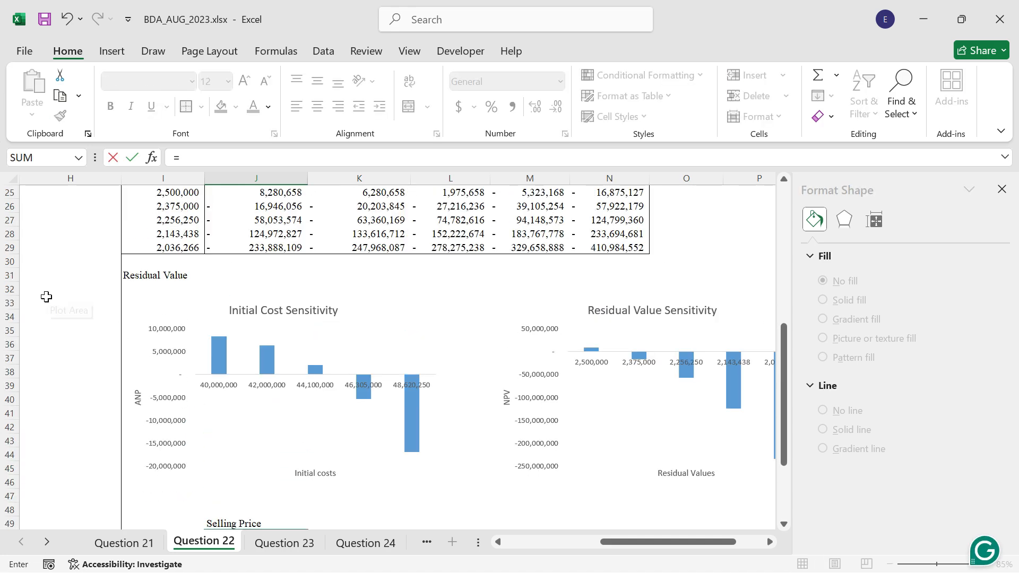
click(43, 212)
key(Left)
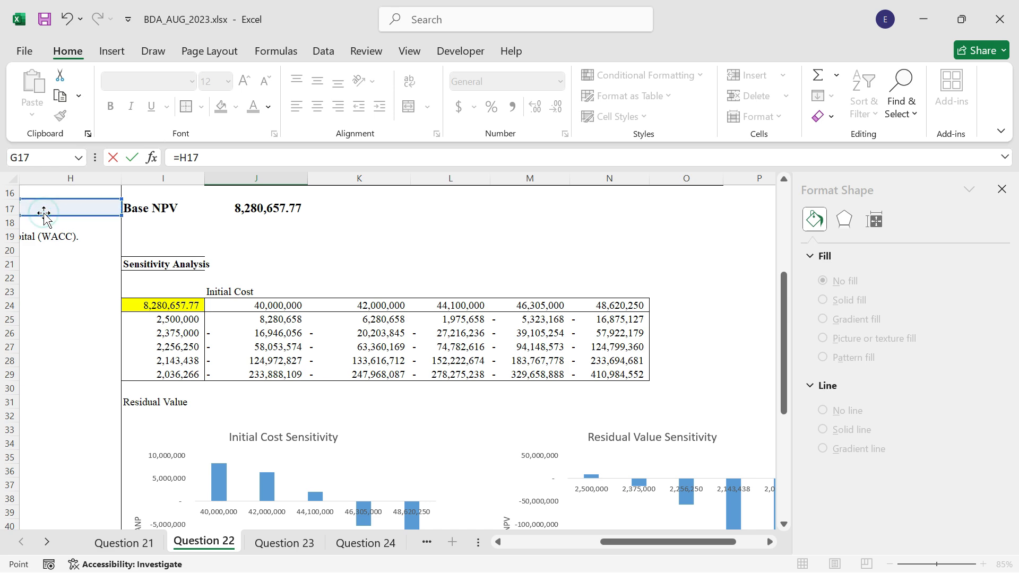
key(Up)
key(Left)
key(Left)
key(Left)
key(Left)
key(Left)
key(Left)
key(Left)
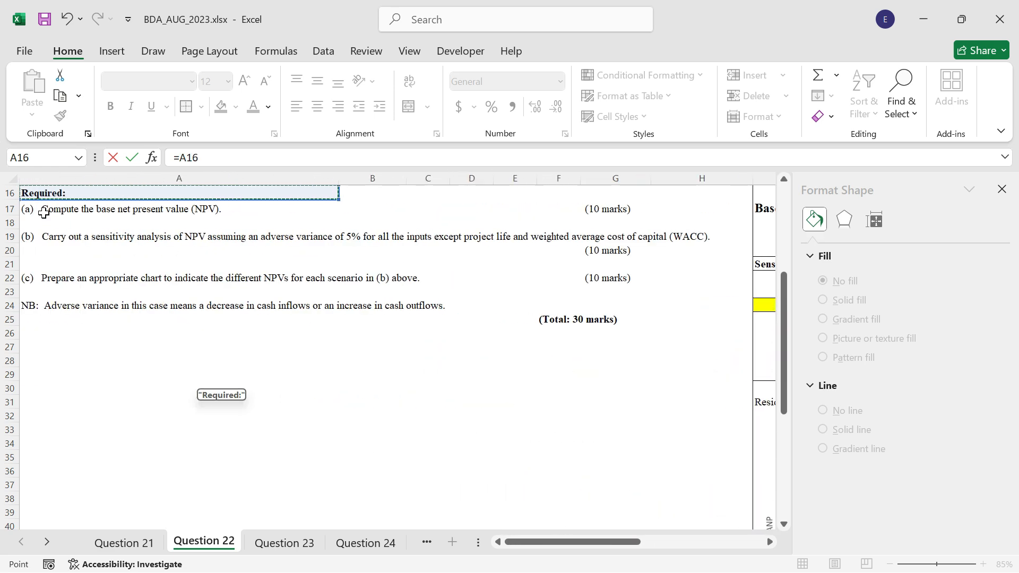
scroll(332, 264, up, 2)
scroll(332, 264, up, 2)
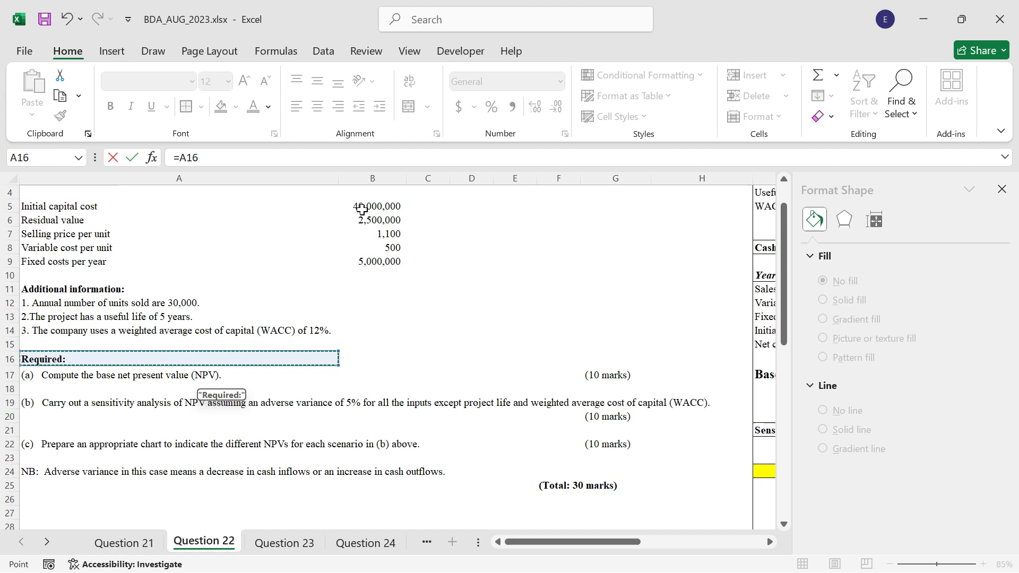
click(382, 232)
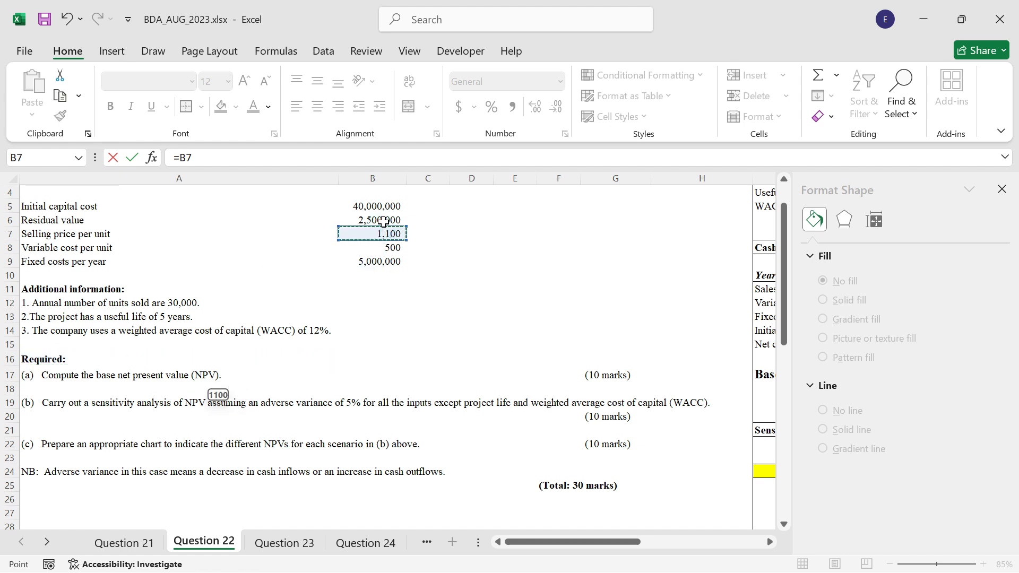
key(ctrl+Return)
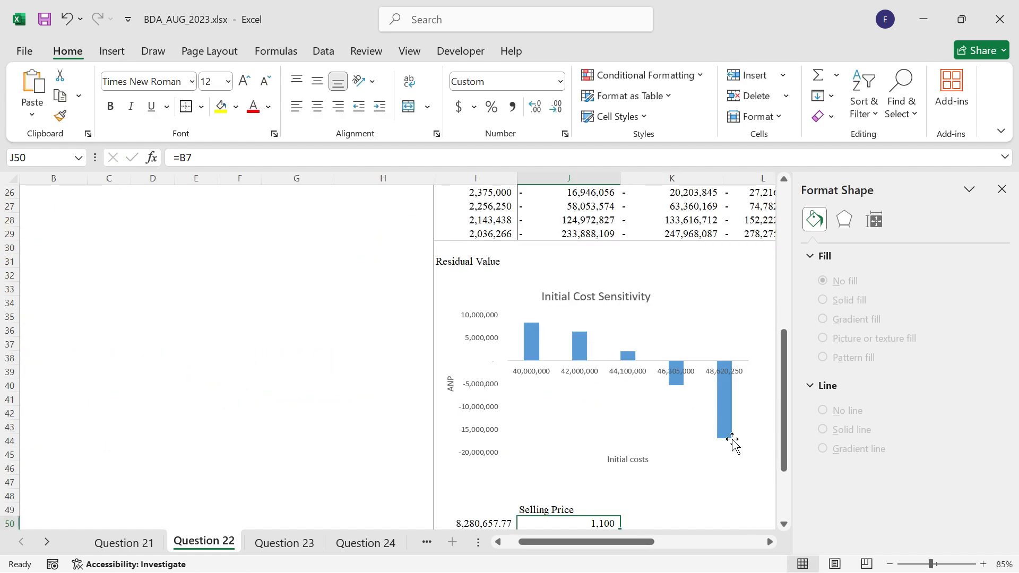
Begin a formula in cell K50 that references the selling price in J50.
scroll(676, 460, down, 2)
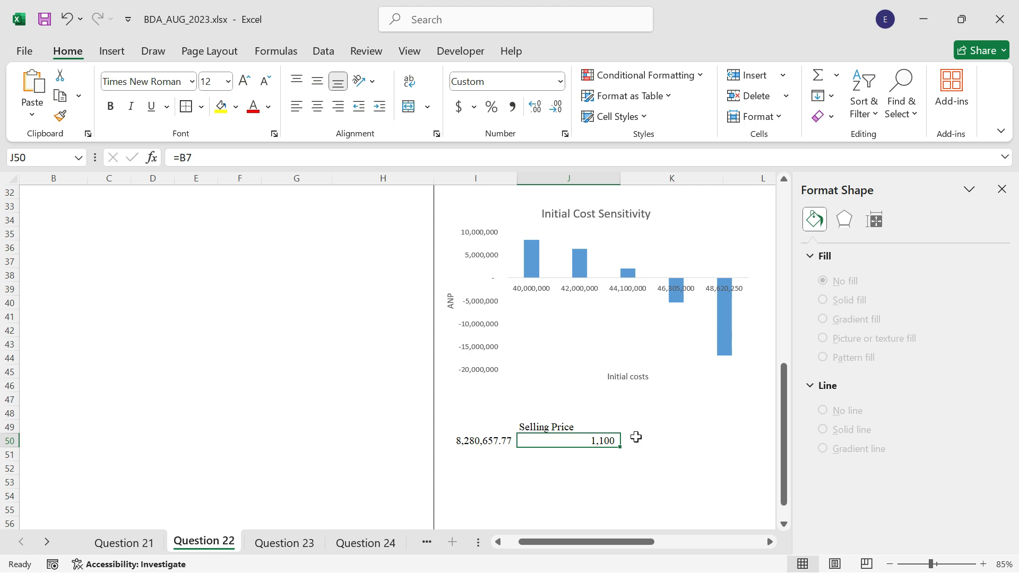
click(636, 437)
text(=)
key(Left)
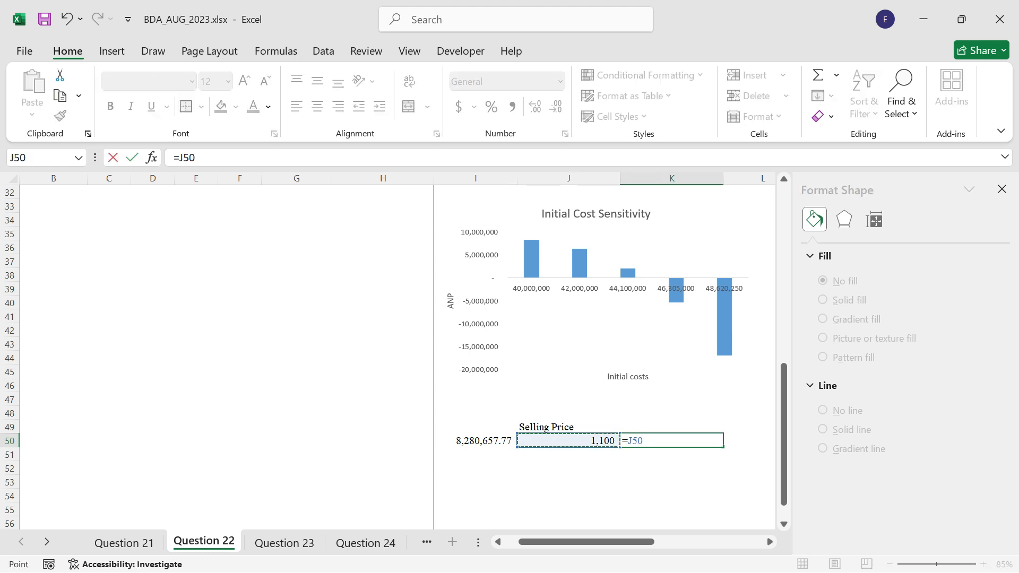
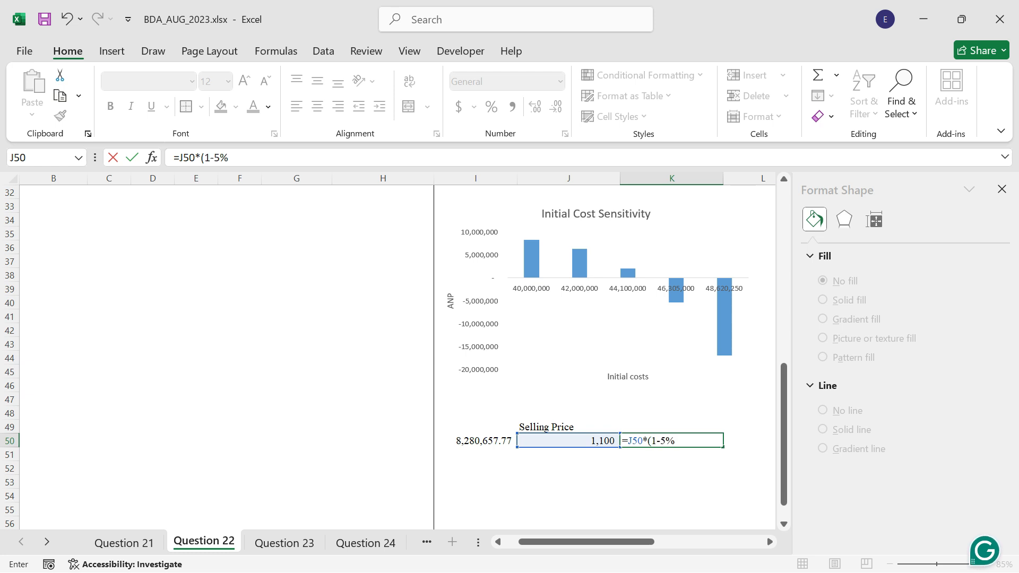
Complete the K50 formula as =J50*(1-5%) and fill it across to N50.
text(*(1-5%))
key(ctrl+Return)
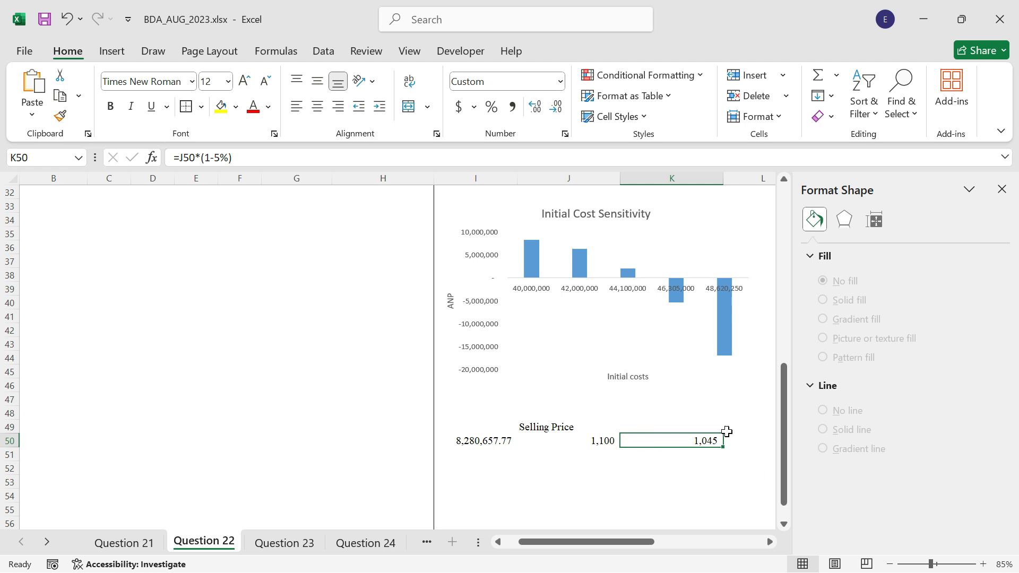
drag(723, 451, 648, 451)
Link cell I51, below the base NPV of the second sensitivity table, to the variable cost per unit in B8.
scroll(392, 371, down, 2)
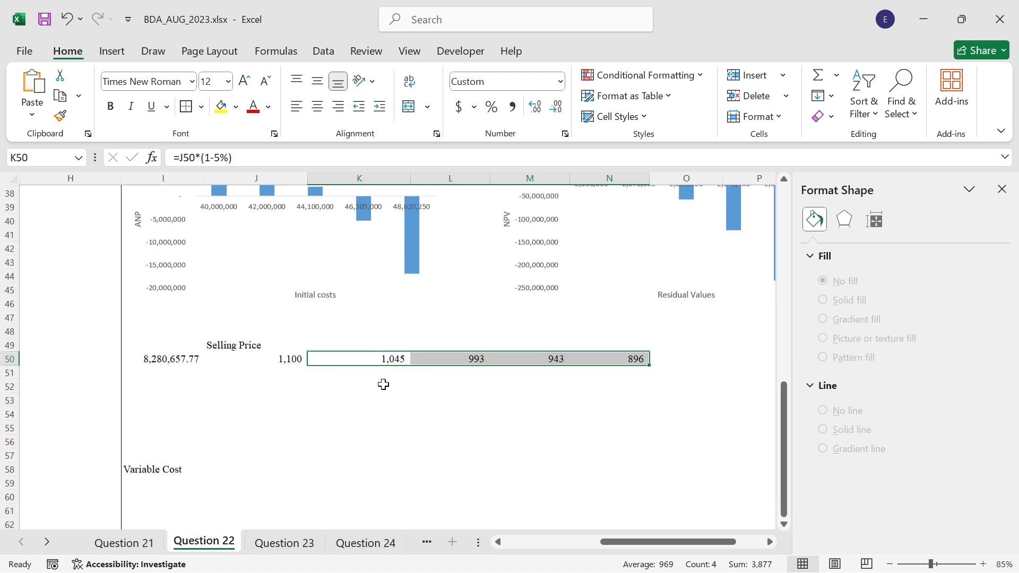
click(188, 373)
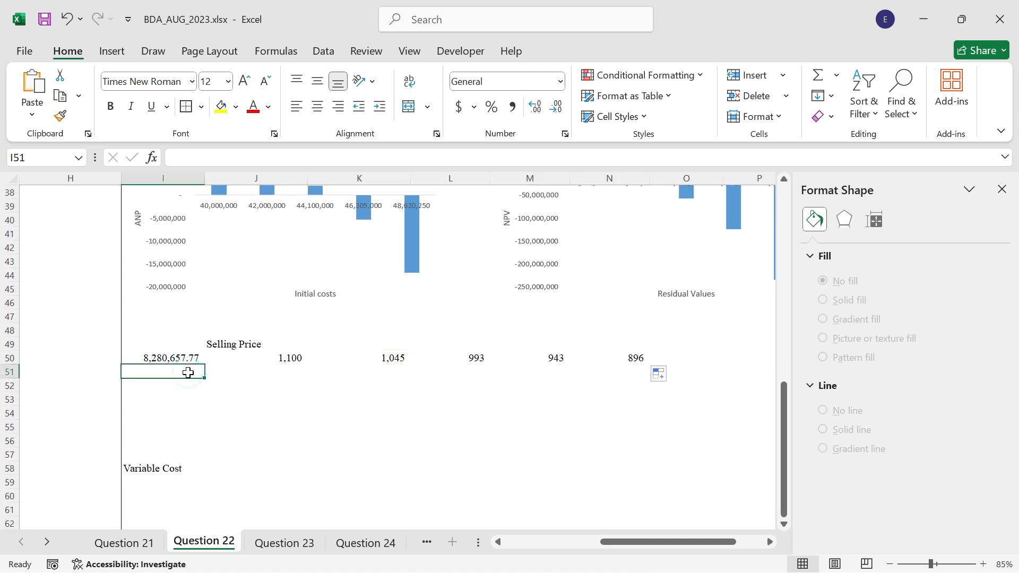
text(=)
key(Left)
key(Left)
key(Left)
key(Left)
key(Left)
key(Left)
key(Left)
key(Left)
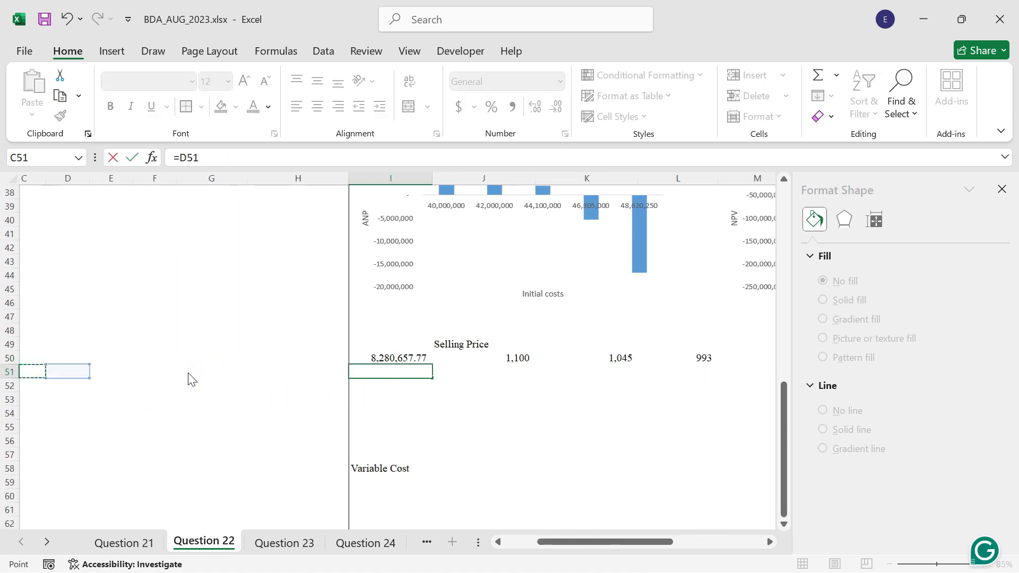
scroll(390, 305, up, 12)
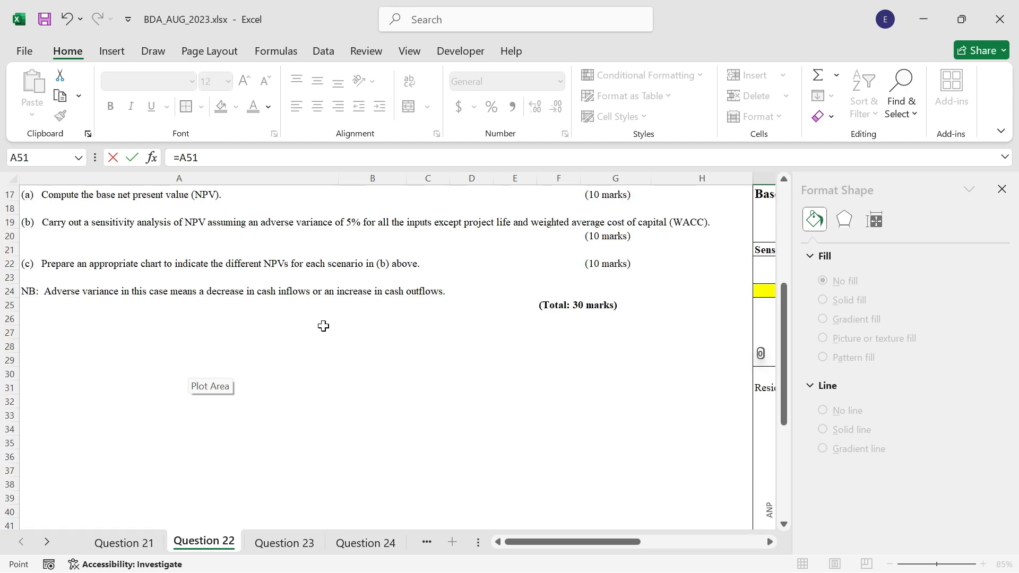
click(380, 274)
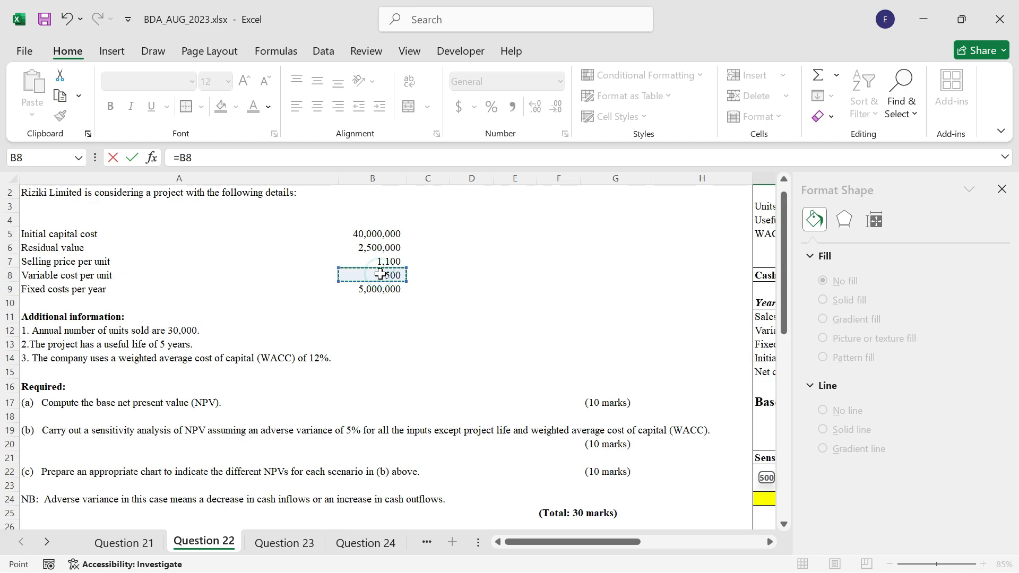
key(Return)
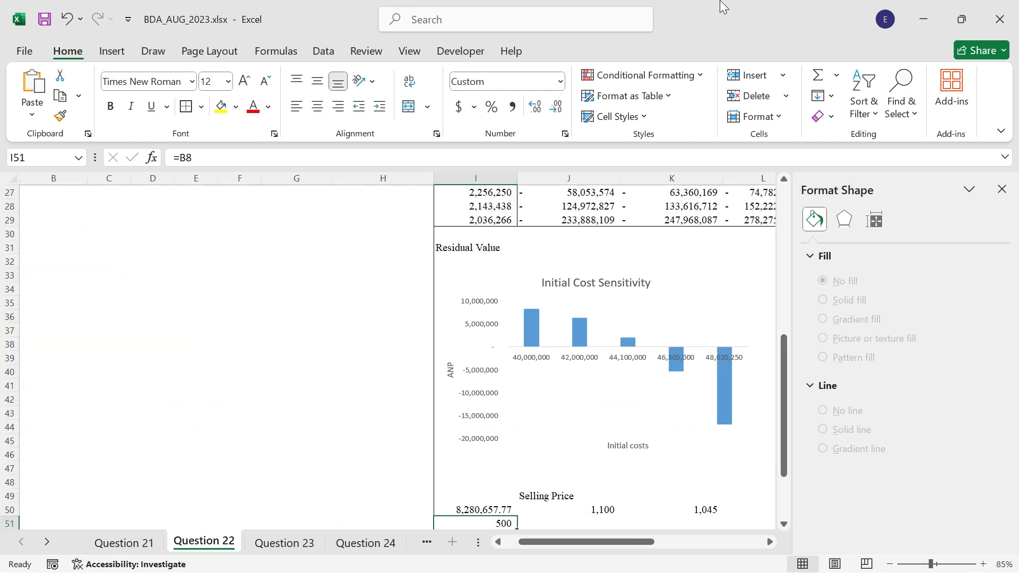
Enter =I51*(1+5%) in I52 and fill it down through I55, leaving I56 empty.
scroll(668, 317, down, 3)
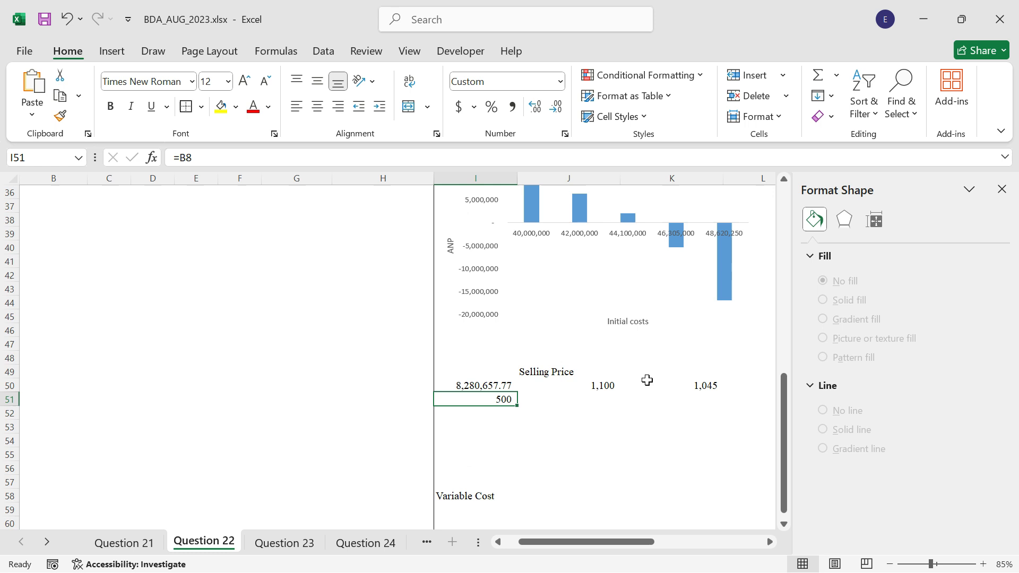
click(495, 412)
text(=)
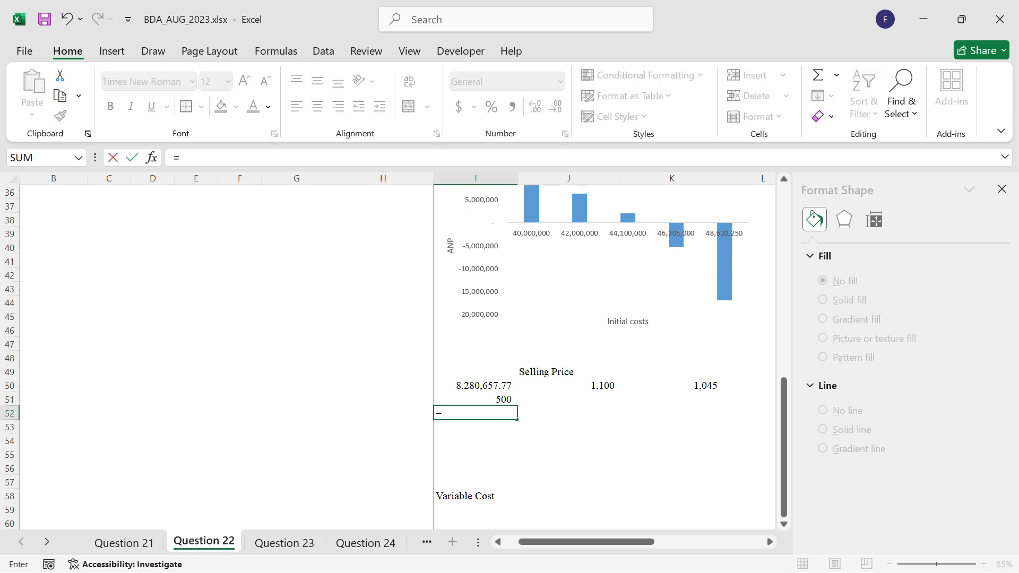
key(Up)
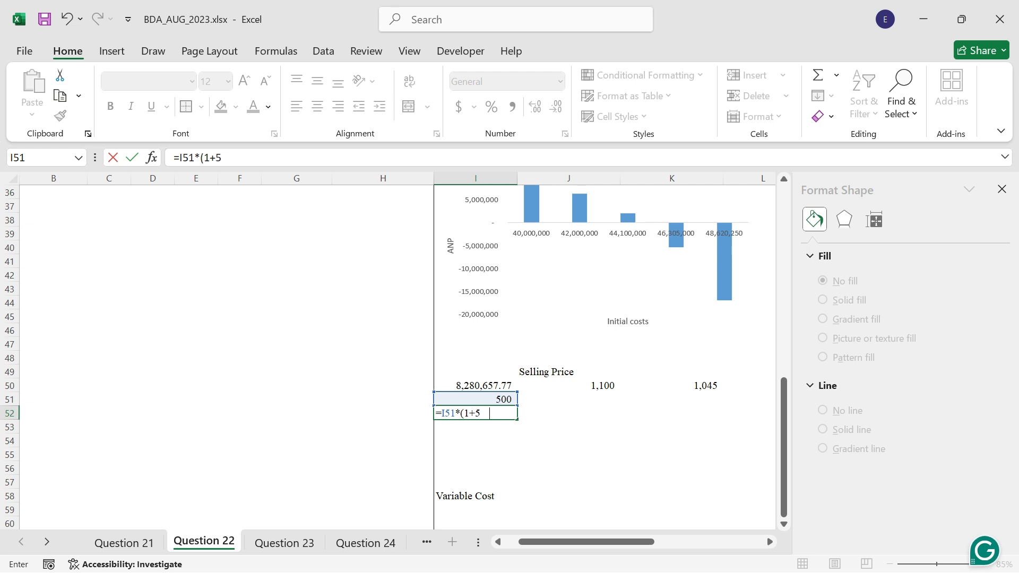
key(ctrl+Return)
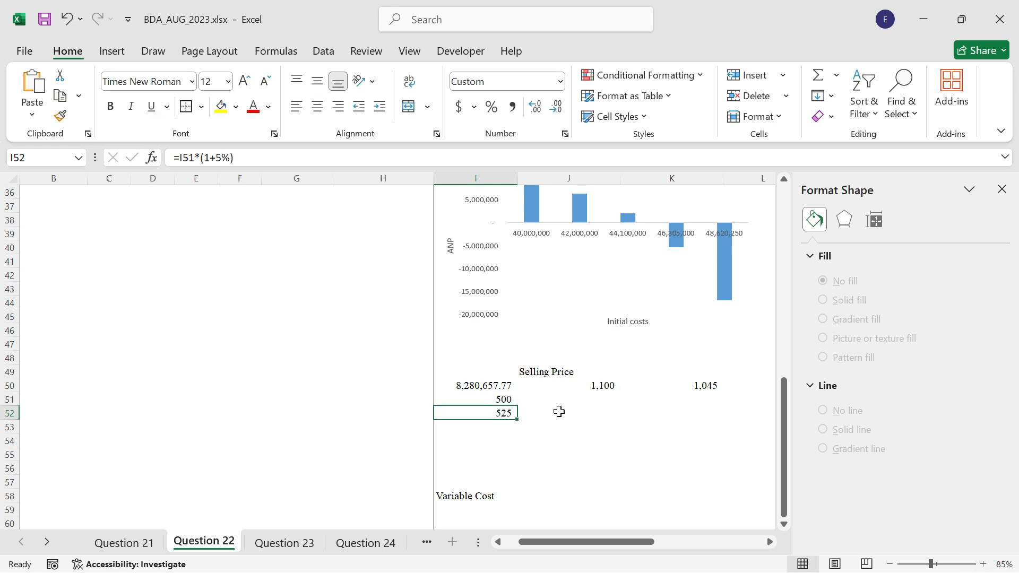
drag(518, 420, 514, 469)
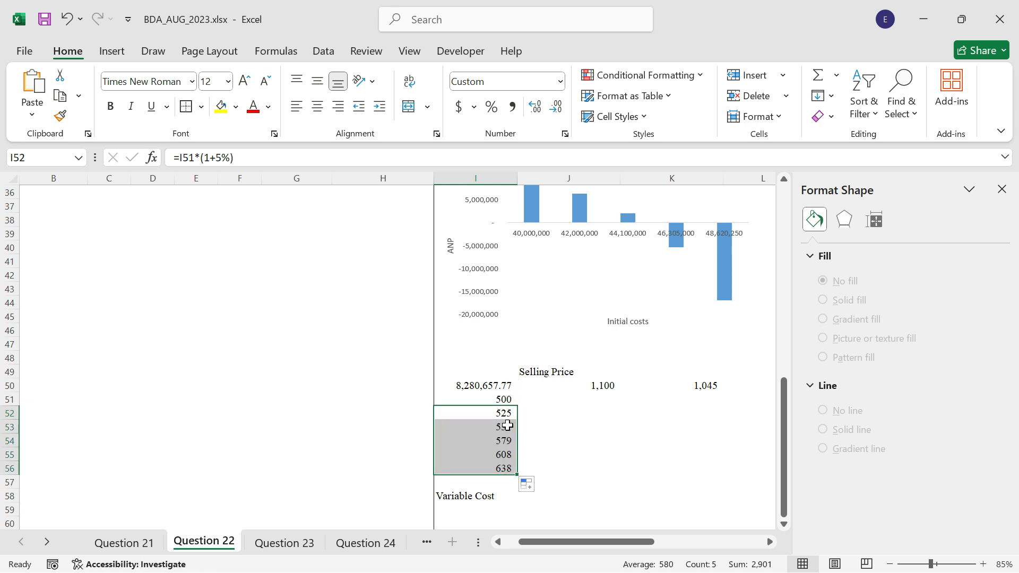
click(512, 470)
key(Delete)
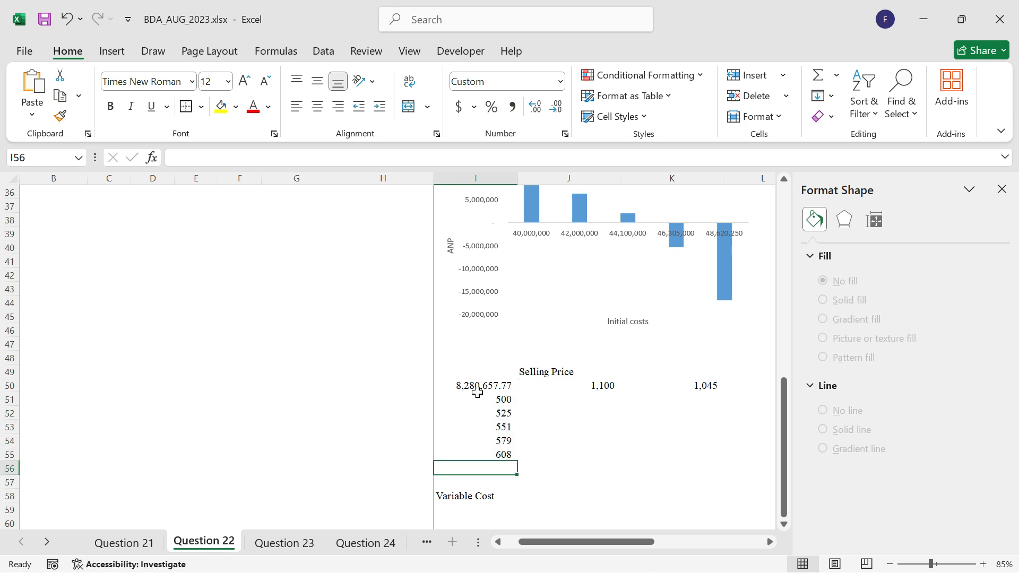
Copy the formatting of the first sensitivity table in I24:N29 onto the second table in I50:N55.
scroll(561, 376, up, 5)
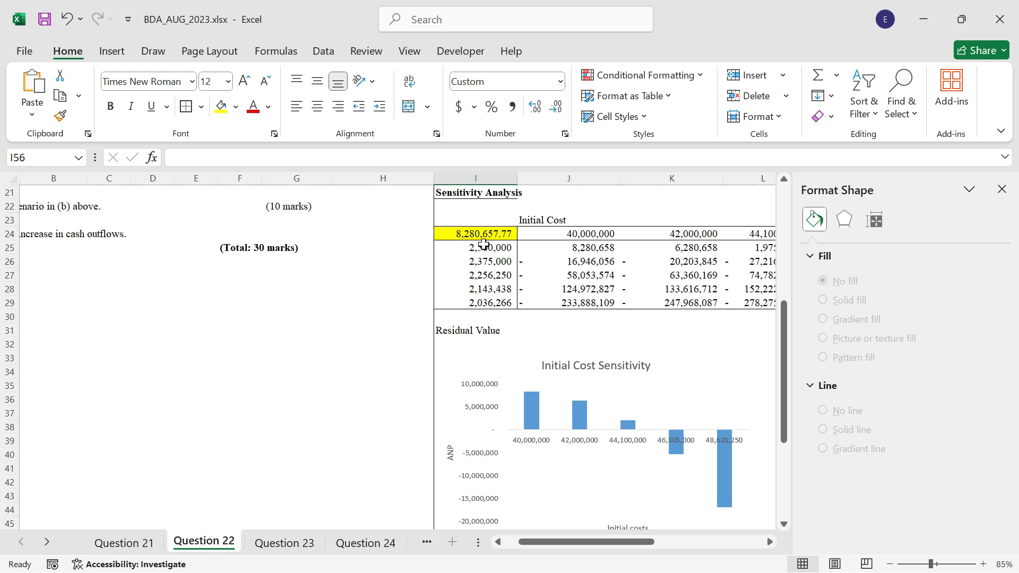
drag(484, 237, 635, 302)
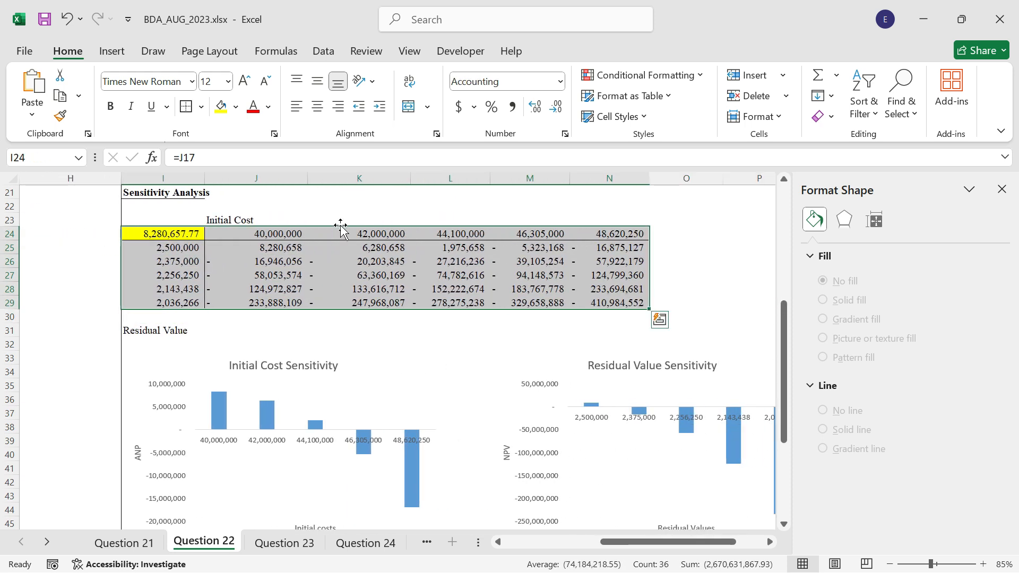
click(63, 121)
scroll(291, 361, down, 5)
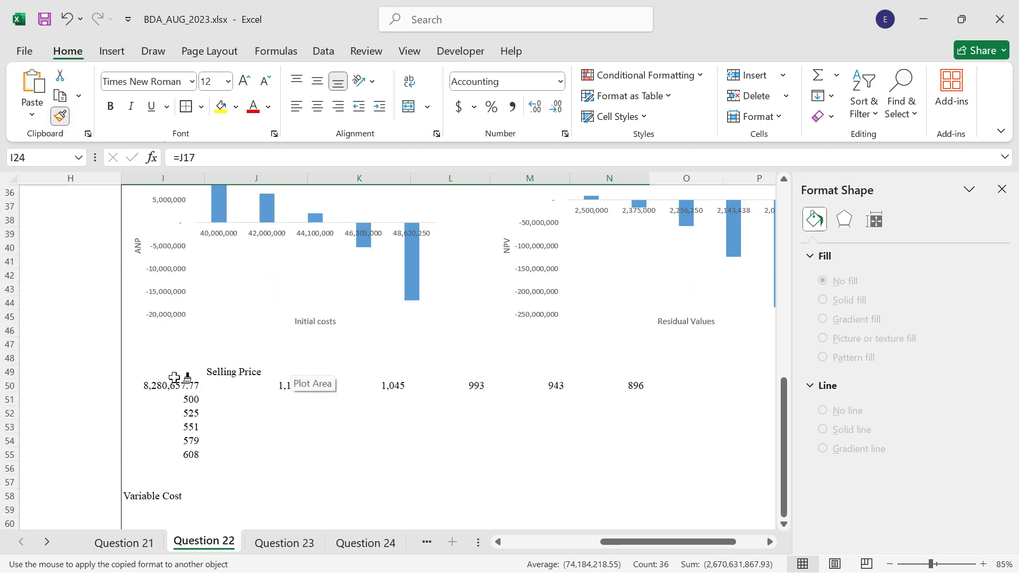
click(171, 386)
click(428, 431)
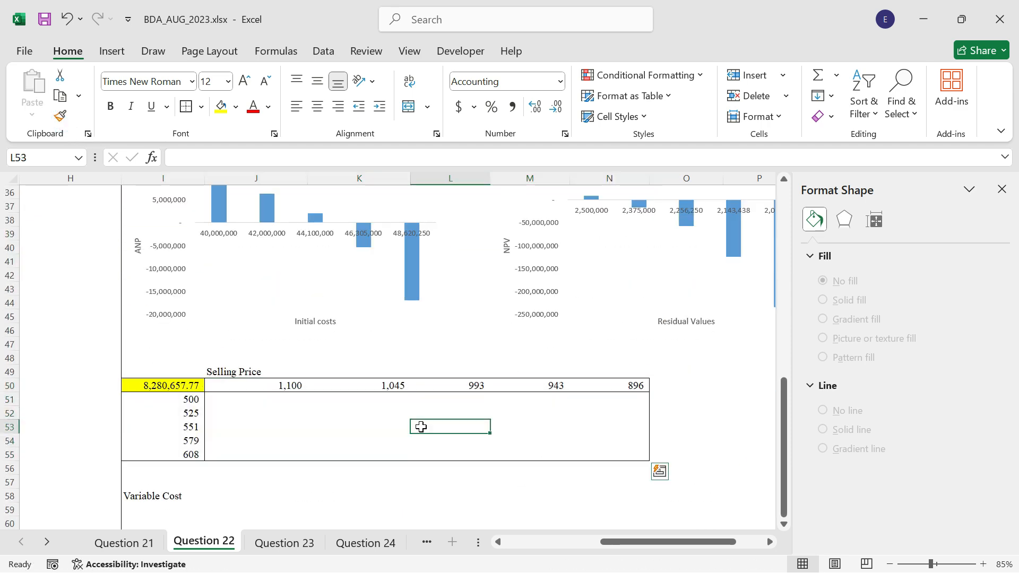
Create a what-if data table on I50:N55 with selling price B7 as row input cell and variable cost B8 as column input cell.
drag(158, 386, 586, 437)
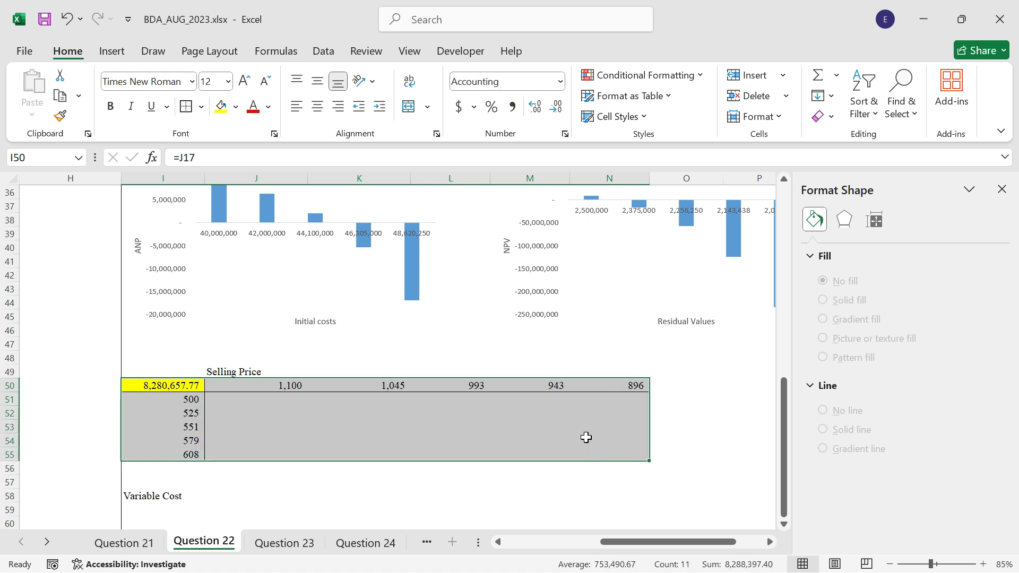
click(322, 51)
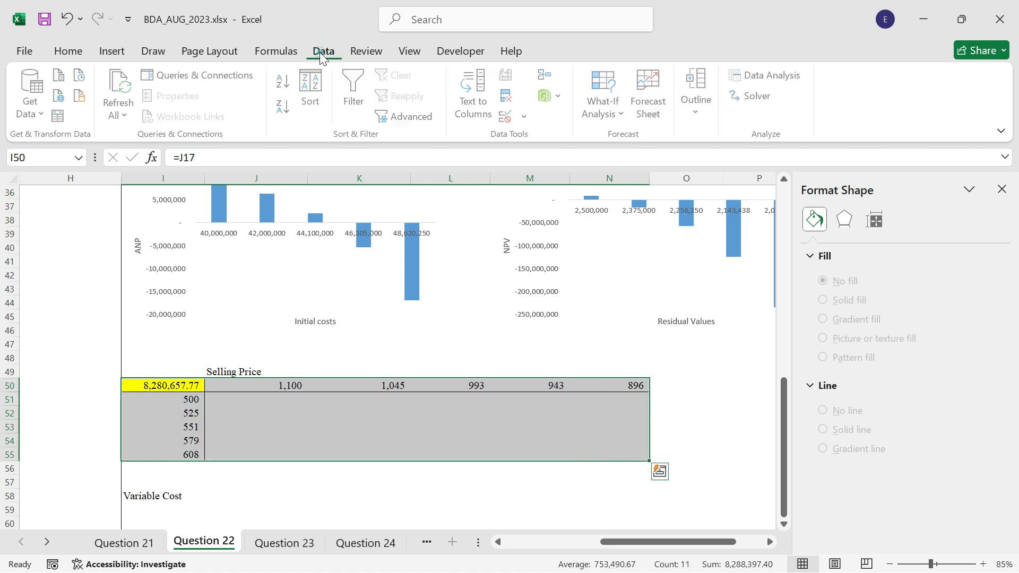
click(608, 118)
click(613, 194)
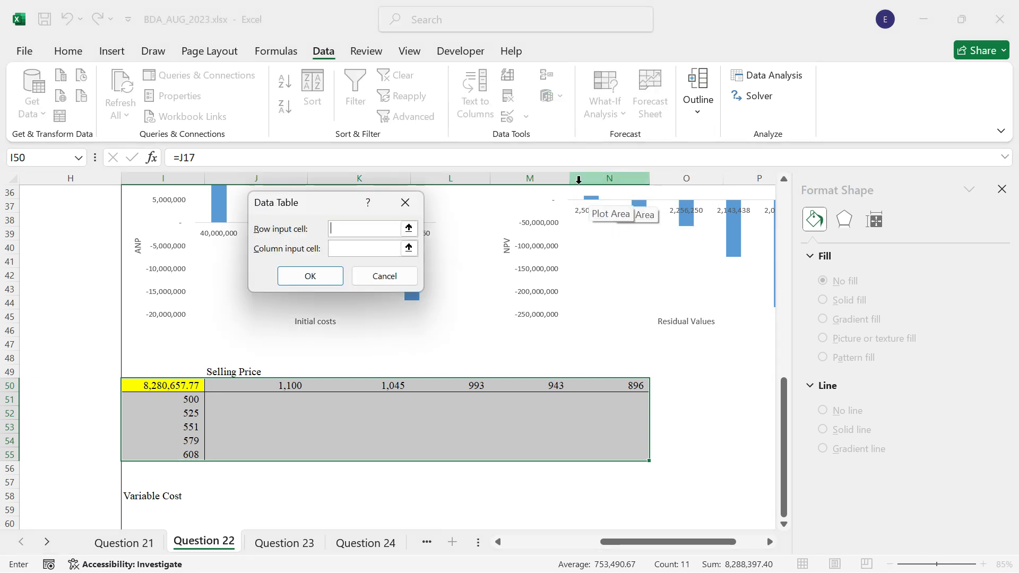
click(499, 547)
scroll(191, 404, up, 4)
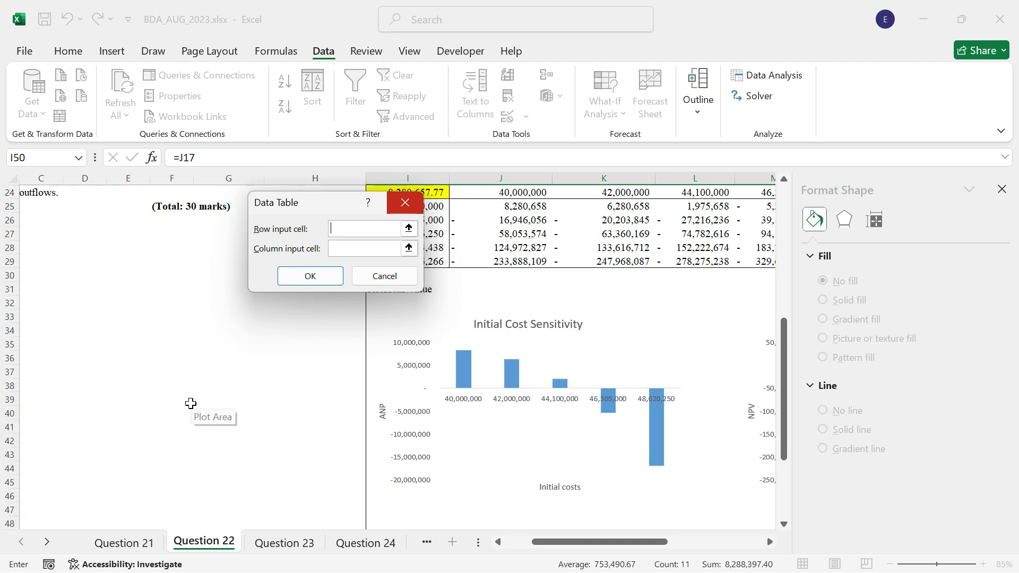
scroll(192, 404, up, 8)
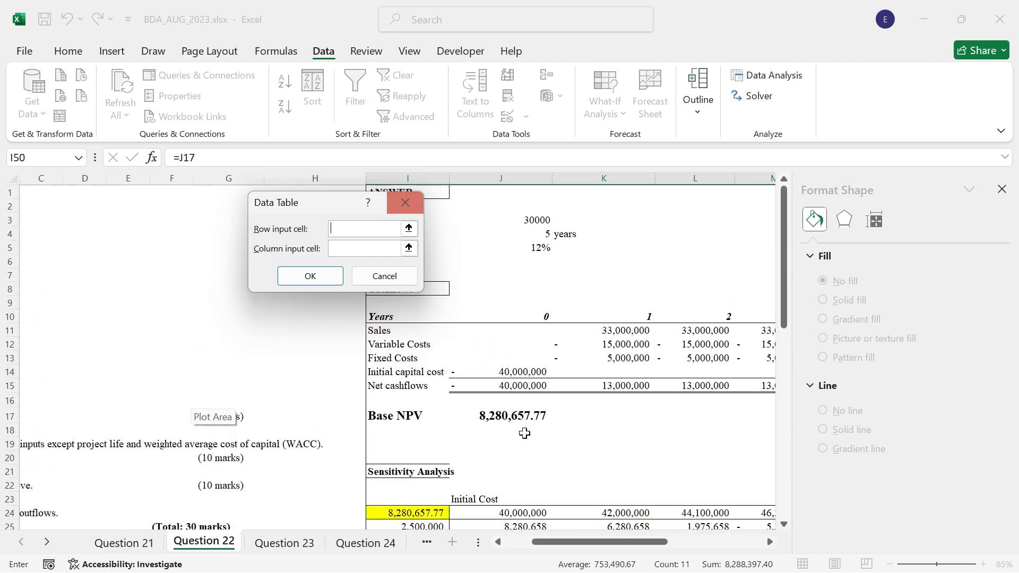
click(508, 542)
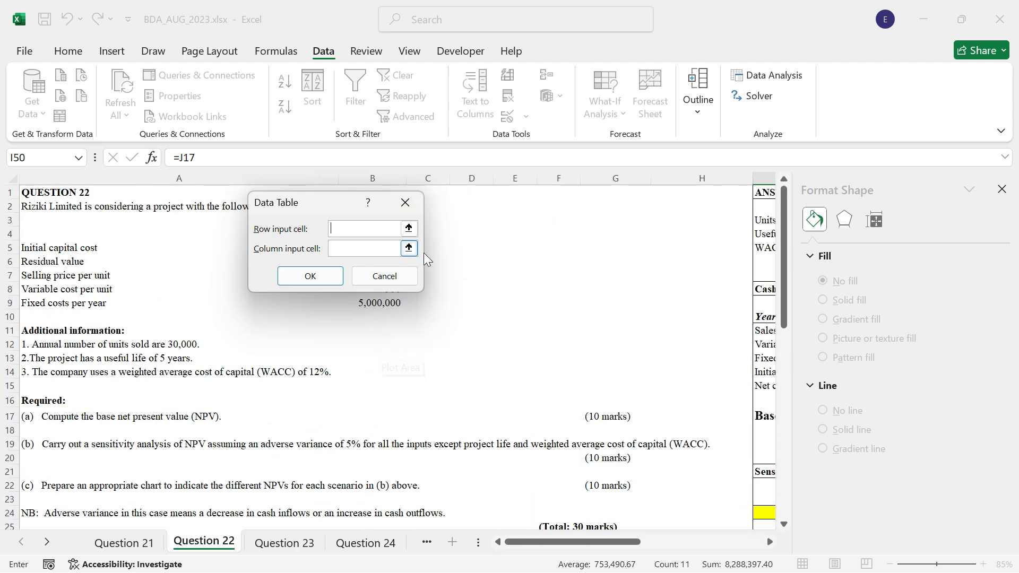
drag(313, 206, 612, 221)
click(390, 275)
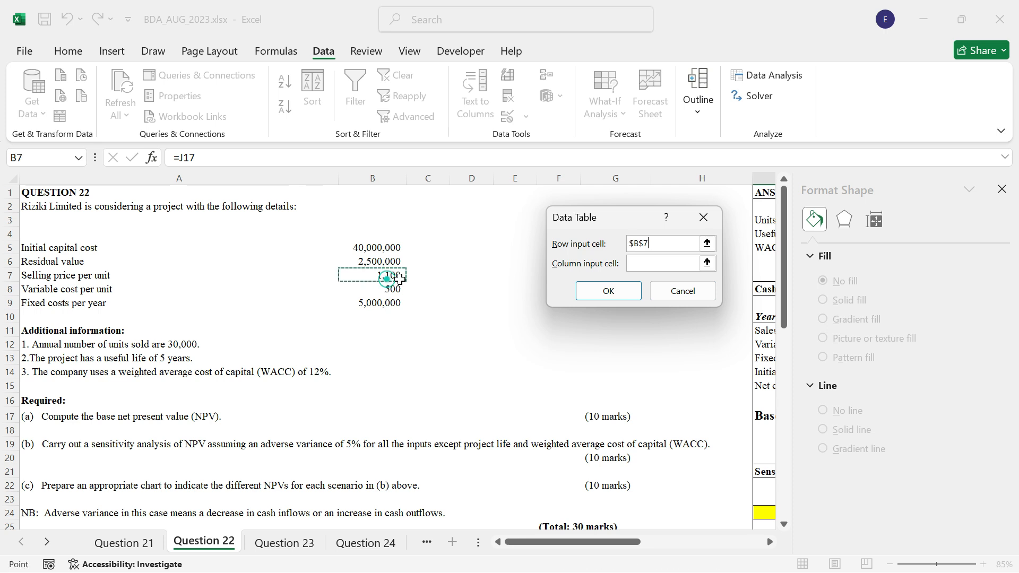
click(663, 265)
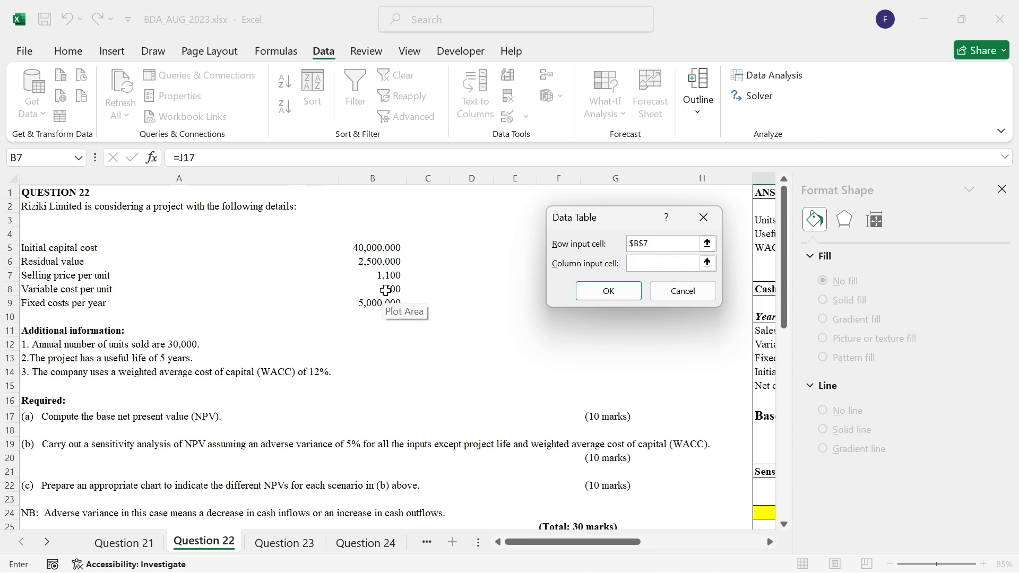
click(385, 290)
click(609, 291)
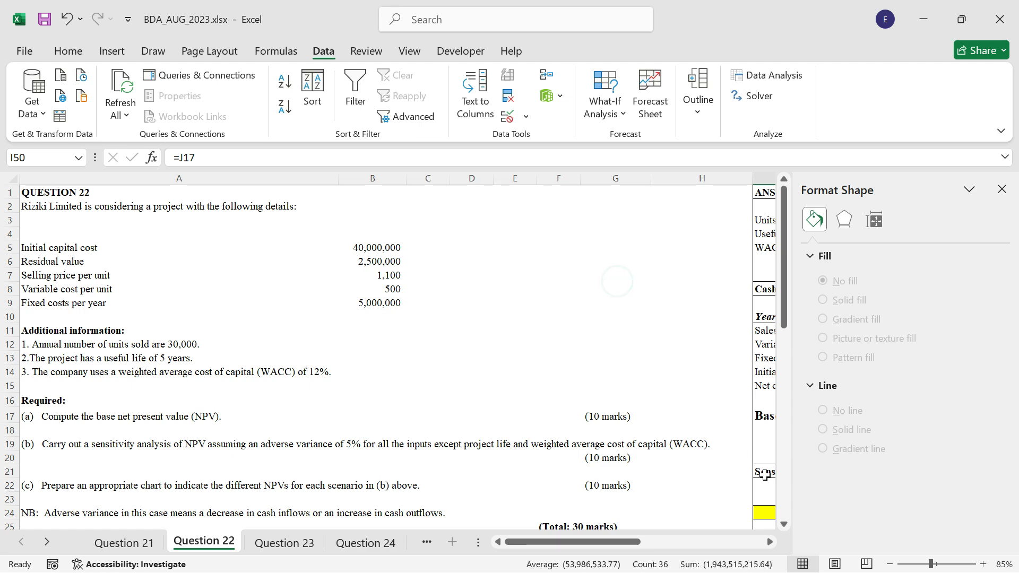
Close the Format Shape pane and bring the second sensitivity table into view.
drag(770, 542, 769, 542)
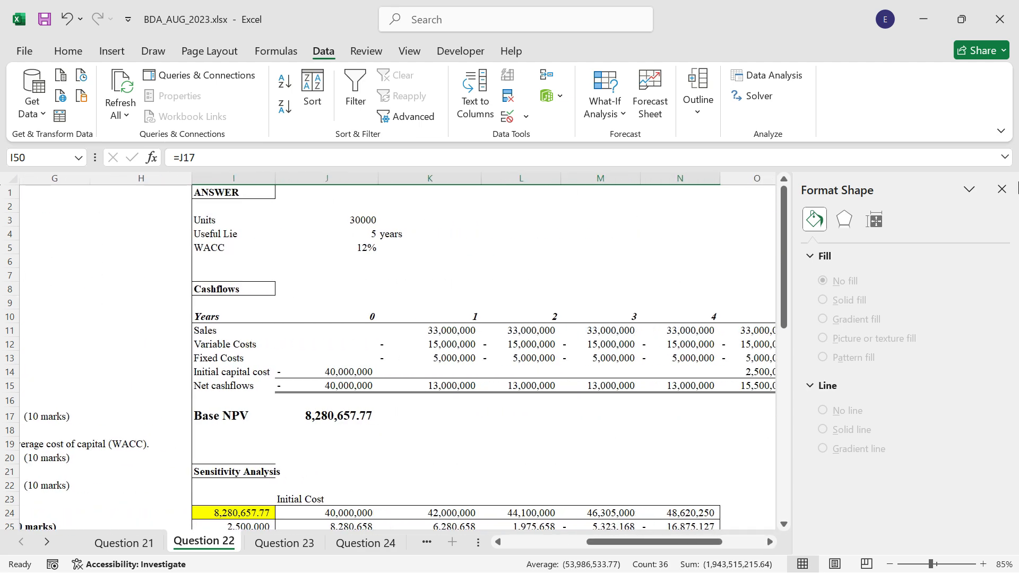
click(1003, 191)
scroll(440, 380, down, 9)
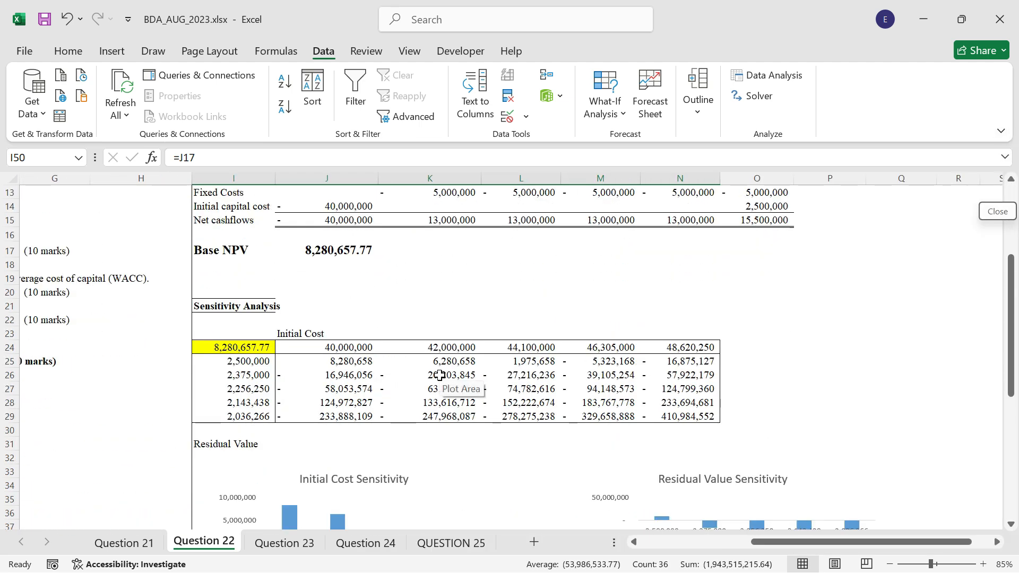
scroll(440, 380, down, 4)
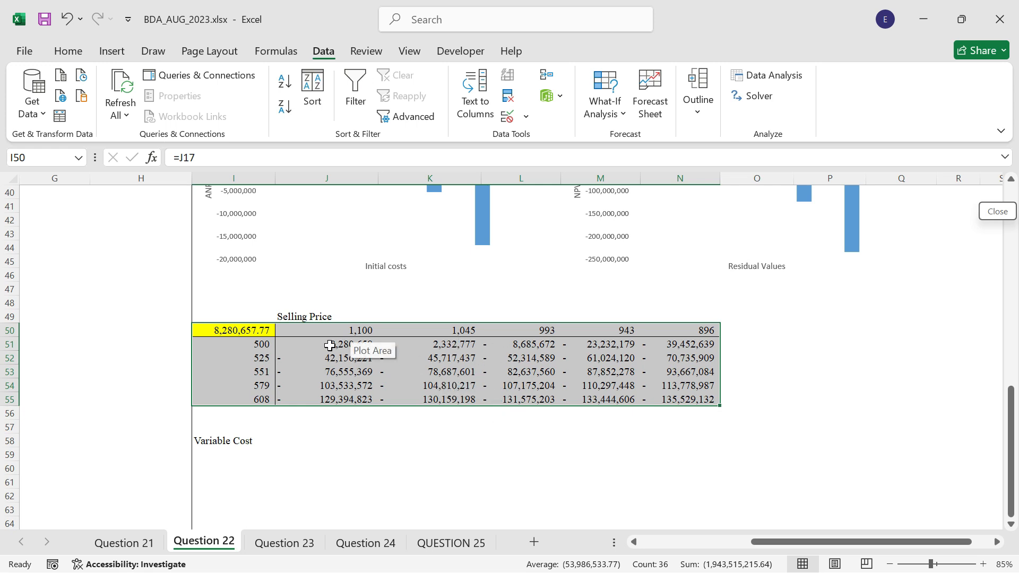
drag(329, 345, 683, 348)
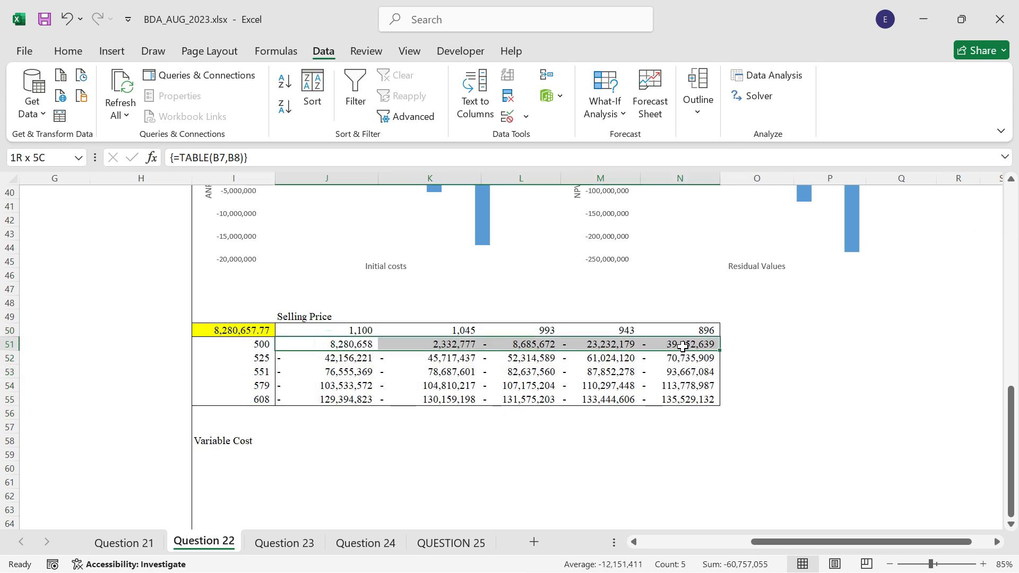
click(69, 53)
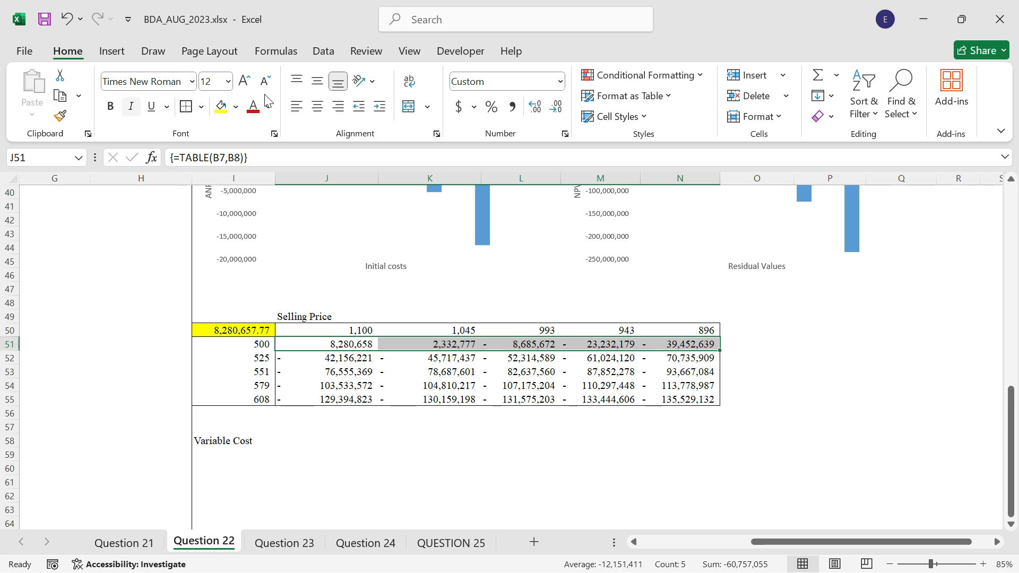
click(110, 50)
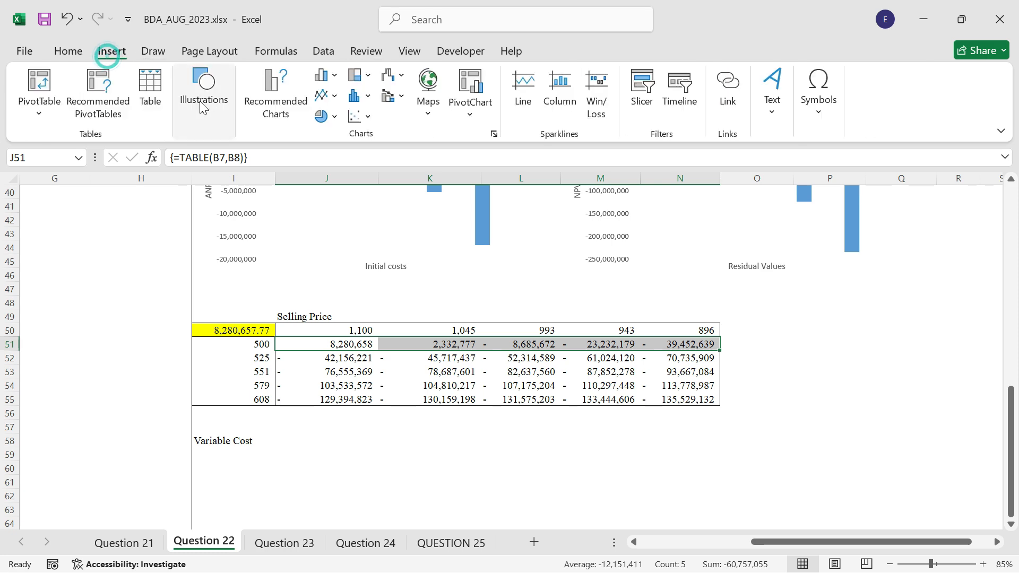
click(281, 101)
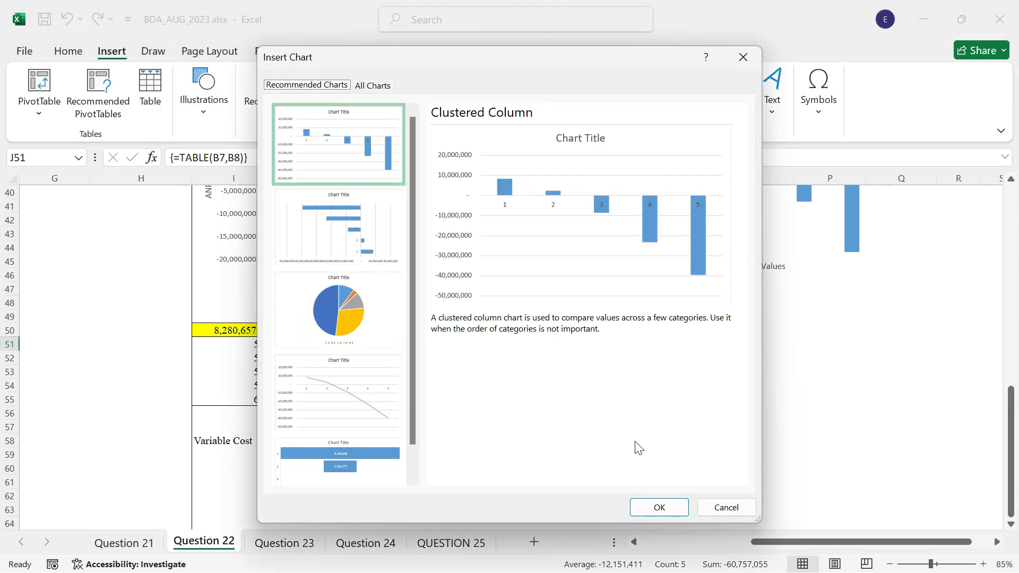
click(658, 509)
scroll(584, 319, down, 1)
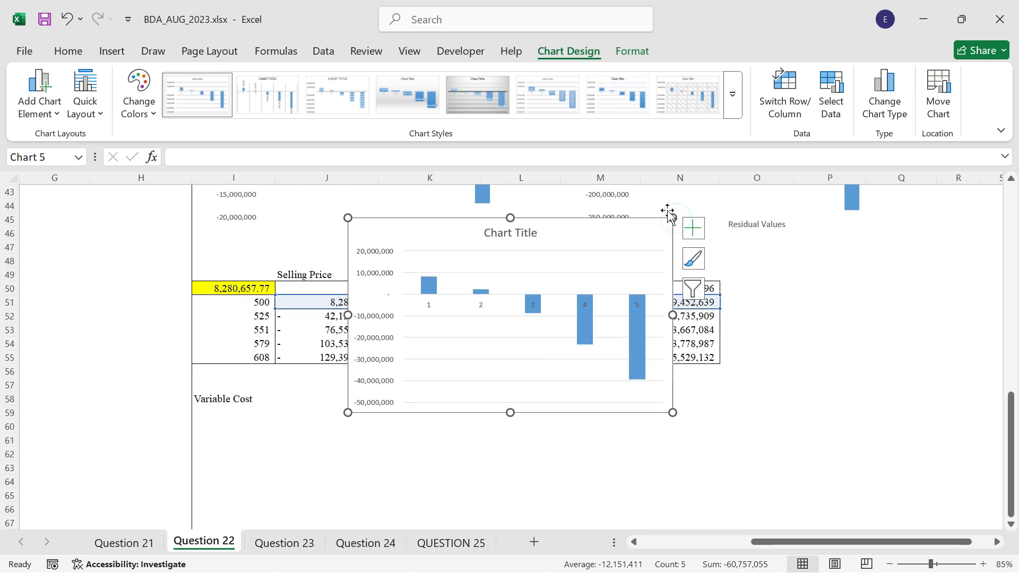
key(Delete)
click(220, 431)
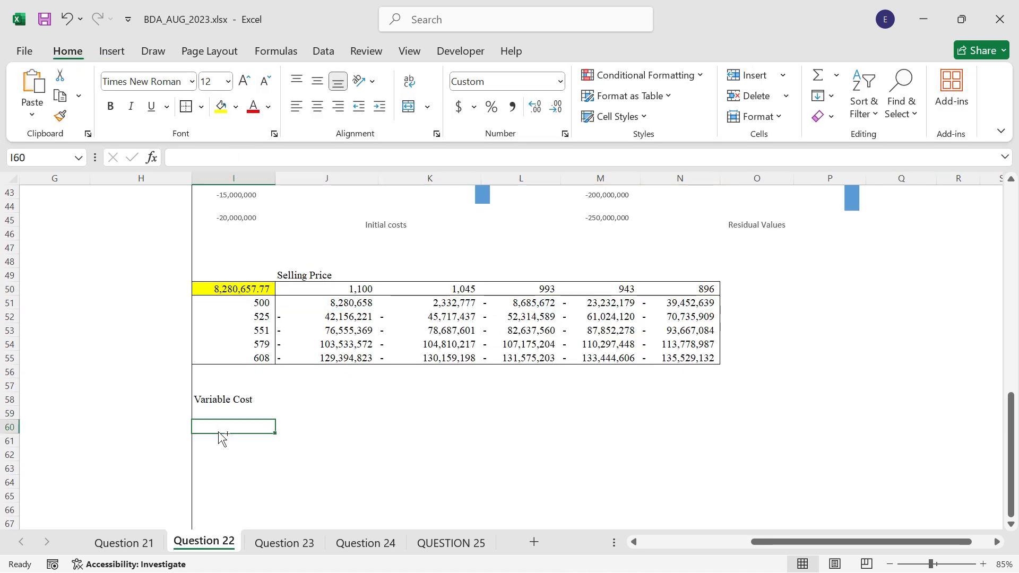
Paste the cut selling price chart at I60 below the second sensitivity table and title it "Selling Price Sensitivity".
key(ctrl+v)
scroll(410, 419, down, 3)
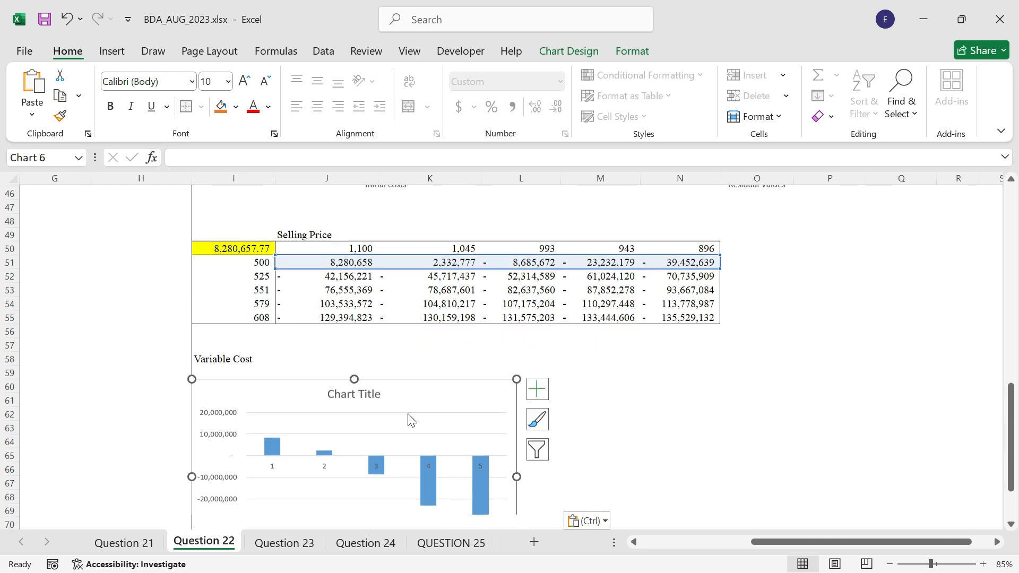
scroll(452, 374, down, 1)
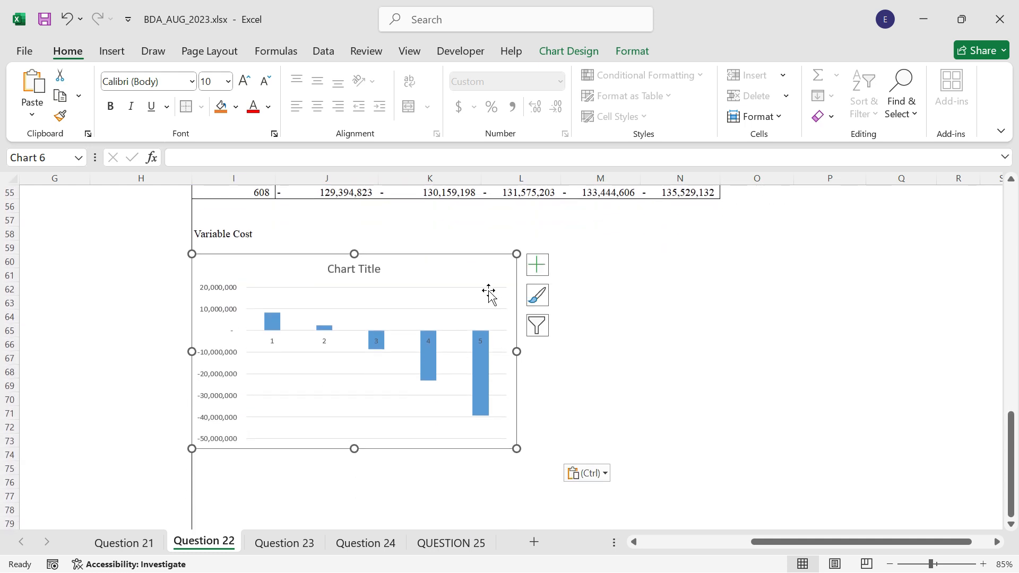
click(351, 268)
text(Se)
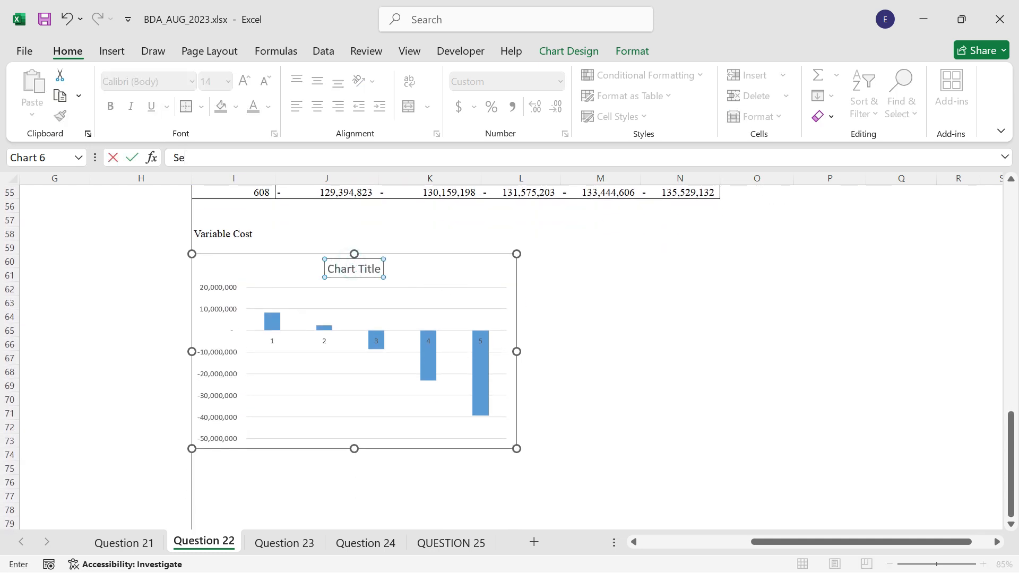
text(lling Price Sensitivity)
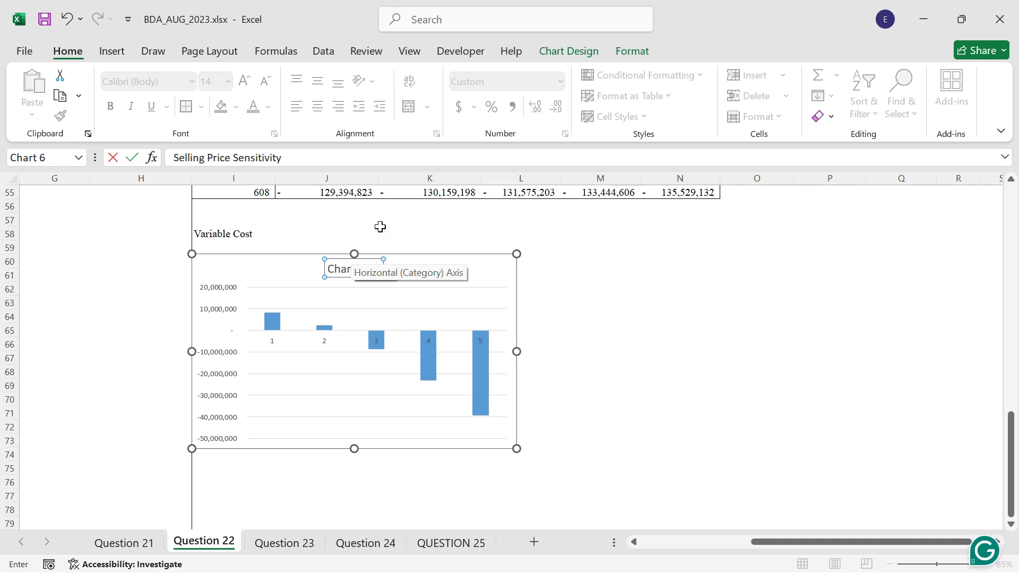
key(Return)
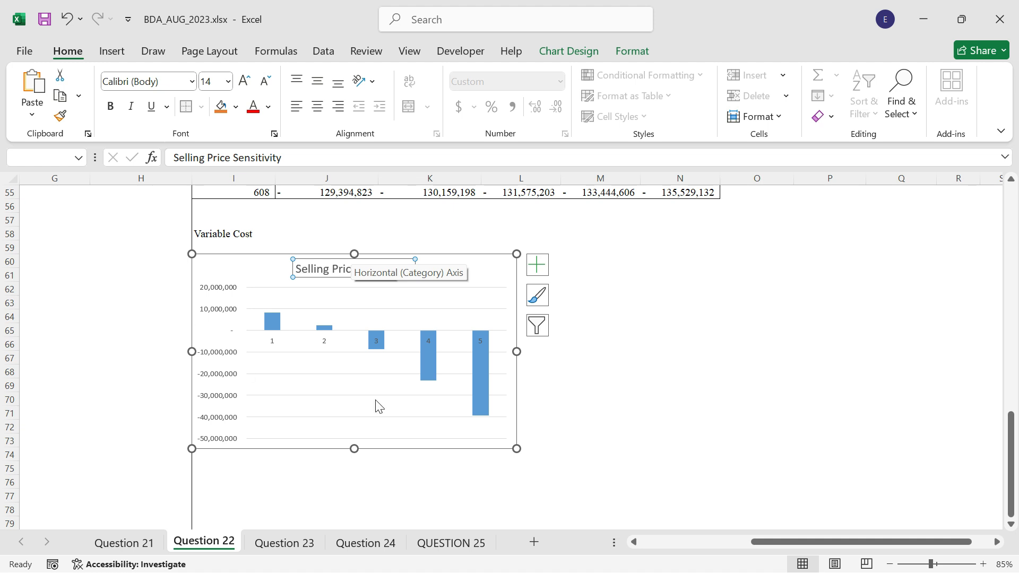
Add horizontal and vertical axis titles to the Selling Price Sensitivity chart.
click(534, 270)
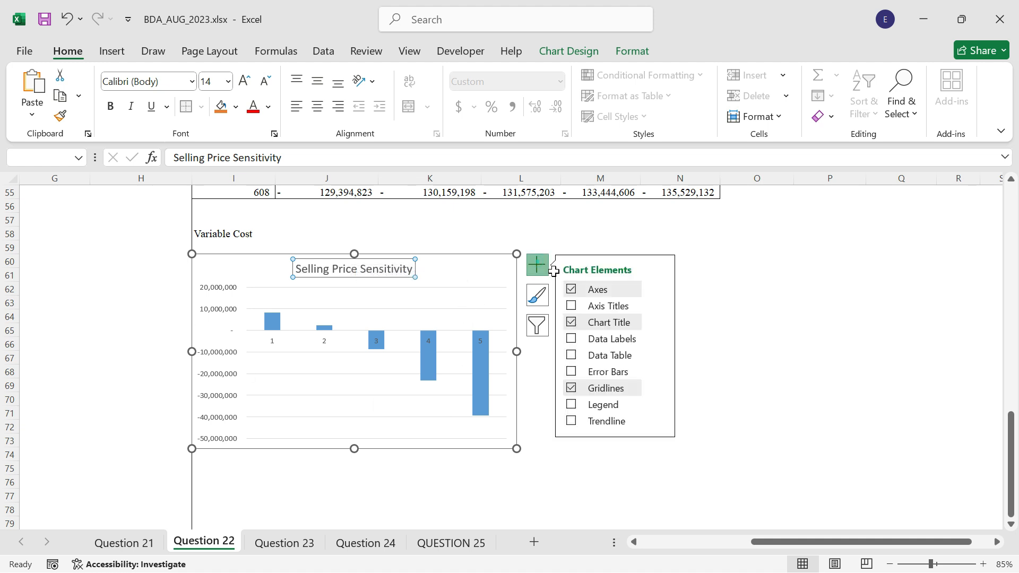
click(592, 307)
click(602, 396)
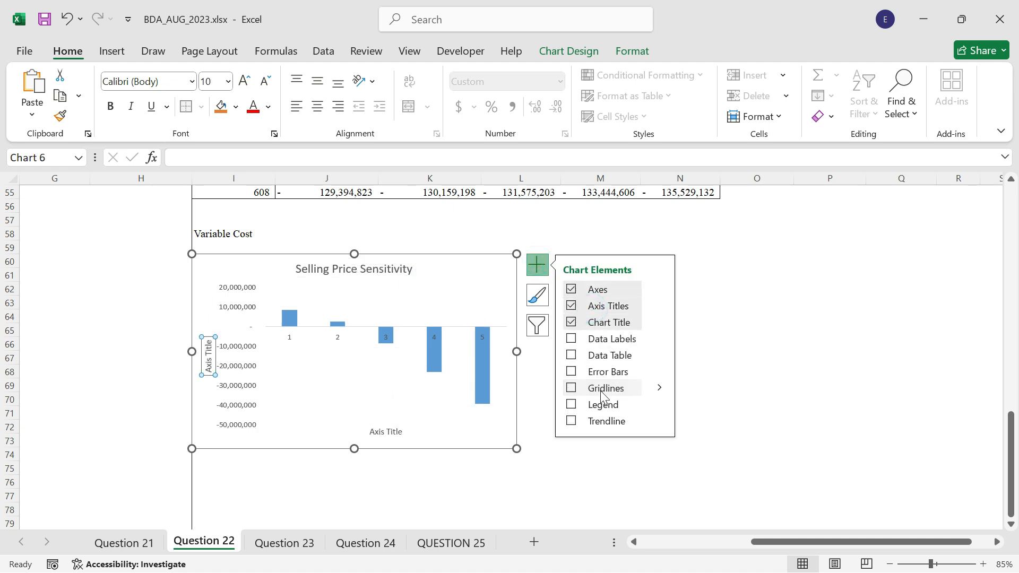
click(610, 307)
click(610, 307)
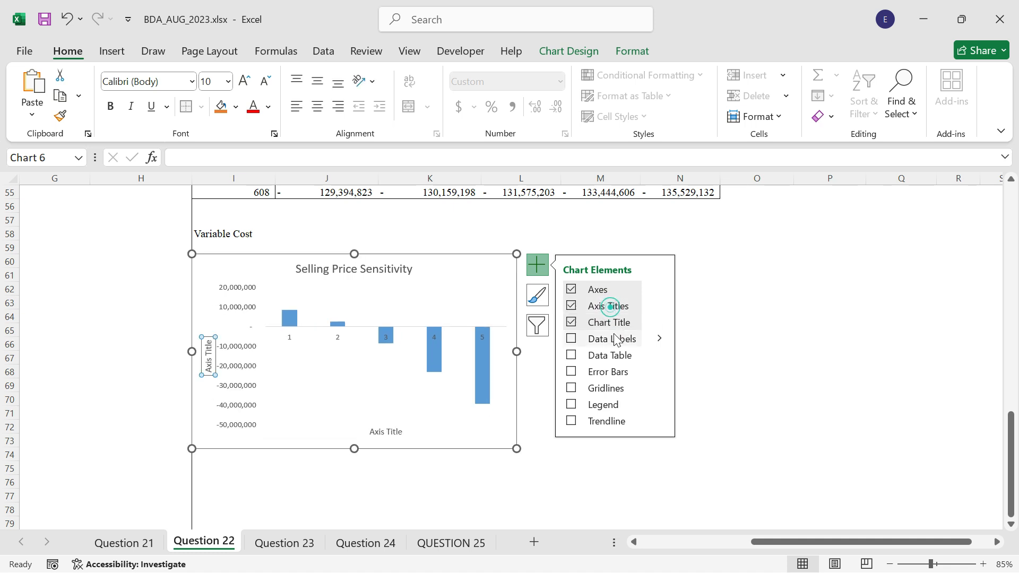
click(600, 390)
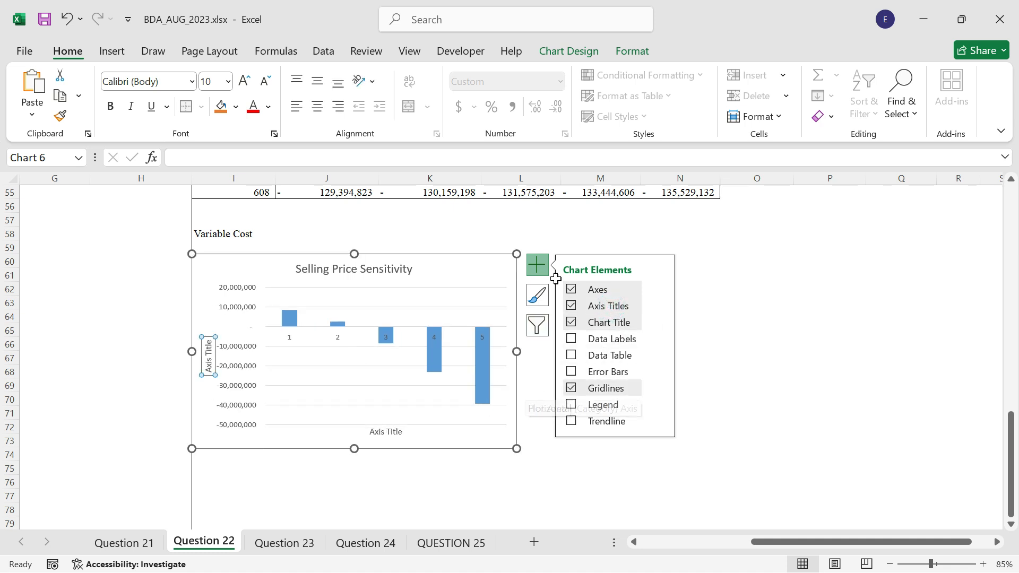
click(555, 238)
Set the Selling Price Sensitivity chart area to No fill and its border to No line.
click(488, 269)
double_click(489, 270)
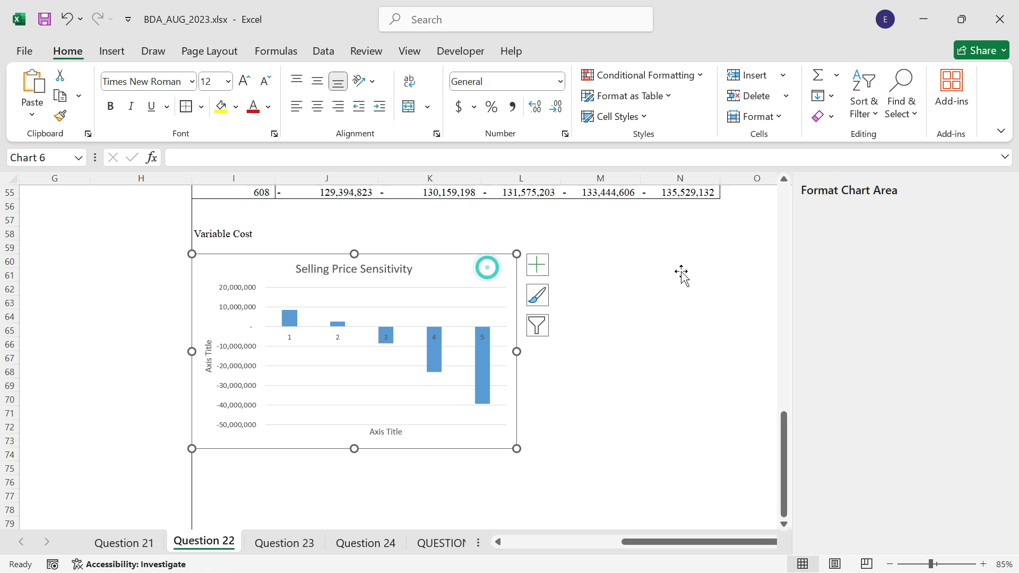
click(839, 317)
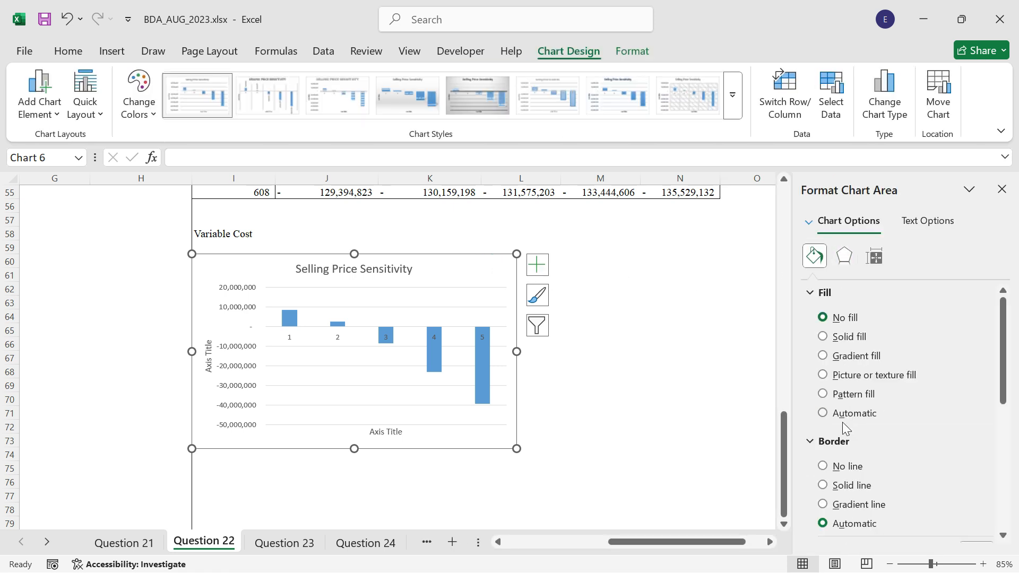
click(830, 471)
click(650, 427)
Title the selling price chart's horizontal axis "Selling Prices" and its vertical axis "NPV".
click(391, 432)
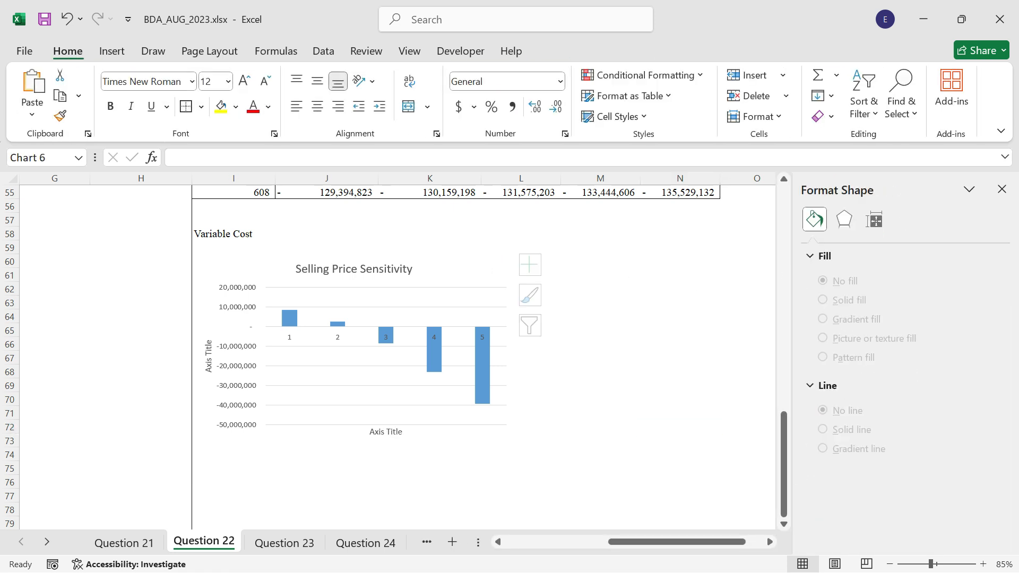
click(386, 432)
text(Sel)
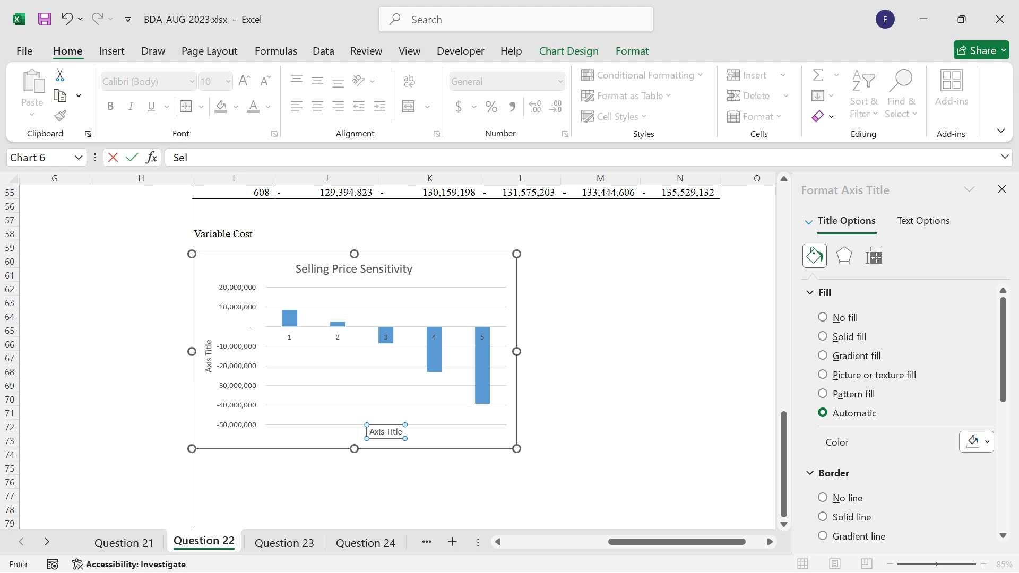
text(ling Pric)
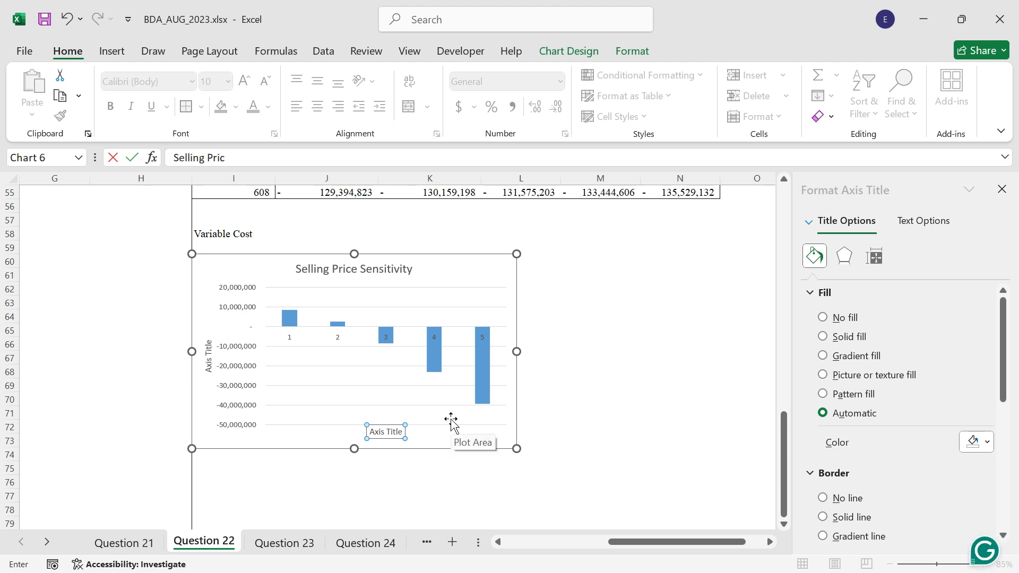
text(es)
key(Return)
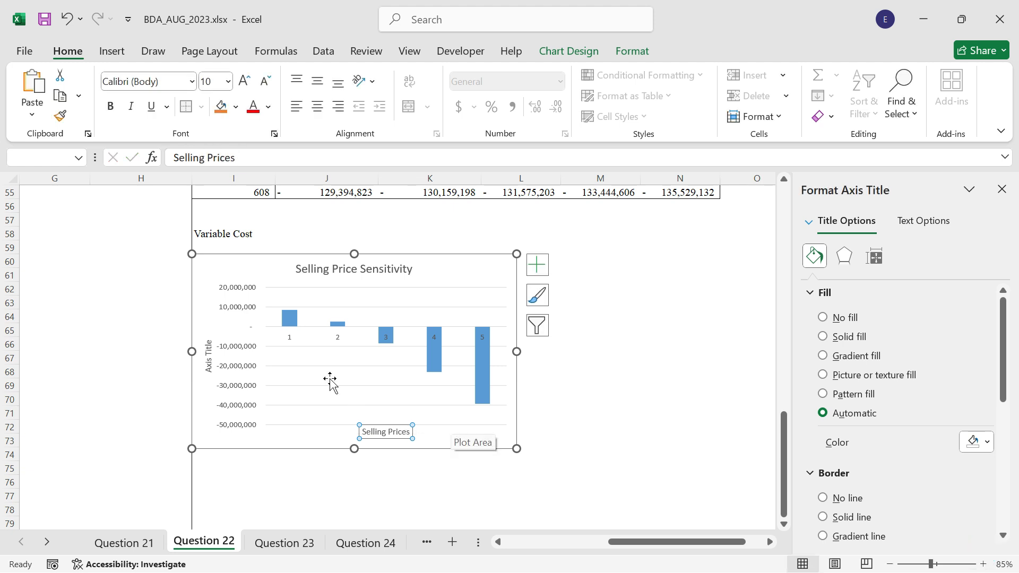
click(207, 353)
text(NPV)
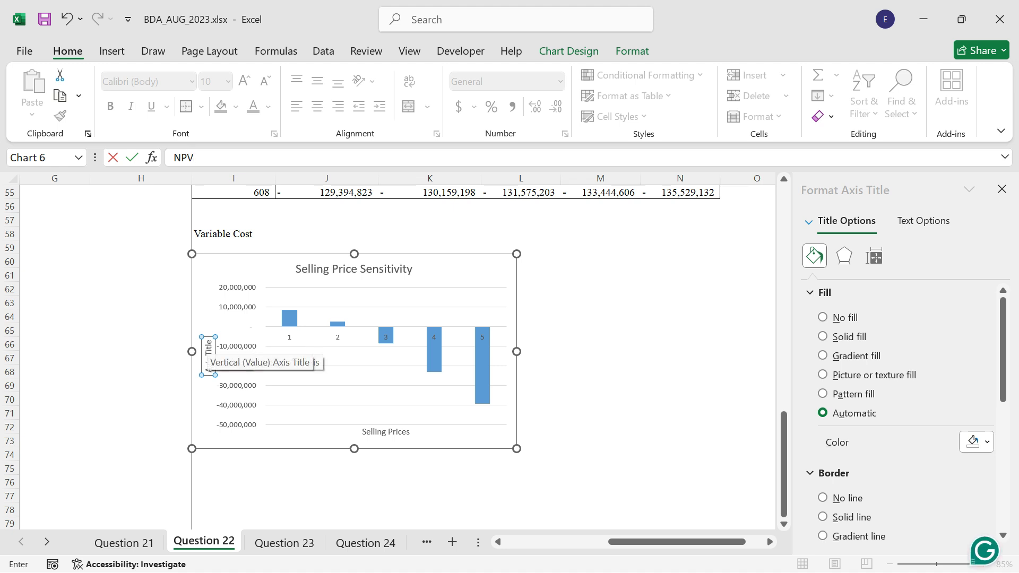
key(Return)
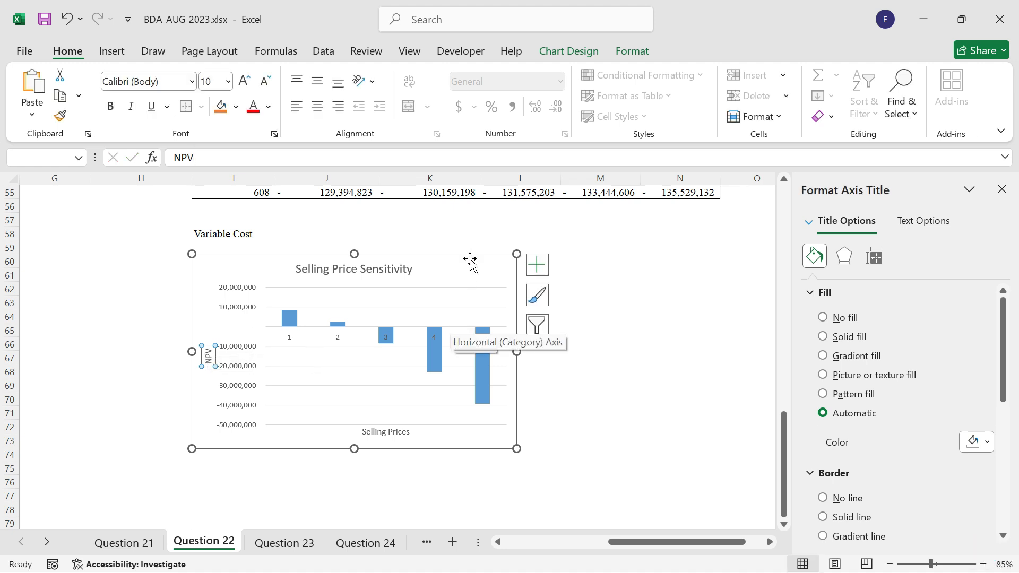
Remove the gridlines from the Selling Price Sensitivity chart and use the selling prices in J50:N50 as its horizontal axis labels.
click(537, 265)
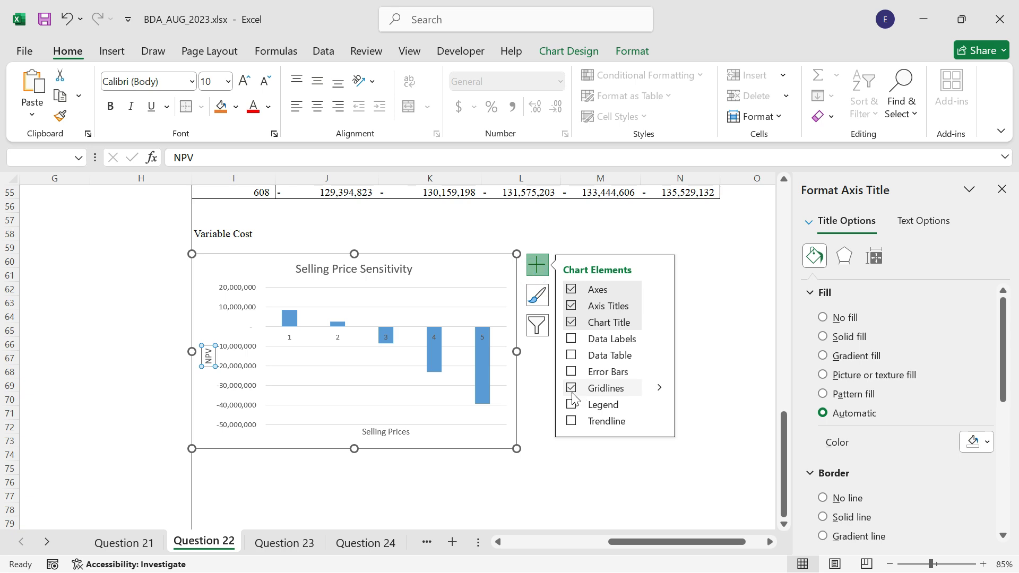
right_click(415, 330)
click(467, 417)
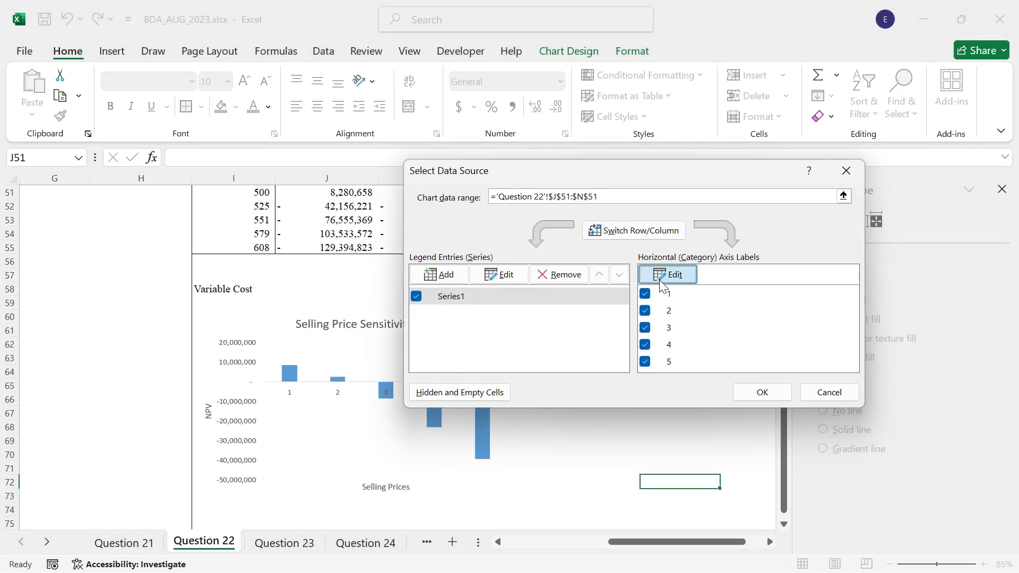
click(670, 275)
scroll(391, 331, up, 2)
drag(328, 259, 730, 353)
click(752, 410)
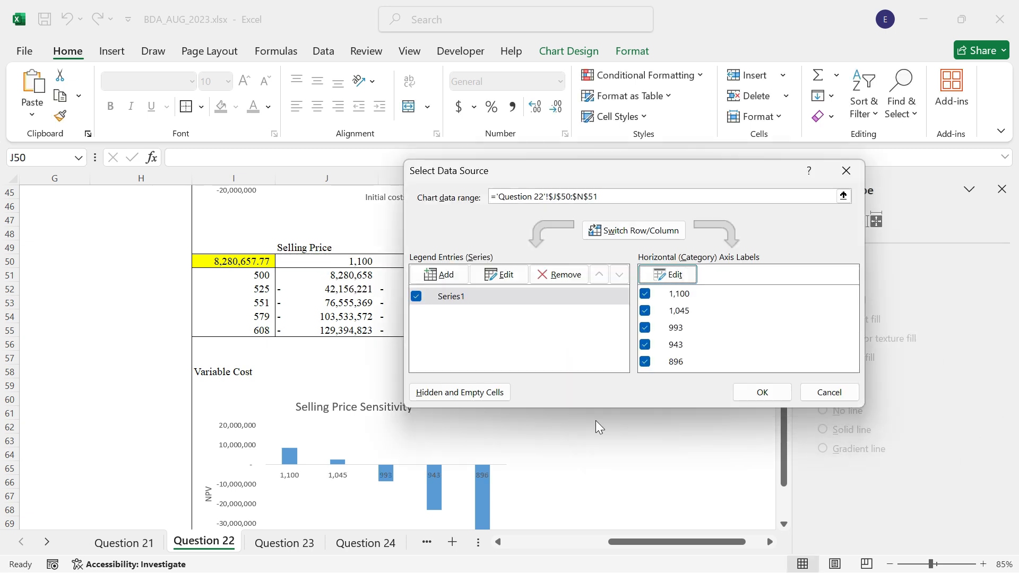
click(762, 394)
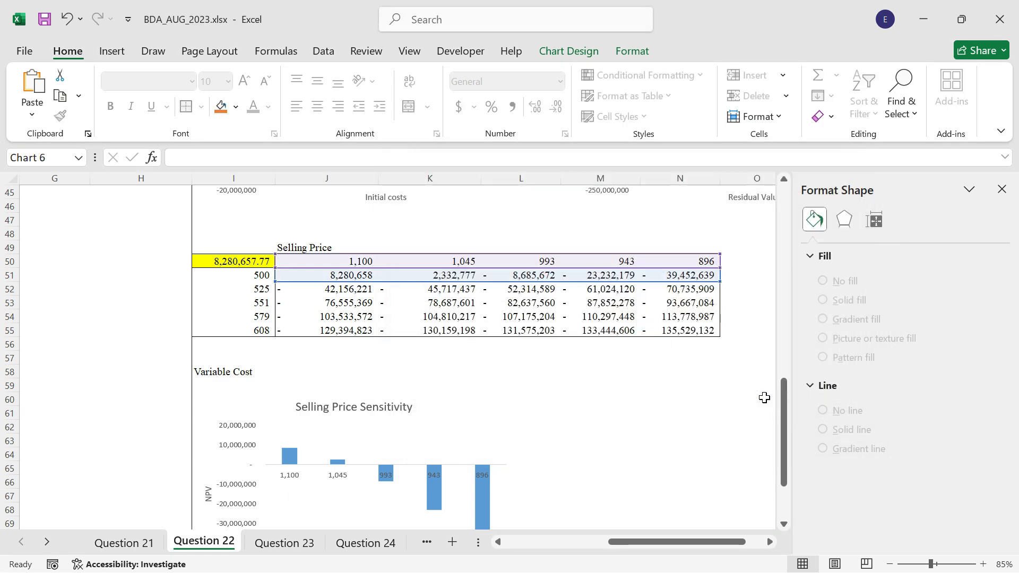
click(537, 403)
click(520, 370)
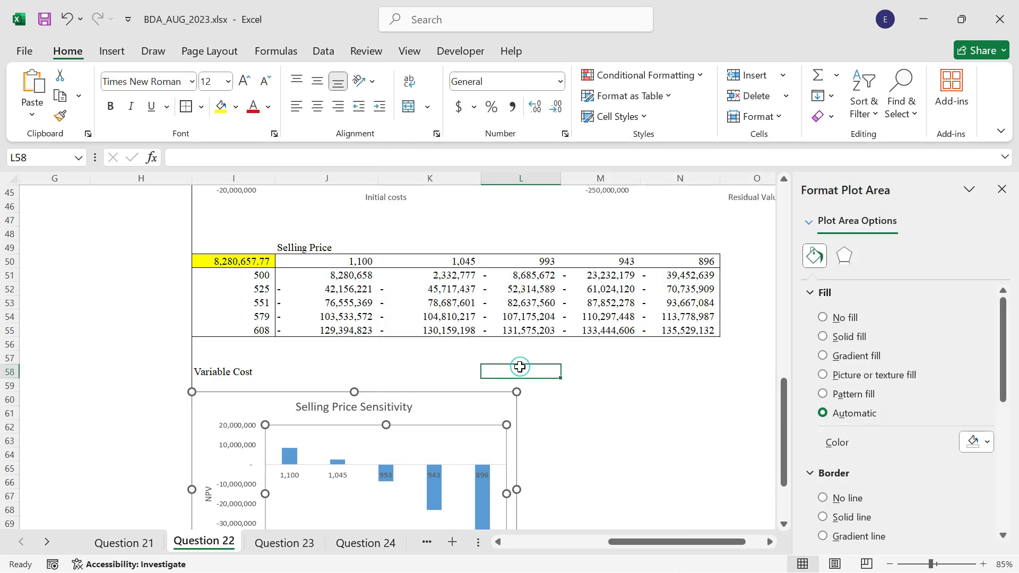
Insert a recommended clustered column chart from the variable cost results in J51:J55.
scroll(519, 366, down, 3)
scroll(416, 360, up, 2)
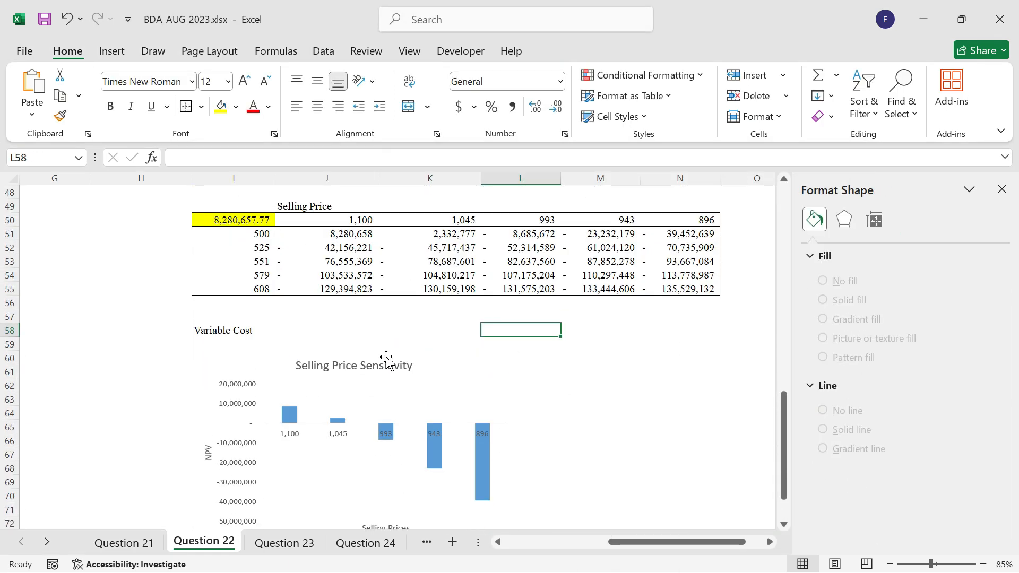
drag(335, 236, 340, 289)
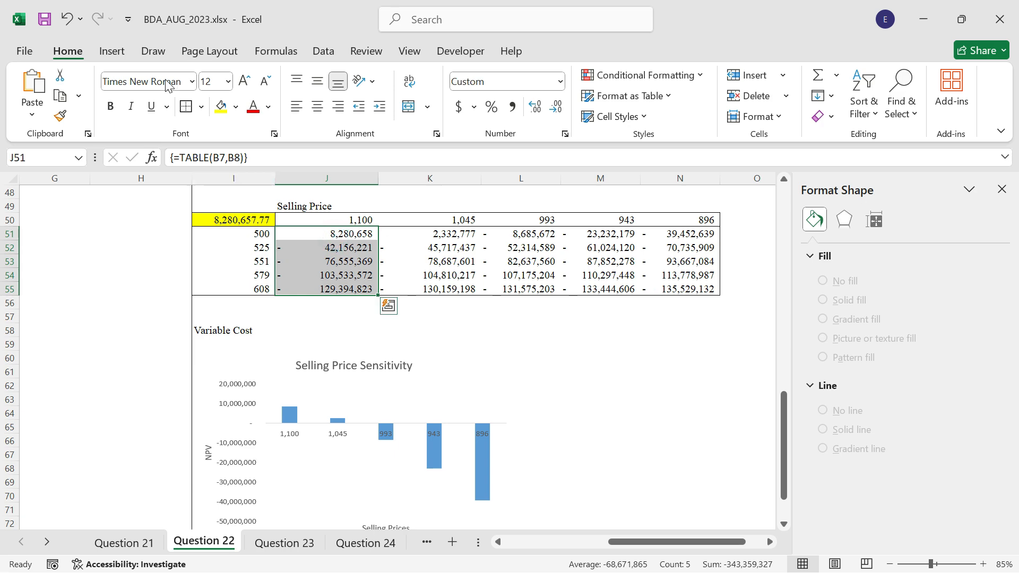
click(112, 51)
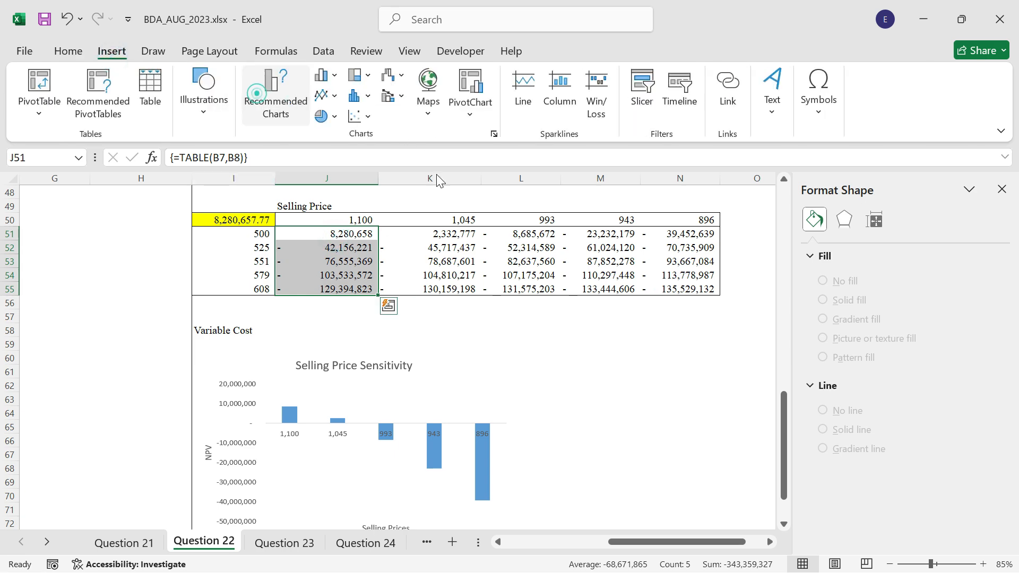
click(268, 100)
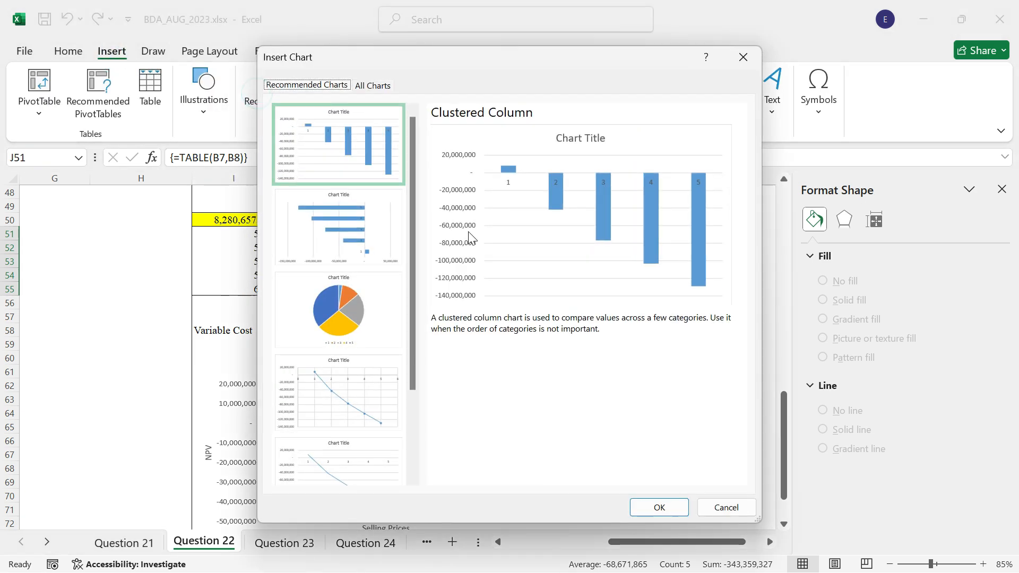
click(655, 510)
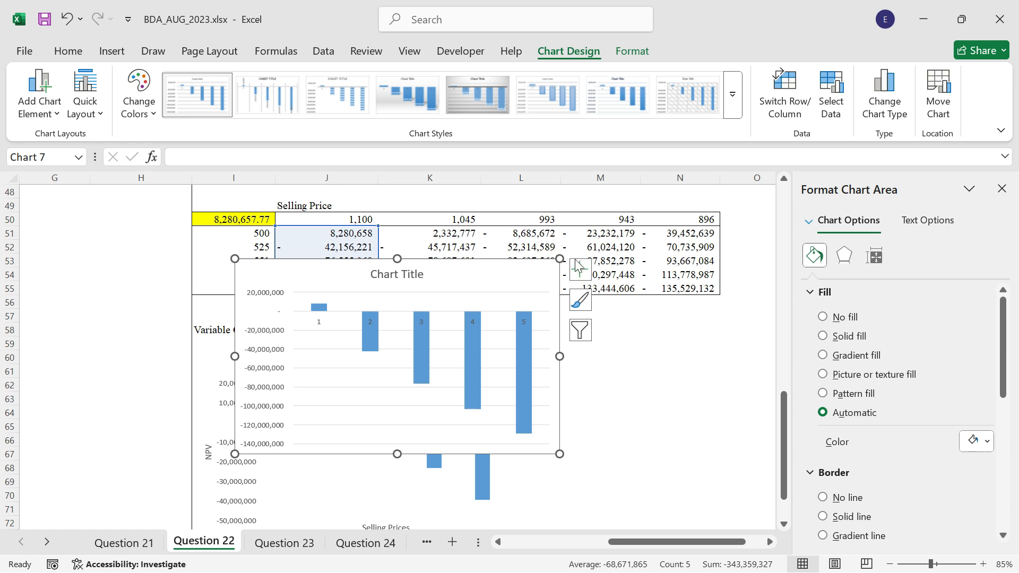
Cut the new column chart and paste it at M60, beside the Selling Price Sensitivity chart.
key(ctrl+z)
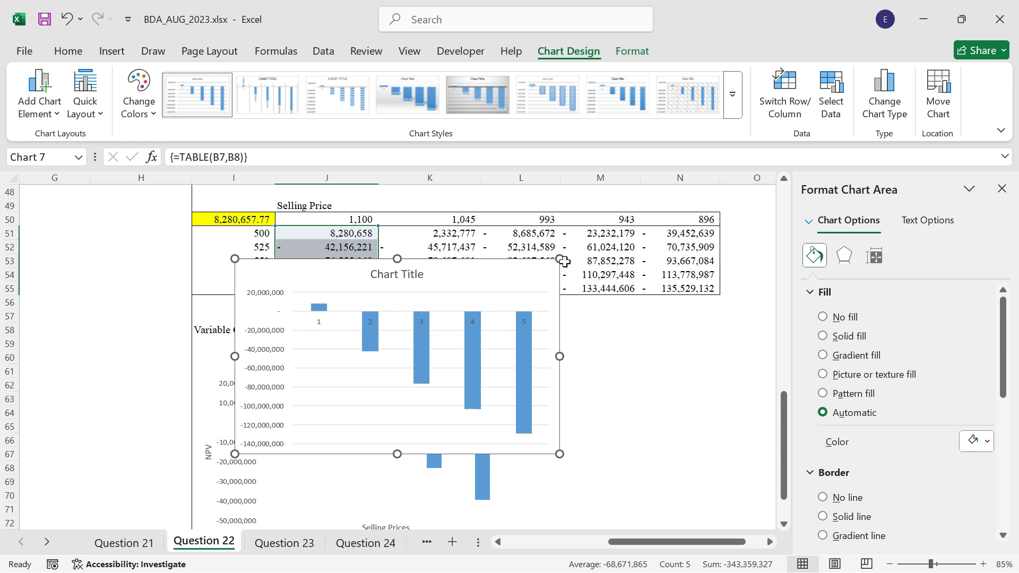
click(592, 357)
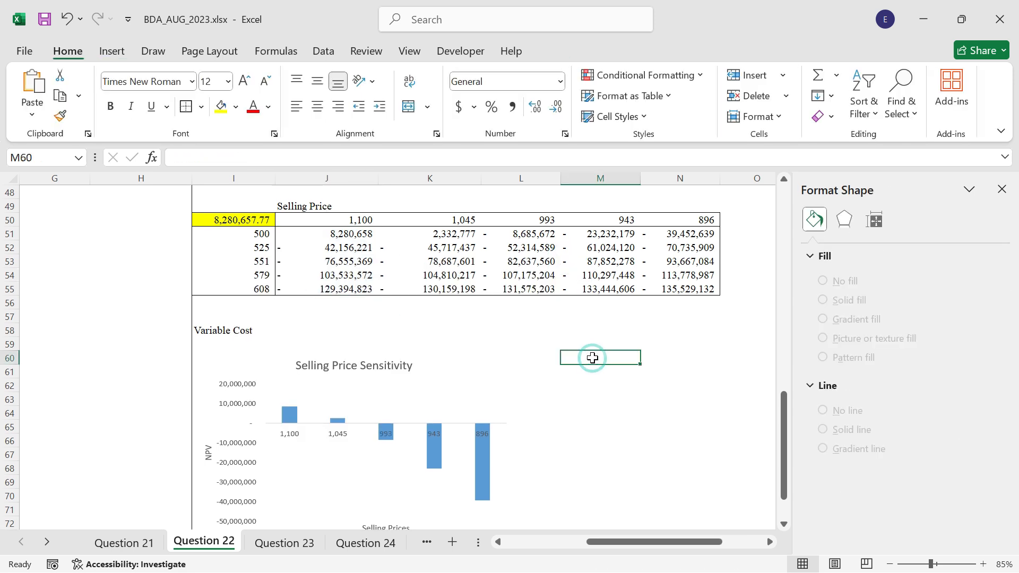
key(ctrl+y)
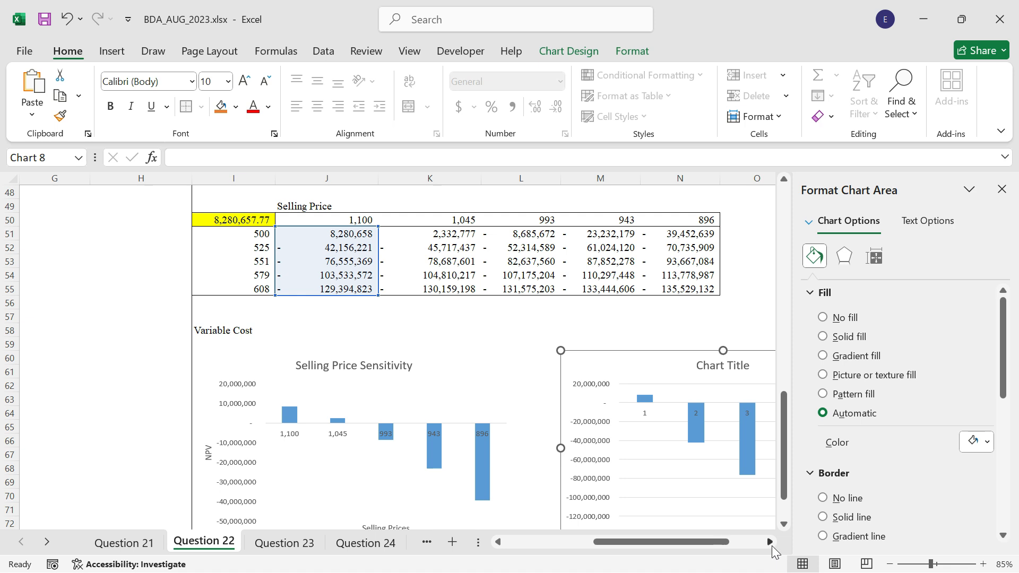
Title the chart of J51:J55 "Variable Cost Sensitivity".
click(769, 542)
click(478, 365)
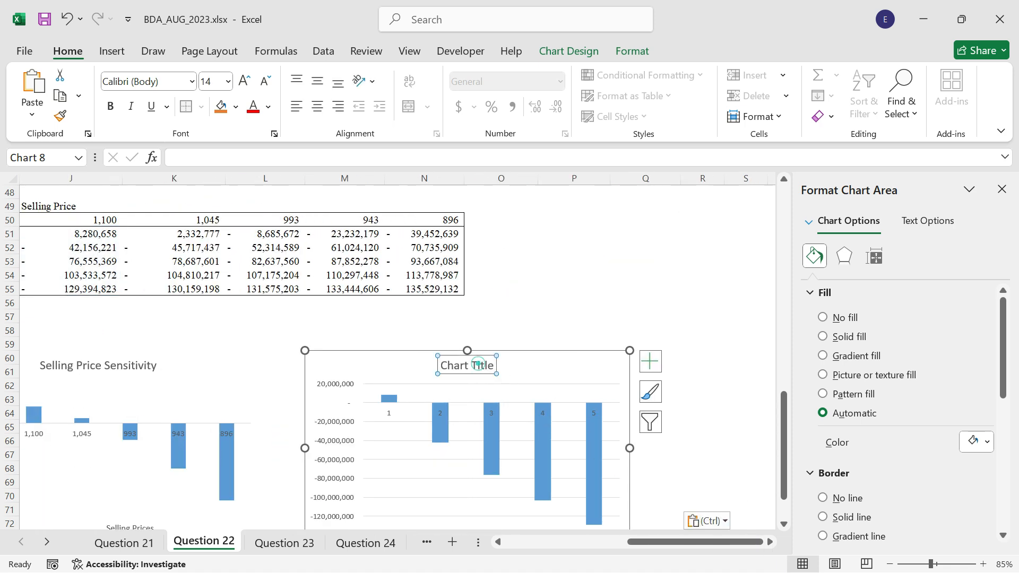
text(vAR)
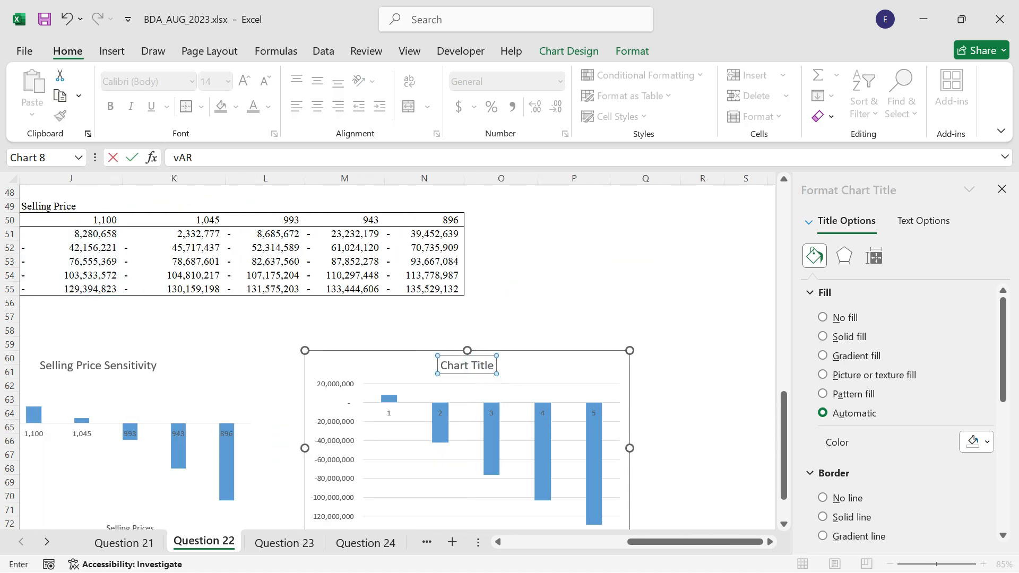
text(IAB)
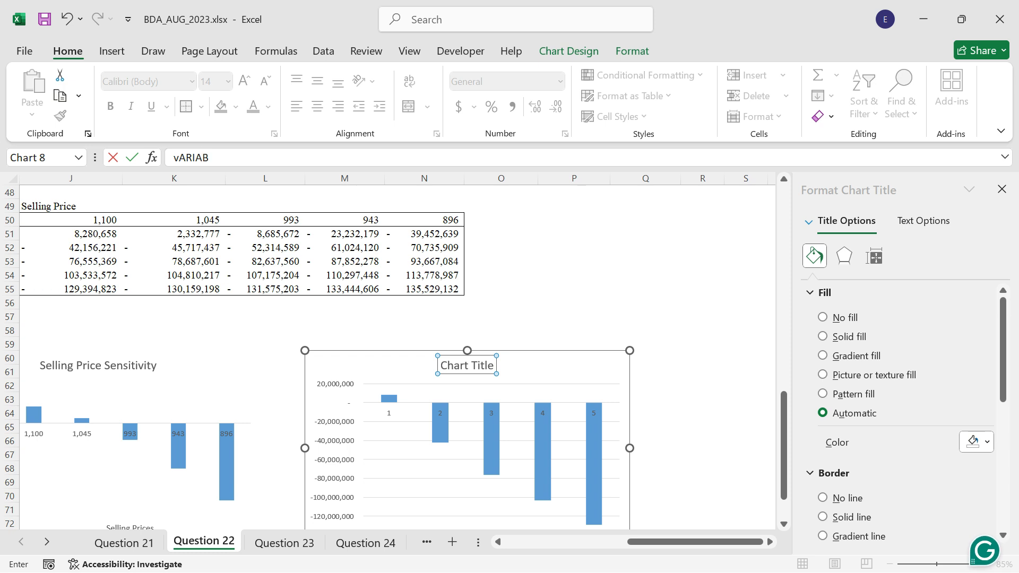
text(LE )
text(CostS)
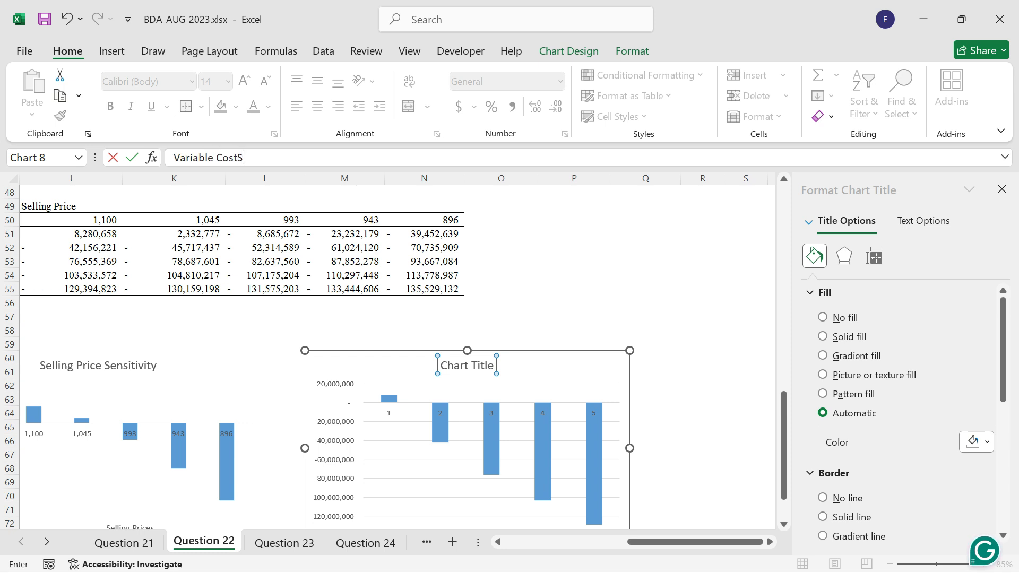
key(BackSpace)
text(Sensitivity)
key(Return)
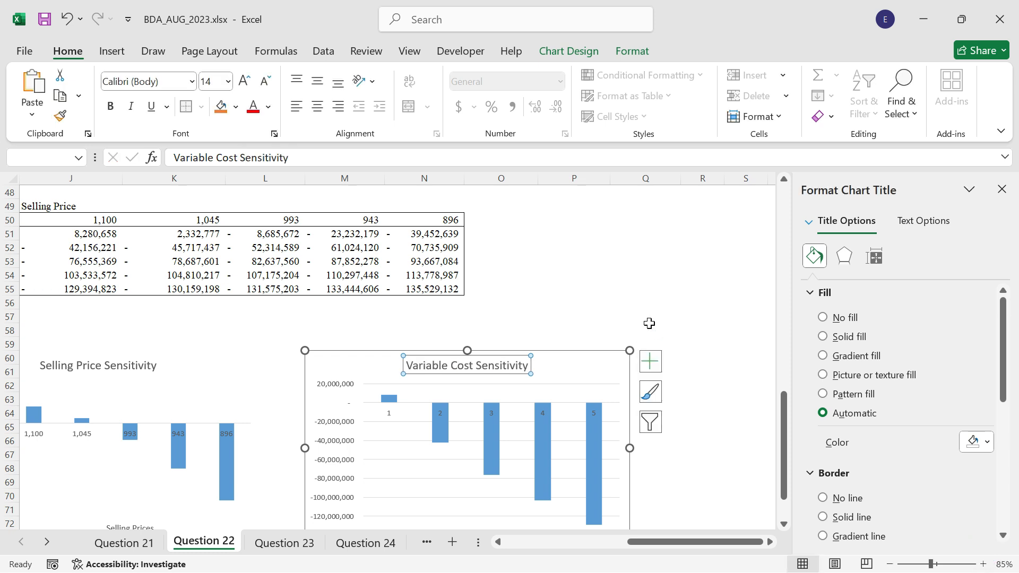
Format the Variable Cost Sensitivity chart's title with no fill and no border line.
scroll(649, 323, down, 1)
click(839, 318)
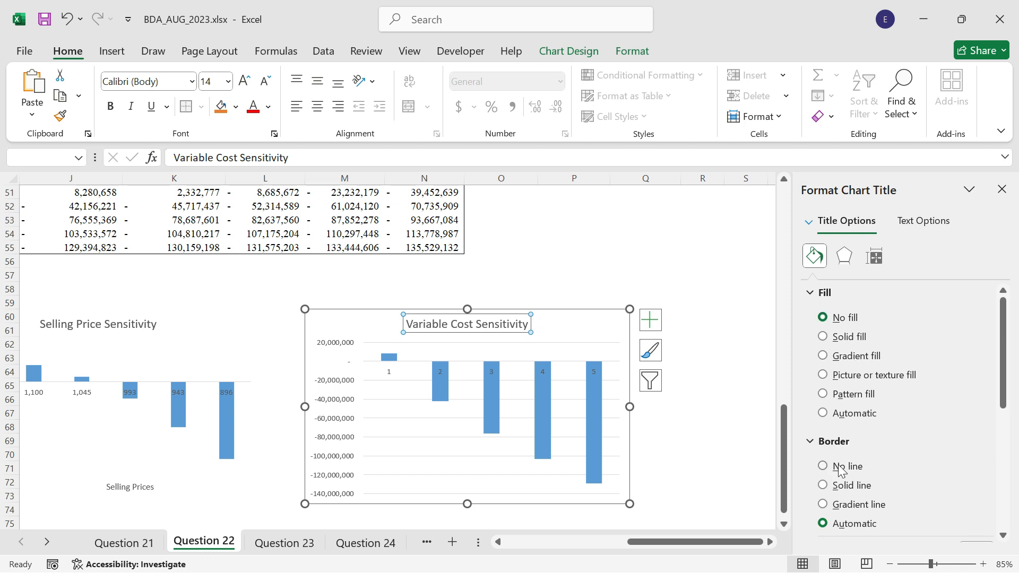
click(838, 467)
Add axis titles to the Variable Cost Sensitivity chart and remove its gridlines.
click(650, 320)
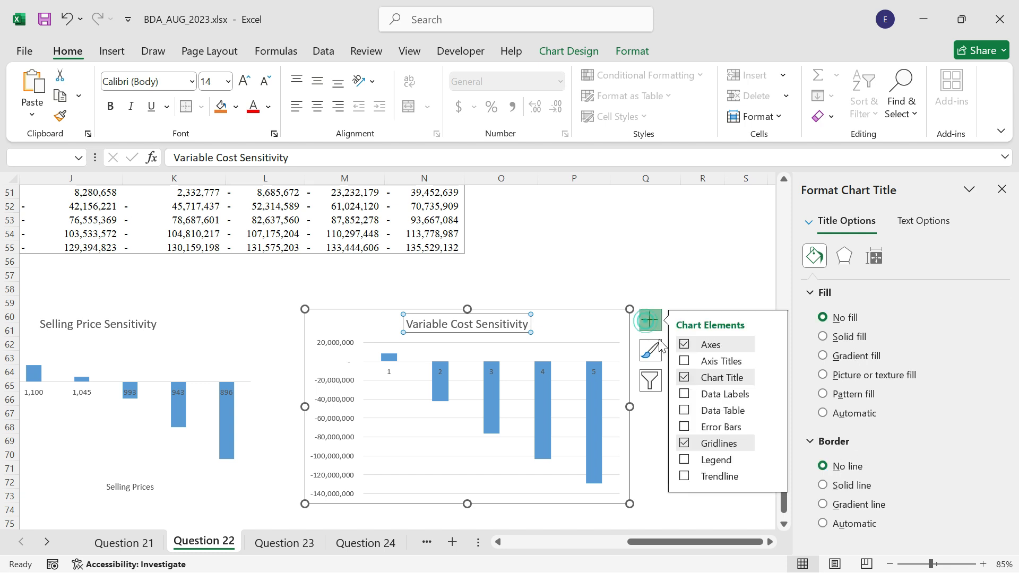
click(690, 362)
click(708, 448)
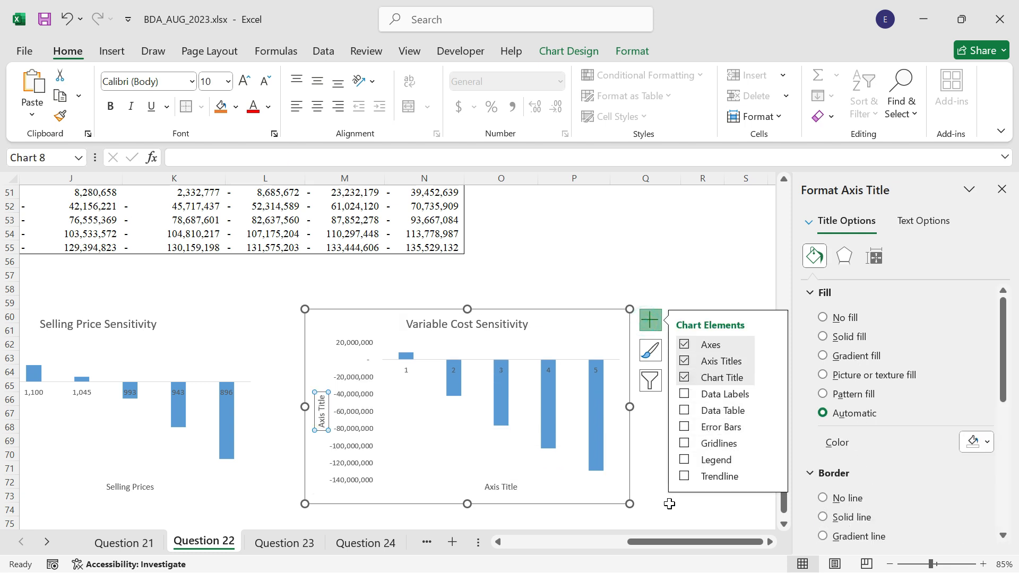
click(670, 511)
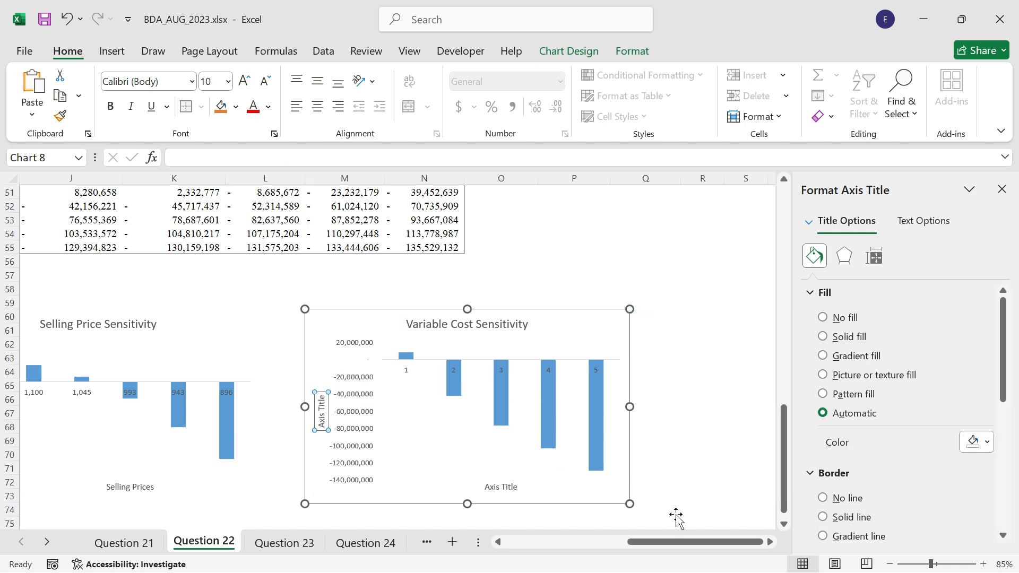
Title the Variable Cost Sensitivity chart's vertical axis "NPV" and its horizontal axis "Variable cost".
click(324, 417)
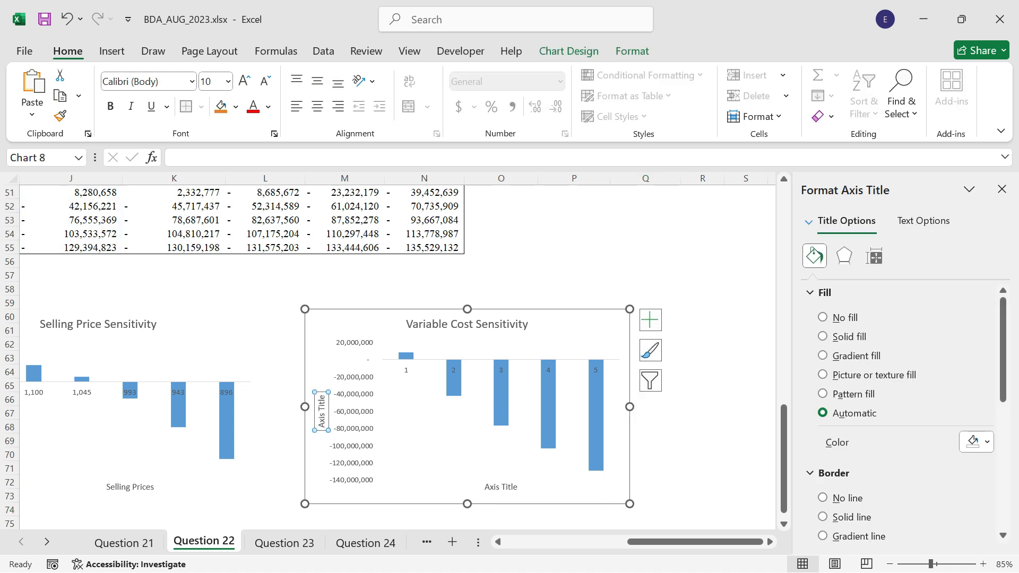
text(NPV)
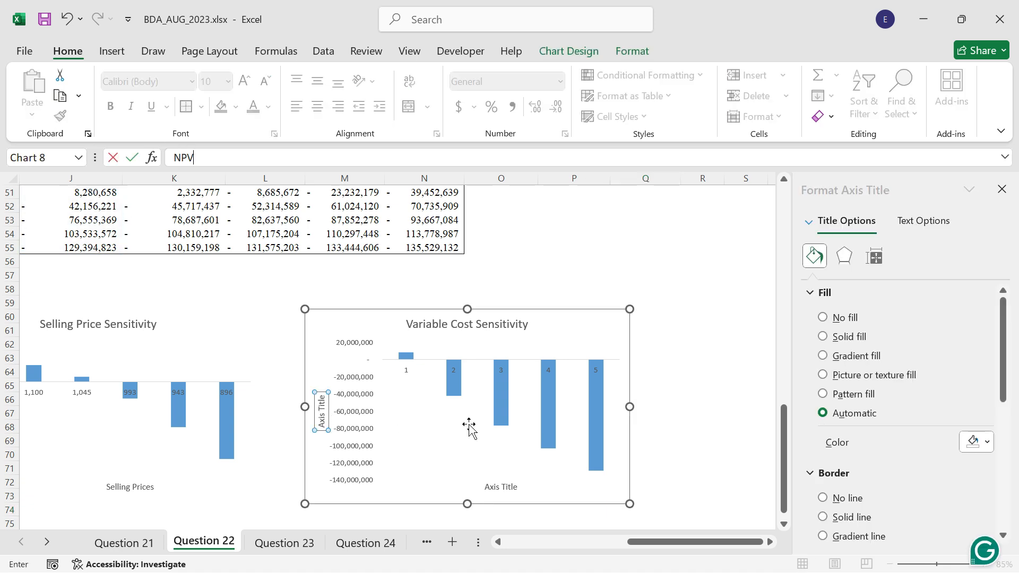
click(501, 487)
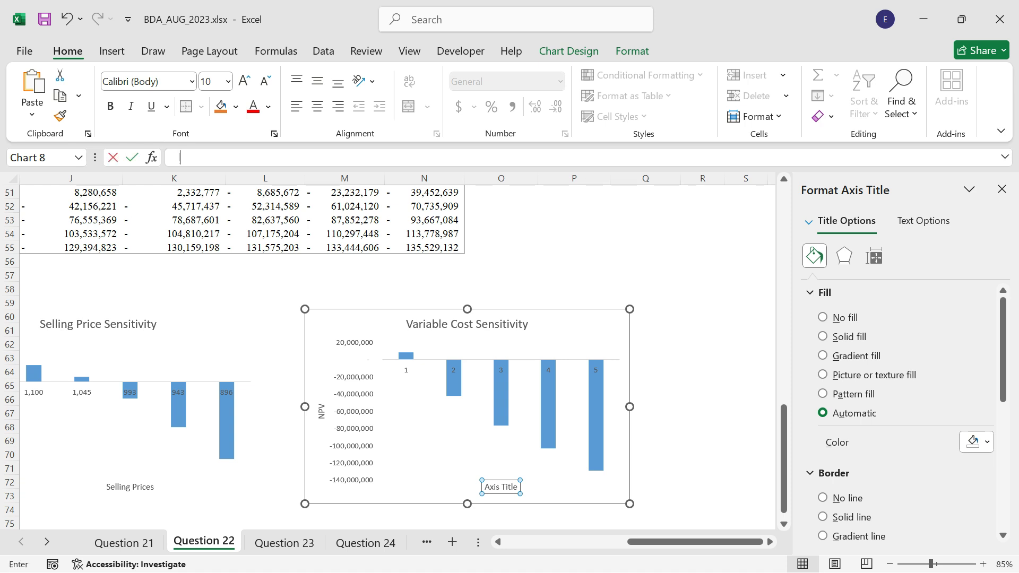
text(Variable cost)
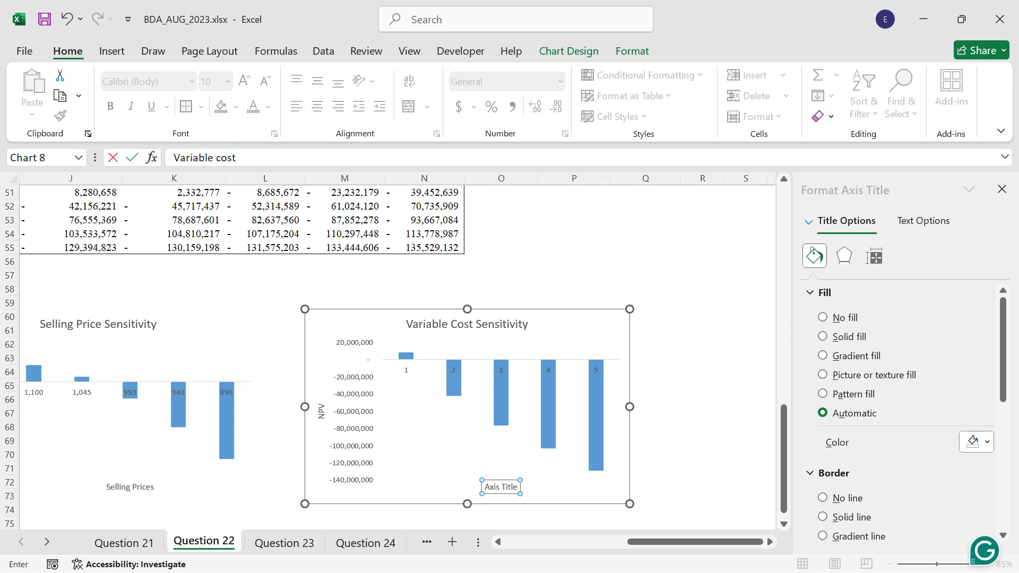
key(Return)
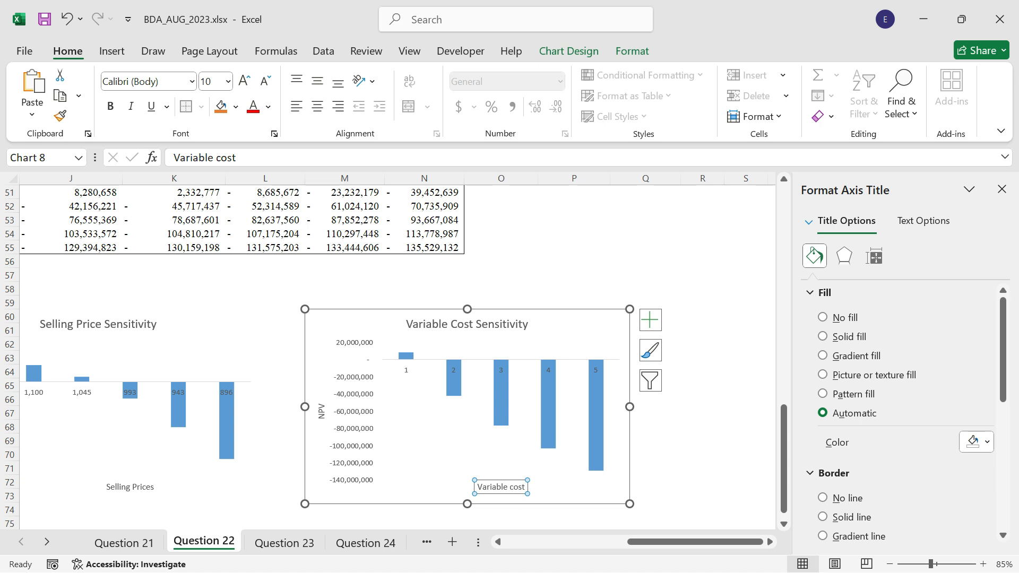
Set the "Variable cost" axis title to no fill, and give the chart area no fill and no border line.
click(844, 318)
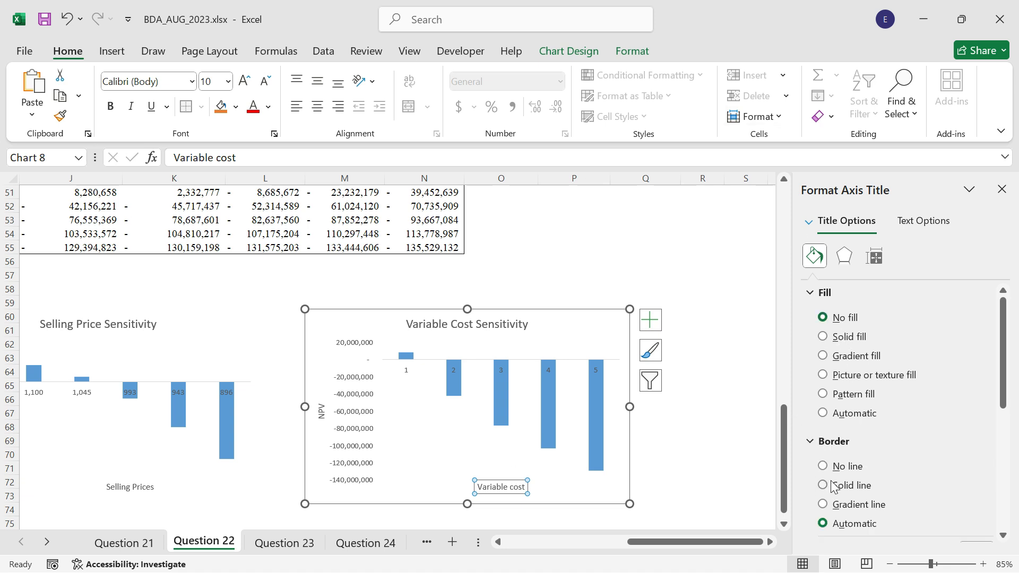
click(727, 422)
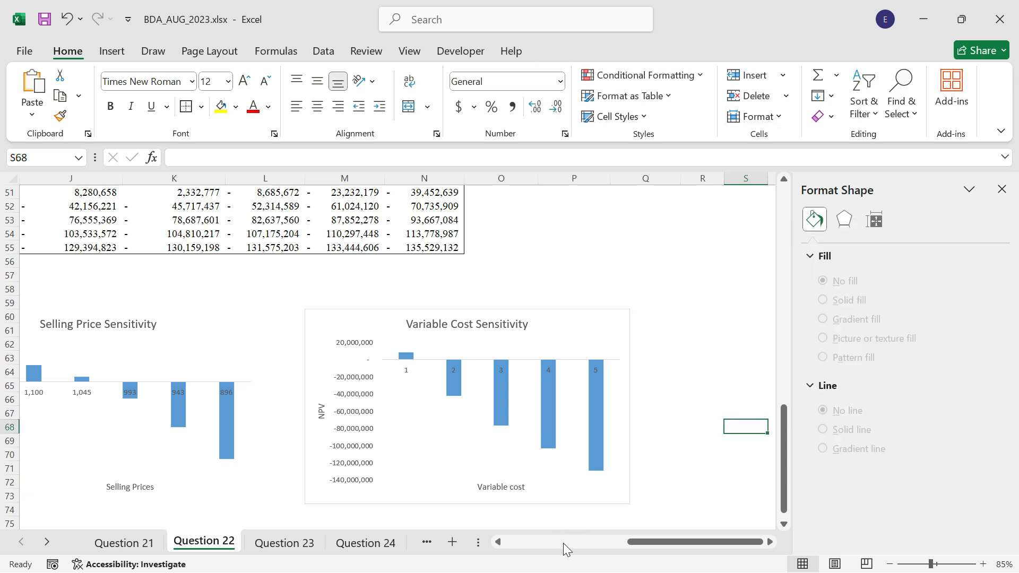
click(571, 326)
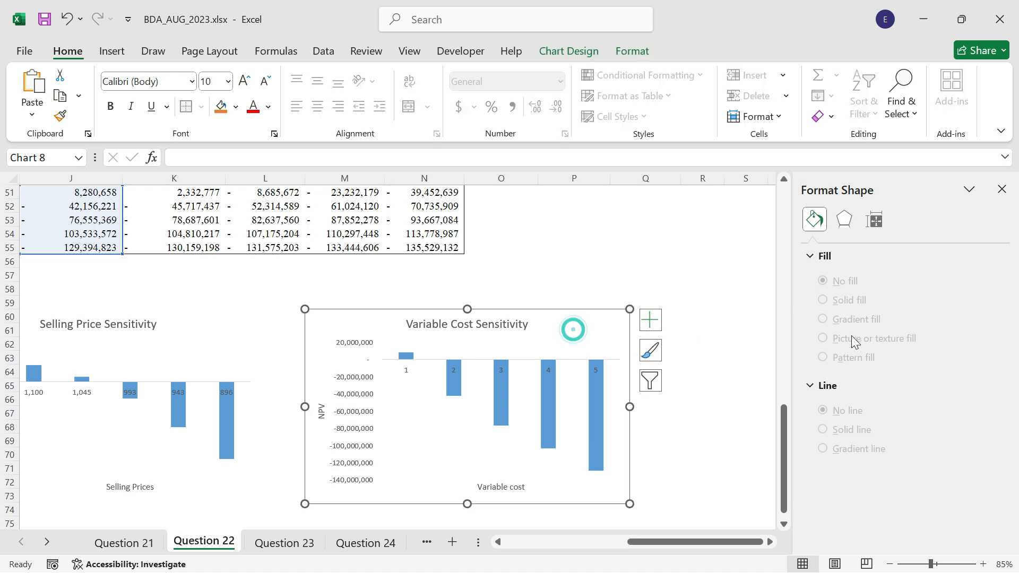
click(822, 319)
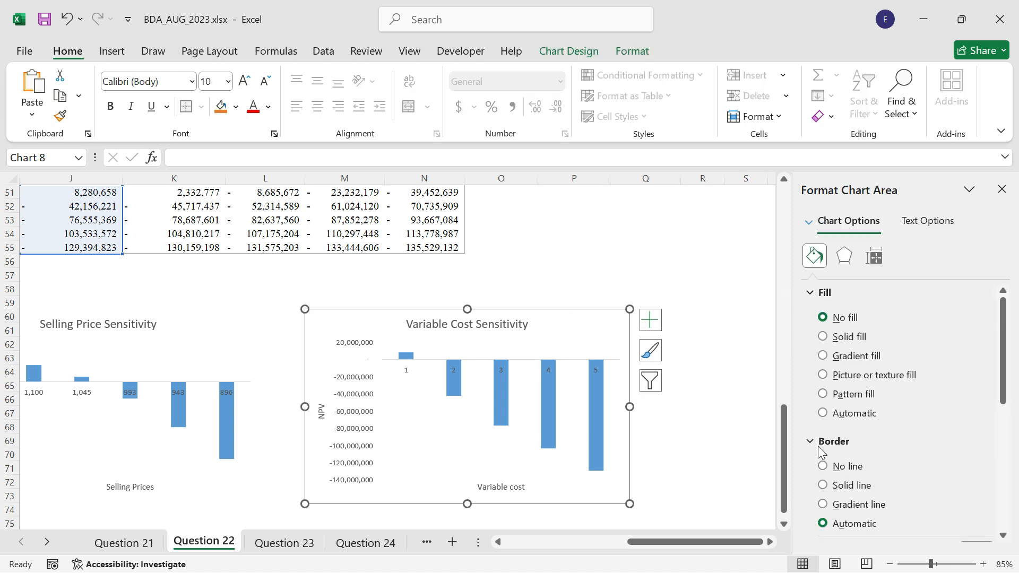
click(824, 468)
click(708, 422)
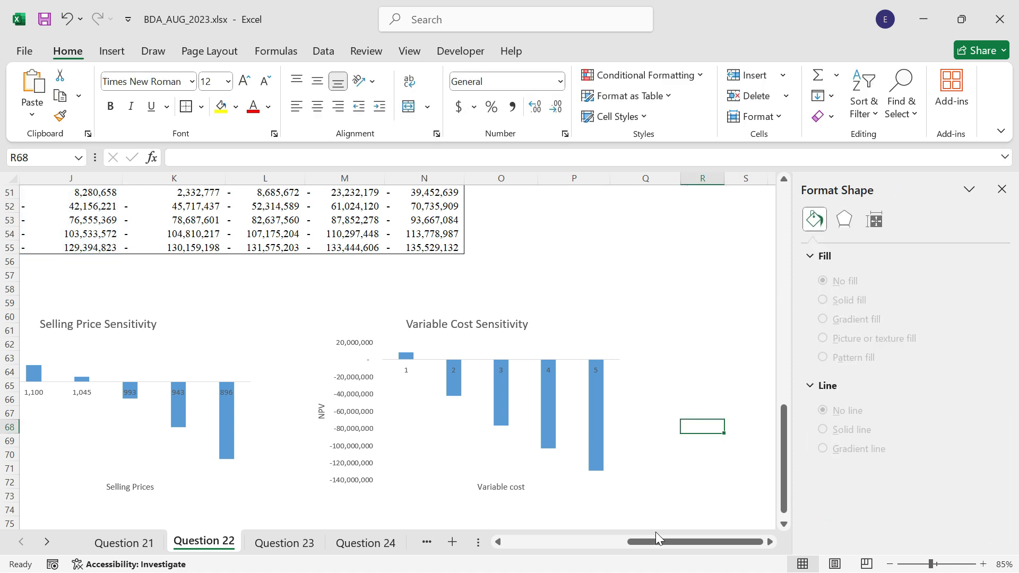
Link cell I76, below the Selling Price Sensitivity chart, to the Base NPV with the formula =J17.
drag(641, 542, 562, 545)
scroll(398, 476, down, 2)
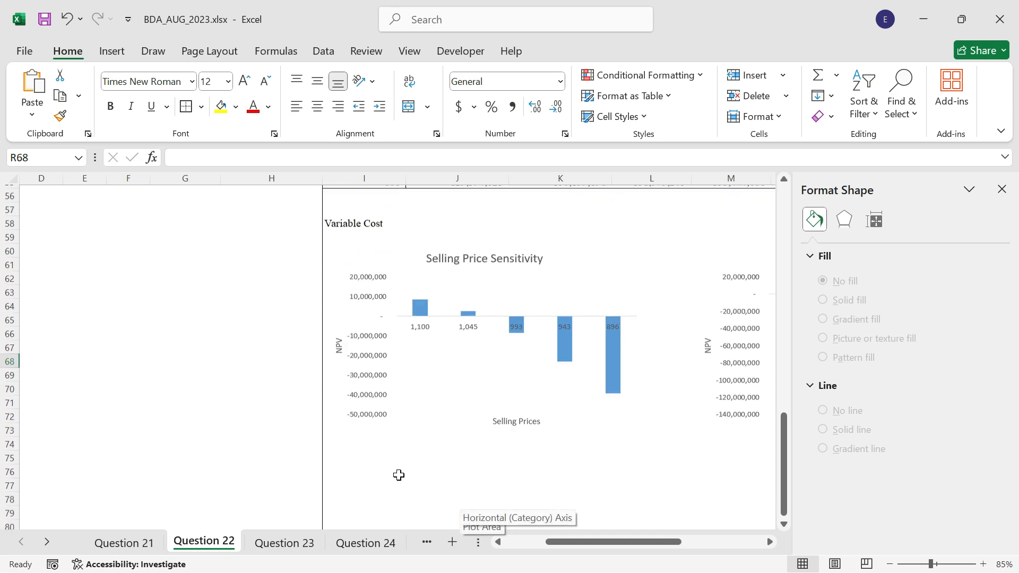
click(358, 456)
text(=)
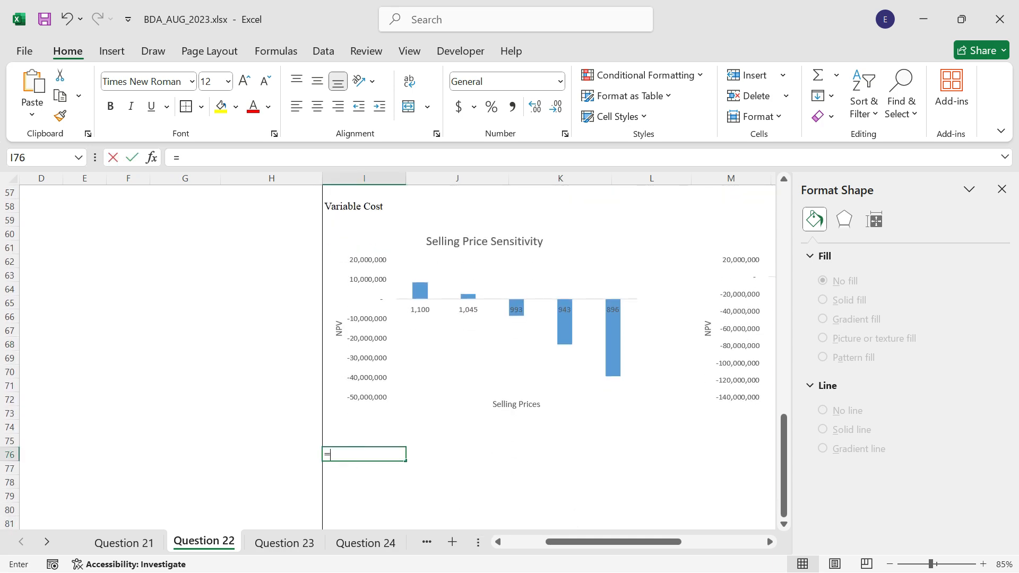
scroll(448, 426, up, 4)
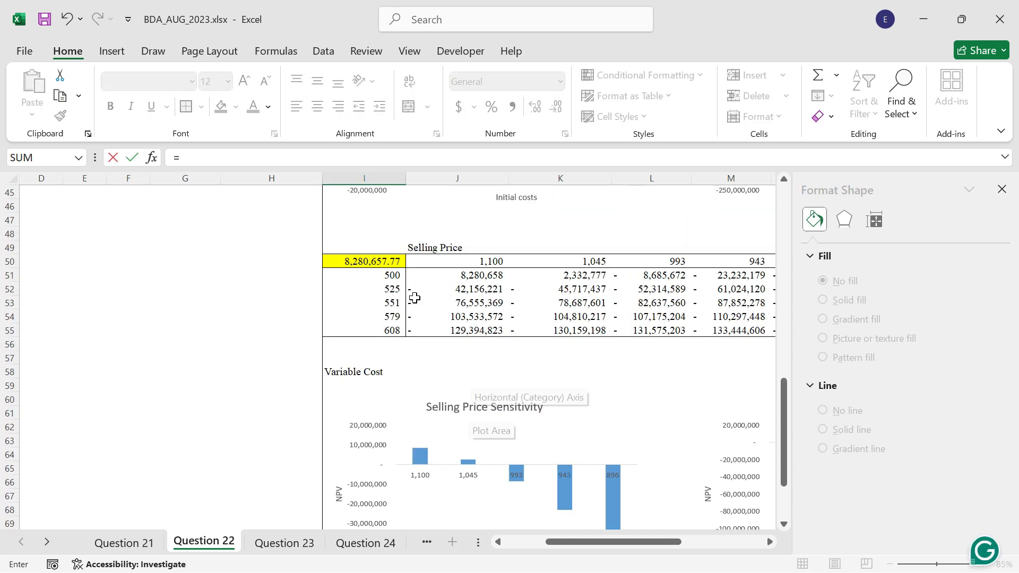
scroll(481, 301, up, 8)
scroll(482, 300, up, 2)
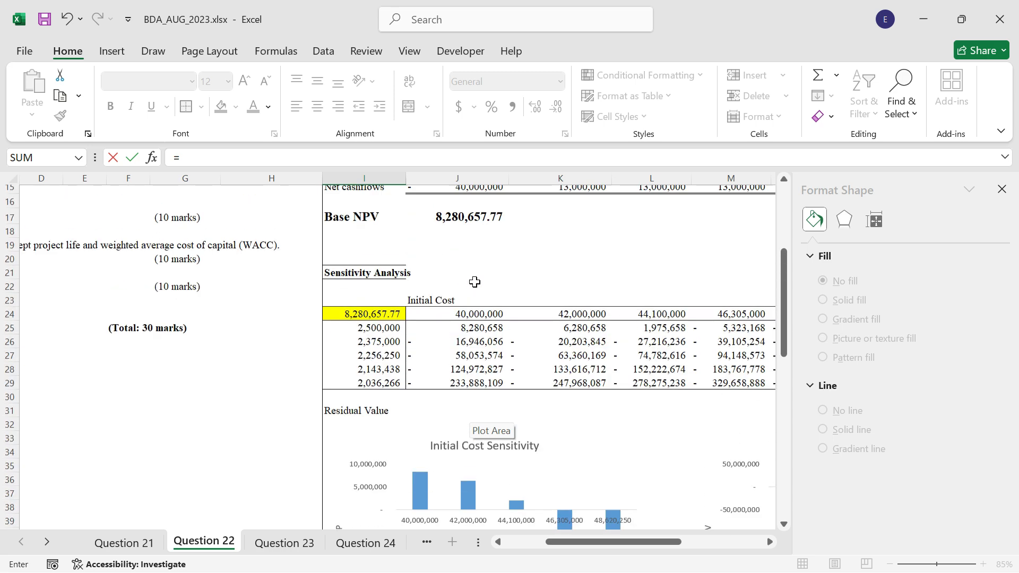
click(474, 225)
key(ctrl+Return)
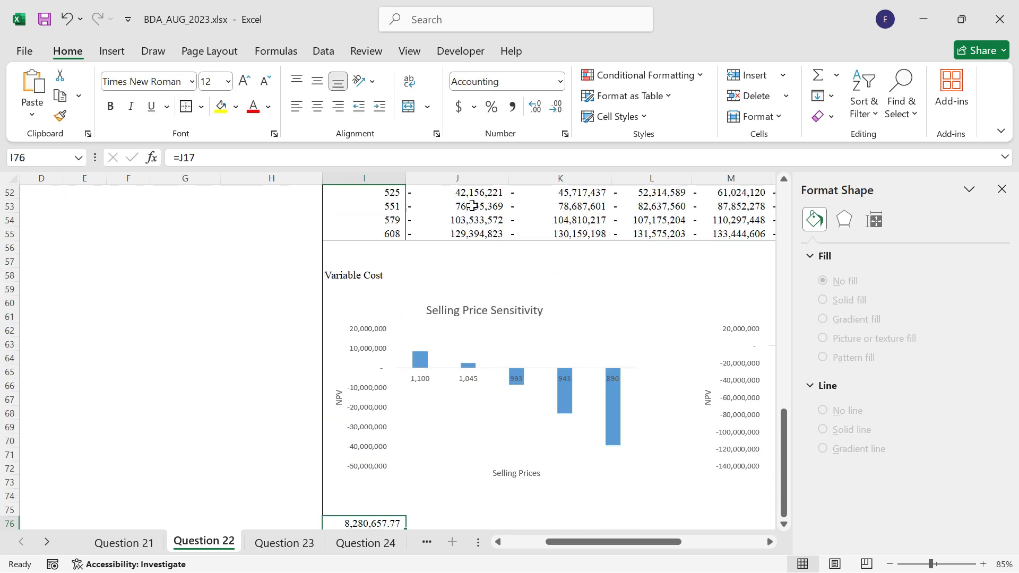
Link cell J76 to the fixed costs per year in the question data with the formula =B9.
scroll(503, 321, down, 3)
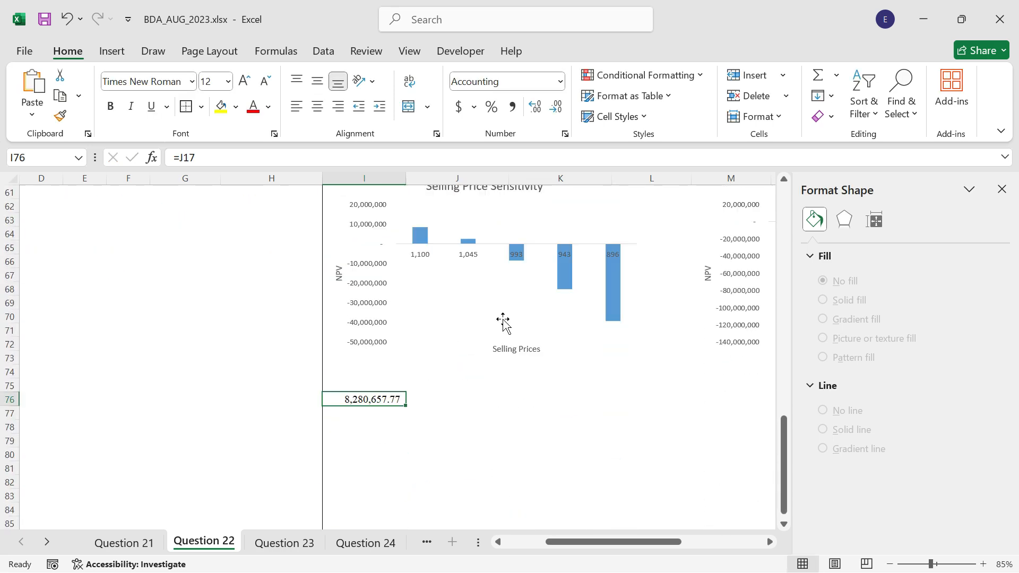
click(431, 400)
text(=)
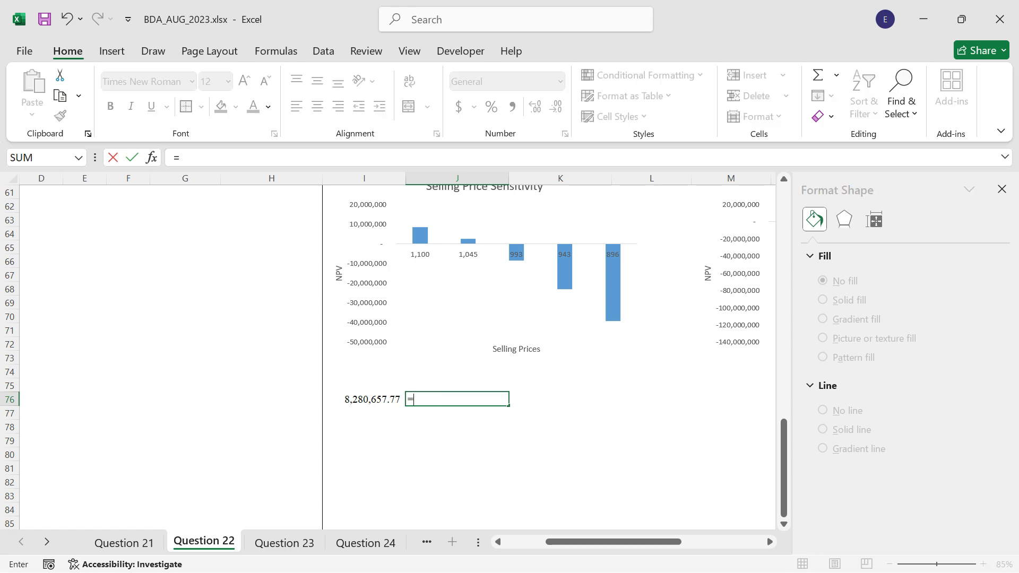
scroll(77, 368, up, 14)
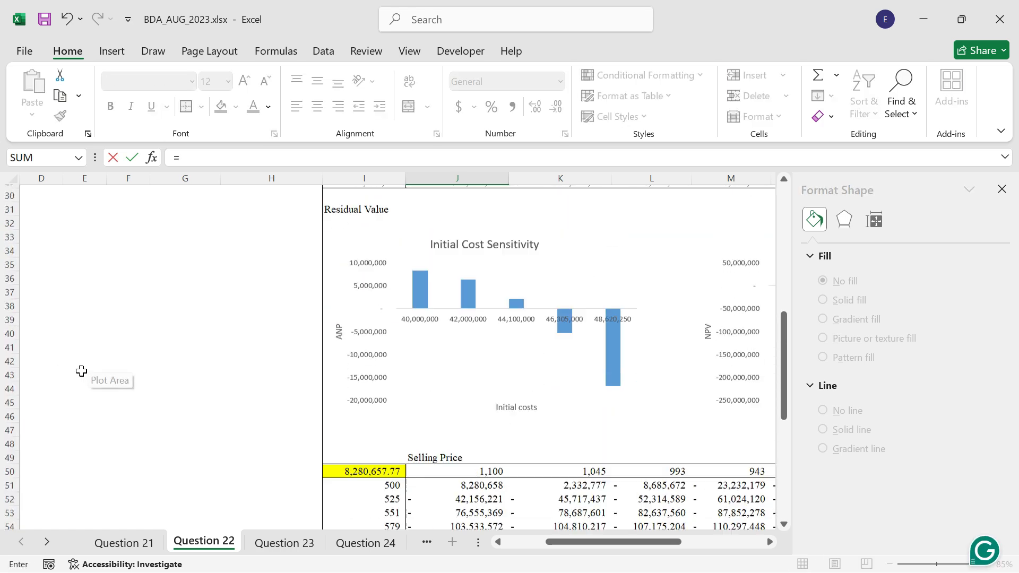
scroll(80, 373, up, 6)
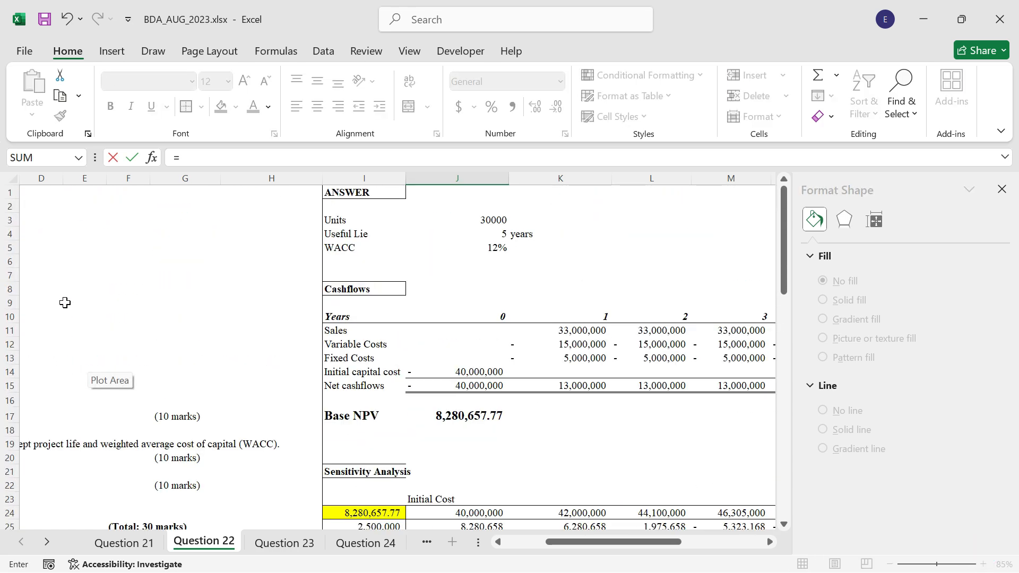
click(65, 302)
key(Left)
key(Left)
key(Left)
key(Left)
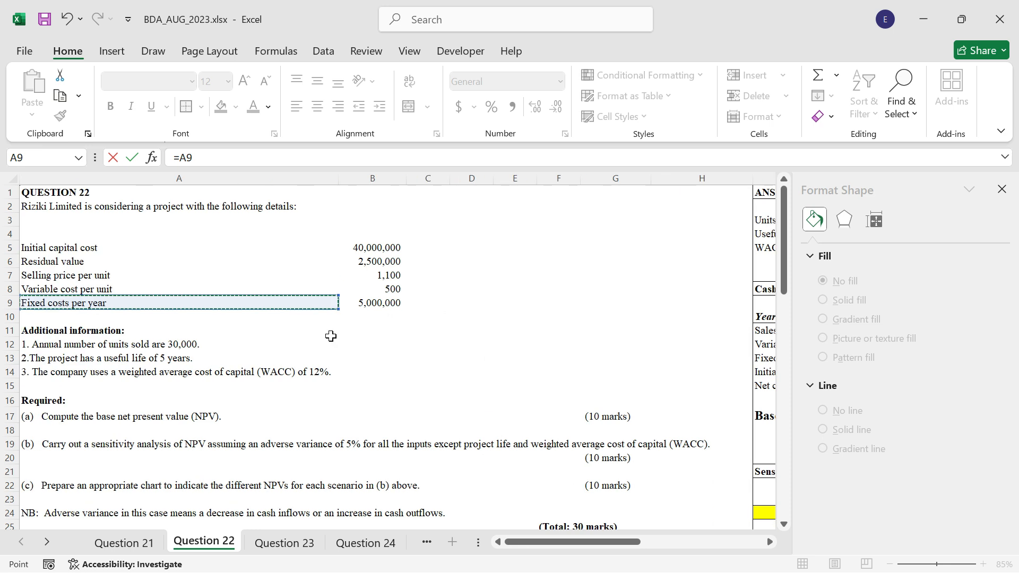
click(375, 301)
key(Return)
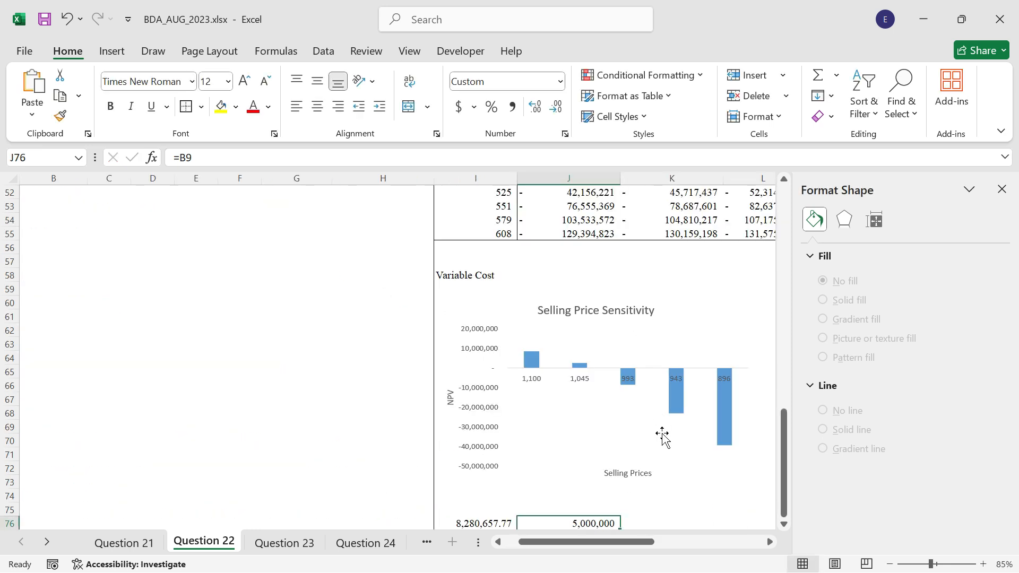
Enter =J76*(1+5%) in K76 to increase the fixed costs by 5%.
scroll(663, 436, down, 2)
click(637, 443)
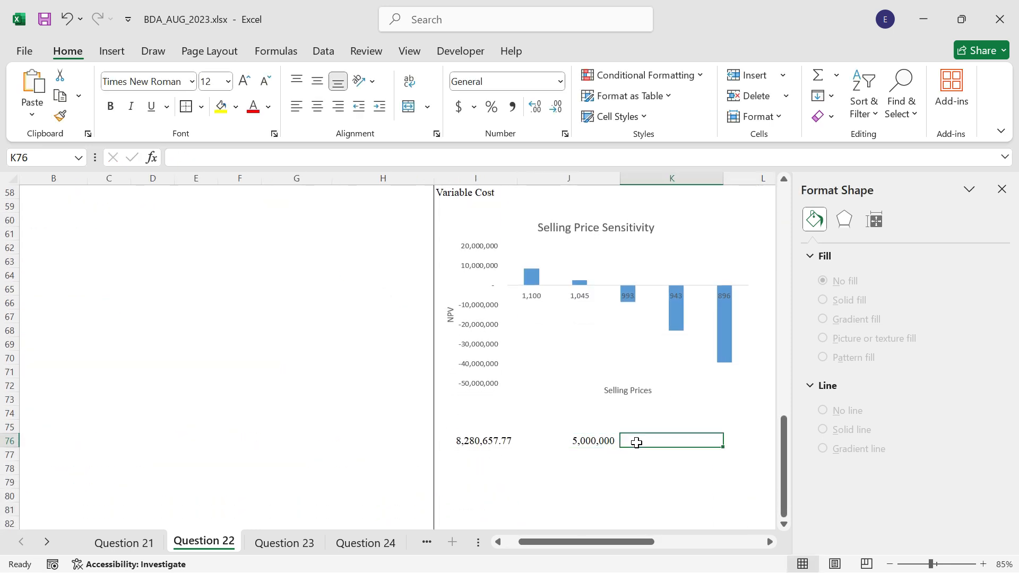
text(=)
key(Left)
text(*)
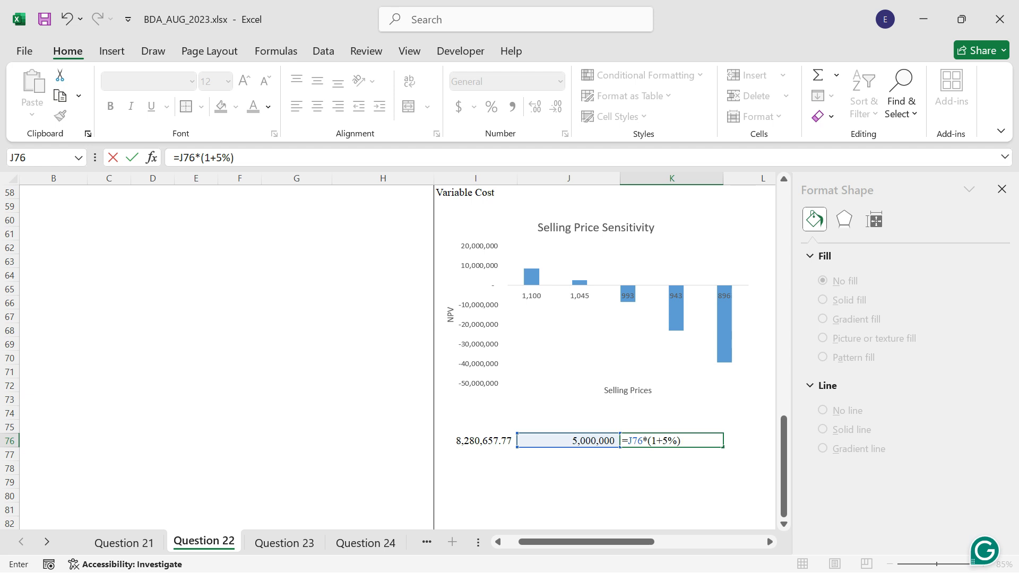
key(ctrl+Return)
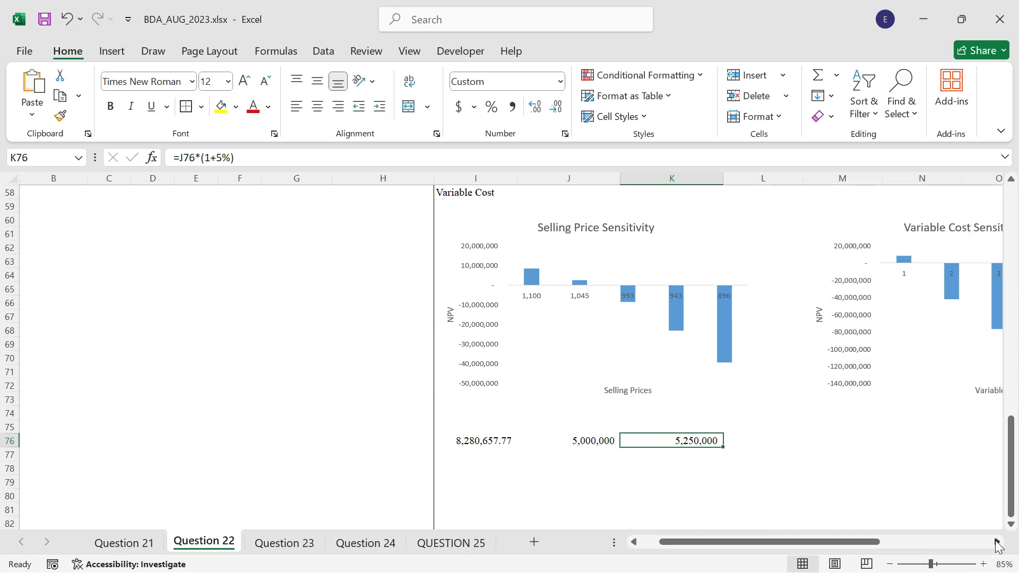
Fill the 5% increase formula from K76 across to N76, clearing the surplus value in O76.
click(998, 542)
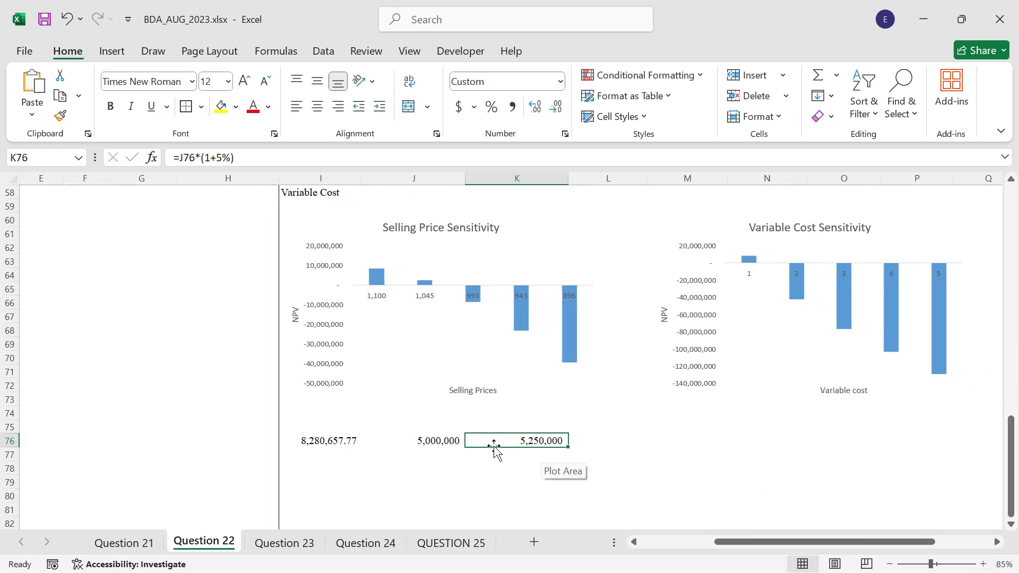
drag(567, 448, 855, 442)
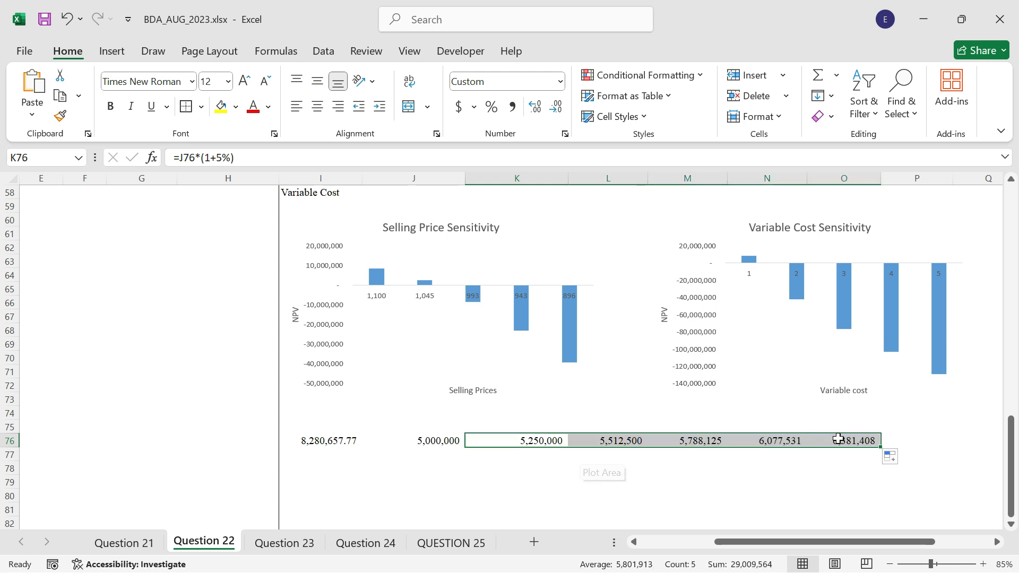
click(839, 438)
key(Delete)
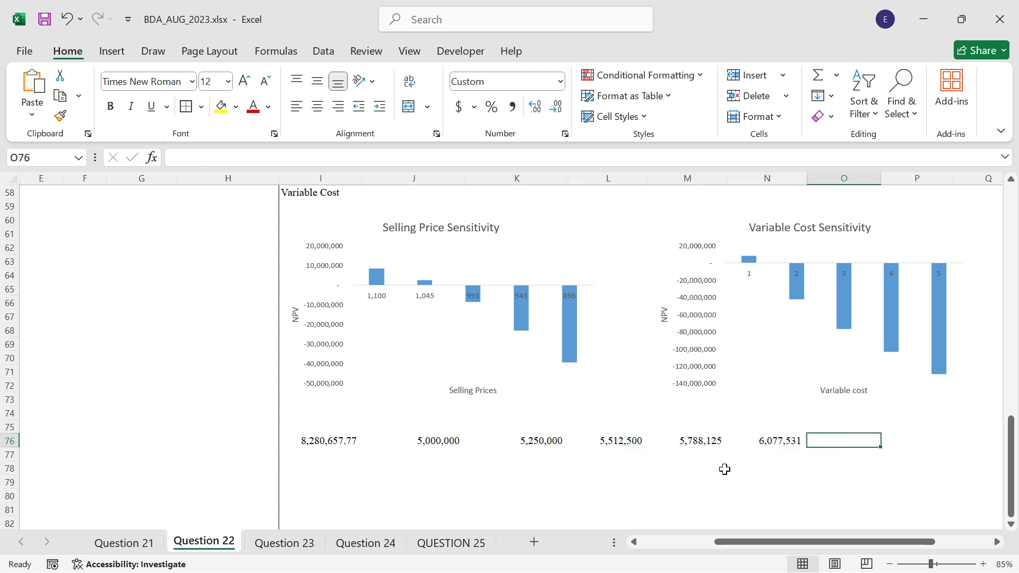
Move the NPV link from I76 down to I77, and add outside borders around I76:N77 and J76:N76.
click(330, 442)
drag(329, 447, 781, 452)
click(385, 453)
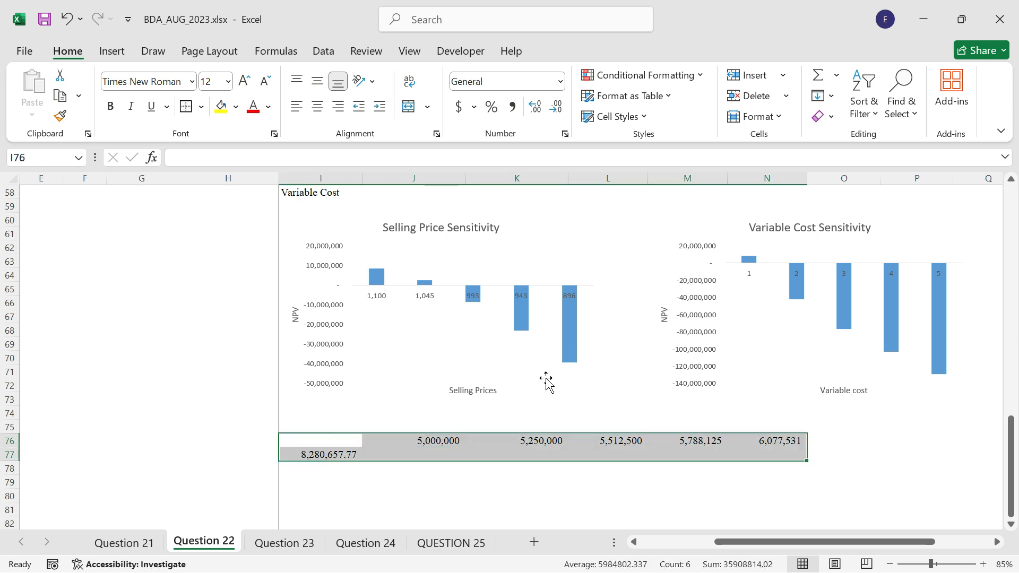
click(181, 107)
drag(365, 441, 783, 439)
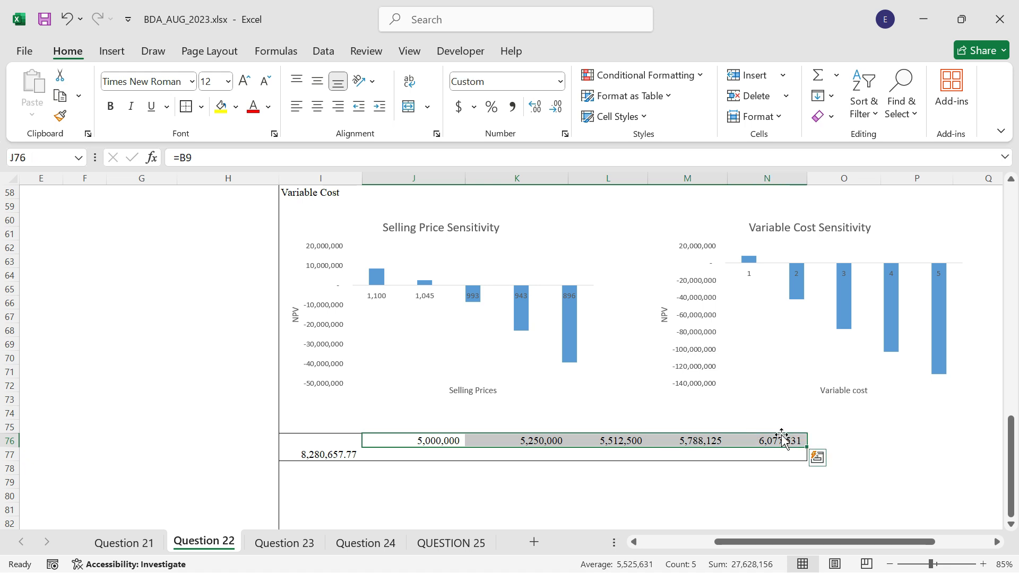
click(181, 107)
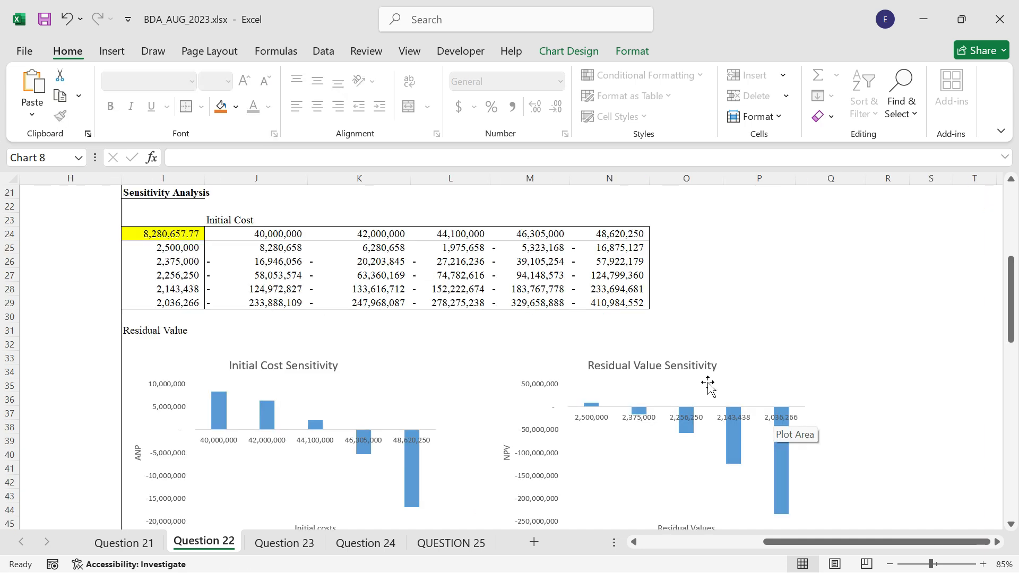
key(F8)
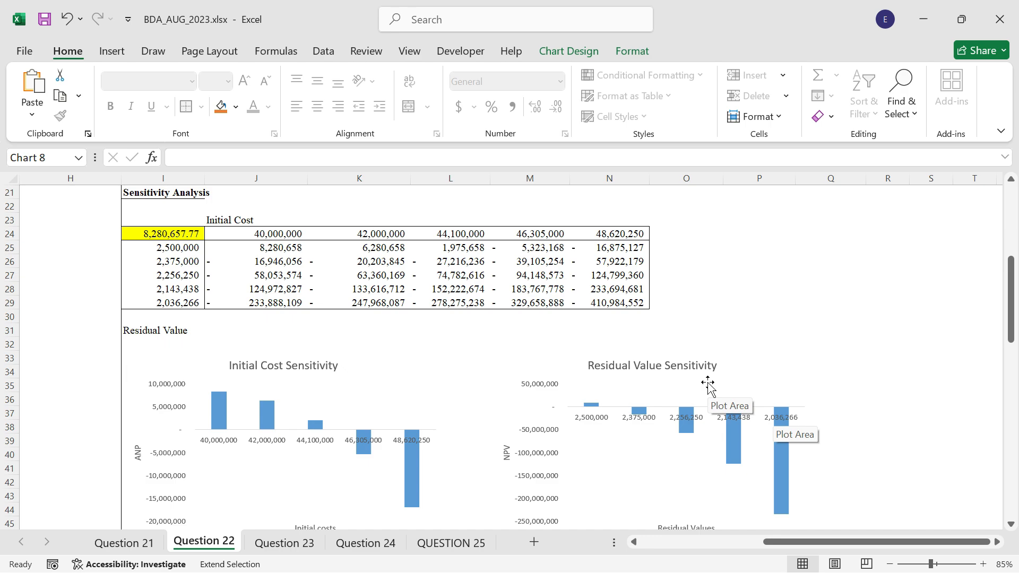